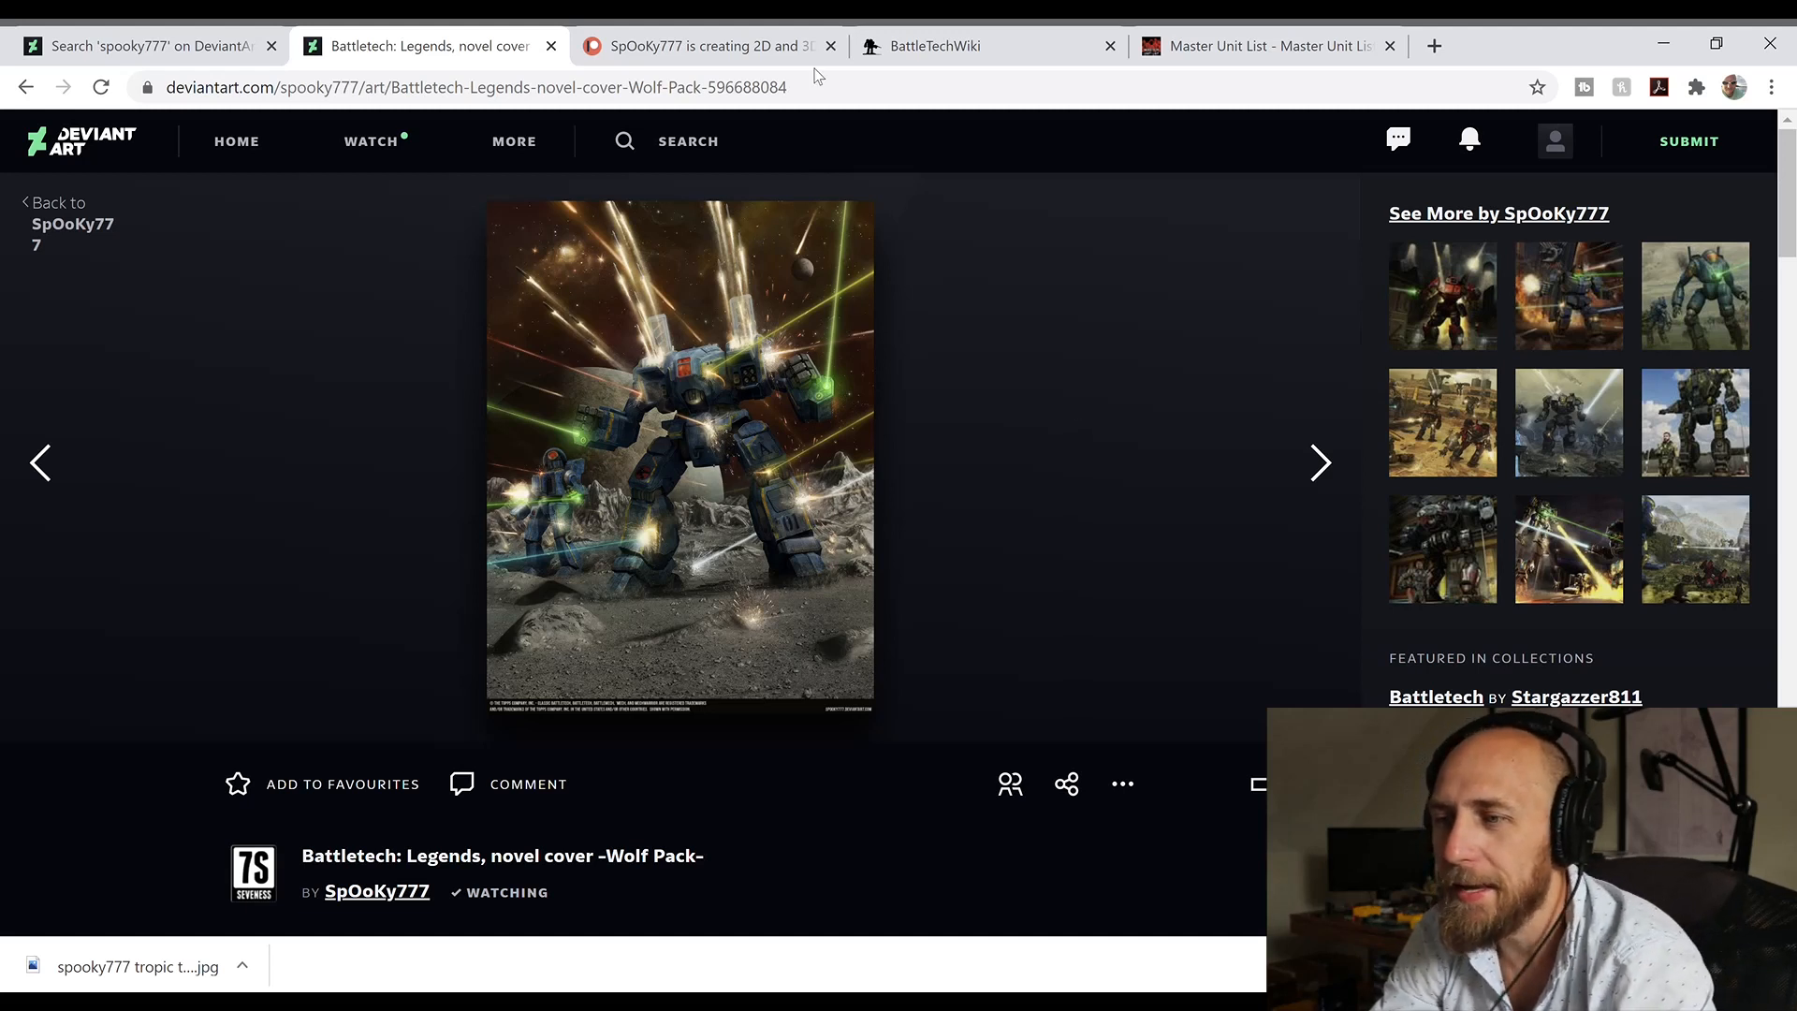
Step: View the artist's Patreon page, and look up archer on BattleTechWiki to read the mech's description and variants
click(670, 38)
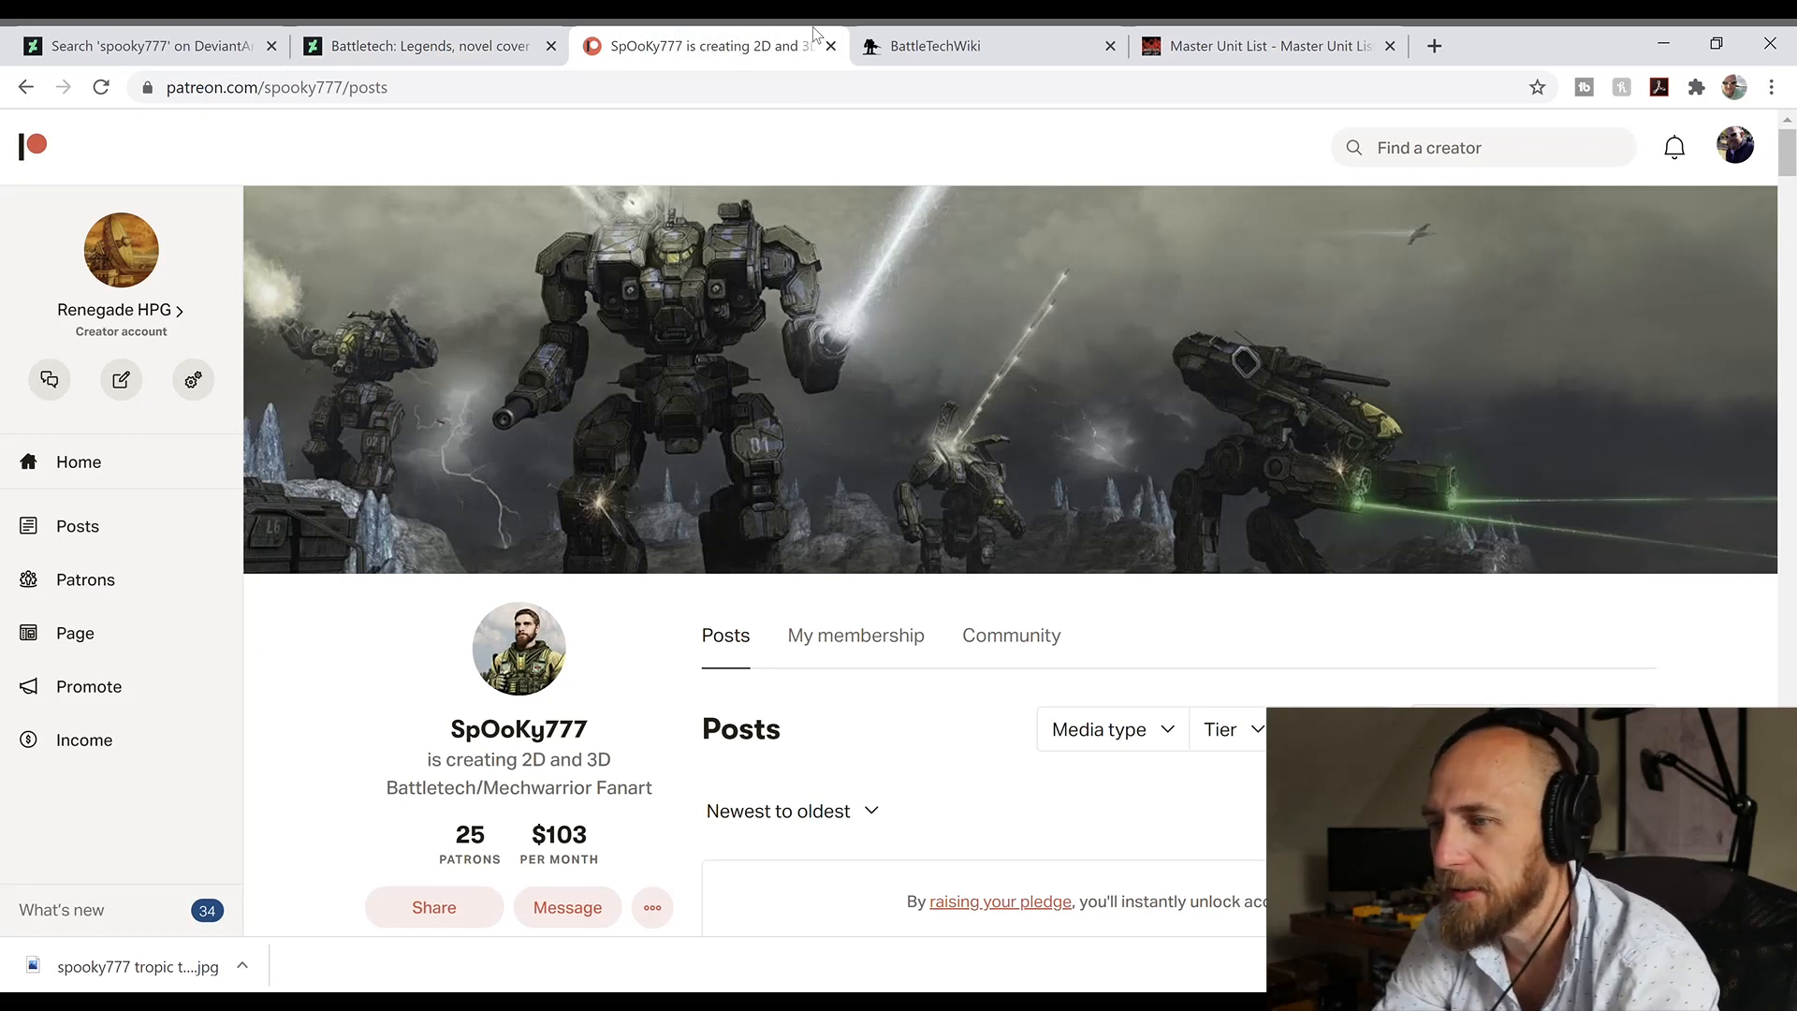
click(1002, 37)
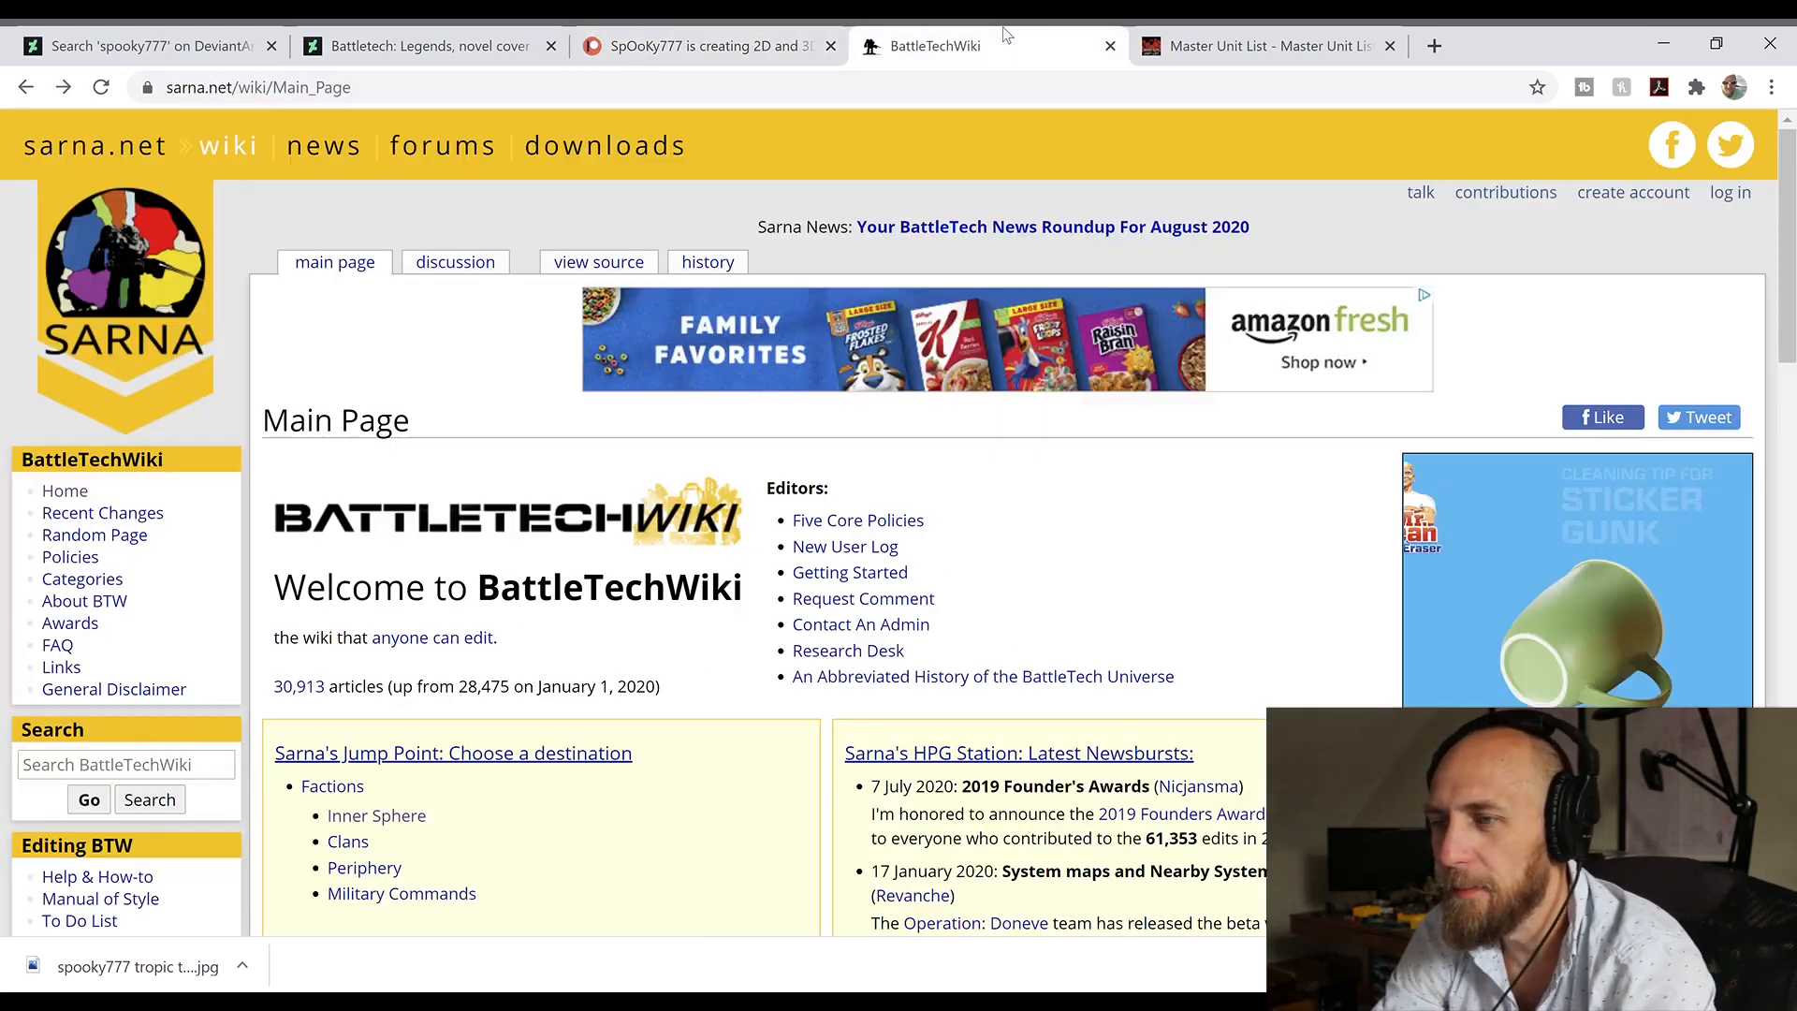
click(66, 767)
text(archer)
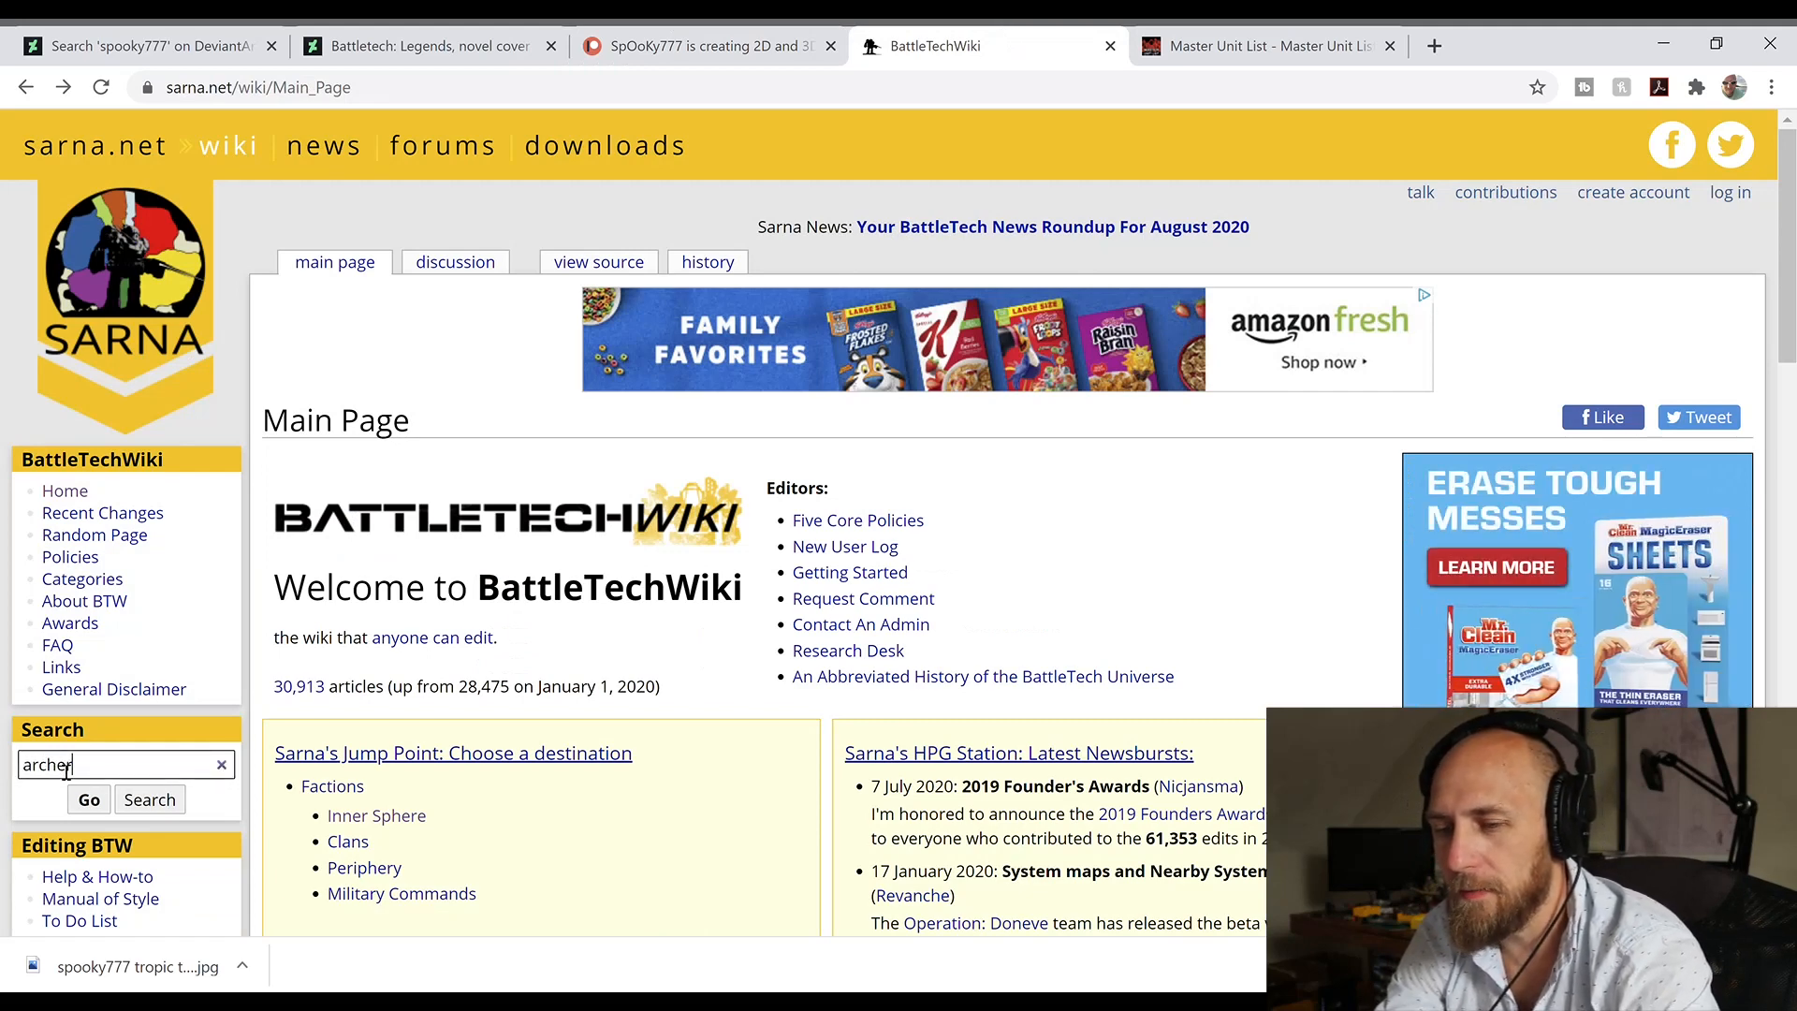
key(Return)
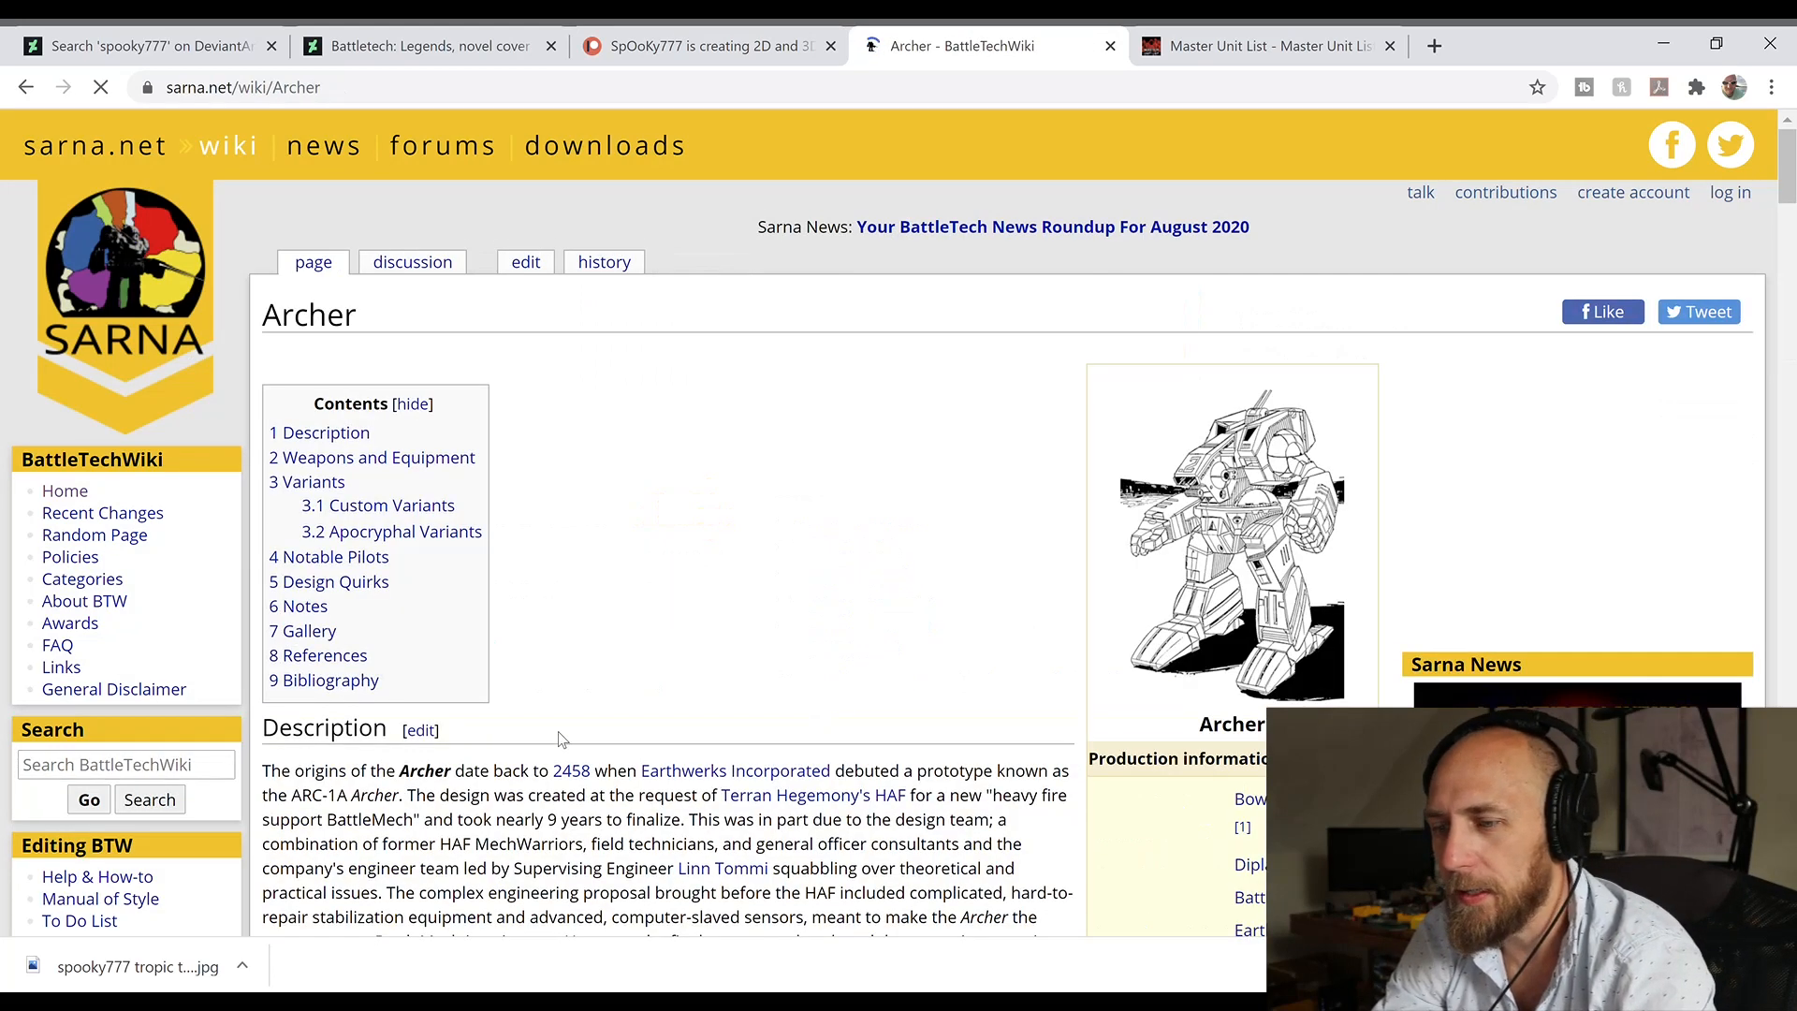
scroll(629, 542, down, 4)
scroll(730, 280, down, 18)
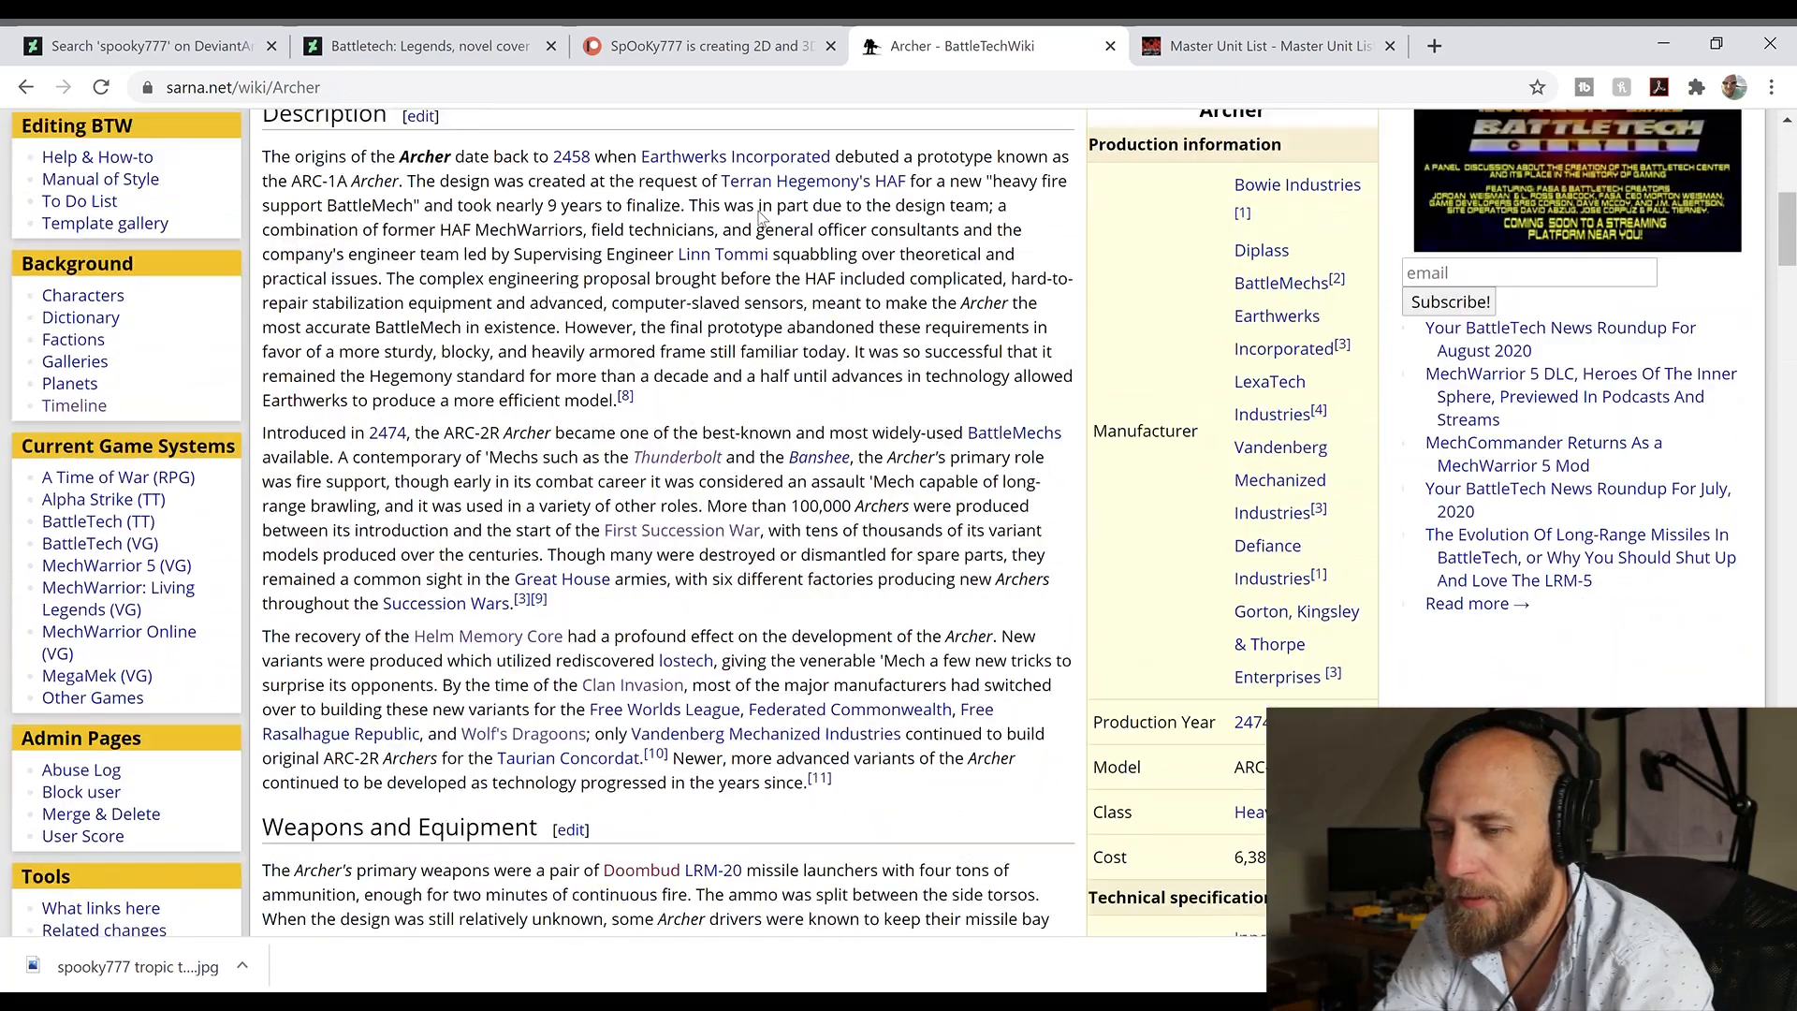
scroll(567, 629, down, 6)
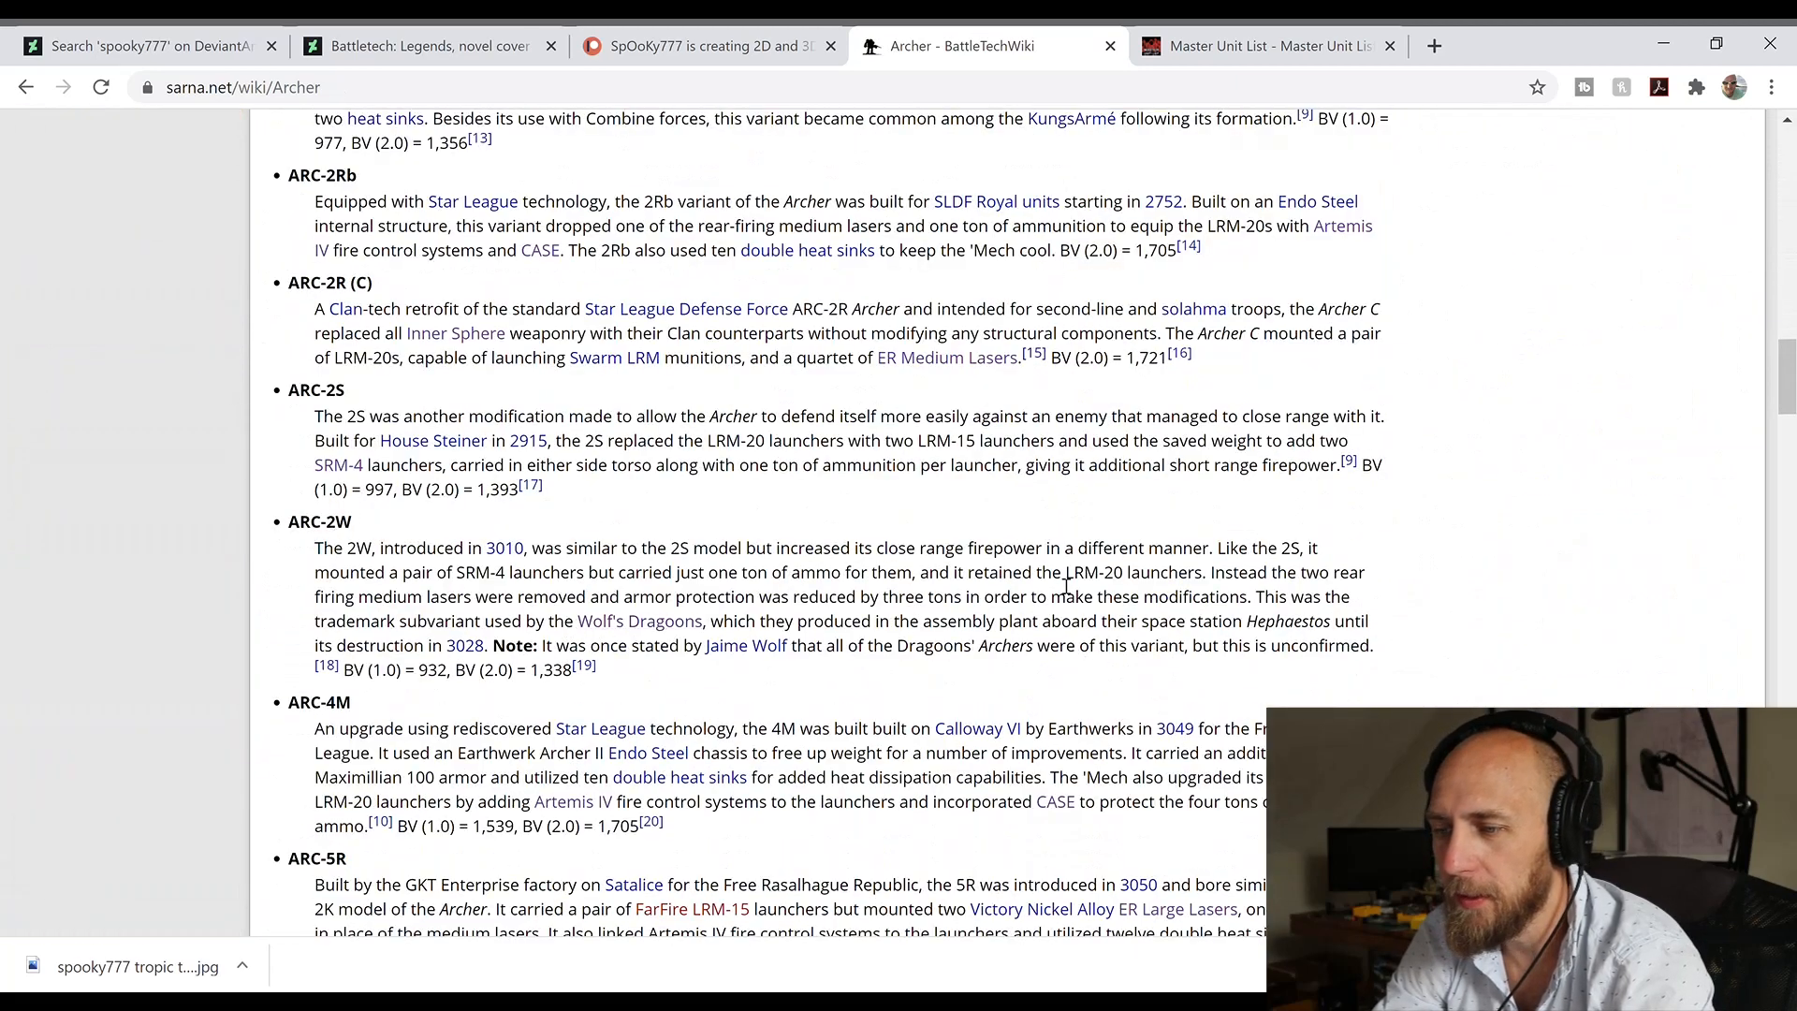
Step: Search the Master Unit List for archer
click(1335, 37)
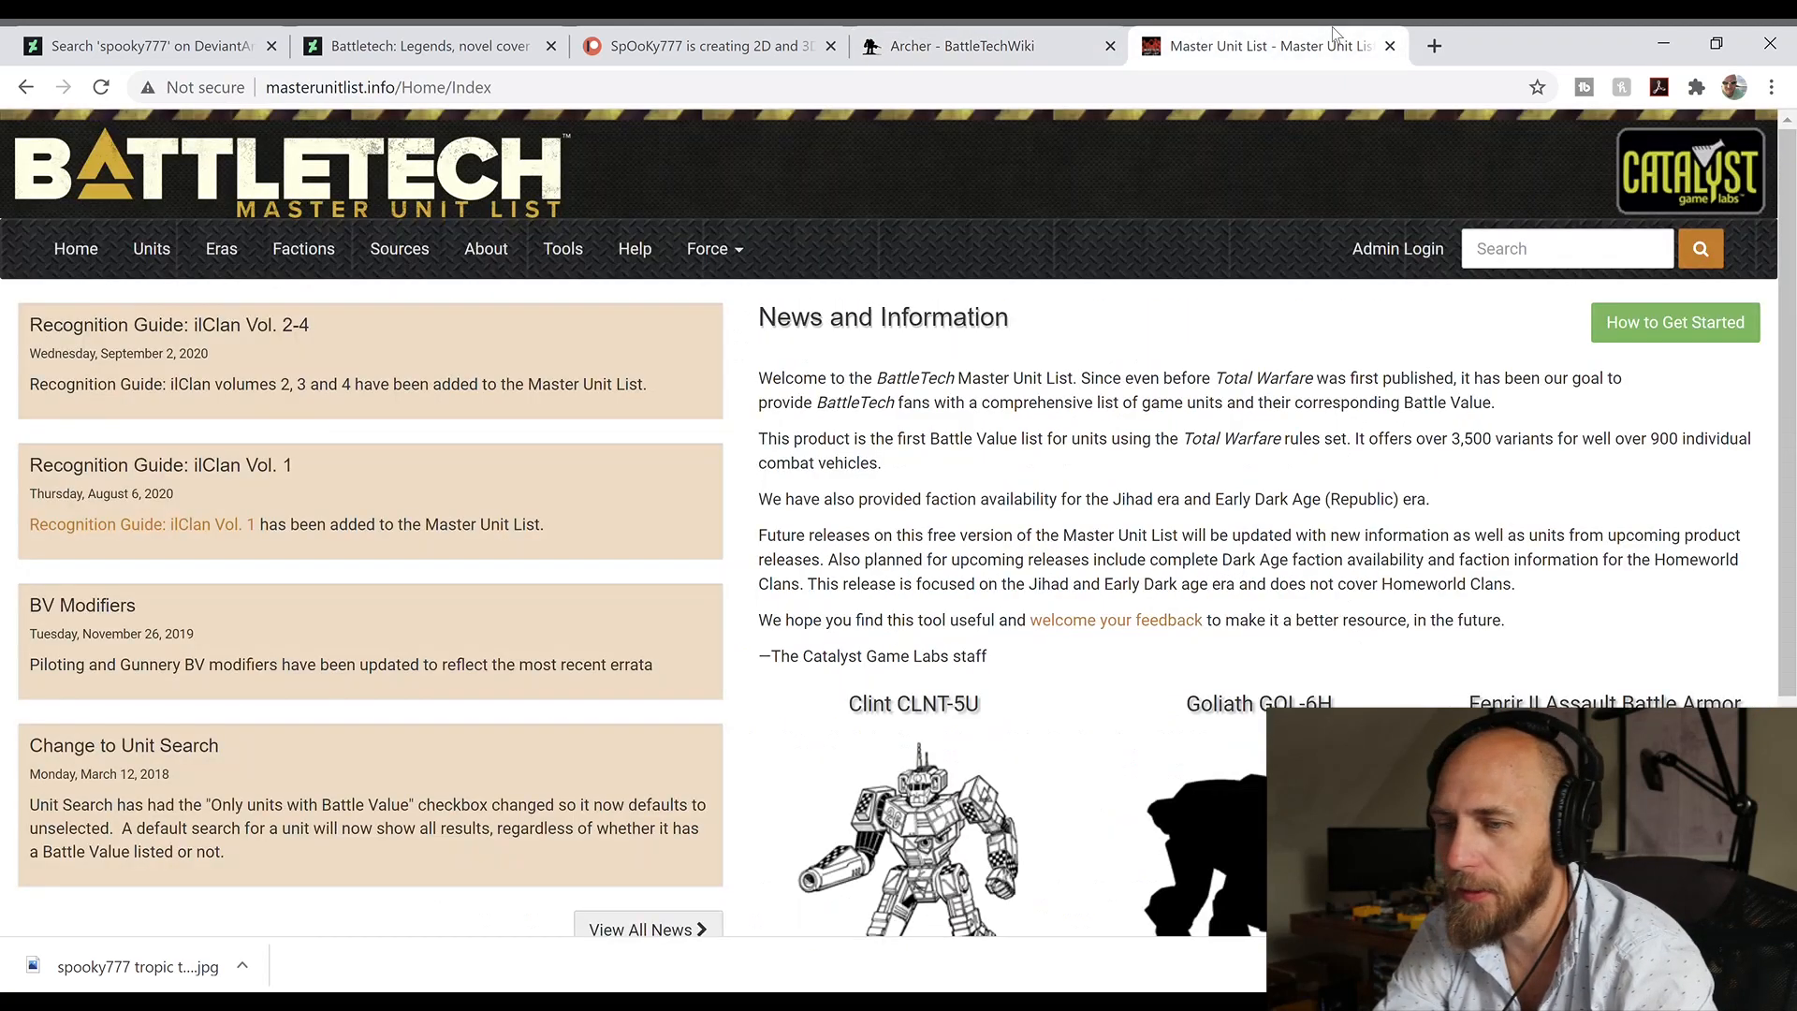
click(1513, 251)
text(ar)
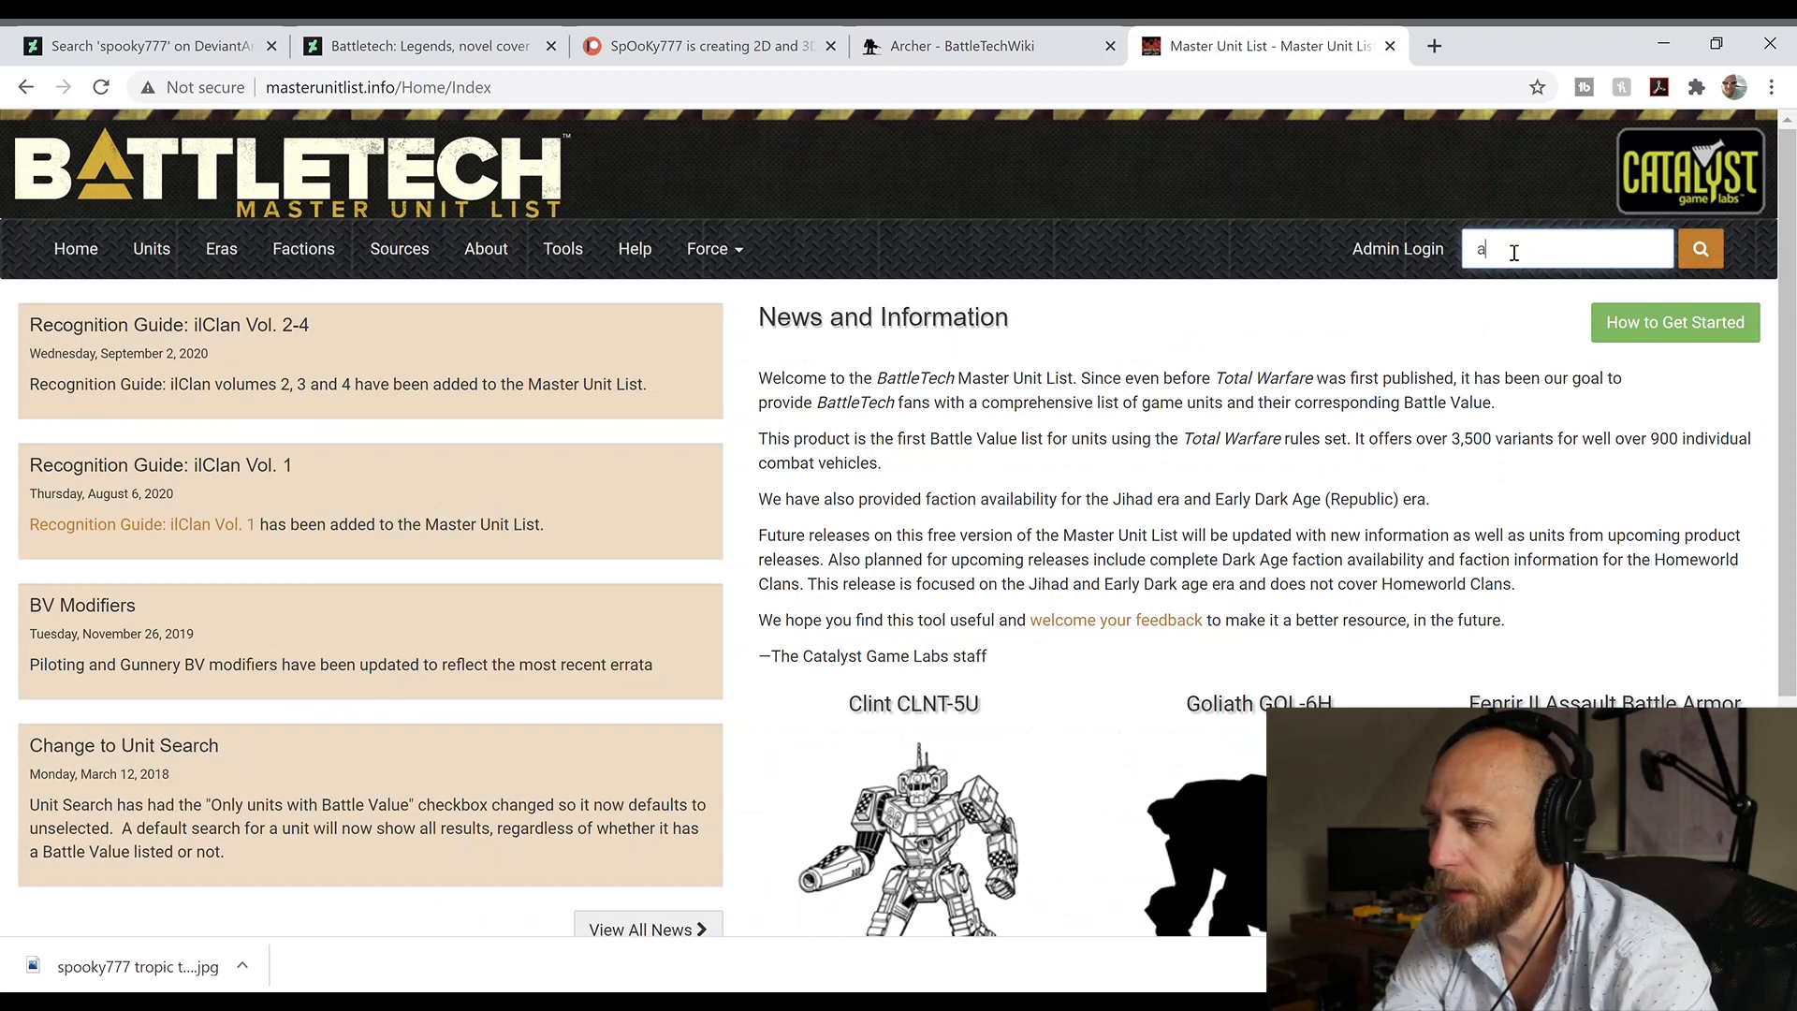
text(cher)
key(Return)
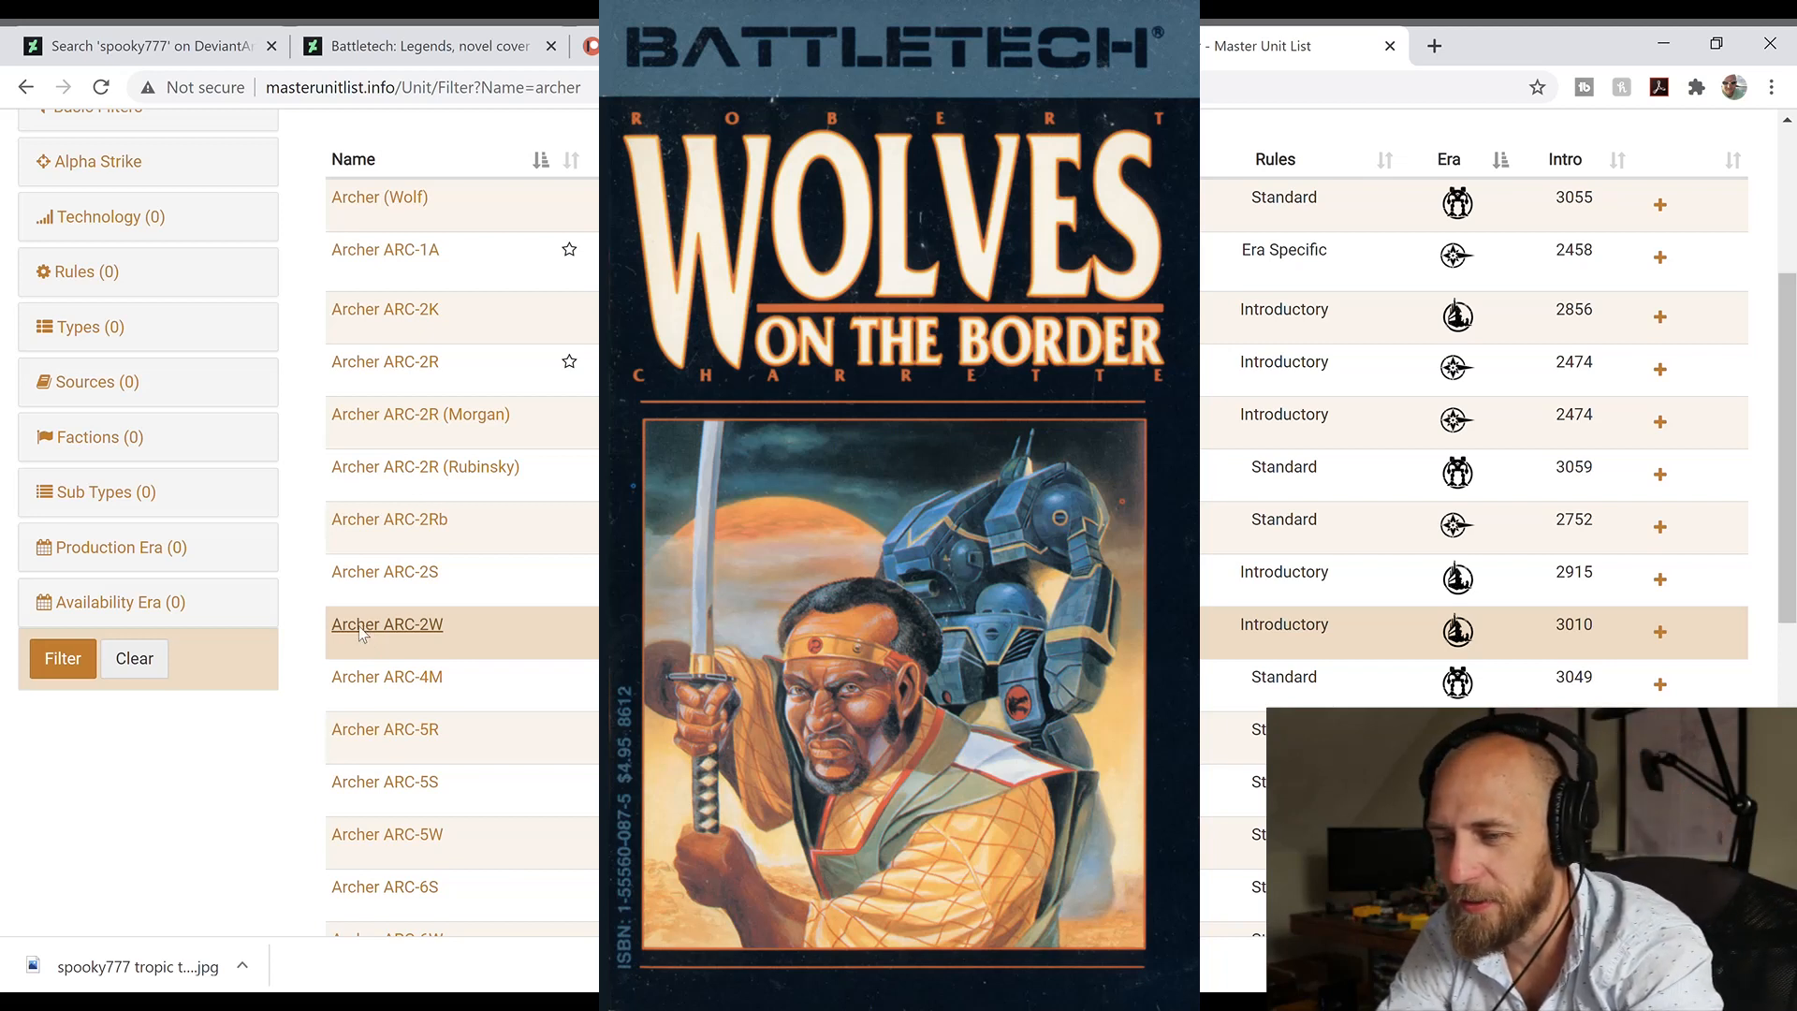
Step: Open the Archer ARC-2W unit details separately and expand its faction availability for Late Succession War - LosTech (2901 - 3019)
middle_click(382, 642)
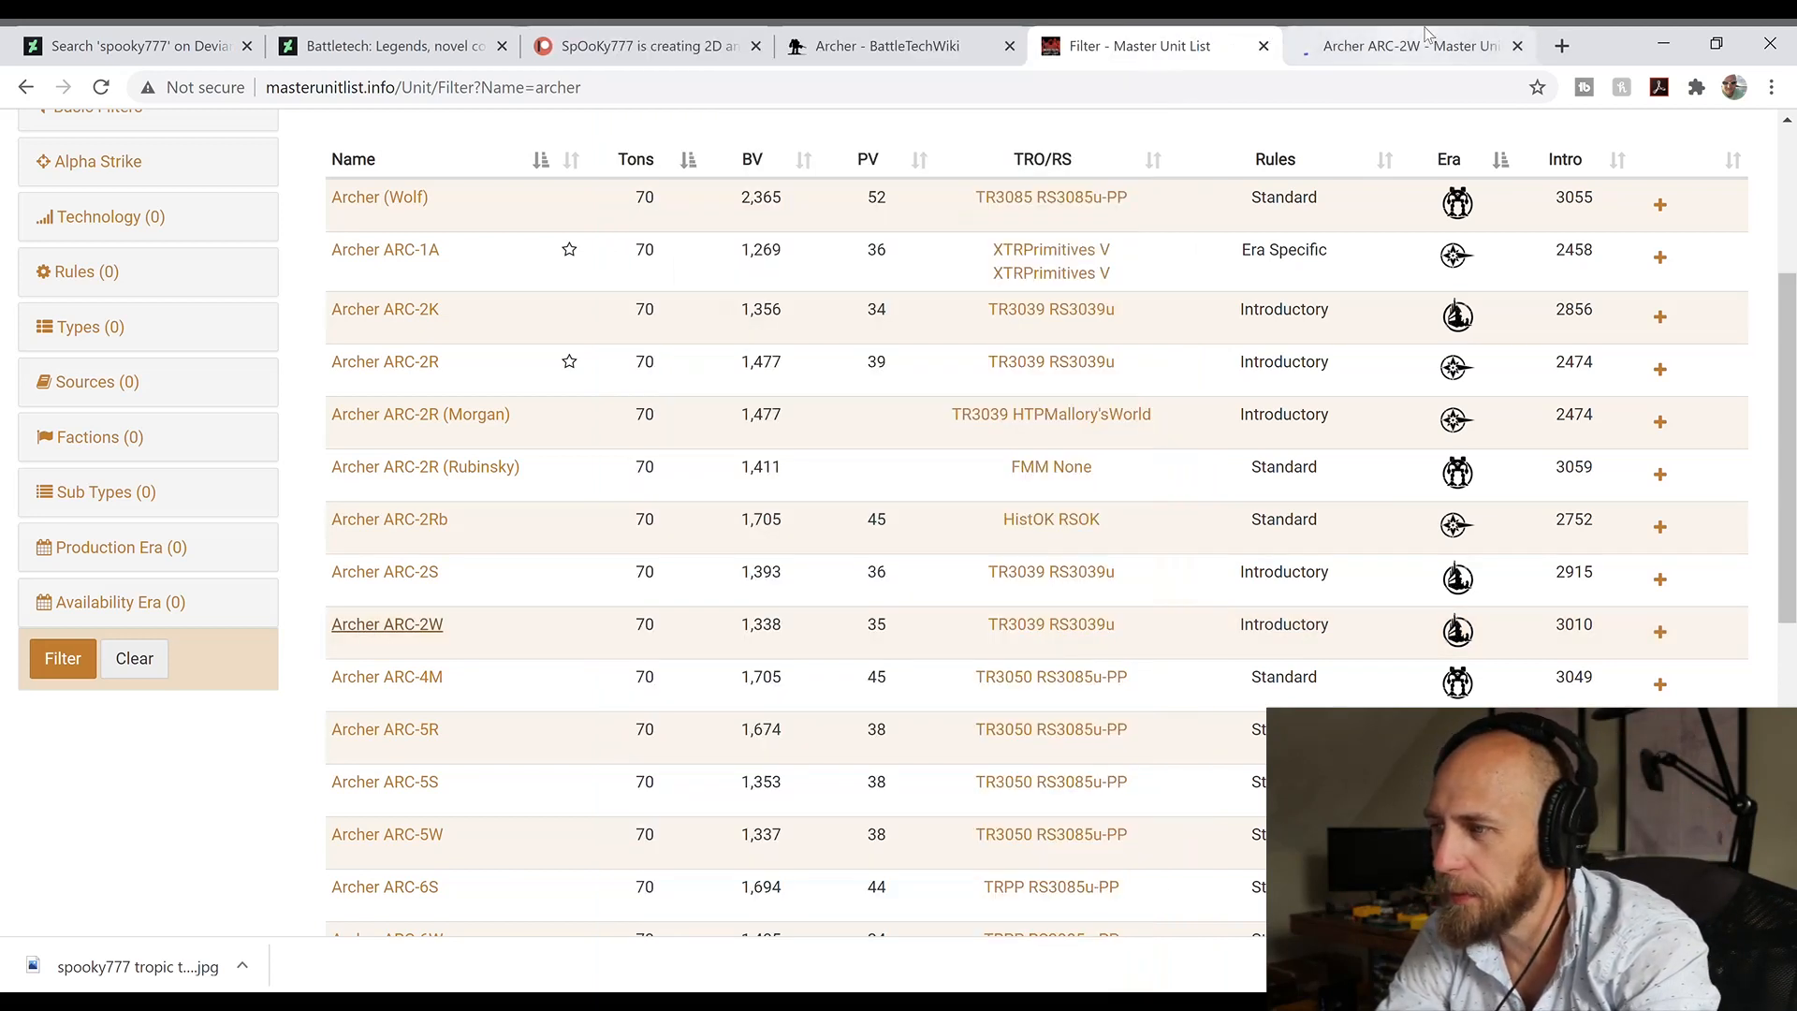
click(1363, 42)
scroll(1374, 431, down, 3)
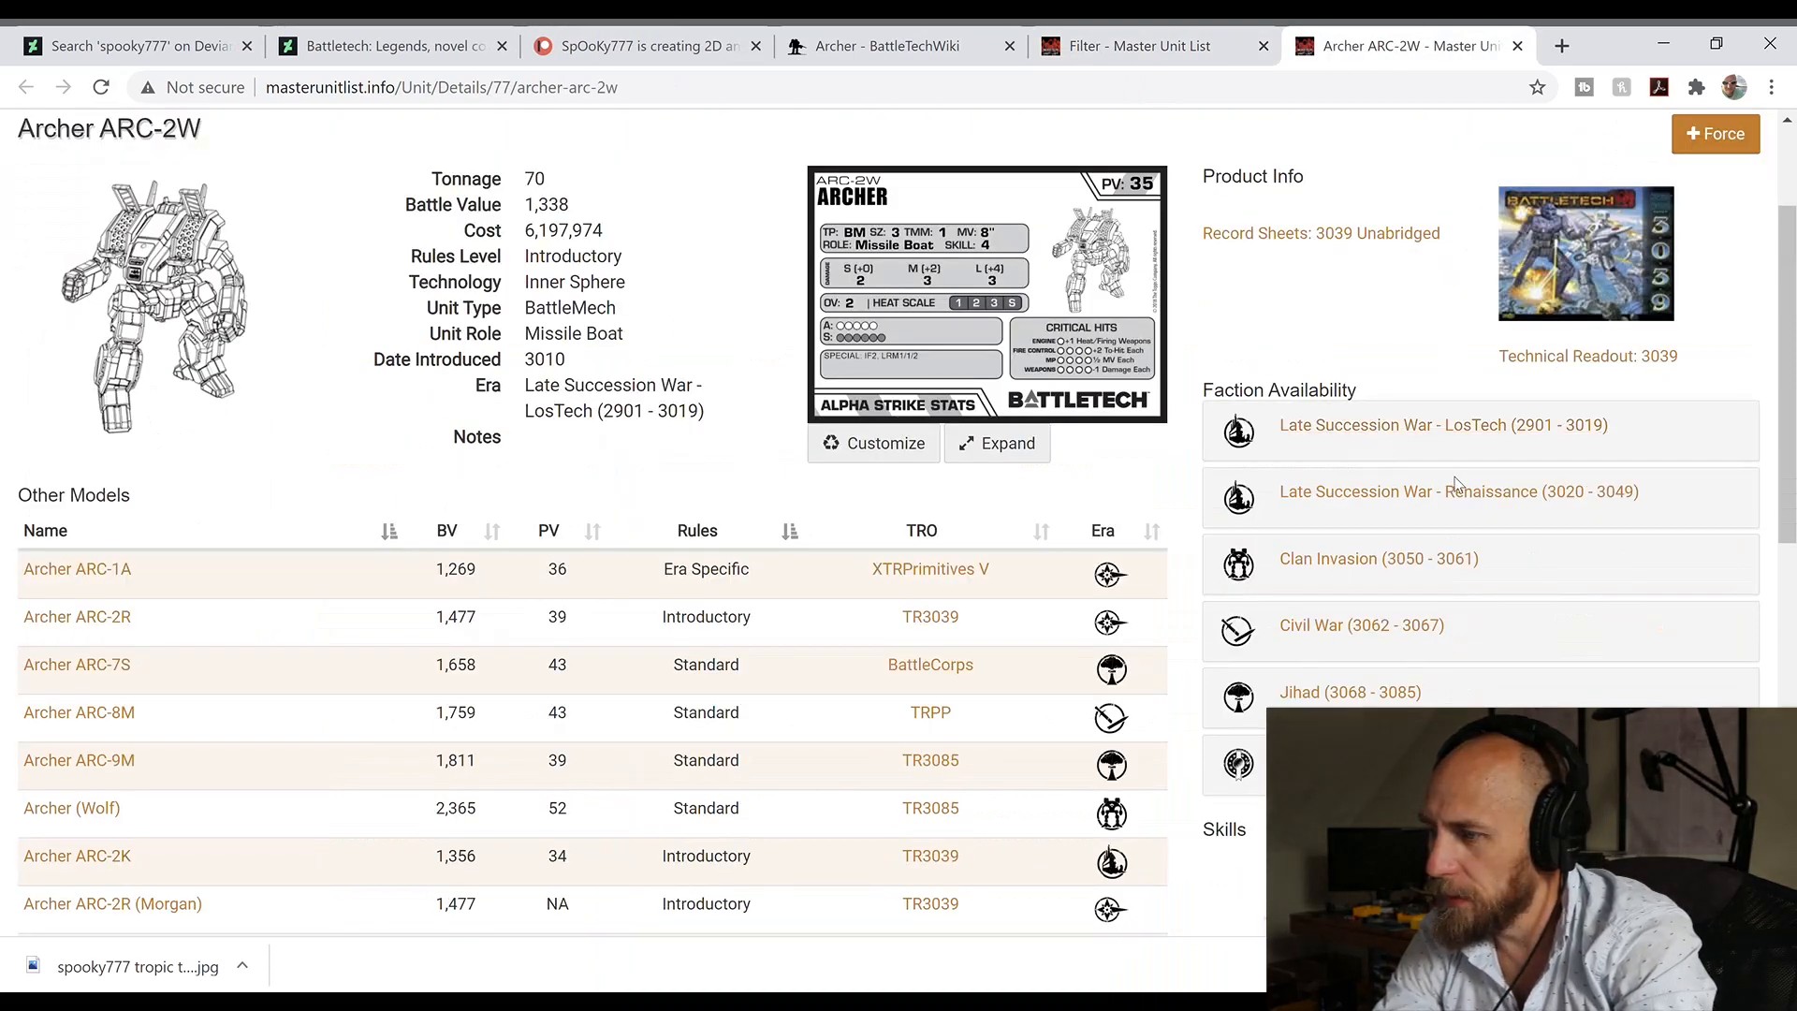
click(1389, 435)
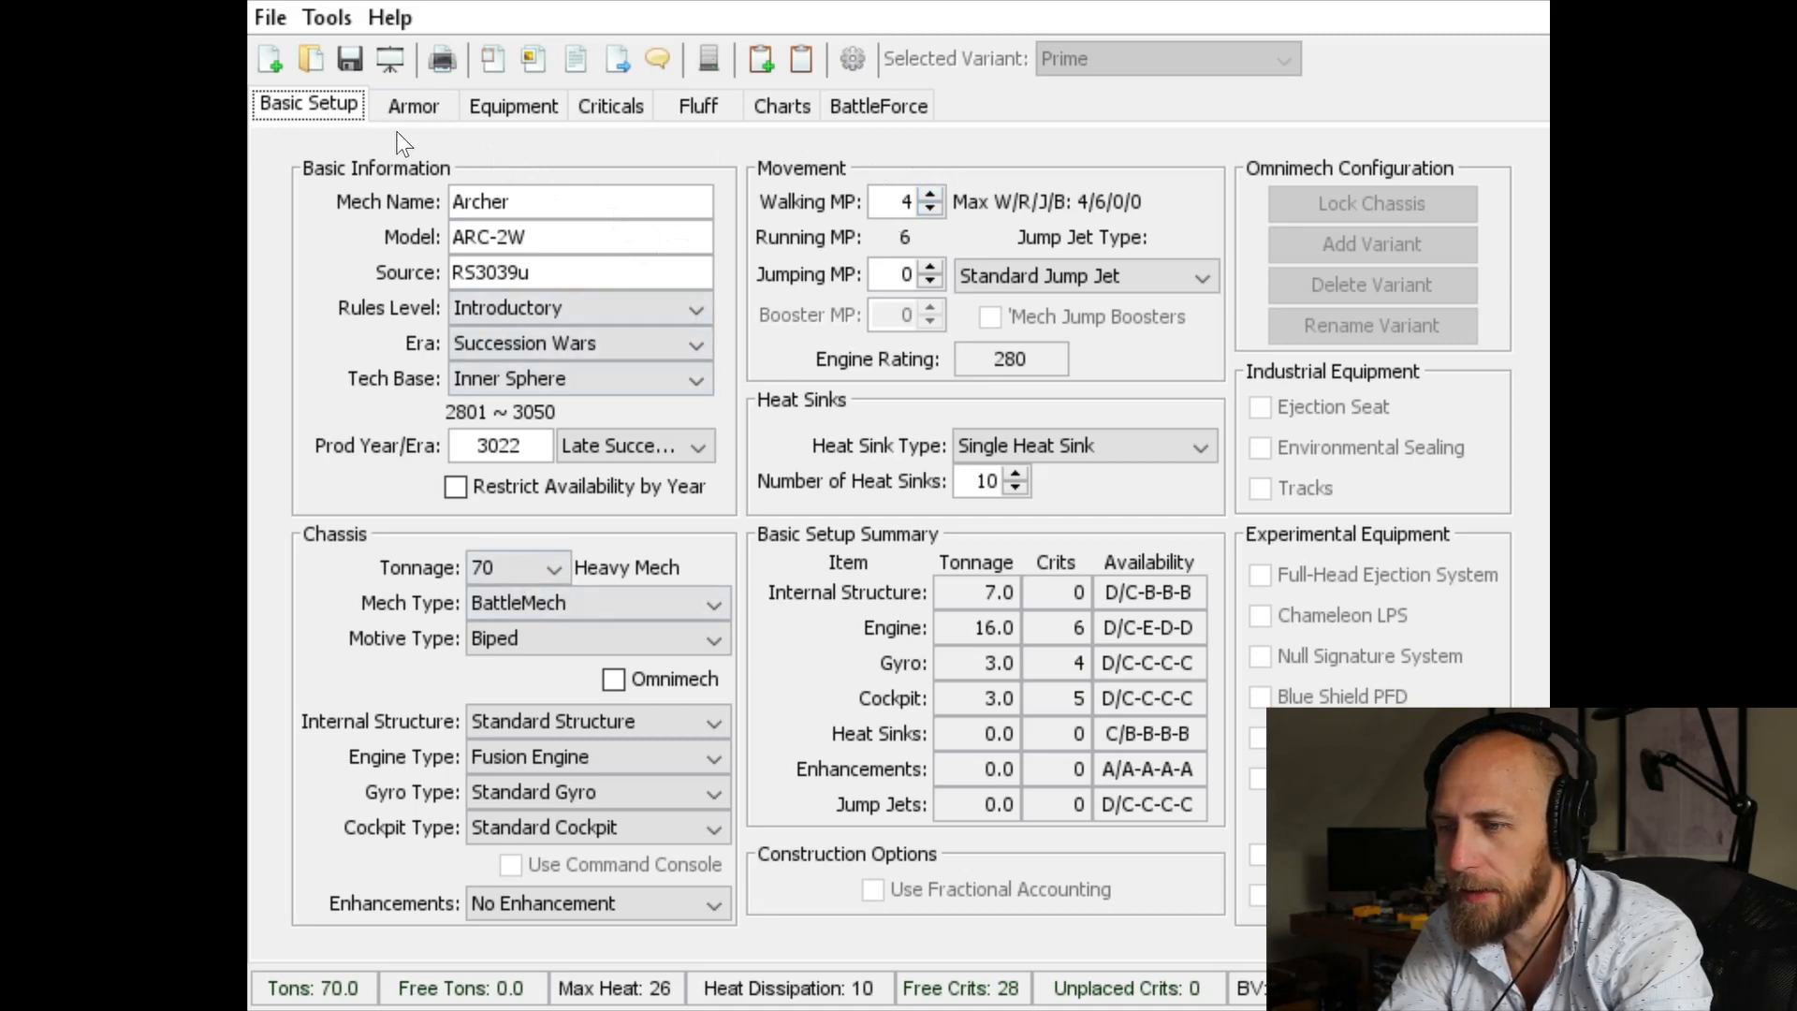
Step: Switch to the mech design program and look over the Archer ARC-2W's armor, basic setup and equipment
click(404, 111)
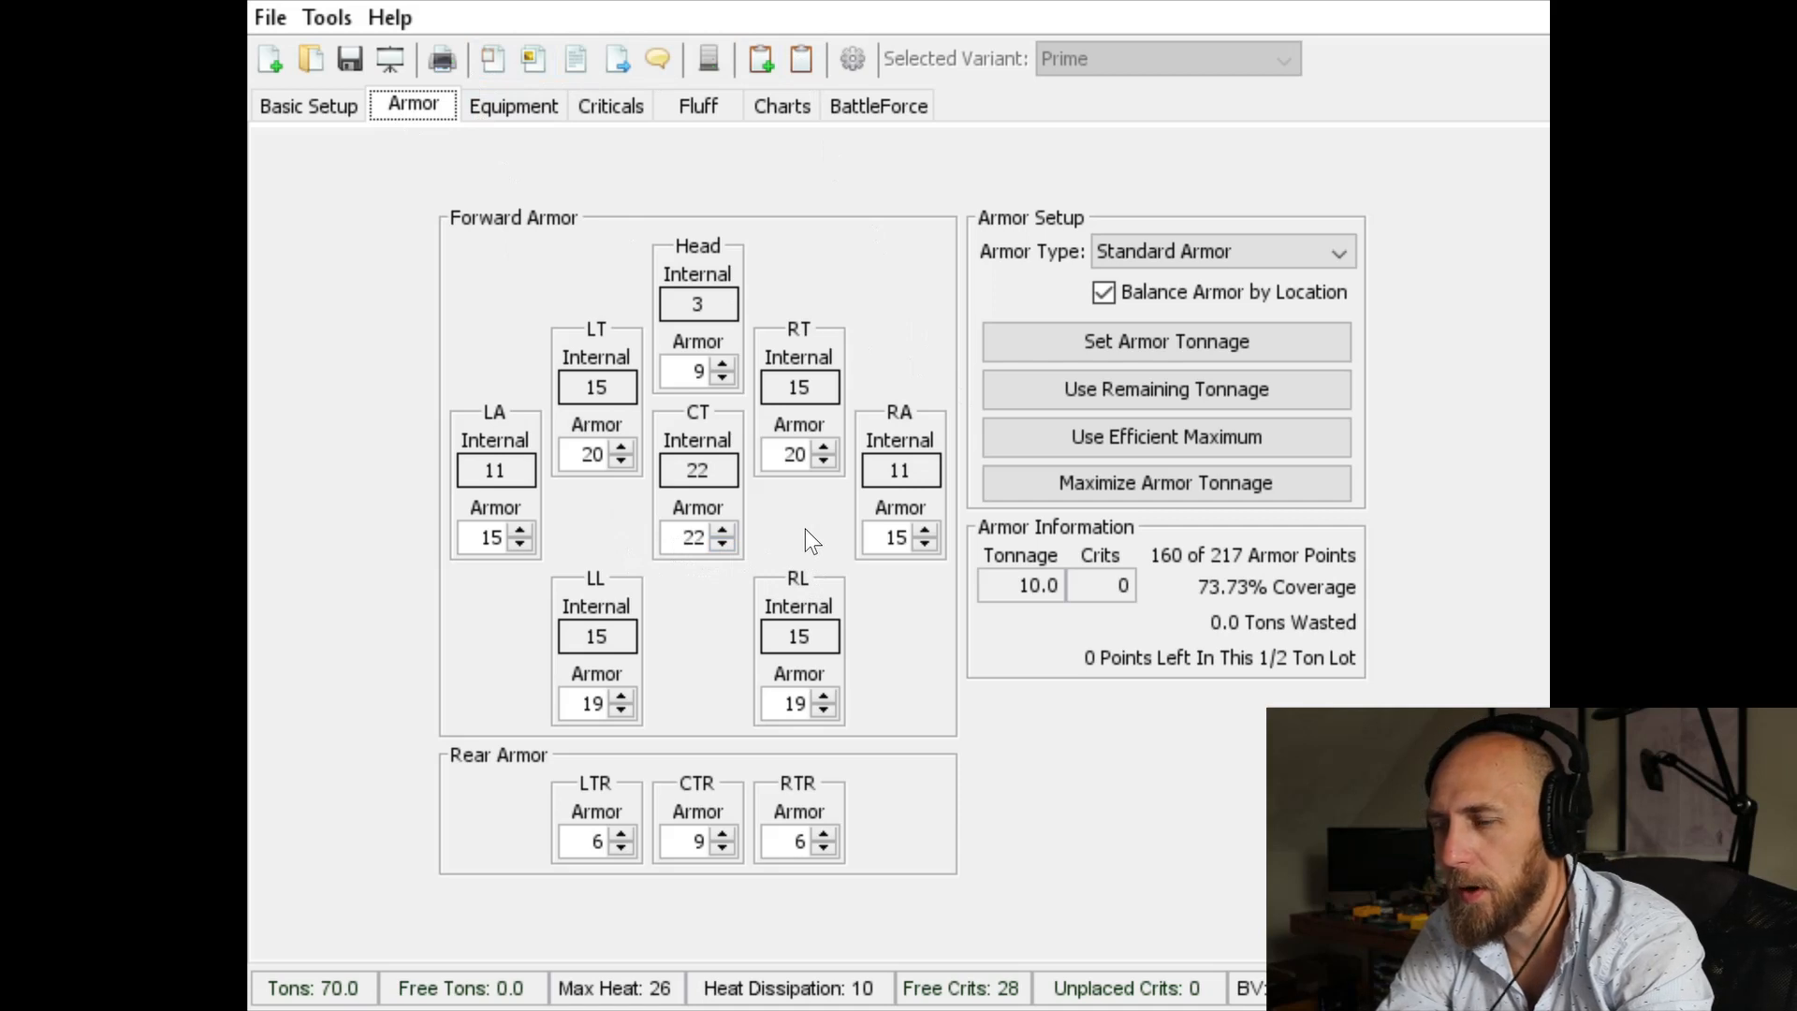
click(305, 109)
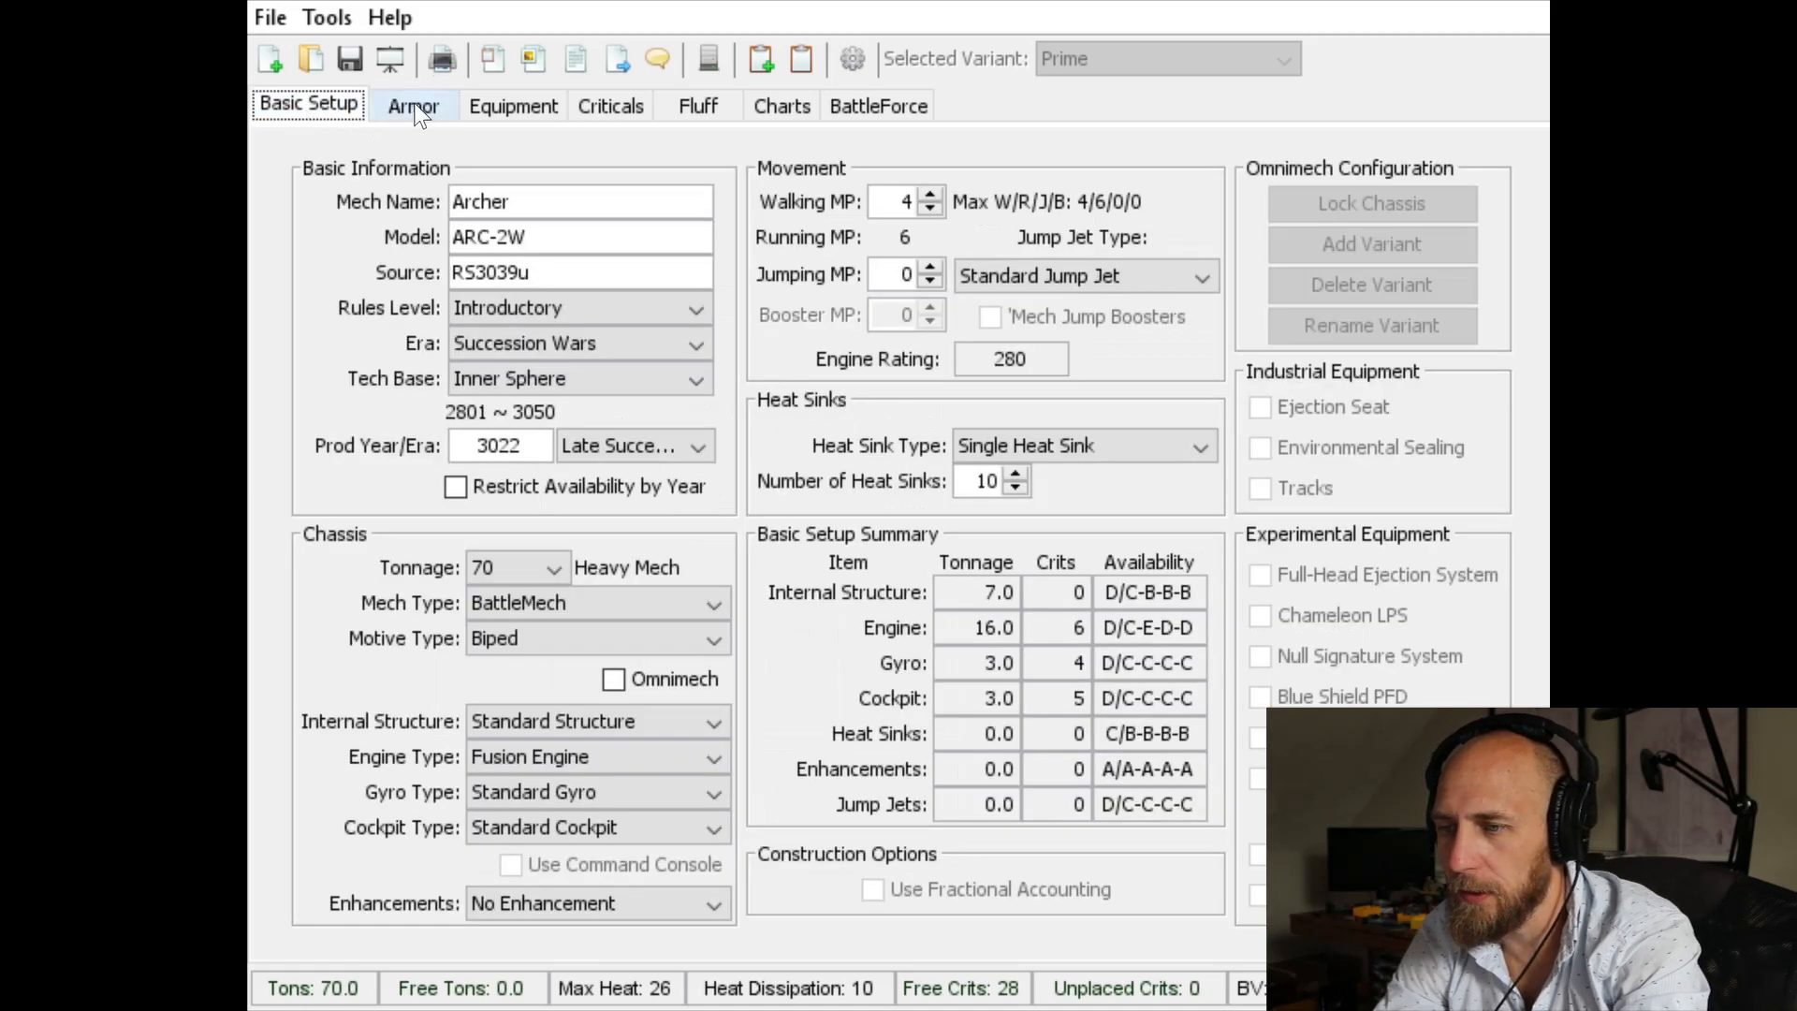
click(538, 106)
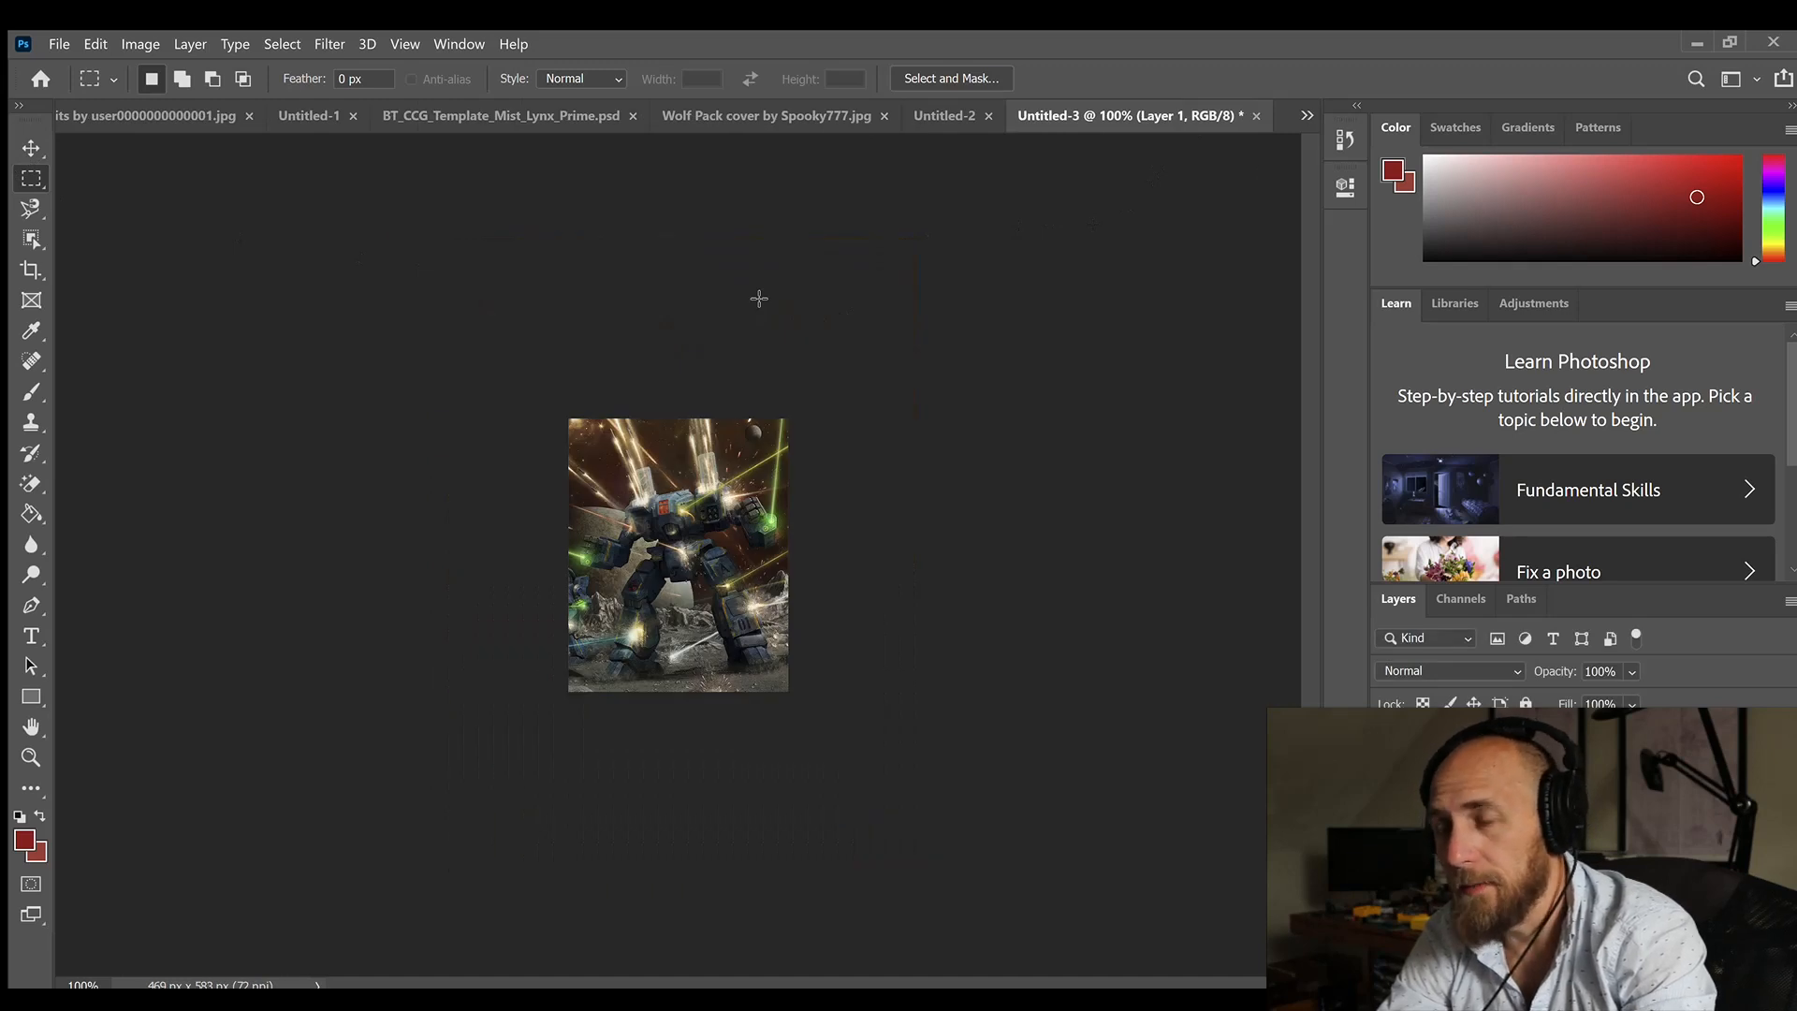
Step: In Photoshop, copy the cropped mech artwork into BT_CCG_Template_Archer_ARC_2W.psd and position it in the card's art window
drag(518, 362, 1035, 812)
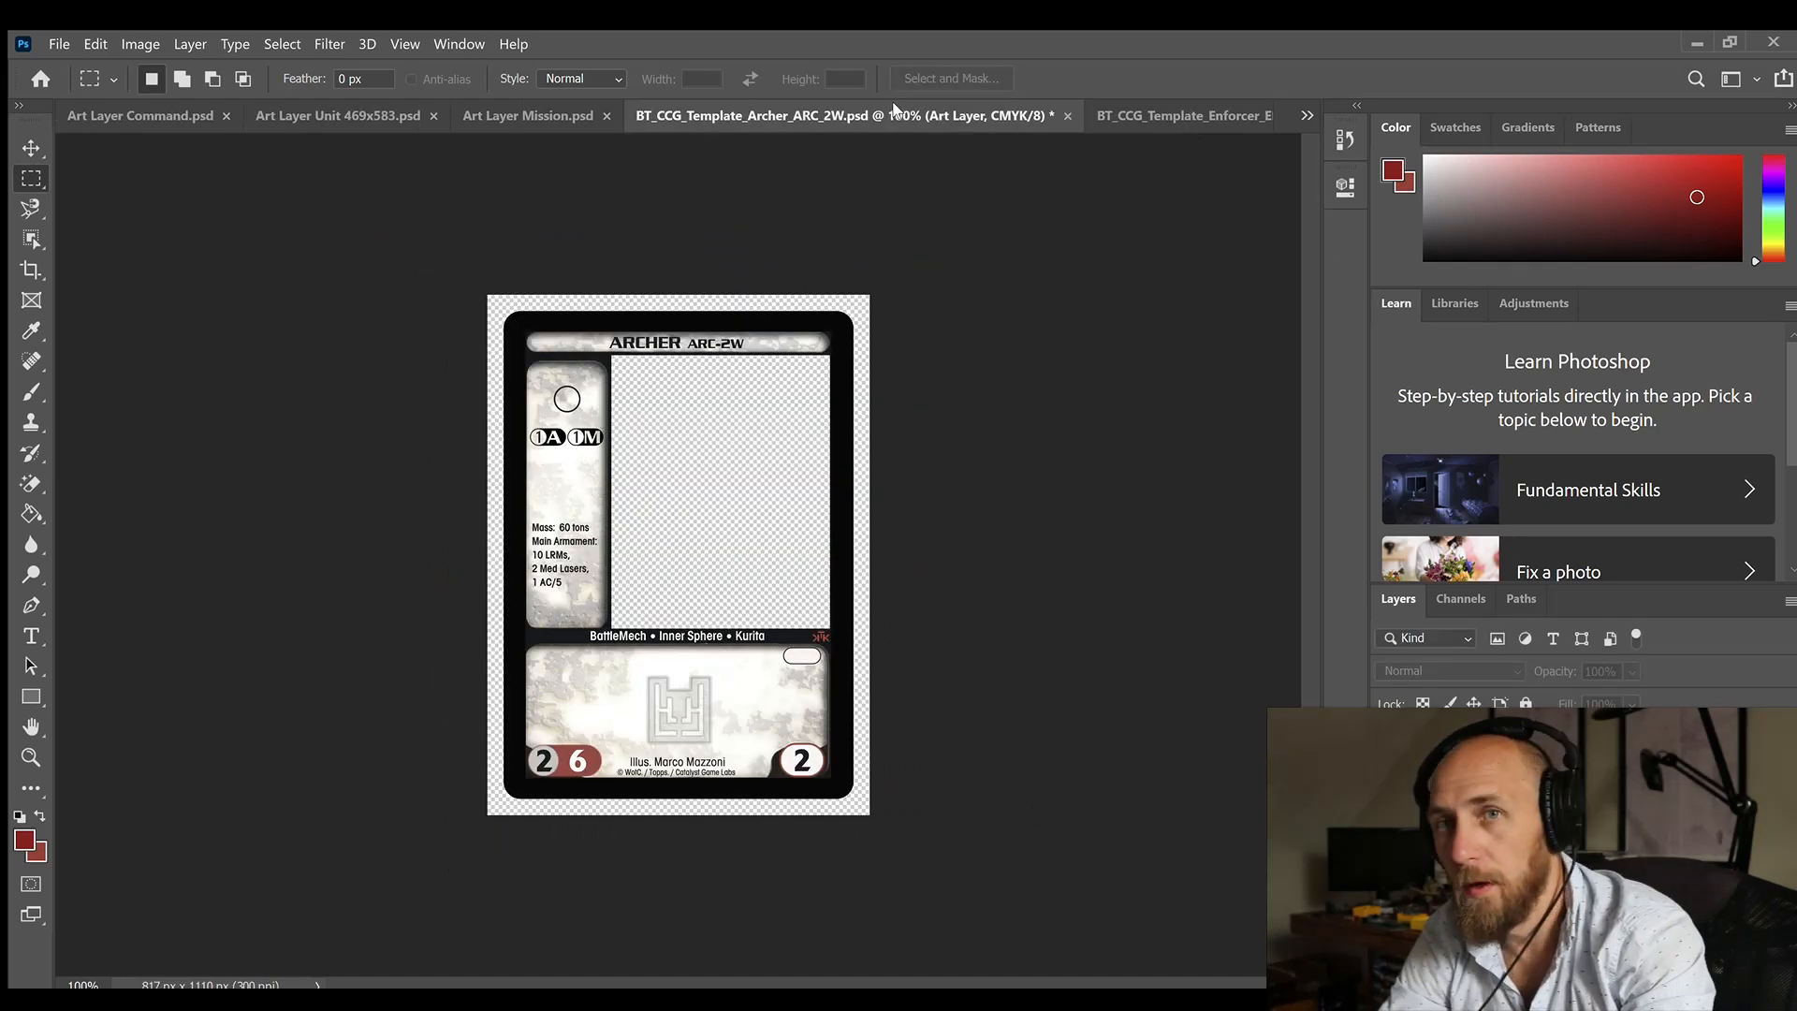
key(ctrl+v)
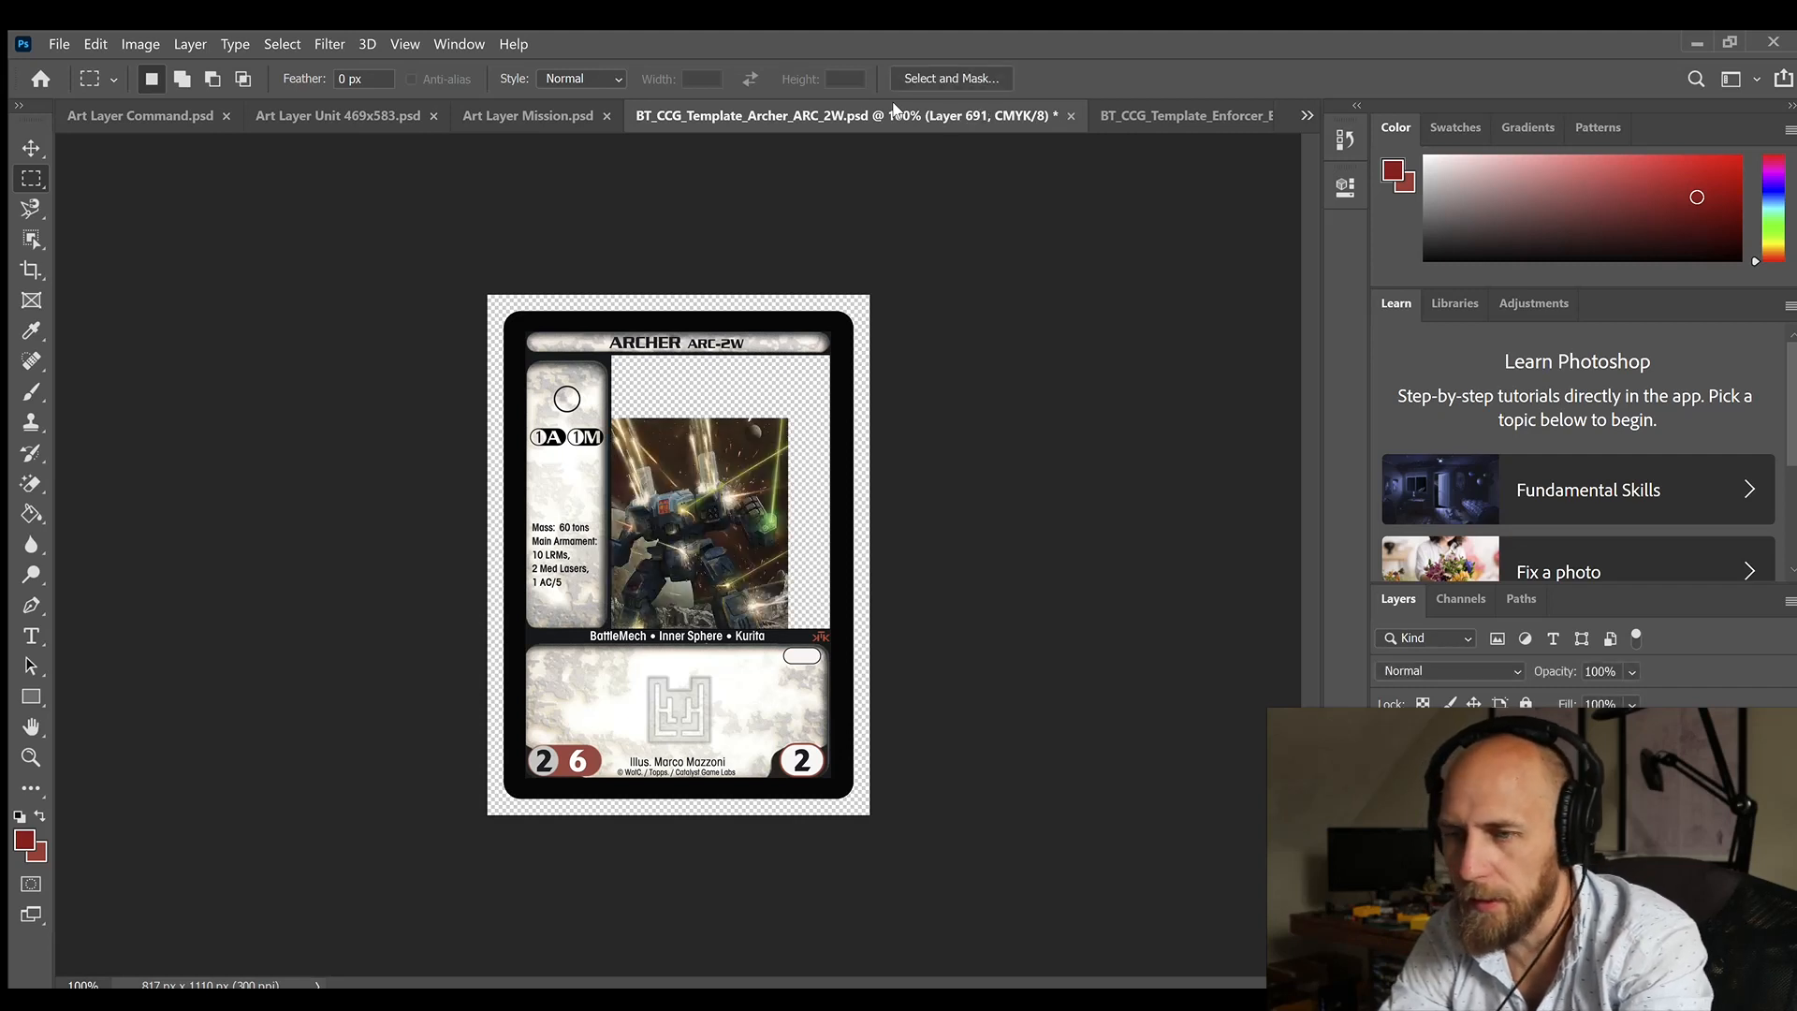
key(v)
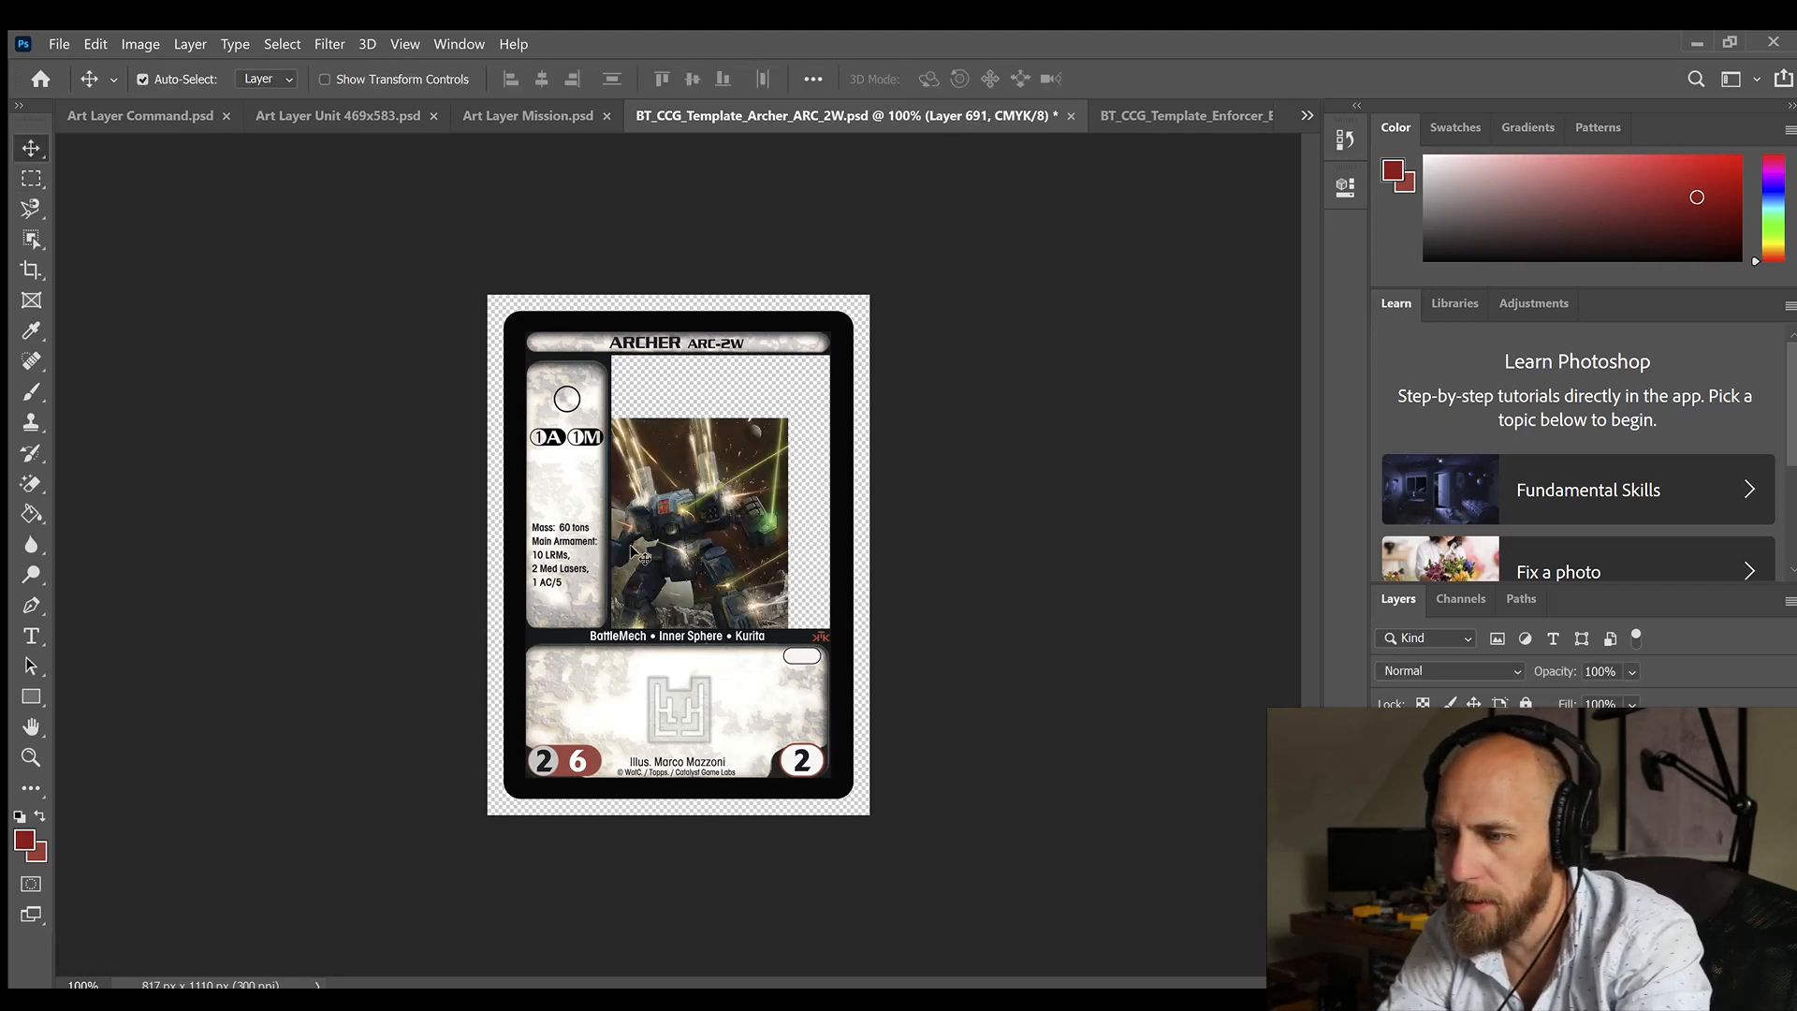
drag(640, 556, 684, 495)
key(Up)
key(Up)
key(Up)
key(Up)
key(Up)
key(Up)
key(Up)
key(Up)
key(Up)
key(Up)
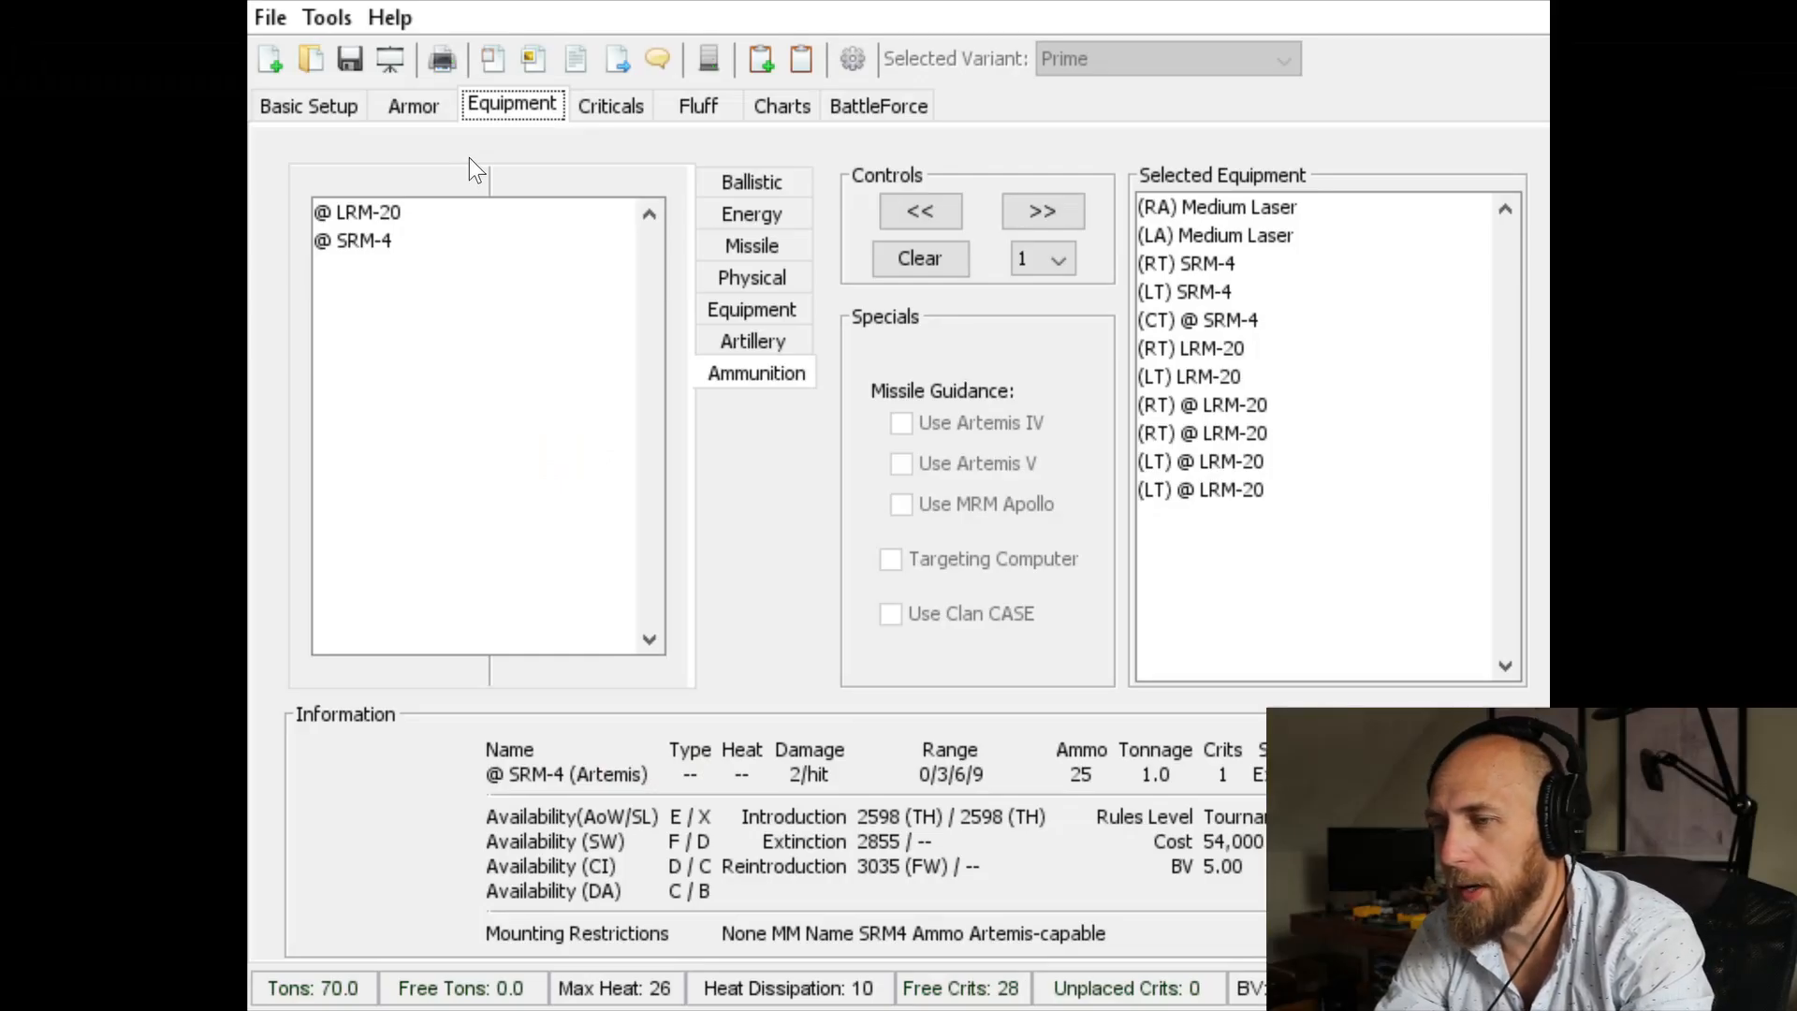
Step: Back in the mech design program, examine the Archer's movement, armor distribution, weapons list and critical slot layout
click(311, 111)
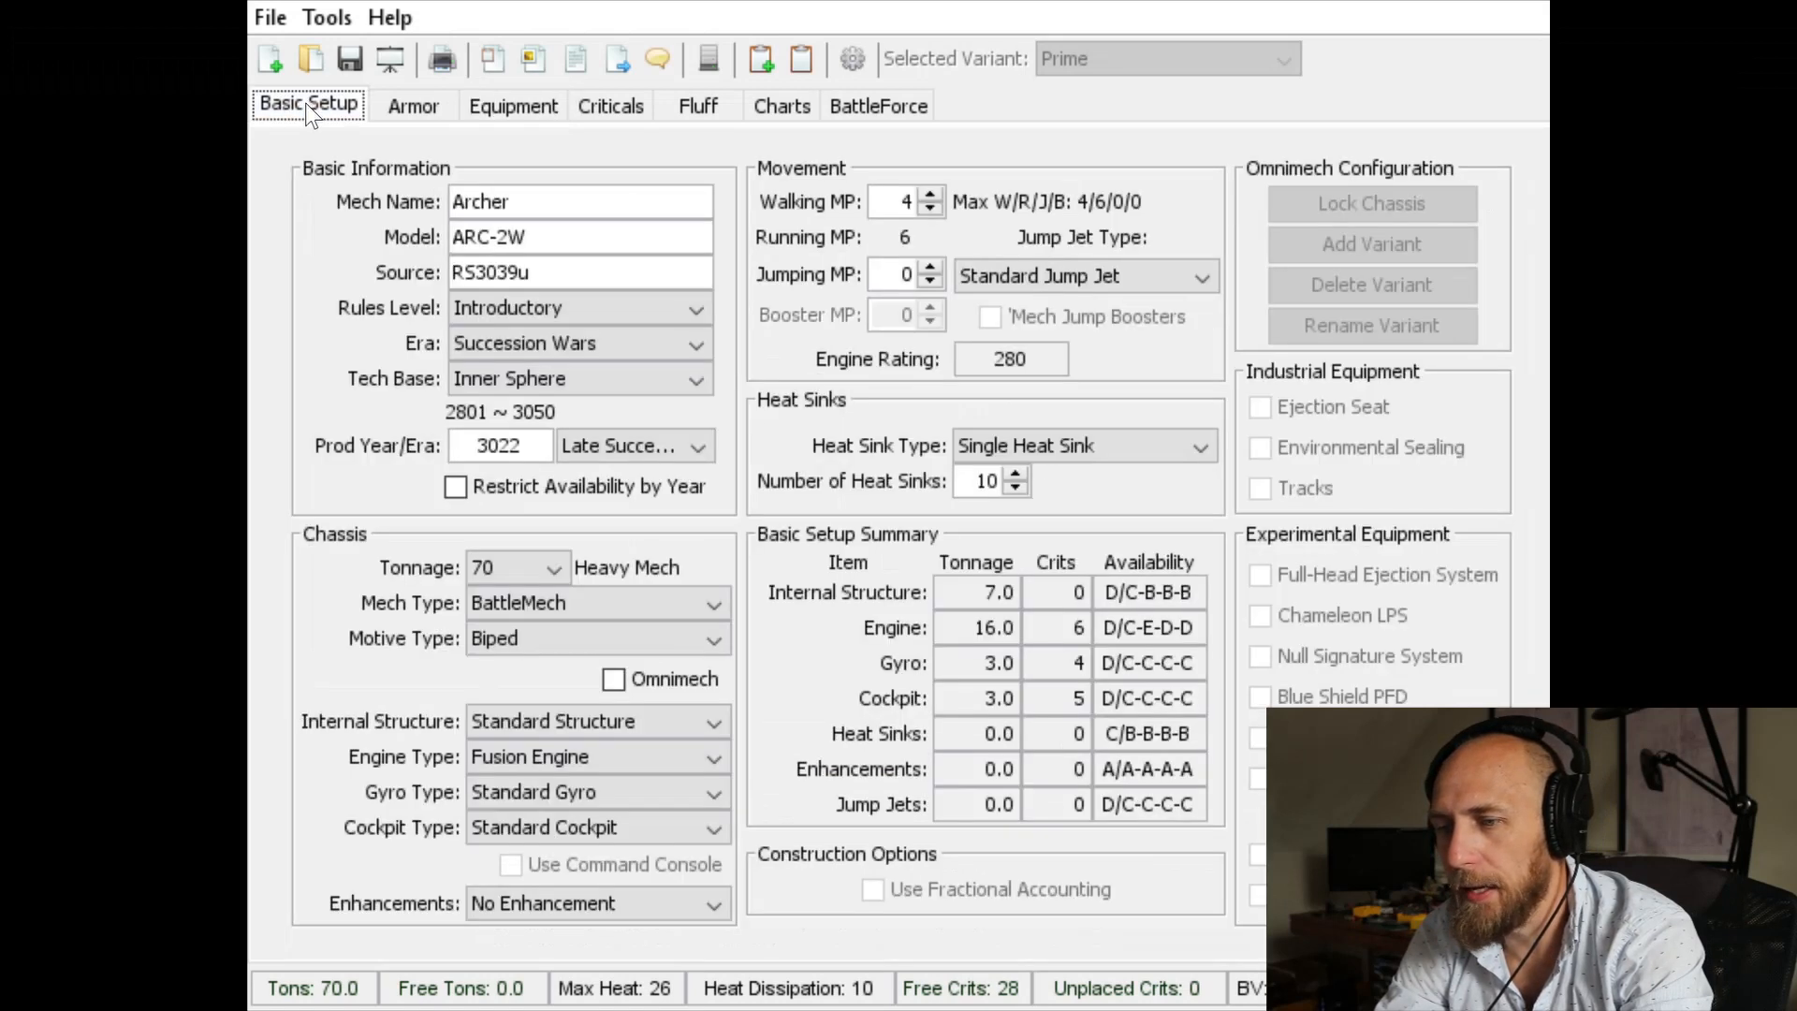
click(436, 109)
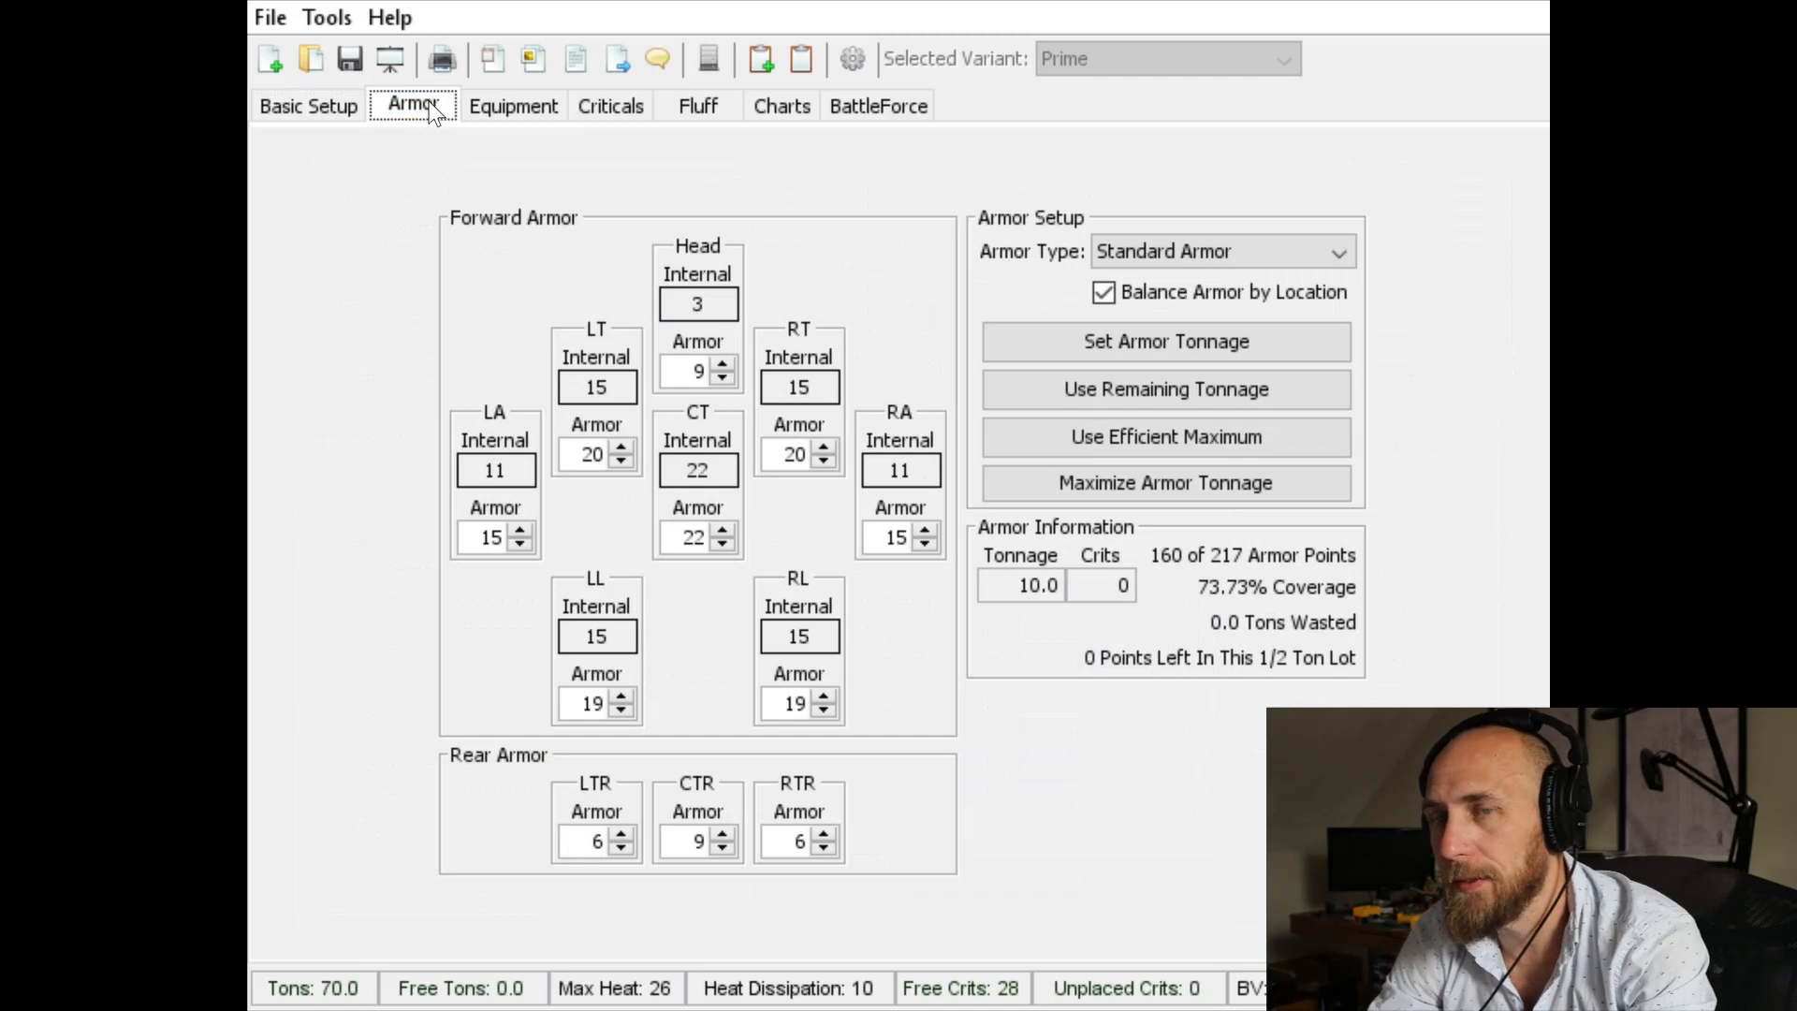
click(513, 103)
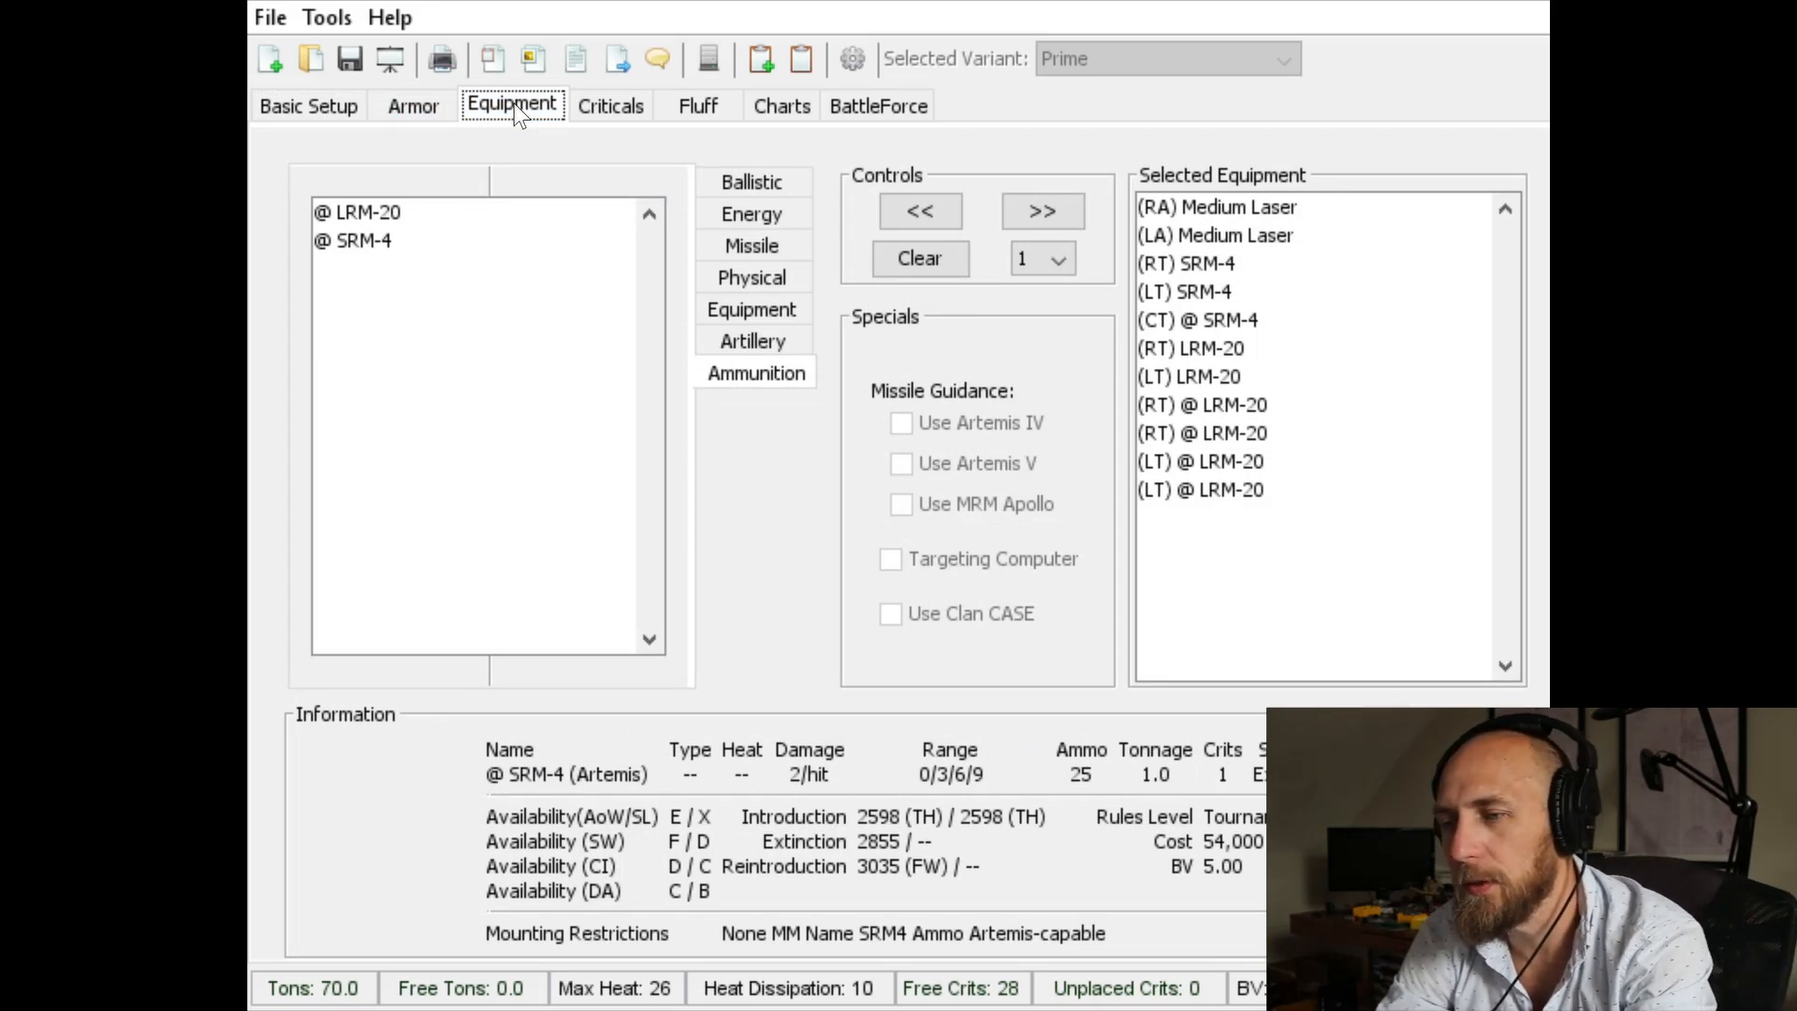
click(292, 107)
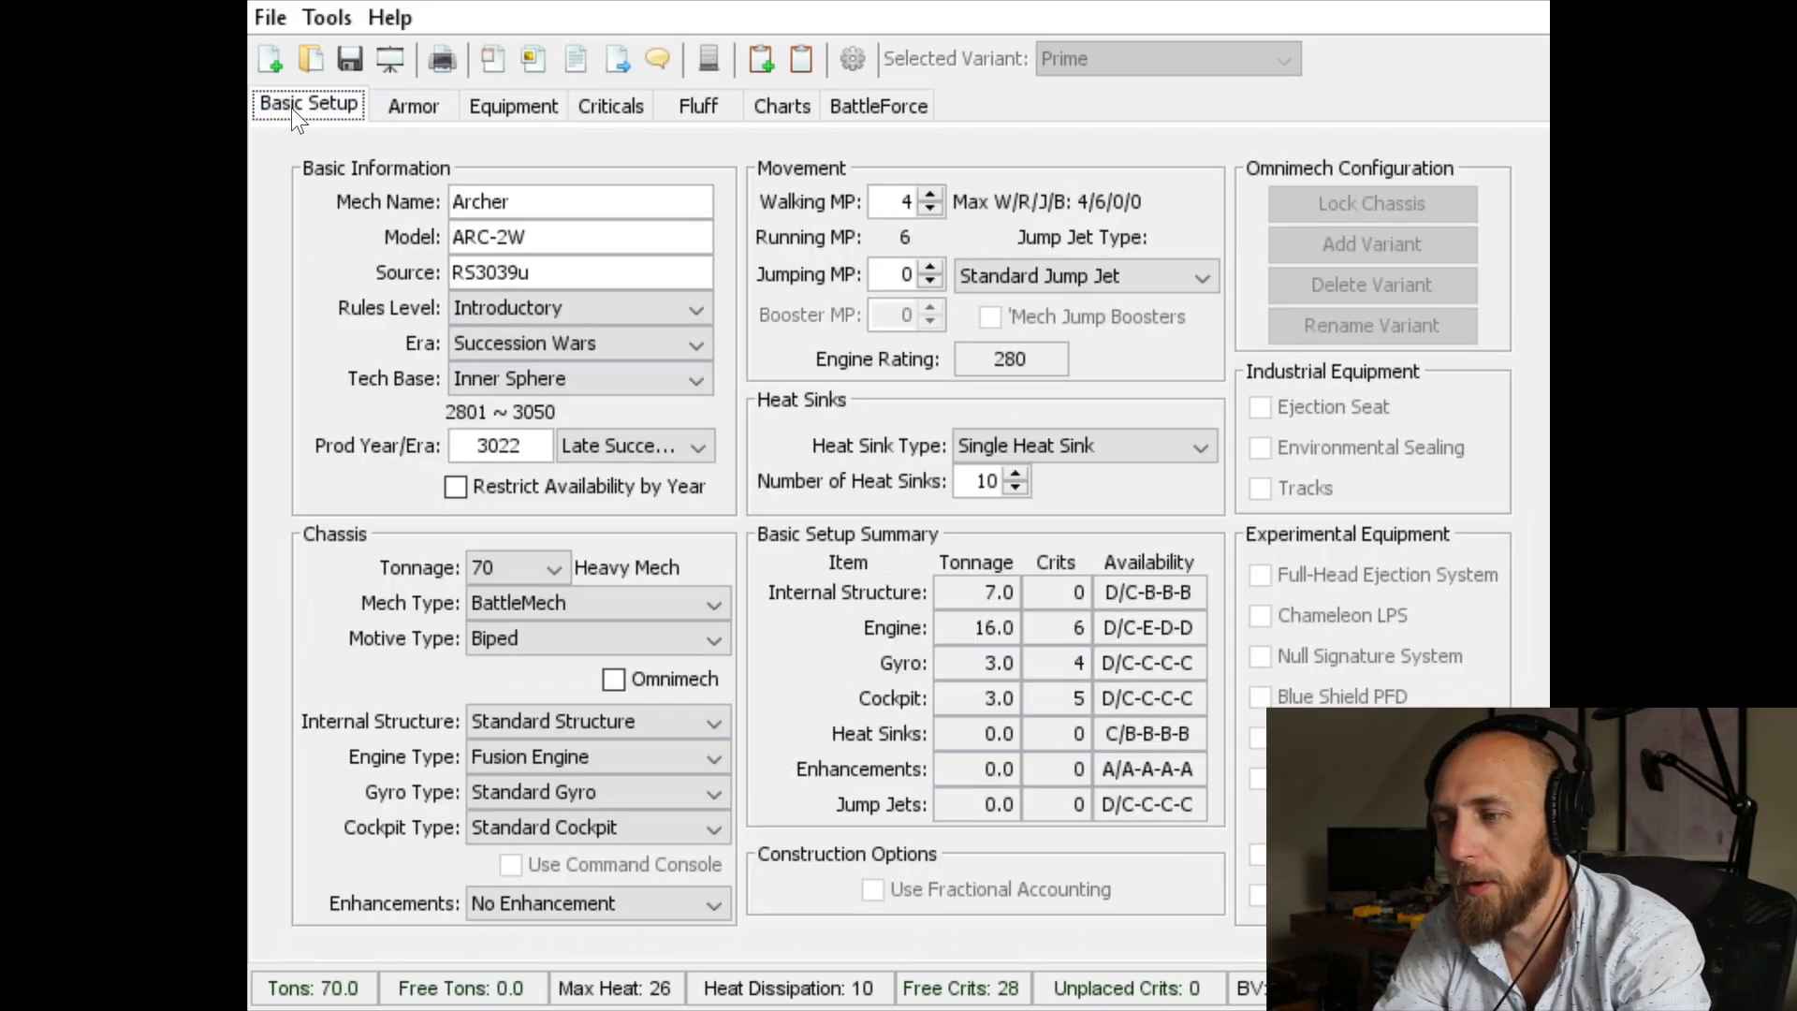
click(395, 110)
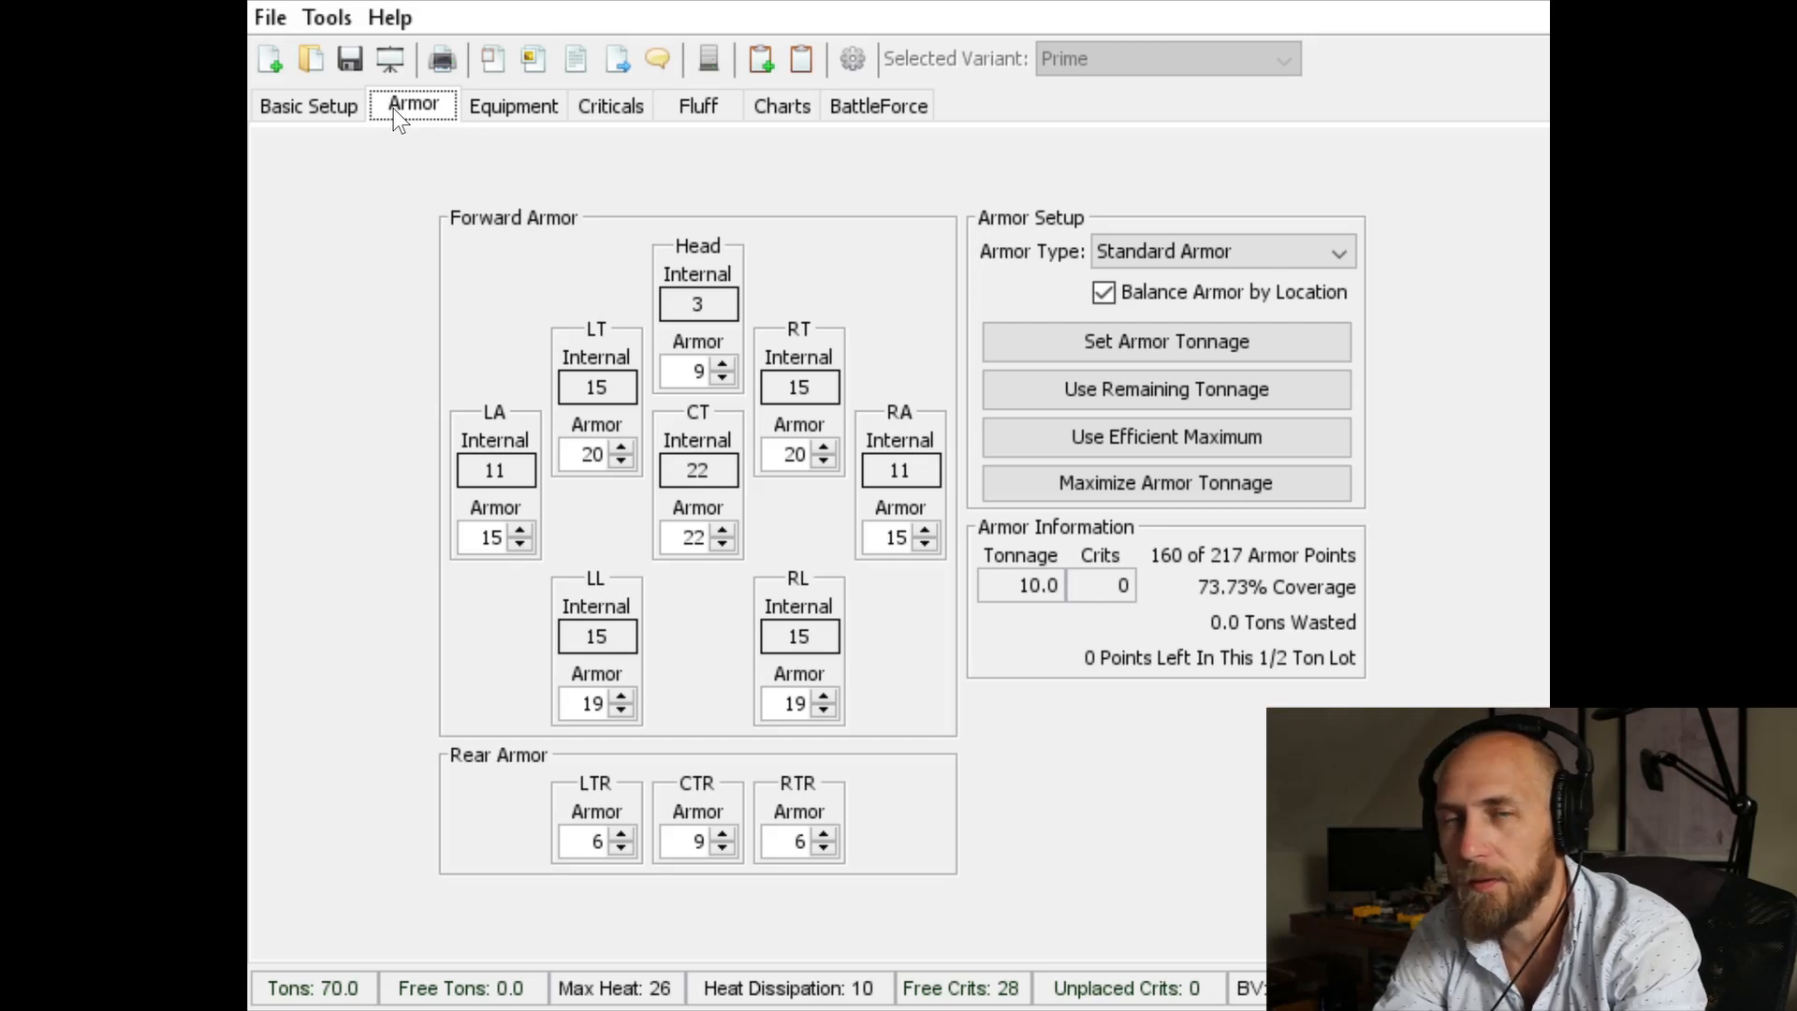
click(499, 114)
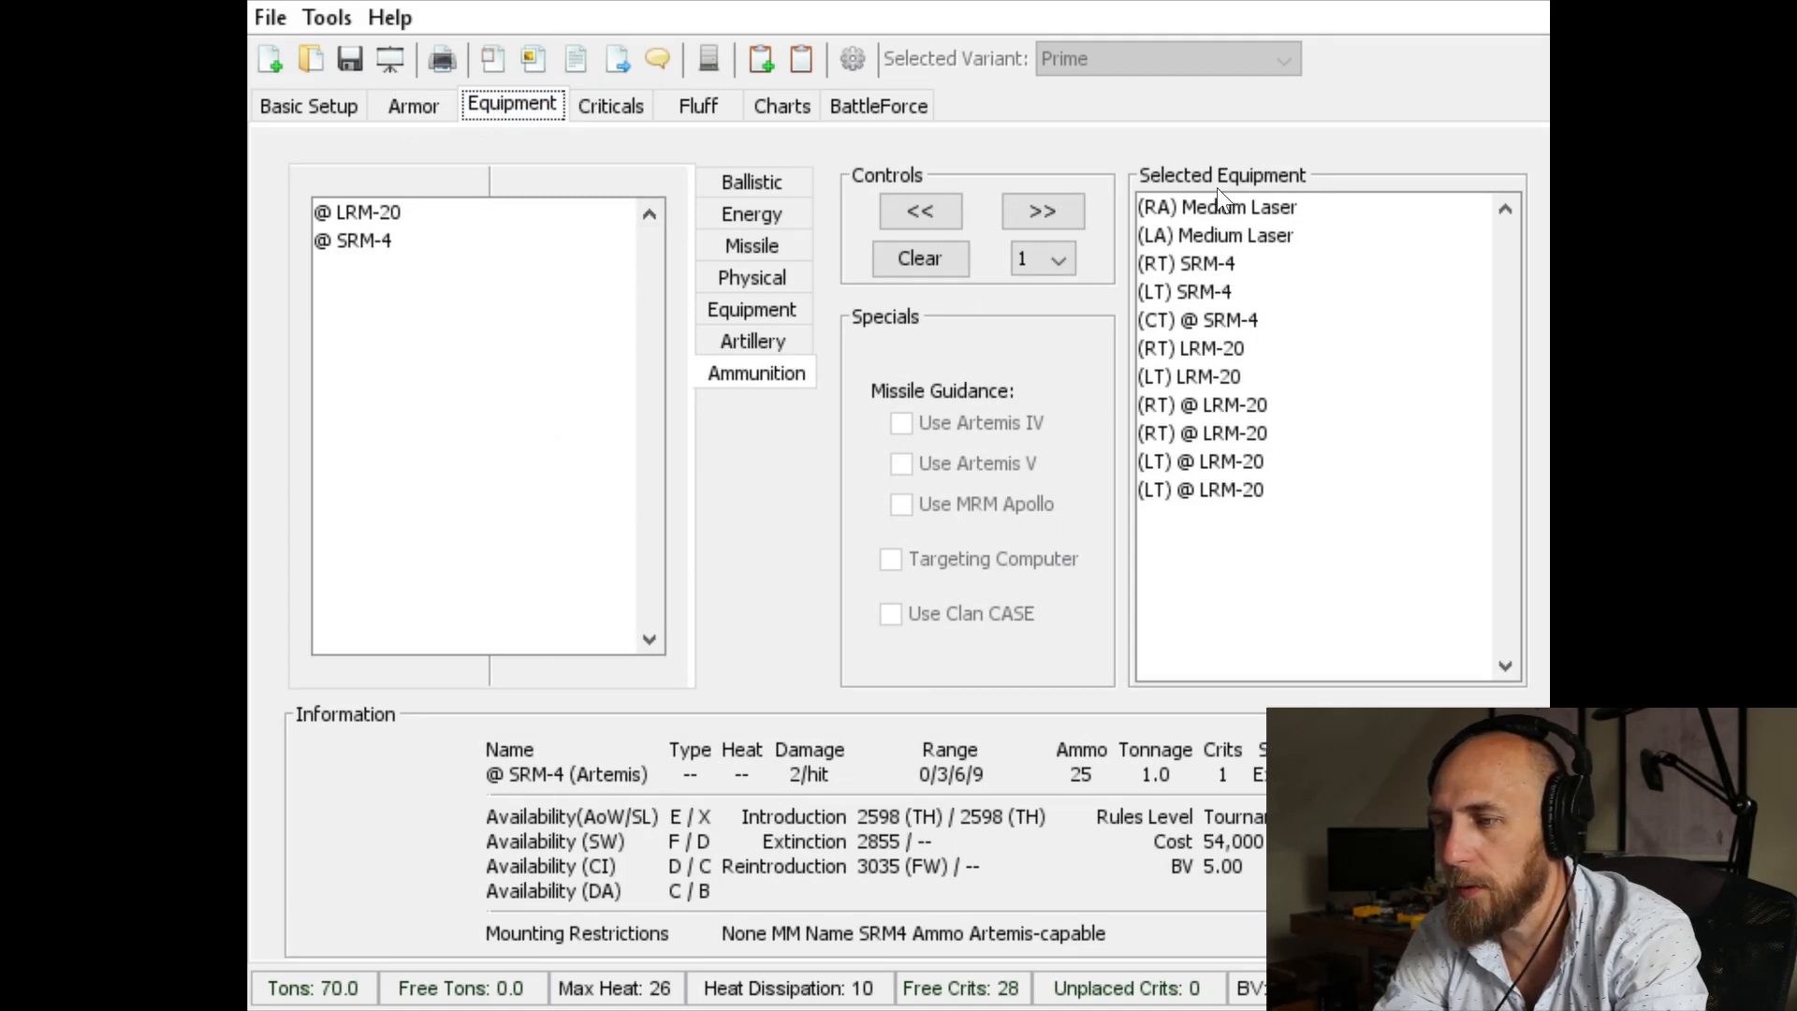
click(610, 110)
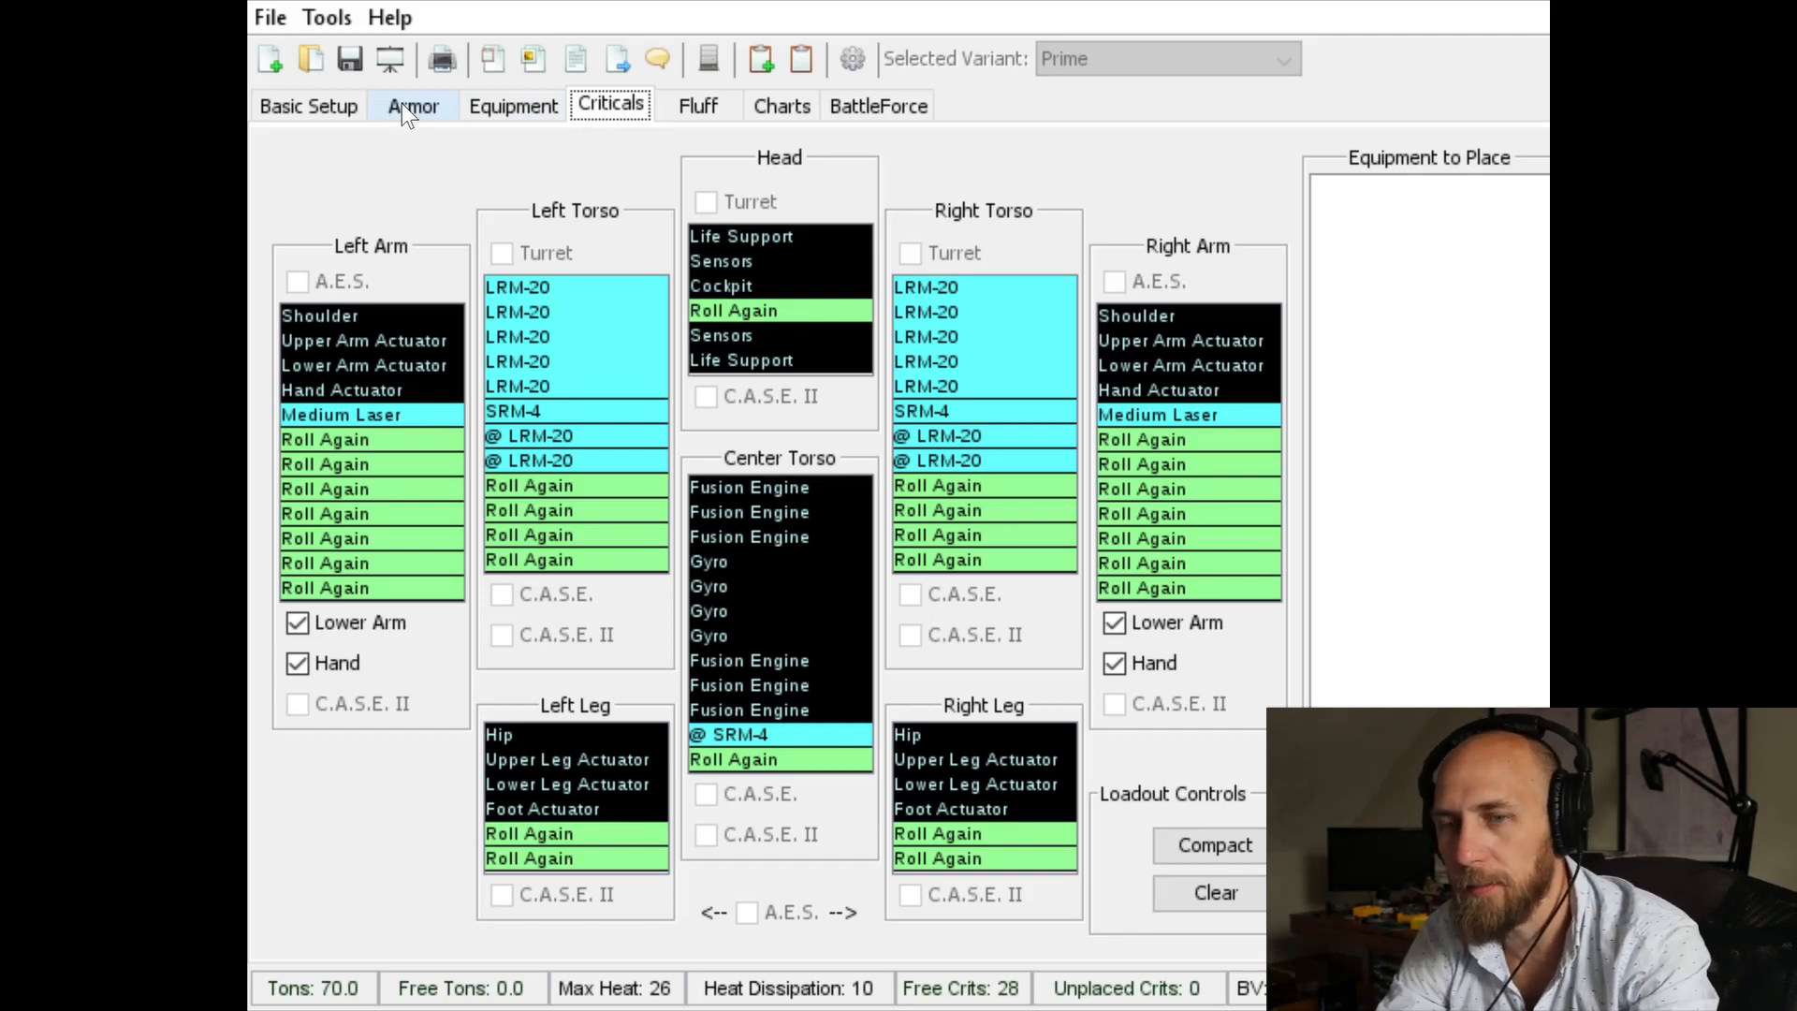
Step: Switch to the Excel notes workbook and enter Archer 2w in cell F174 of the Inner Sphere sheet
key(alt+Tab)
text(Archer 2w)
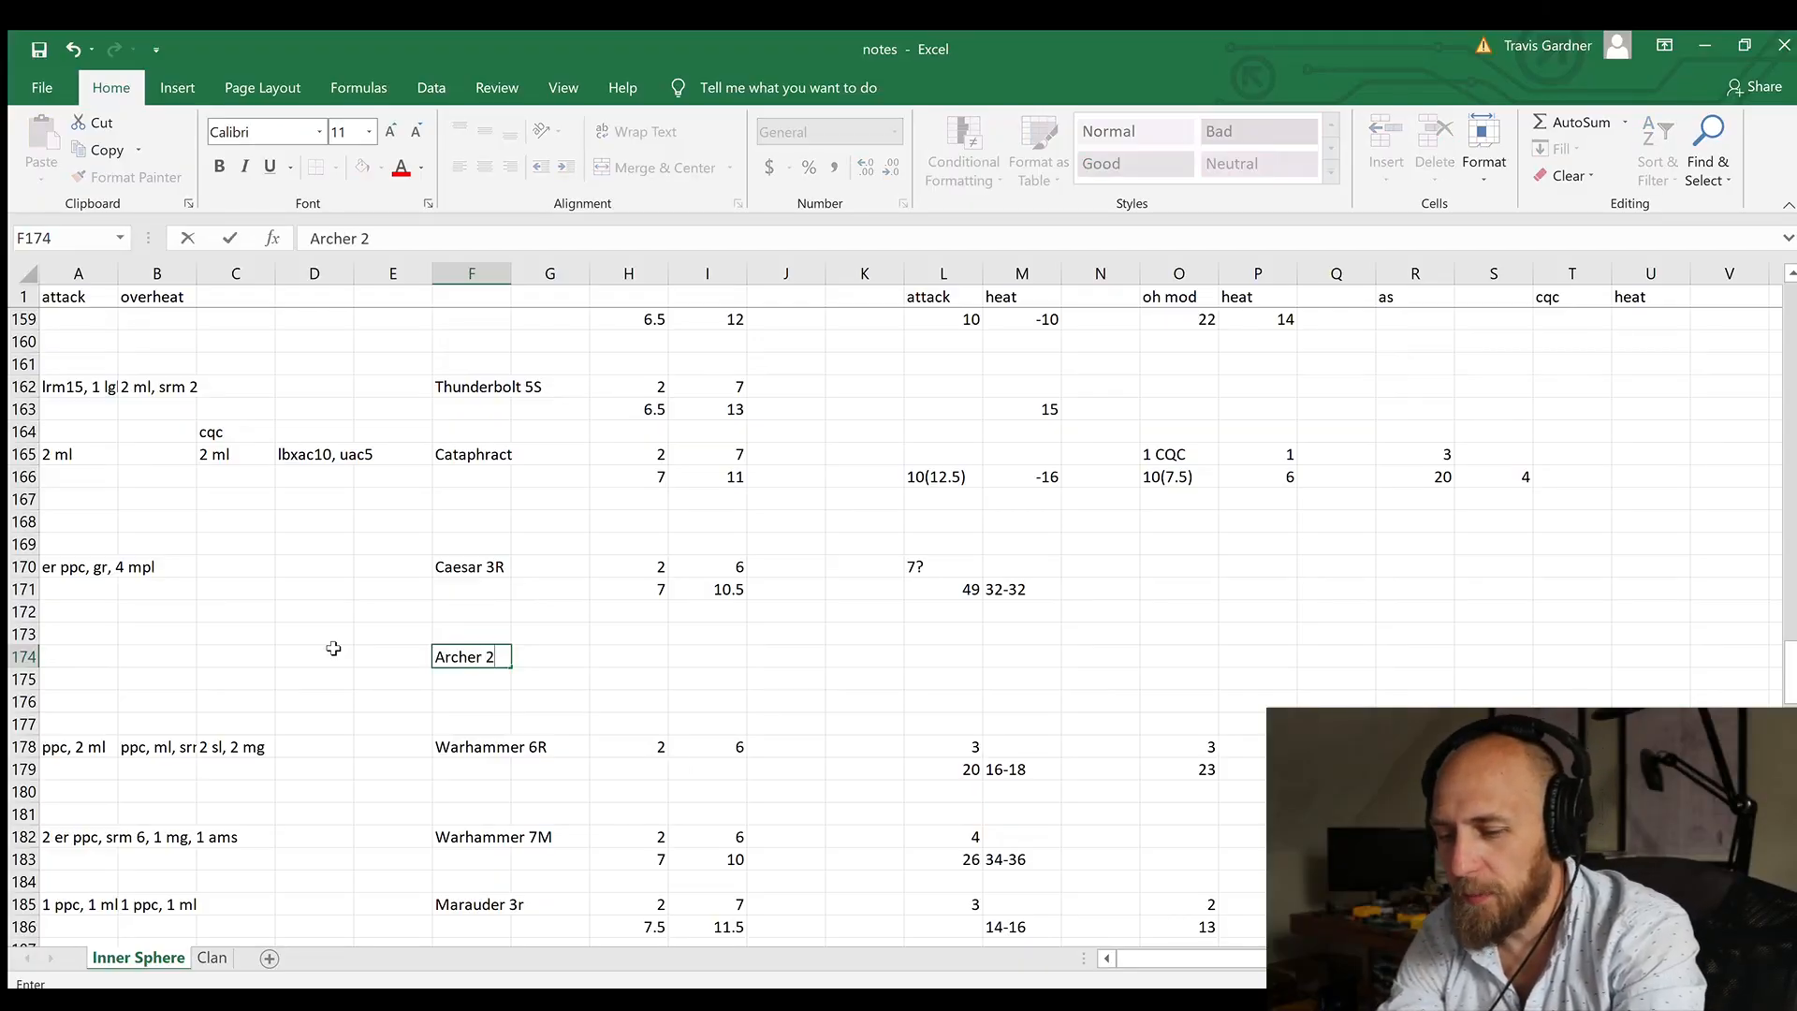
key(Tab)
Step: Enter the Archer's attack weapons in cell A174 as "2 LRM 20s, 2 srm4s, 2 ml"
key(Left)
key(Left)
key(Left)
key(Left)
key(Left)
key(Left)
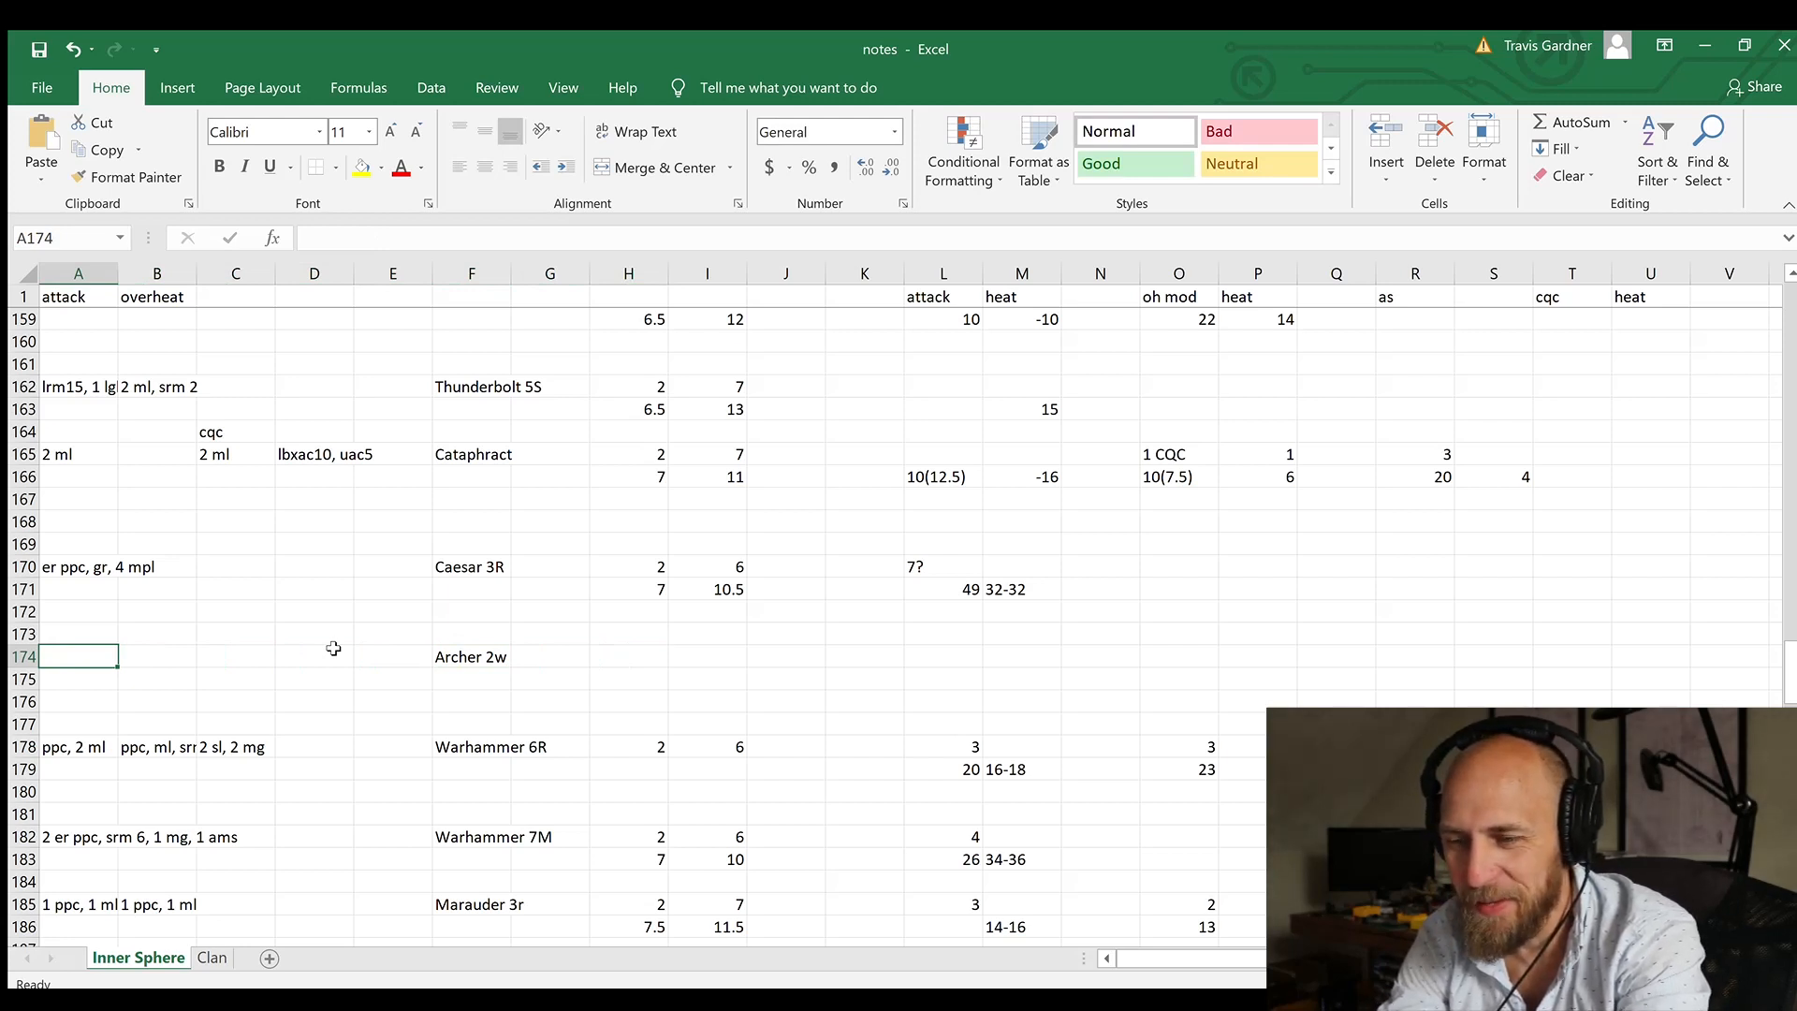
text(20)
key(BackSpace)
text(20)
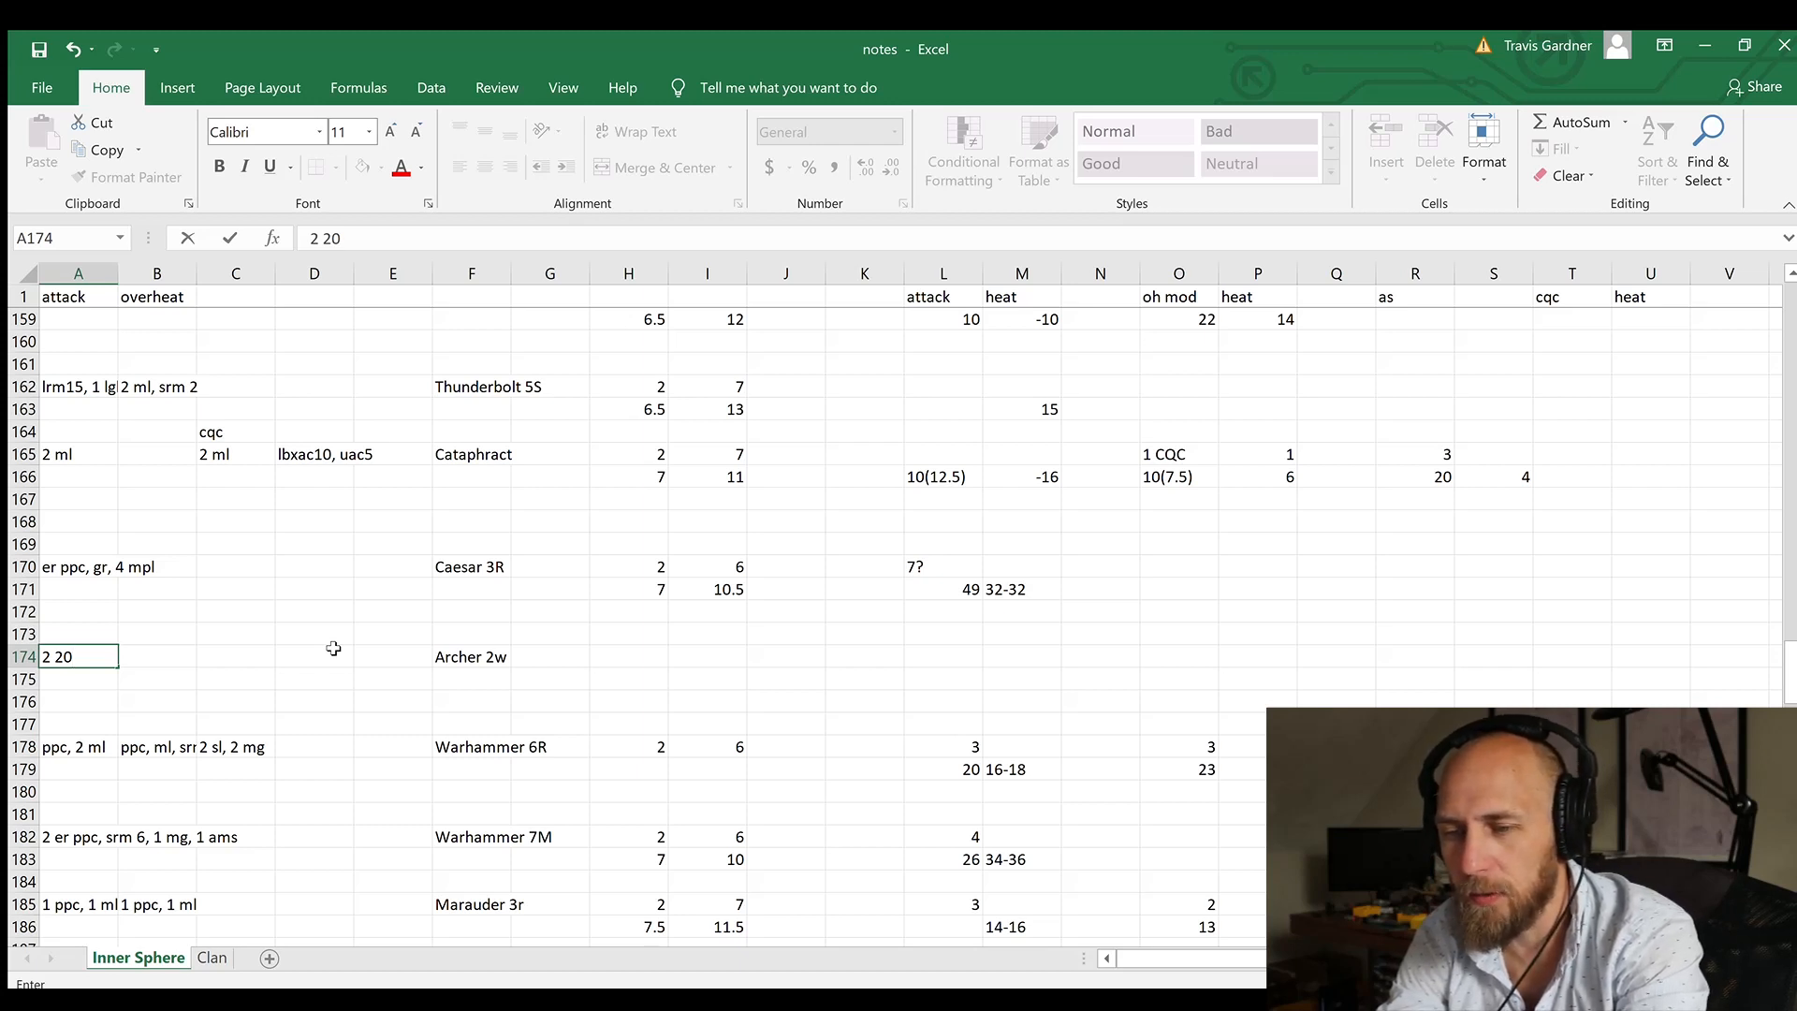
text(L)
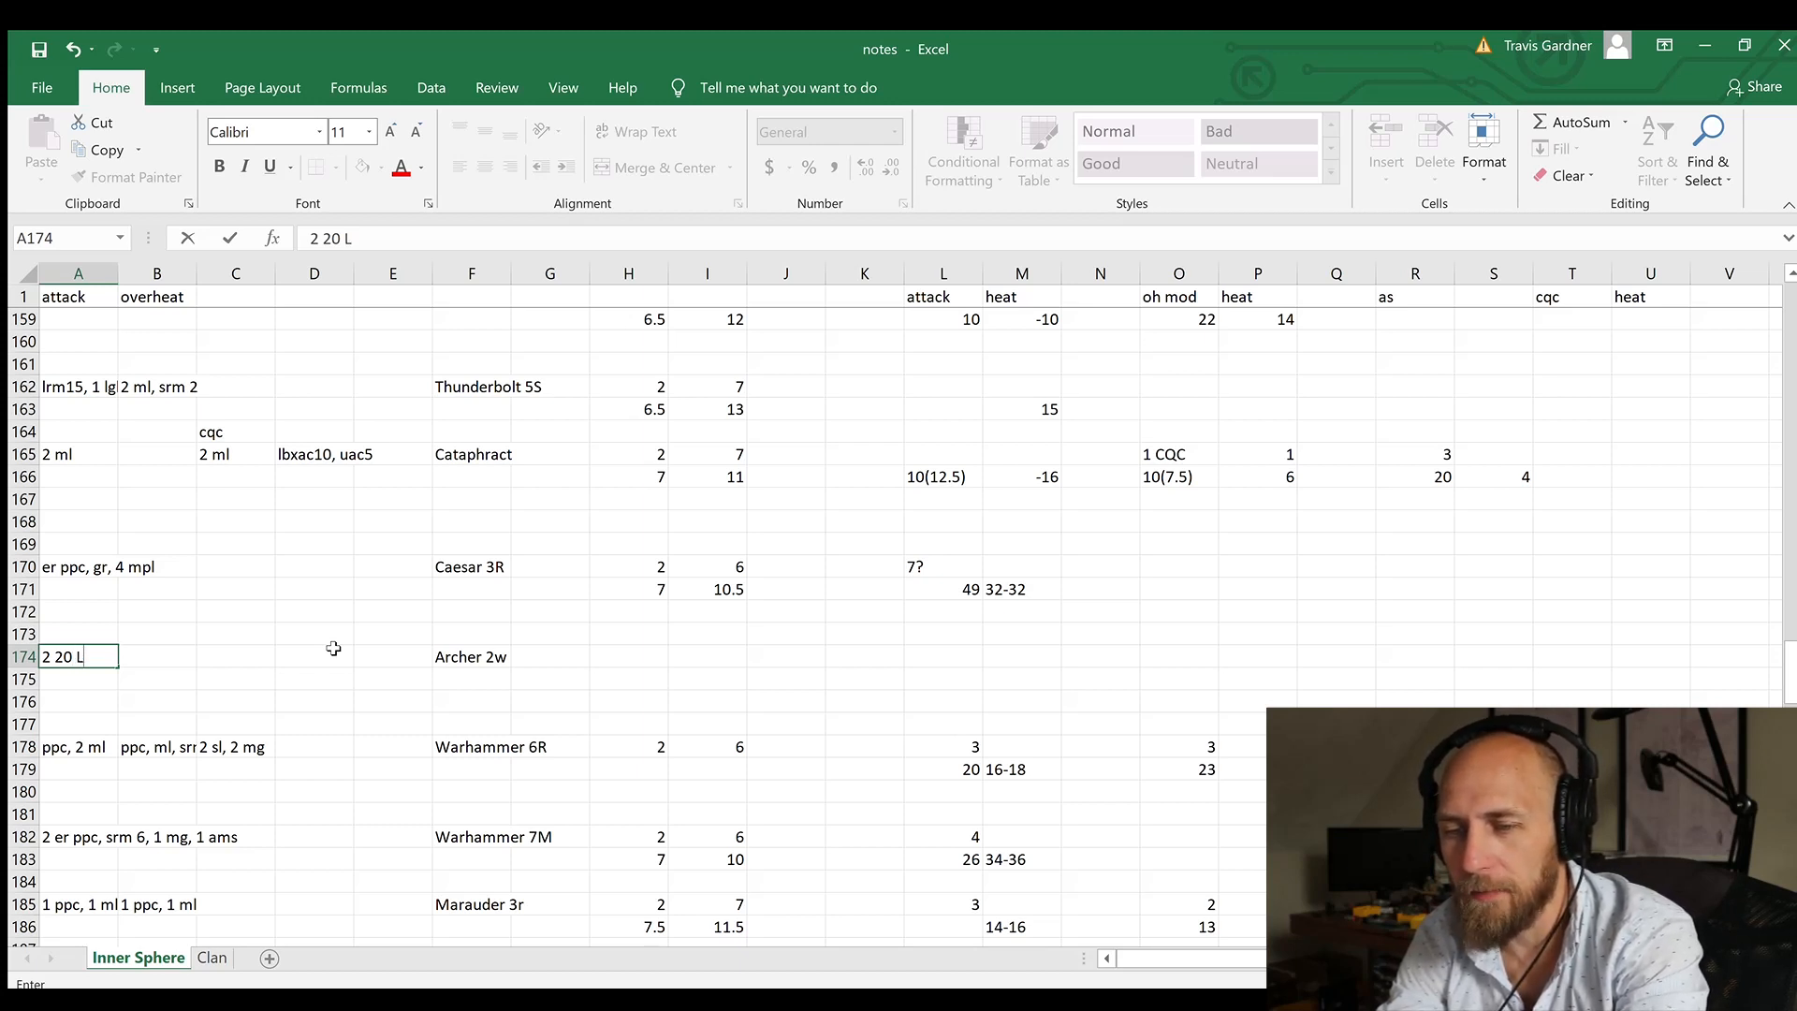
text(RMS)
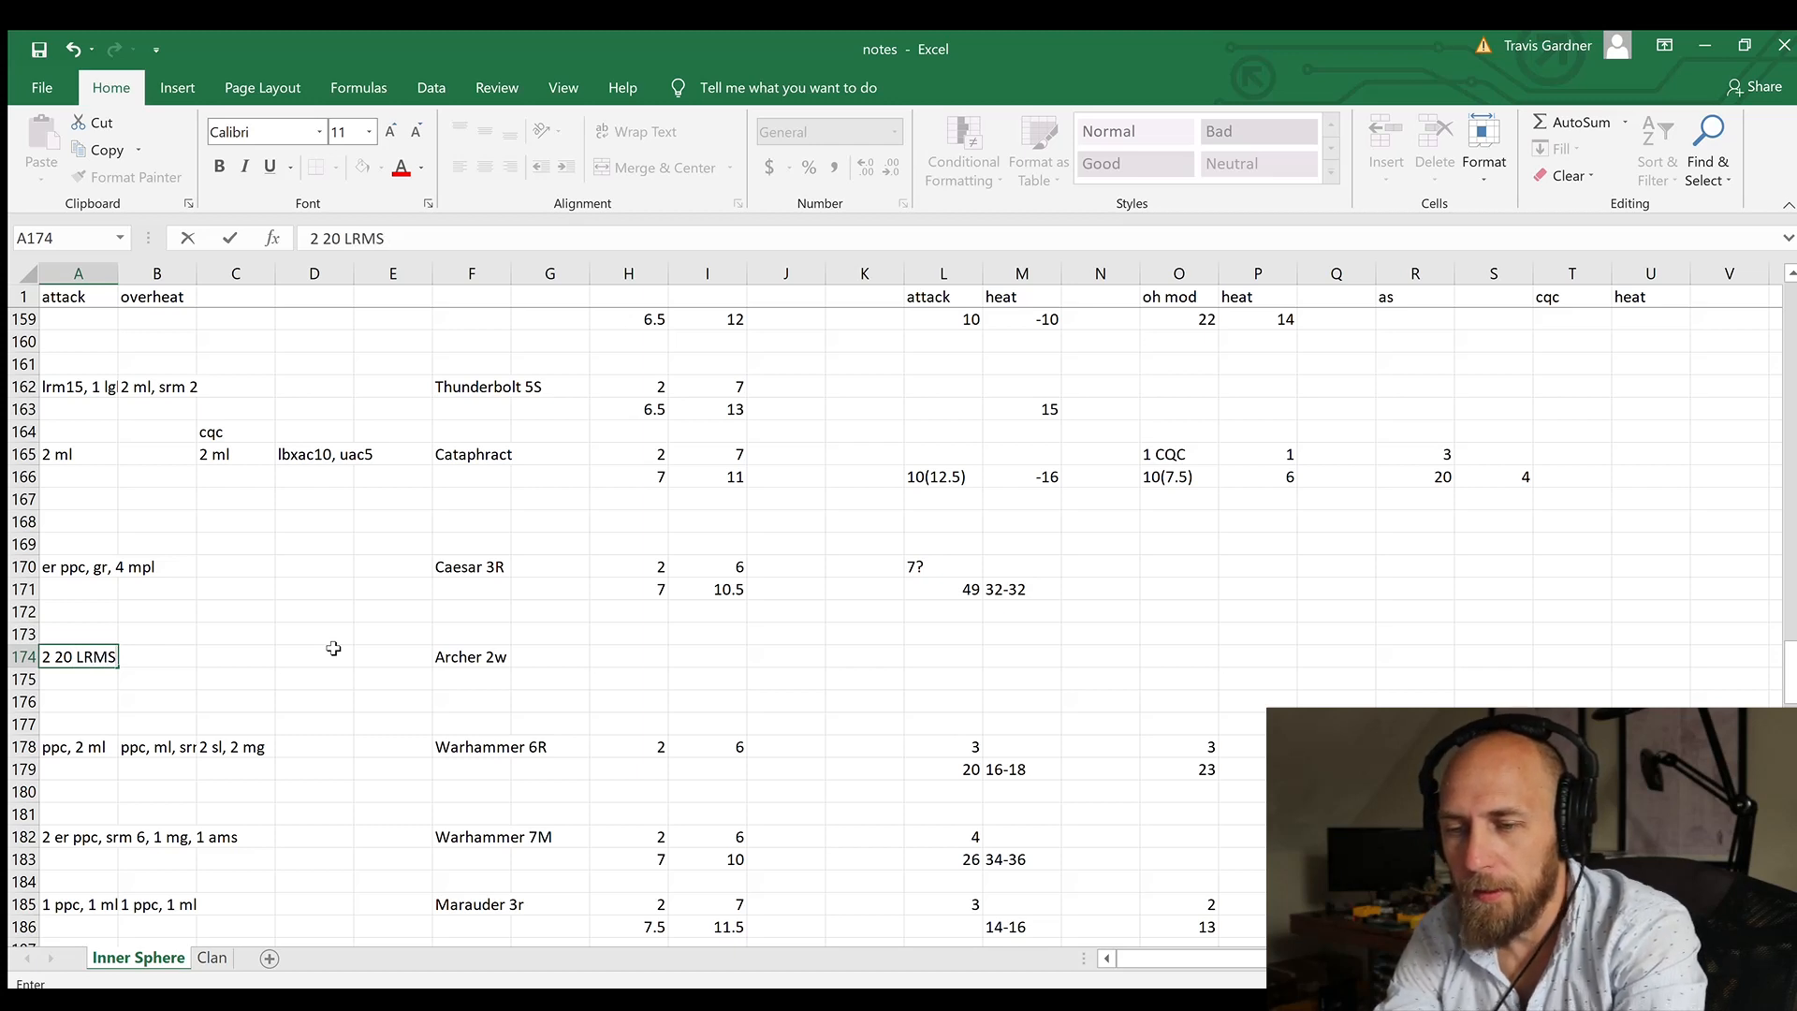
key(Left)
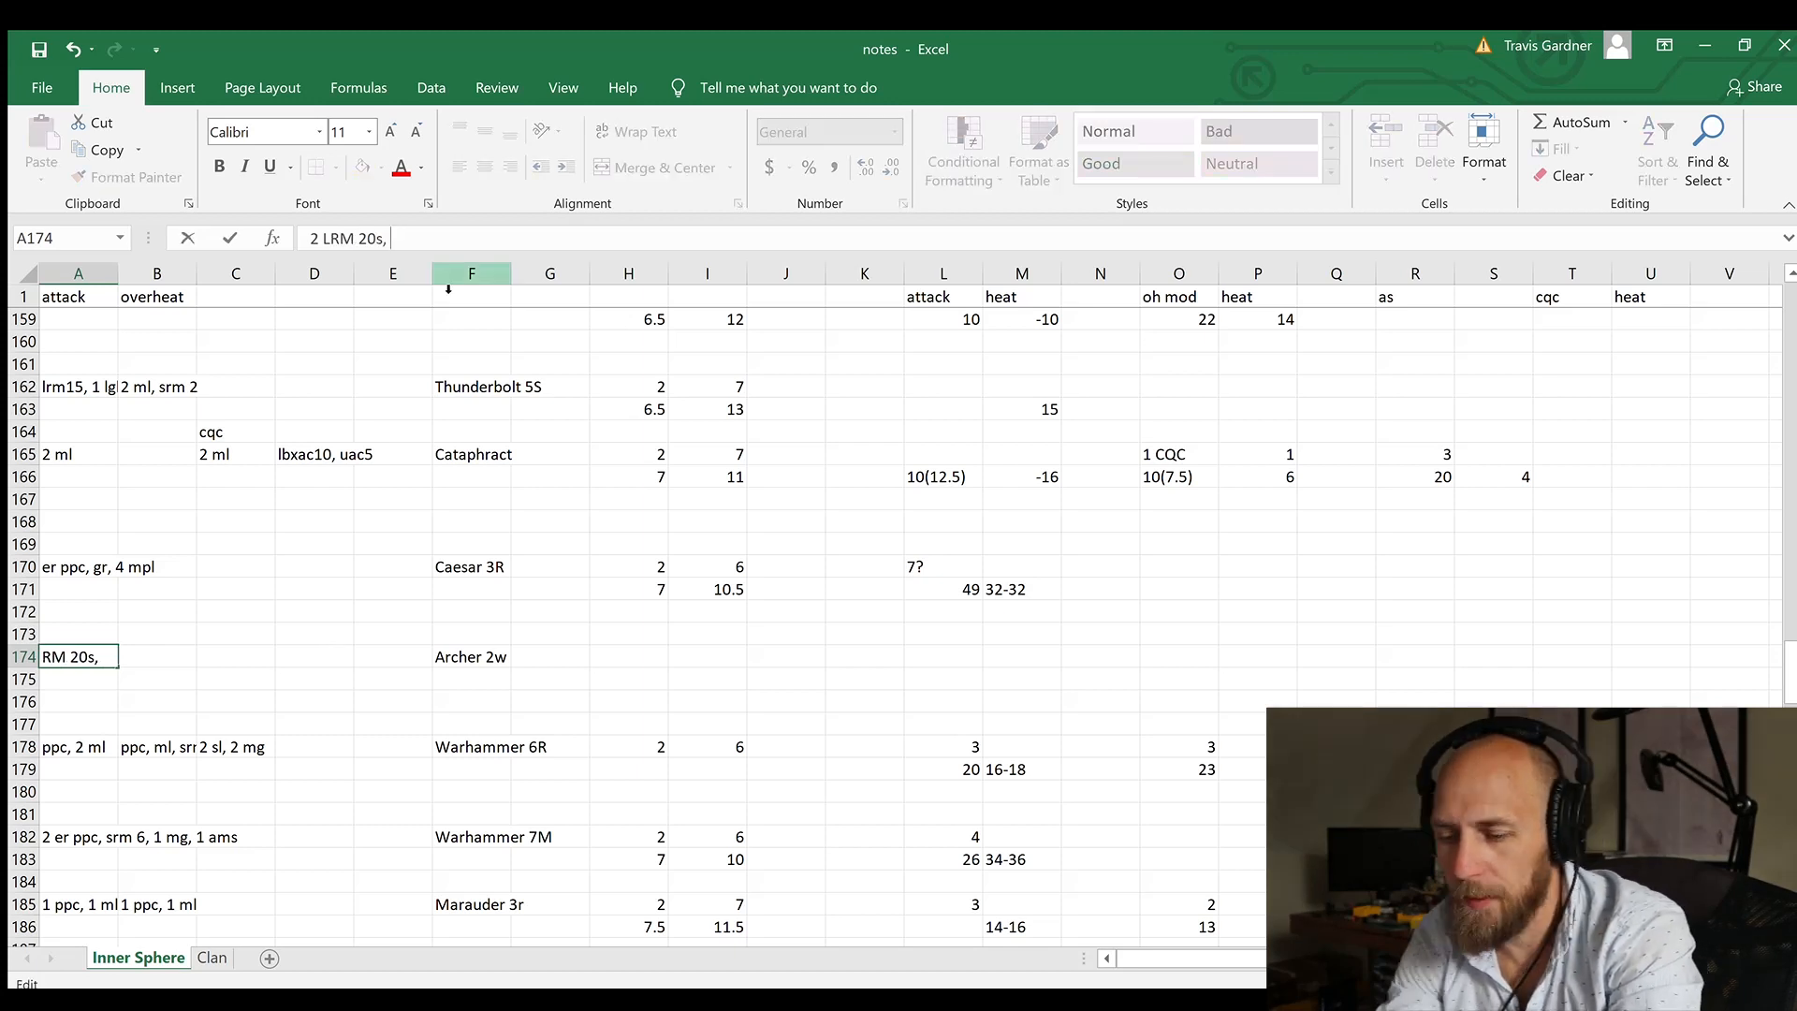
text(2 sr)
text(ms)
text(4)
text(, 2 ml)
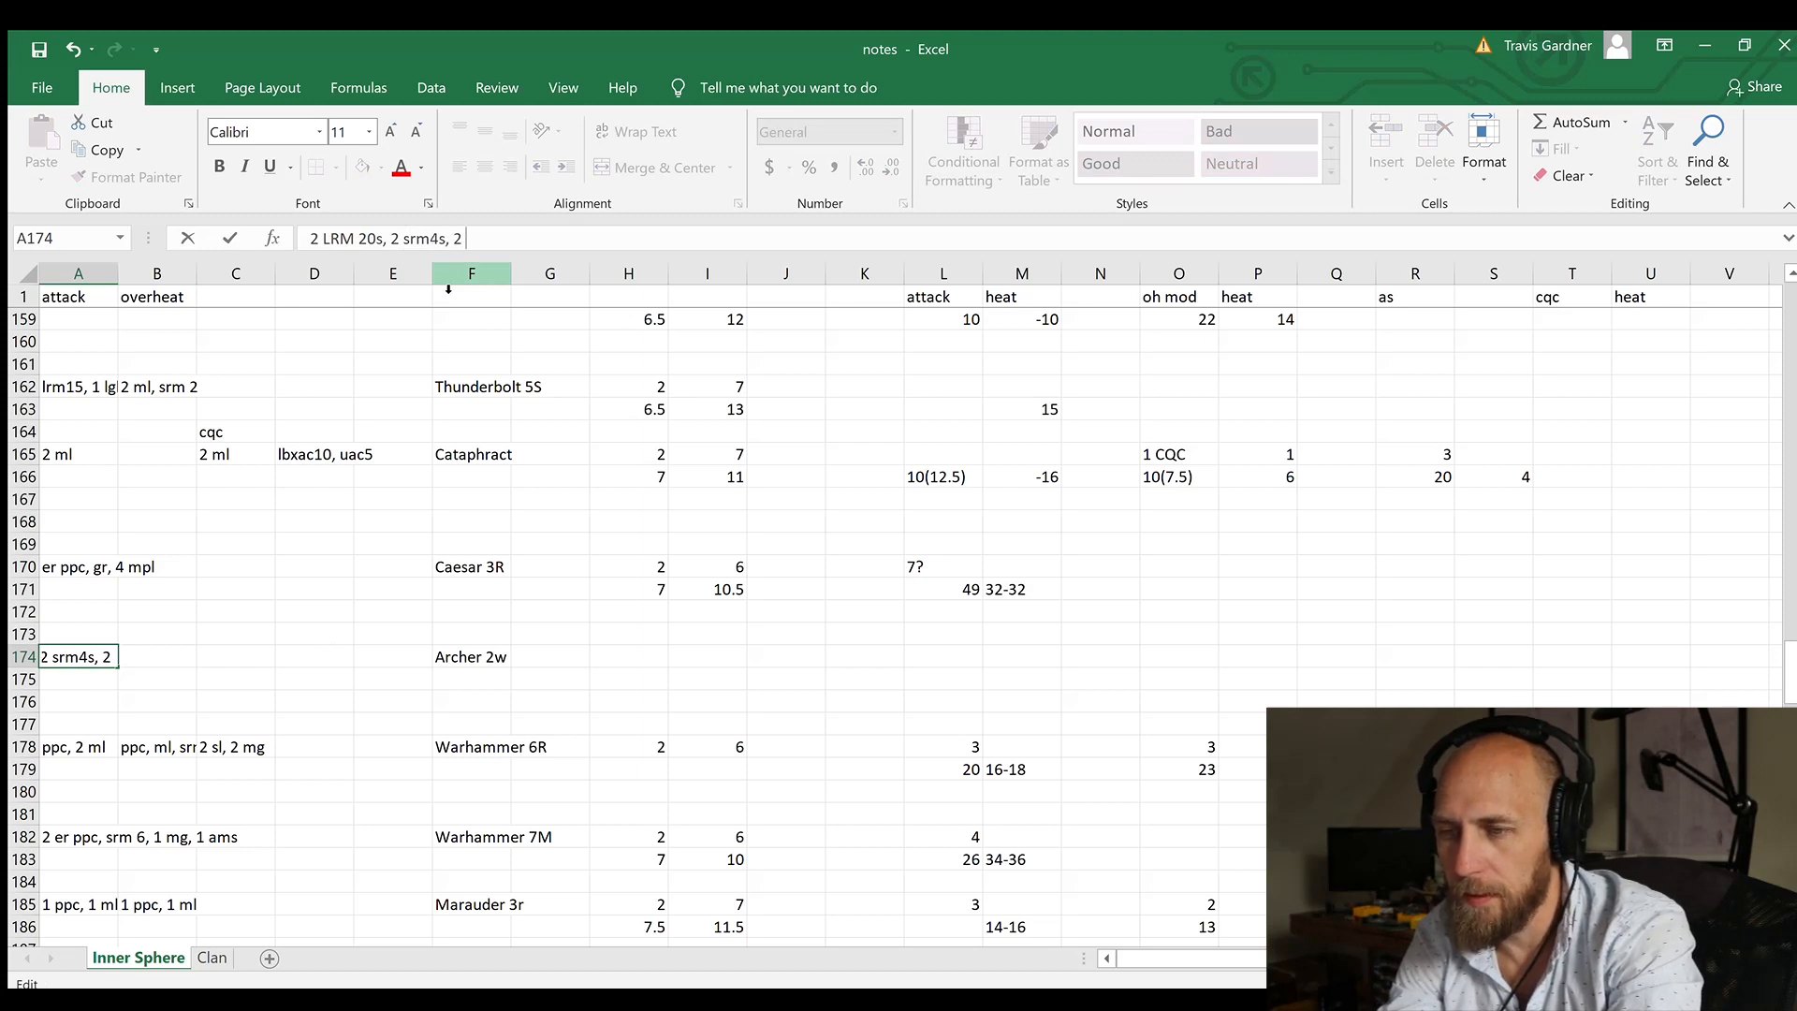
key(Return)
Step: Enter 7 in cell H175 and 10 in cell I175 below the Archer 2w row
key(Up)
key(Right)
key(Right)
key(Right)
key(Right)
key(Right)
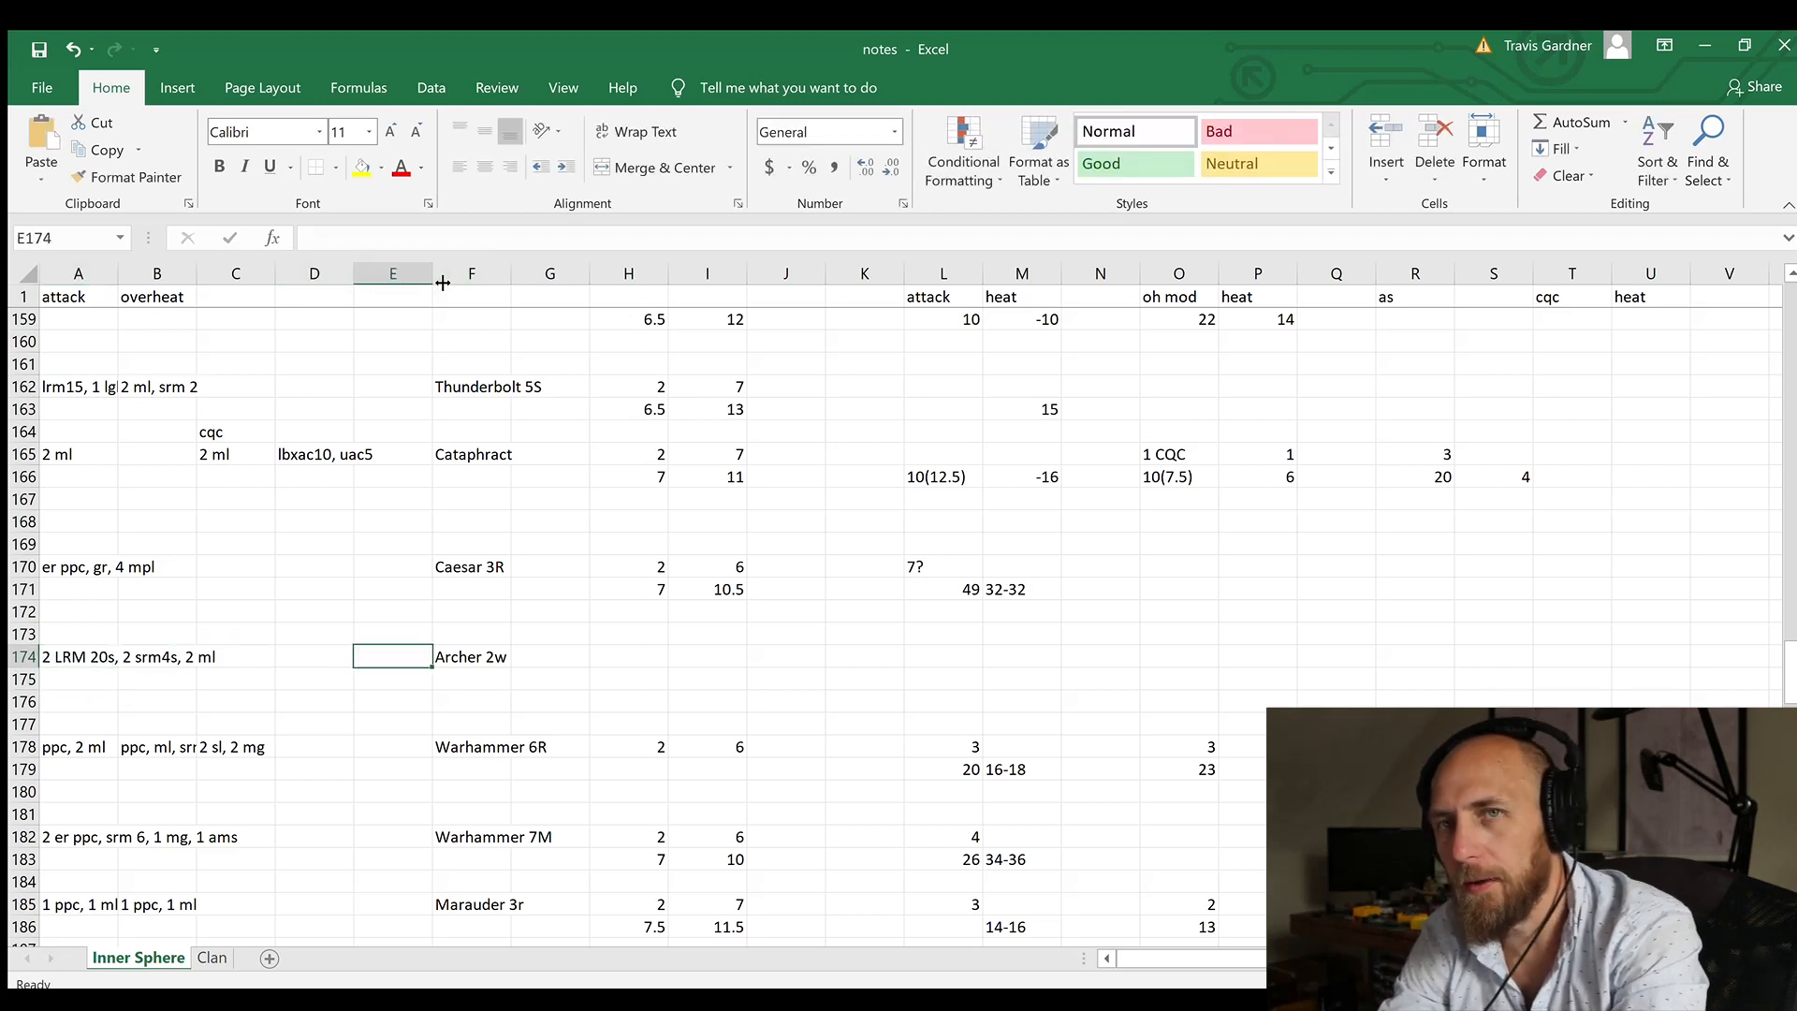
key(Right)
key(Right)
key(Right)
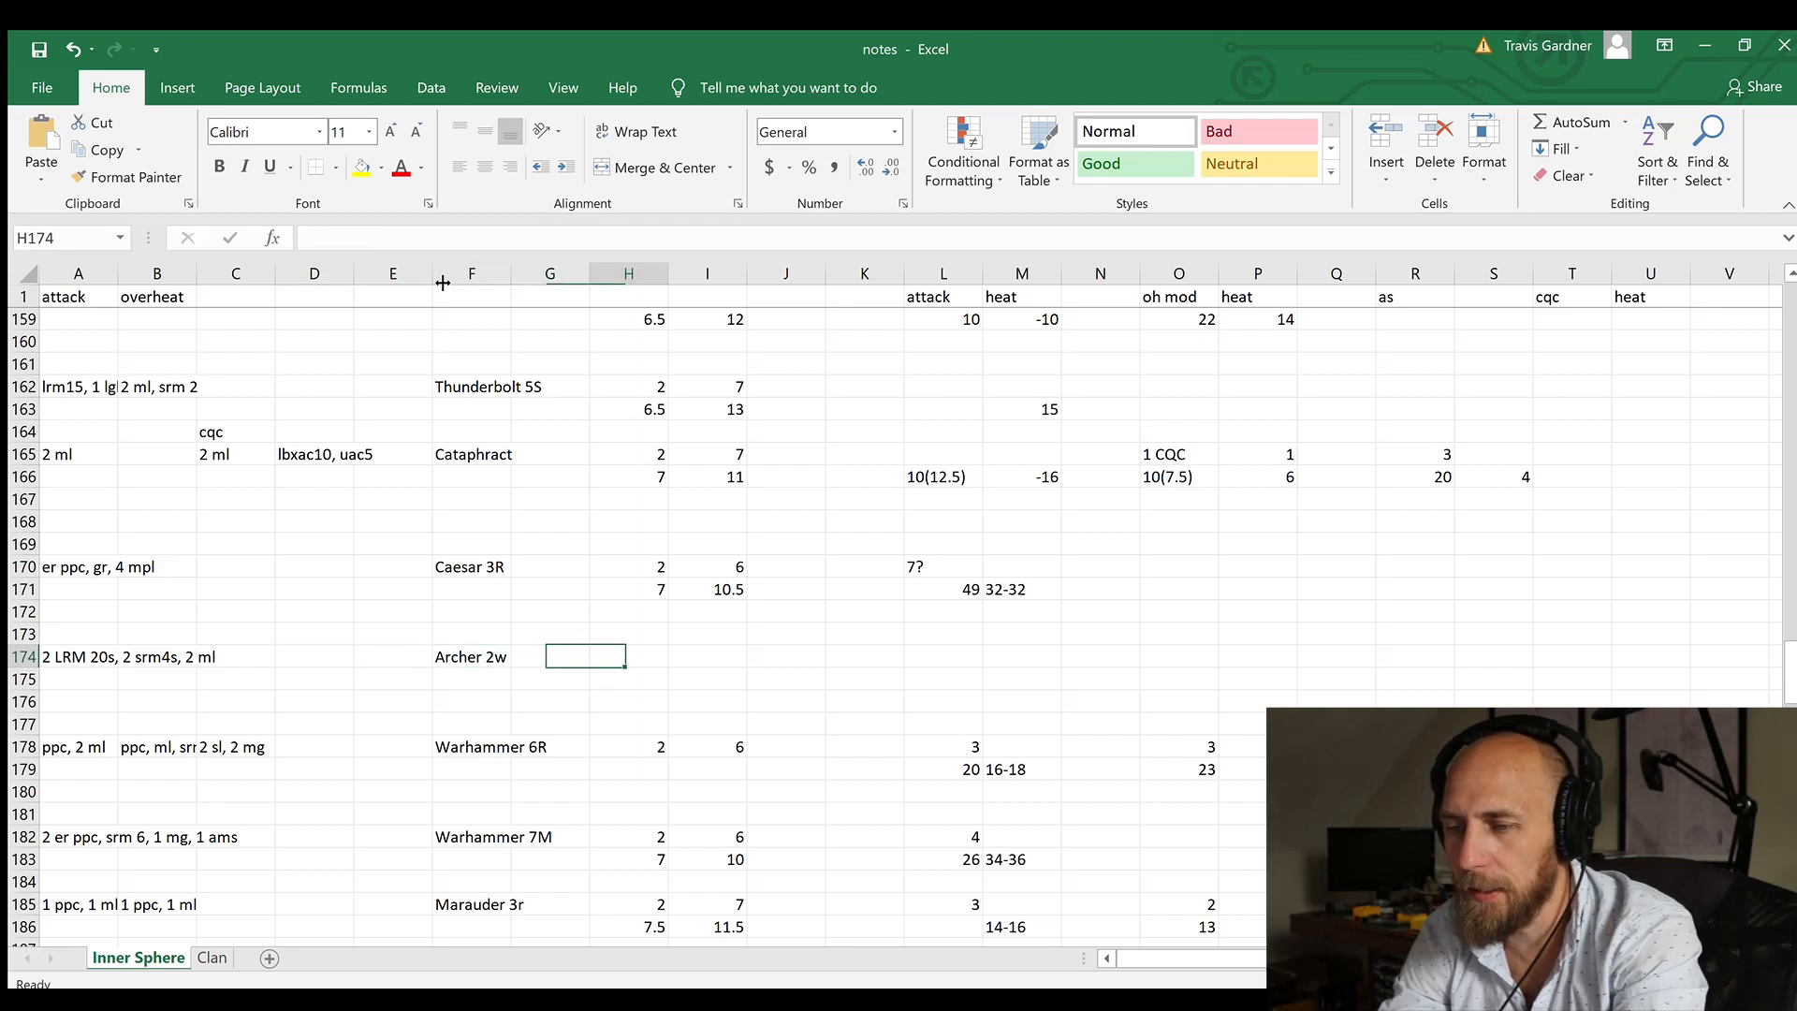
key(Down)
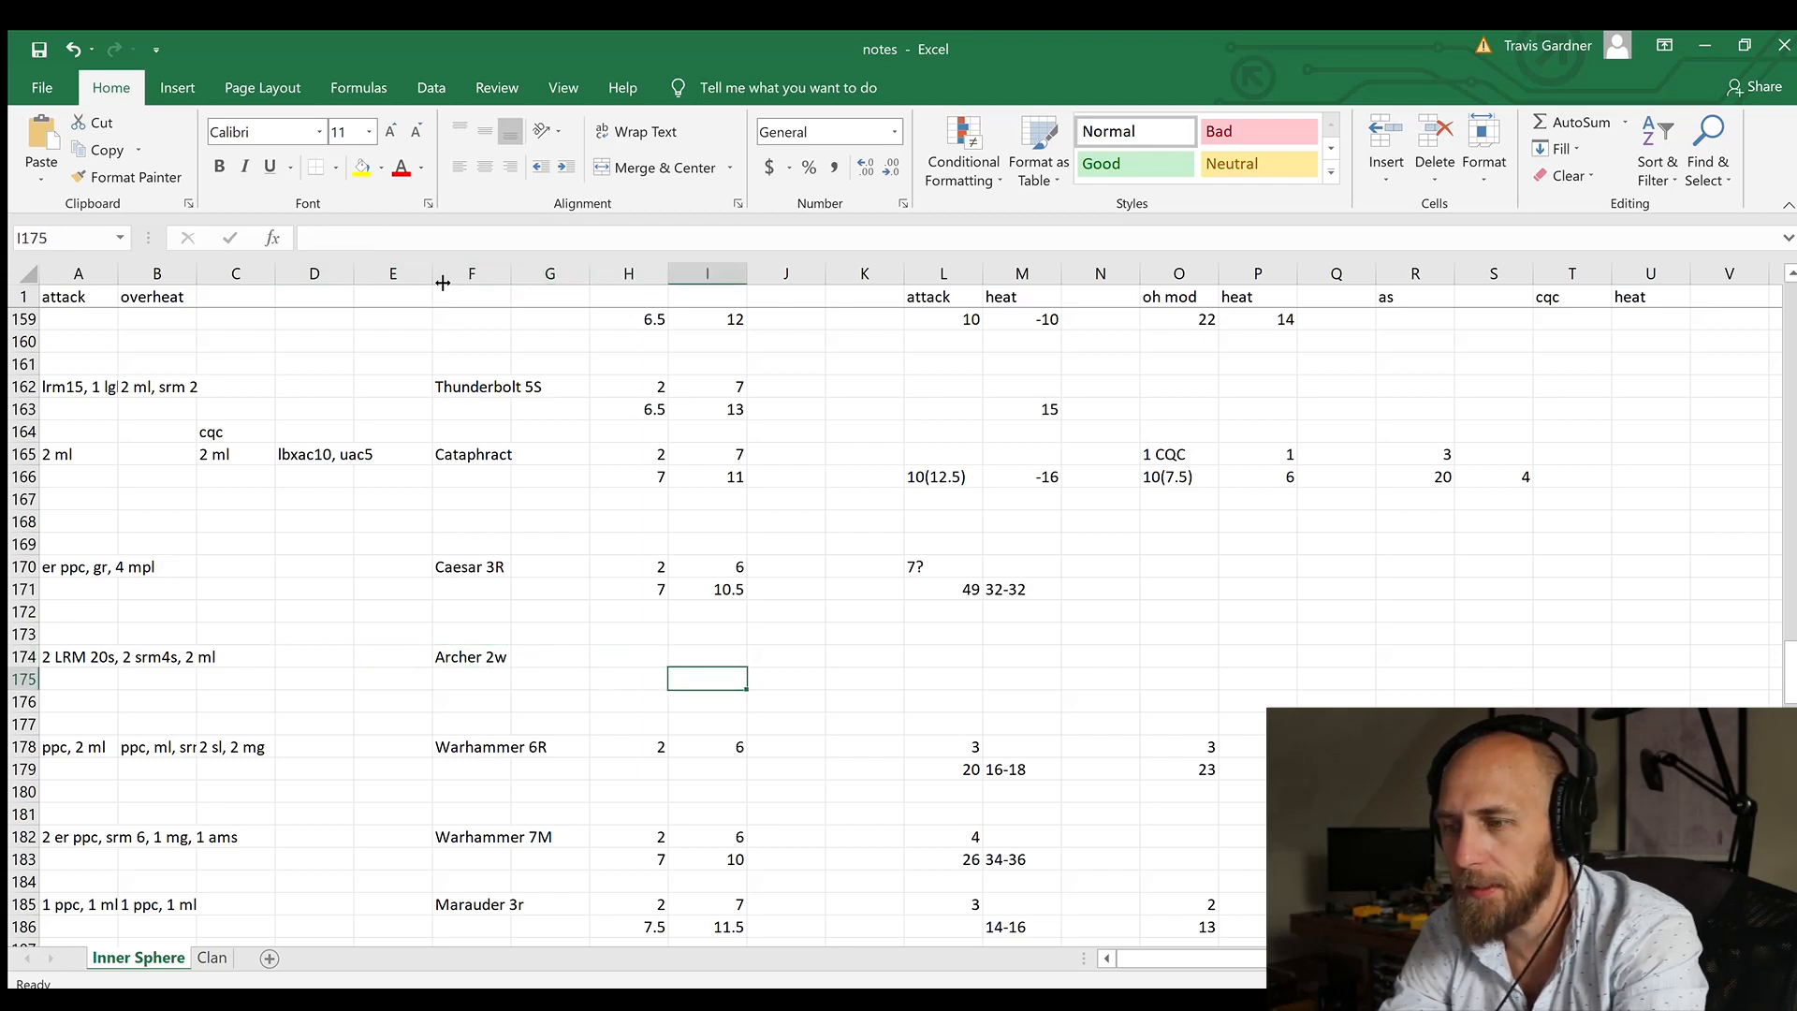
key(Left)
text(7)
key(Right)
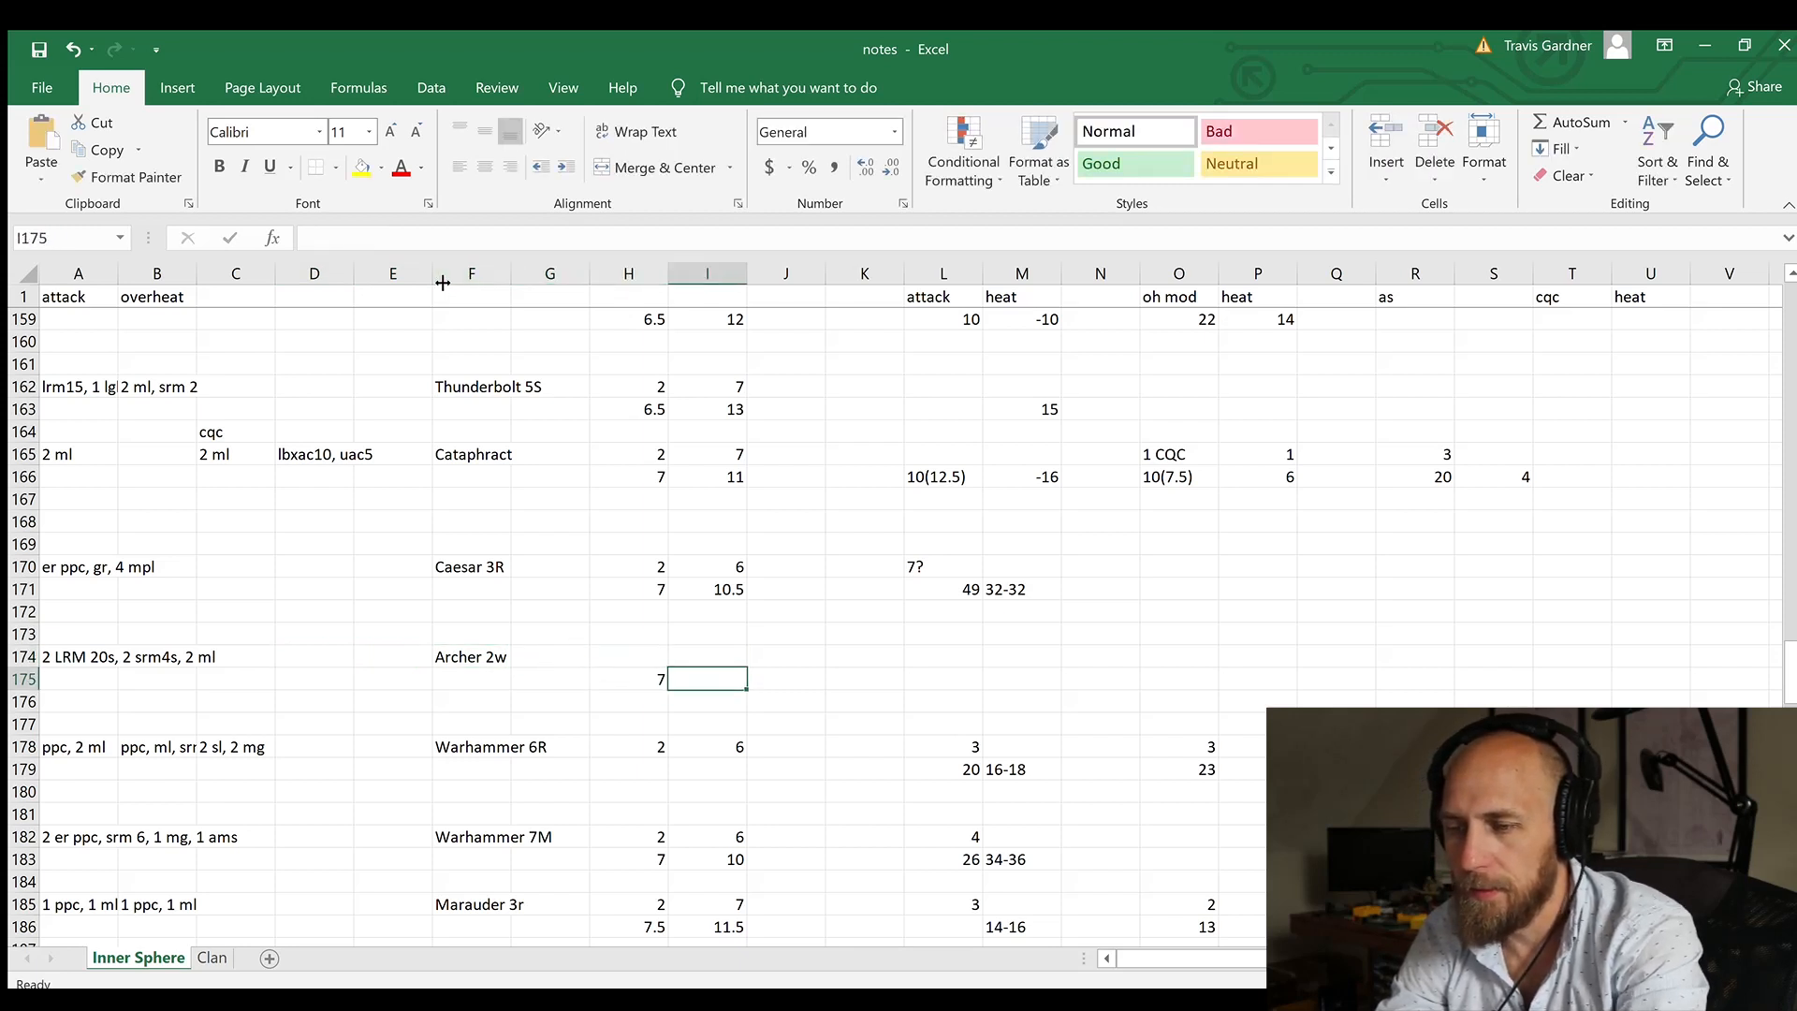
text(10)
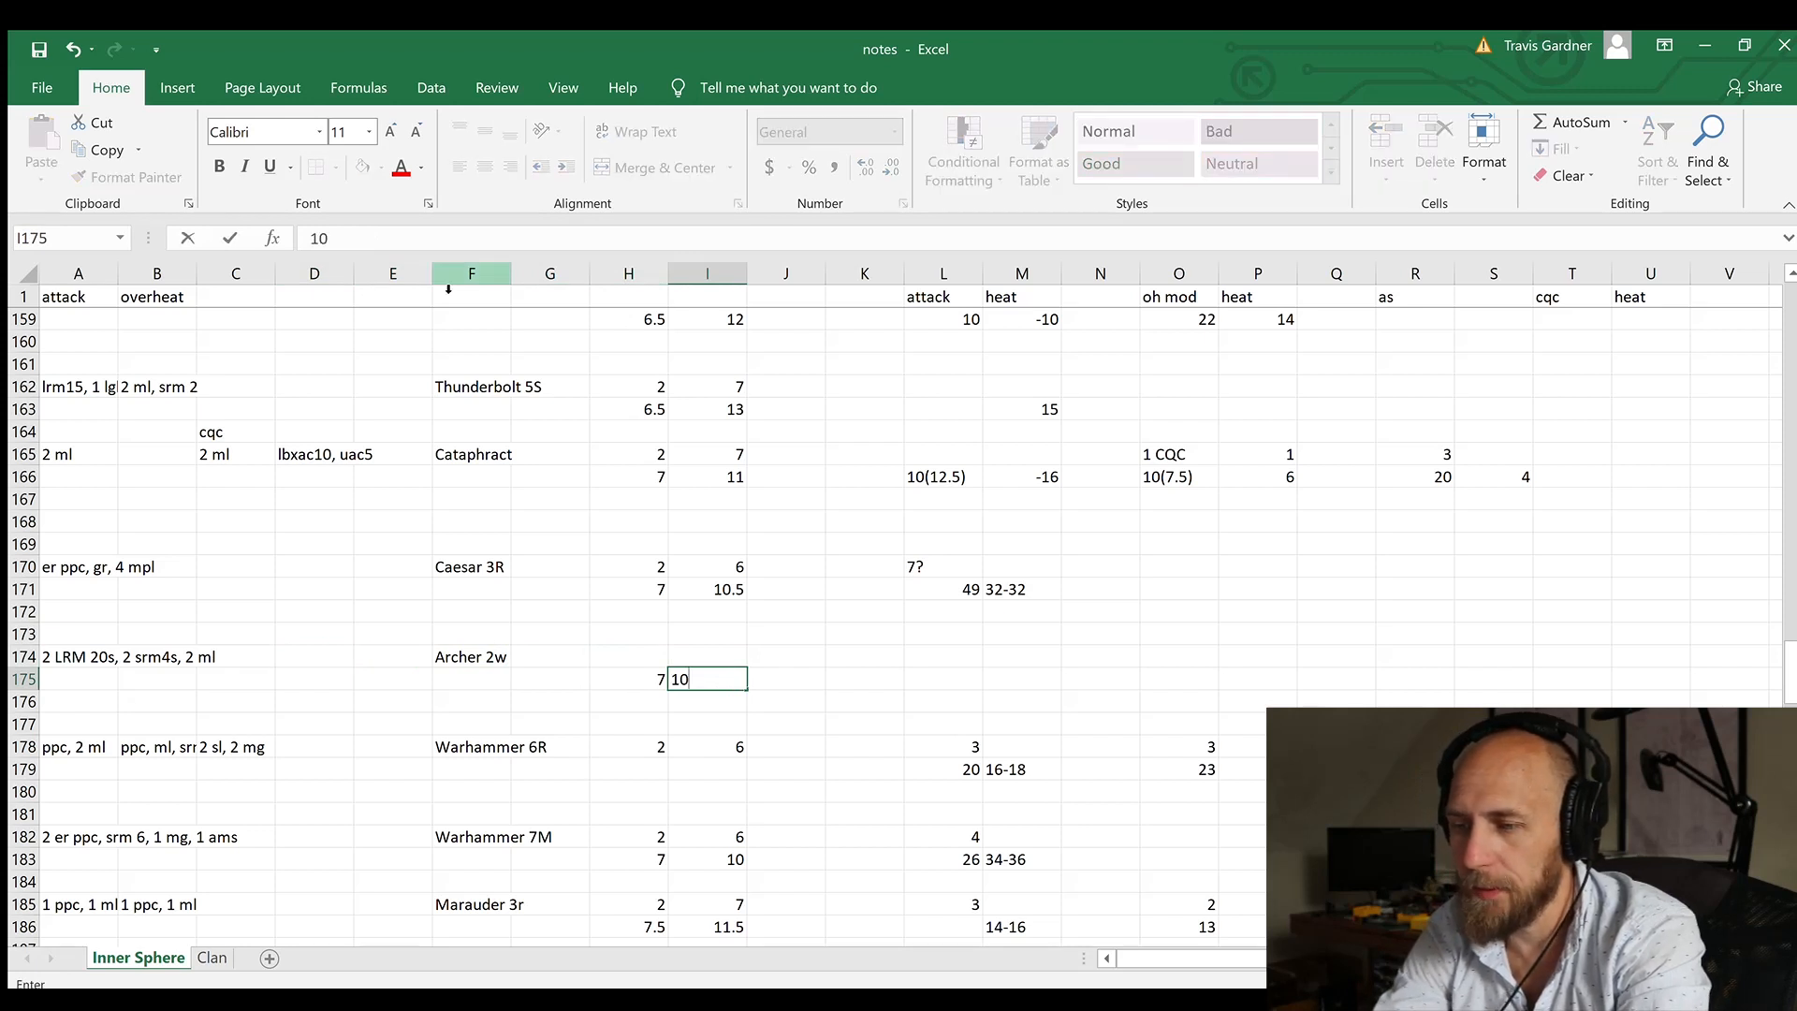
key(Right)
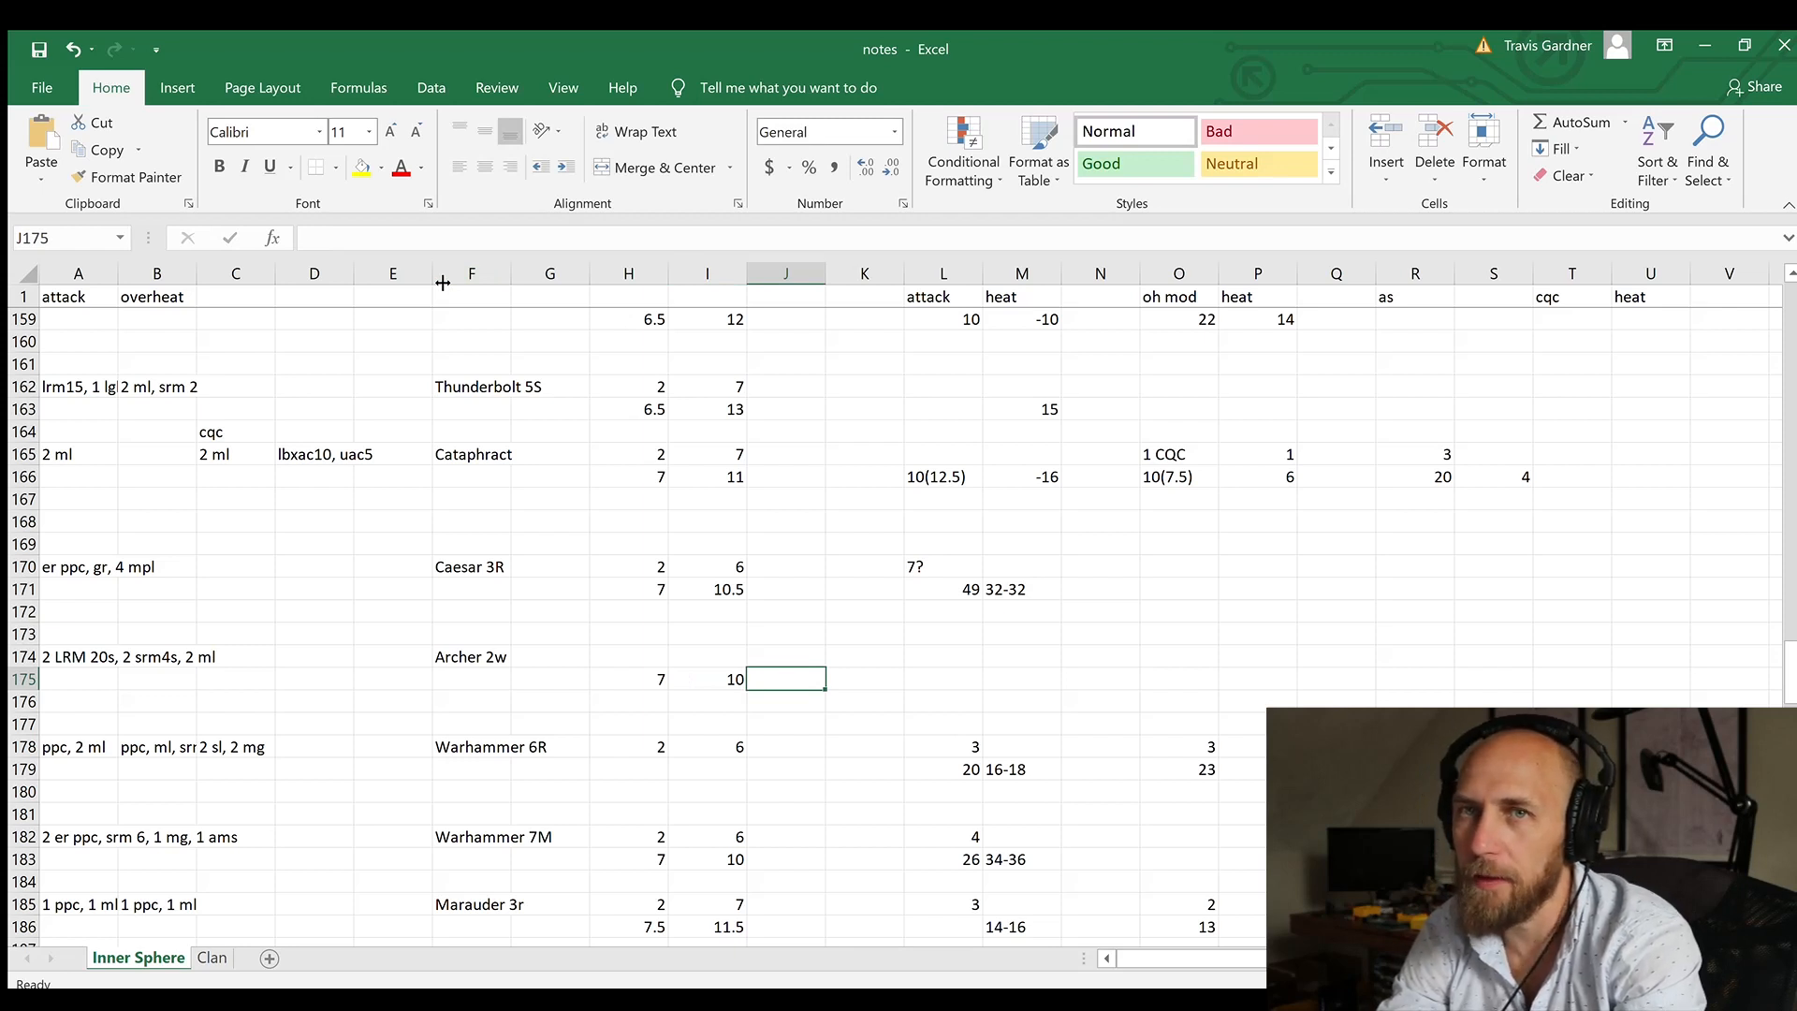
Step: Fill in the Archer 2w row with 2 in cell H174 and 6 in cell I174
key(Up)
key(Left)
key(Left)
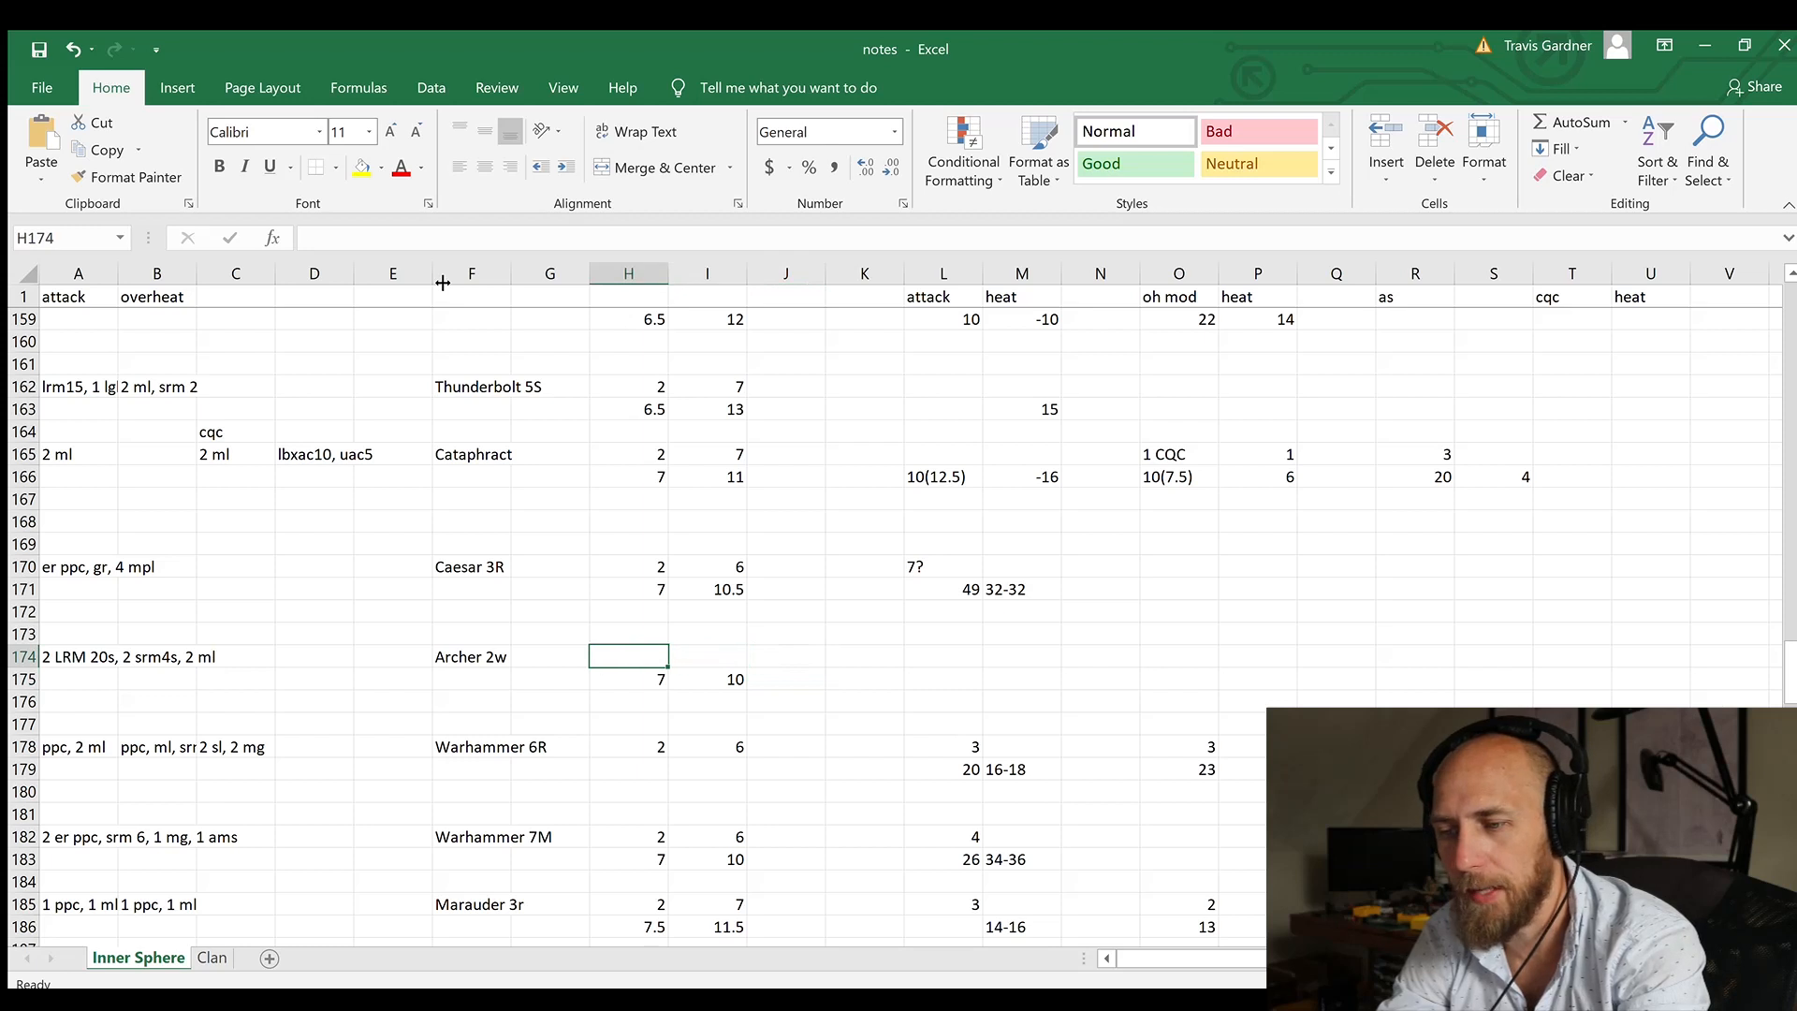
key(Up)
key(Up)
key(Up)
key(Down)
key(Down)
key(Down)
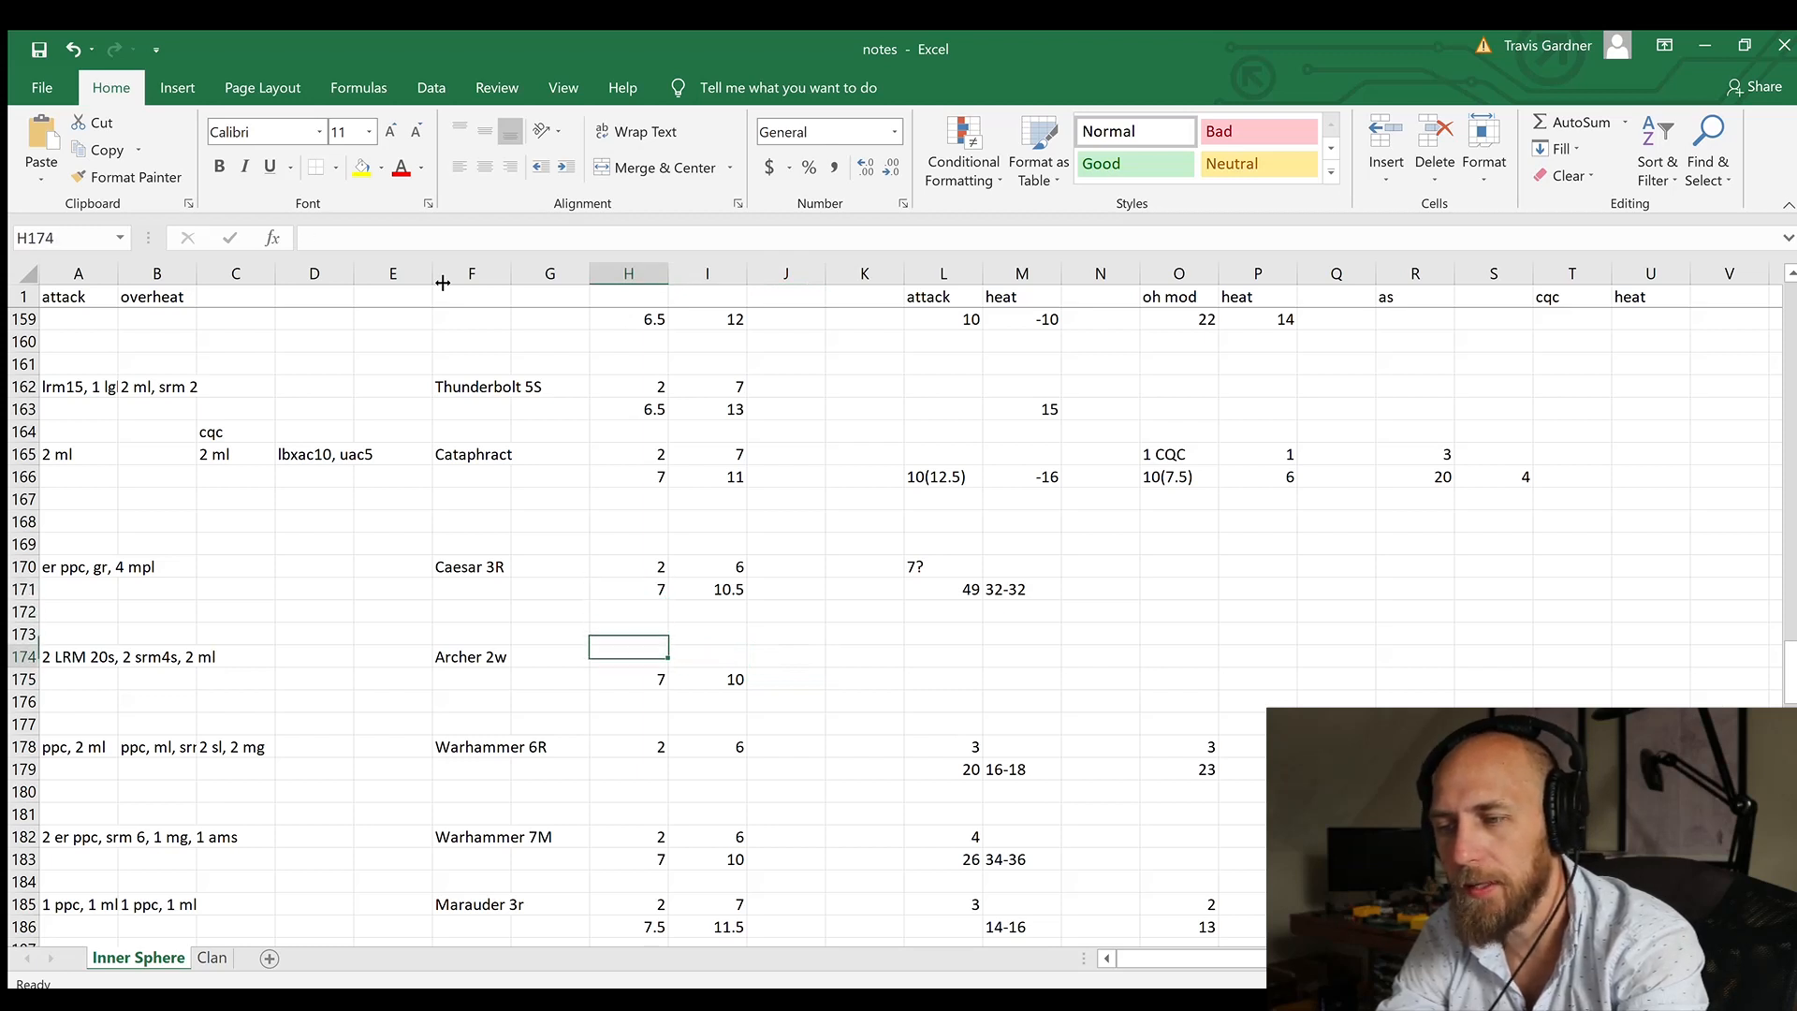
text(2)
key(Tab)
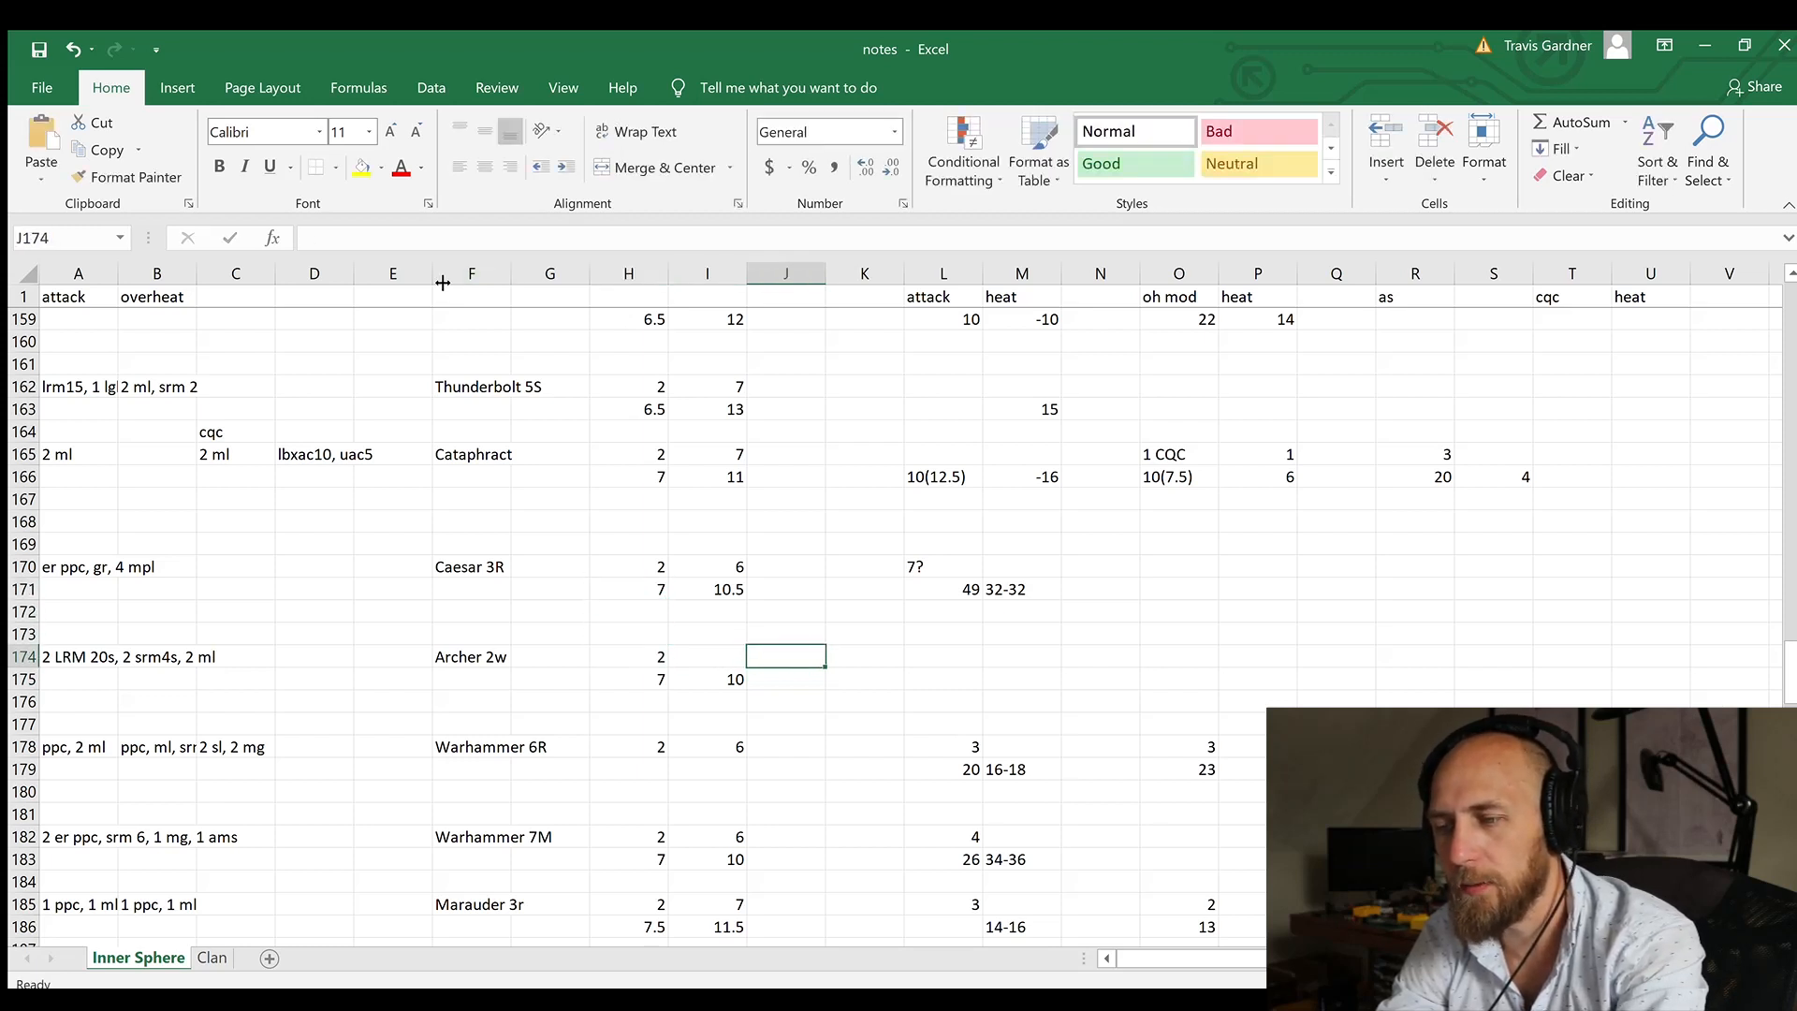
text(6)
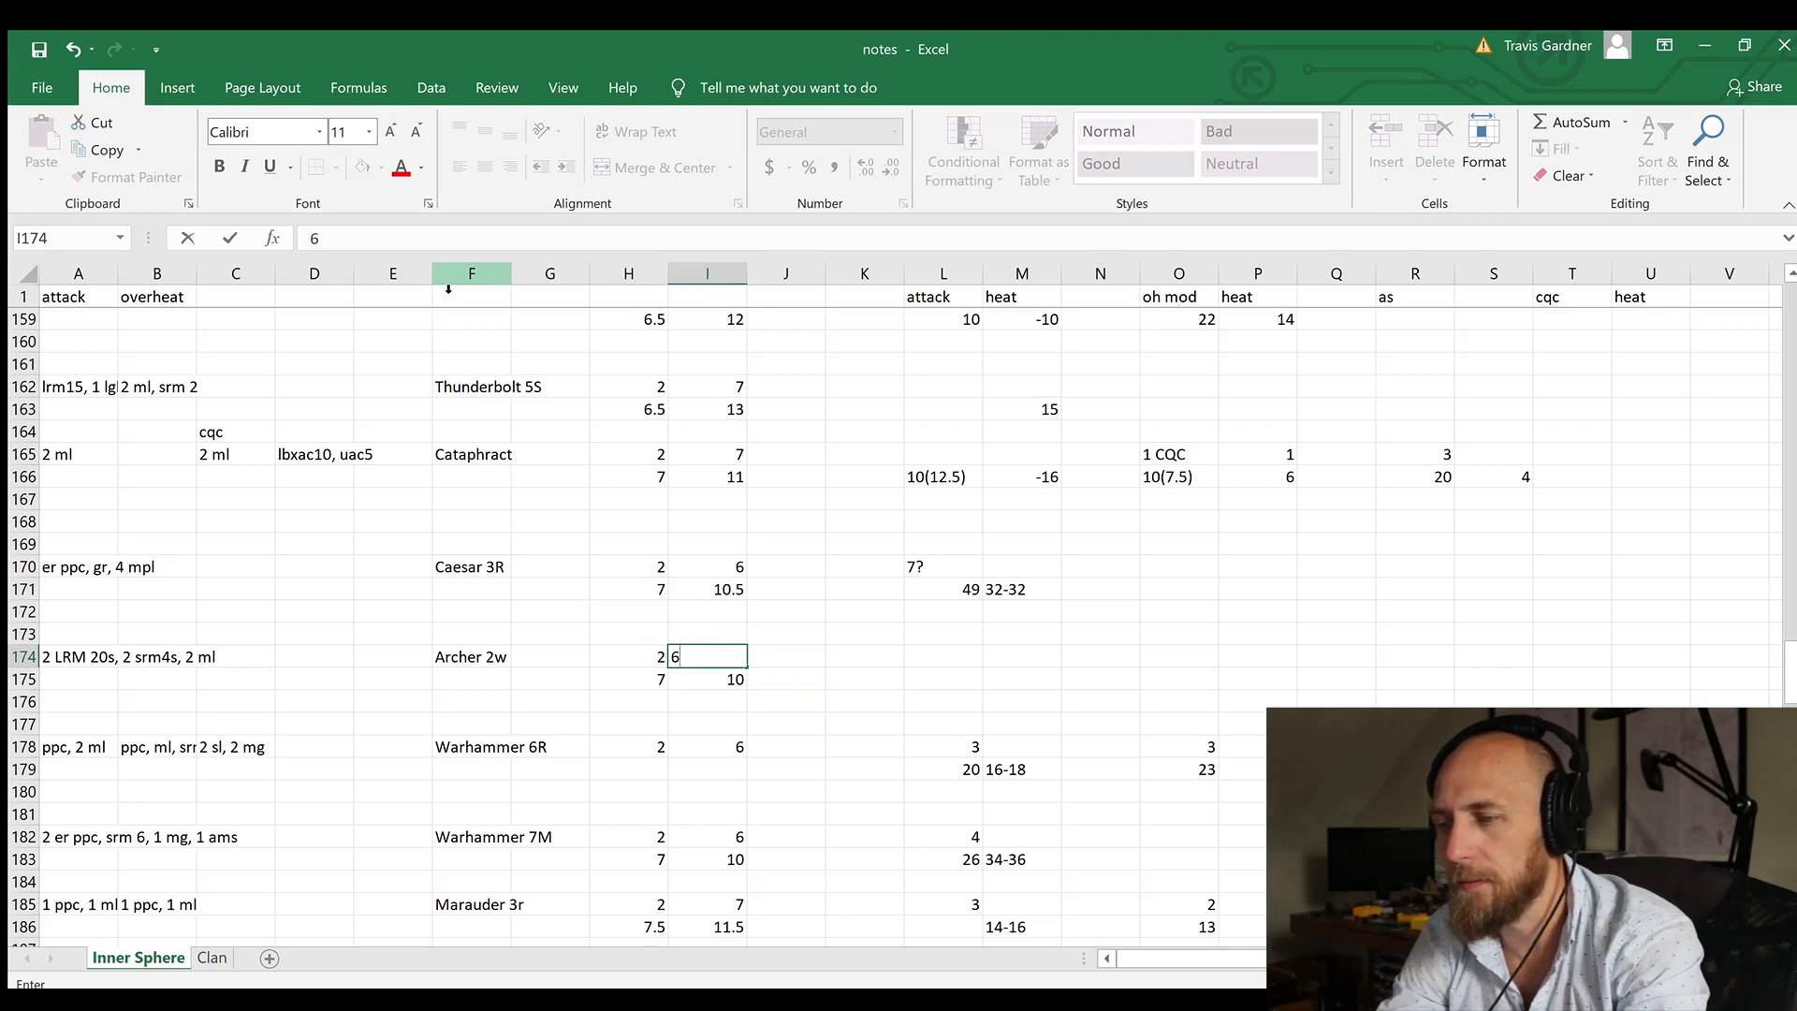
key(Tab)
key(Tab)
key(Tab)
key(Tab)
Step: Enter 10 in the Archer's attack heat cell M175, then change it to -10
key(Down)
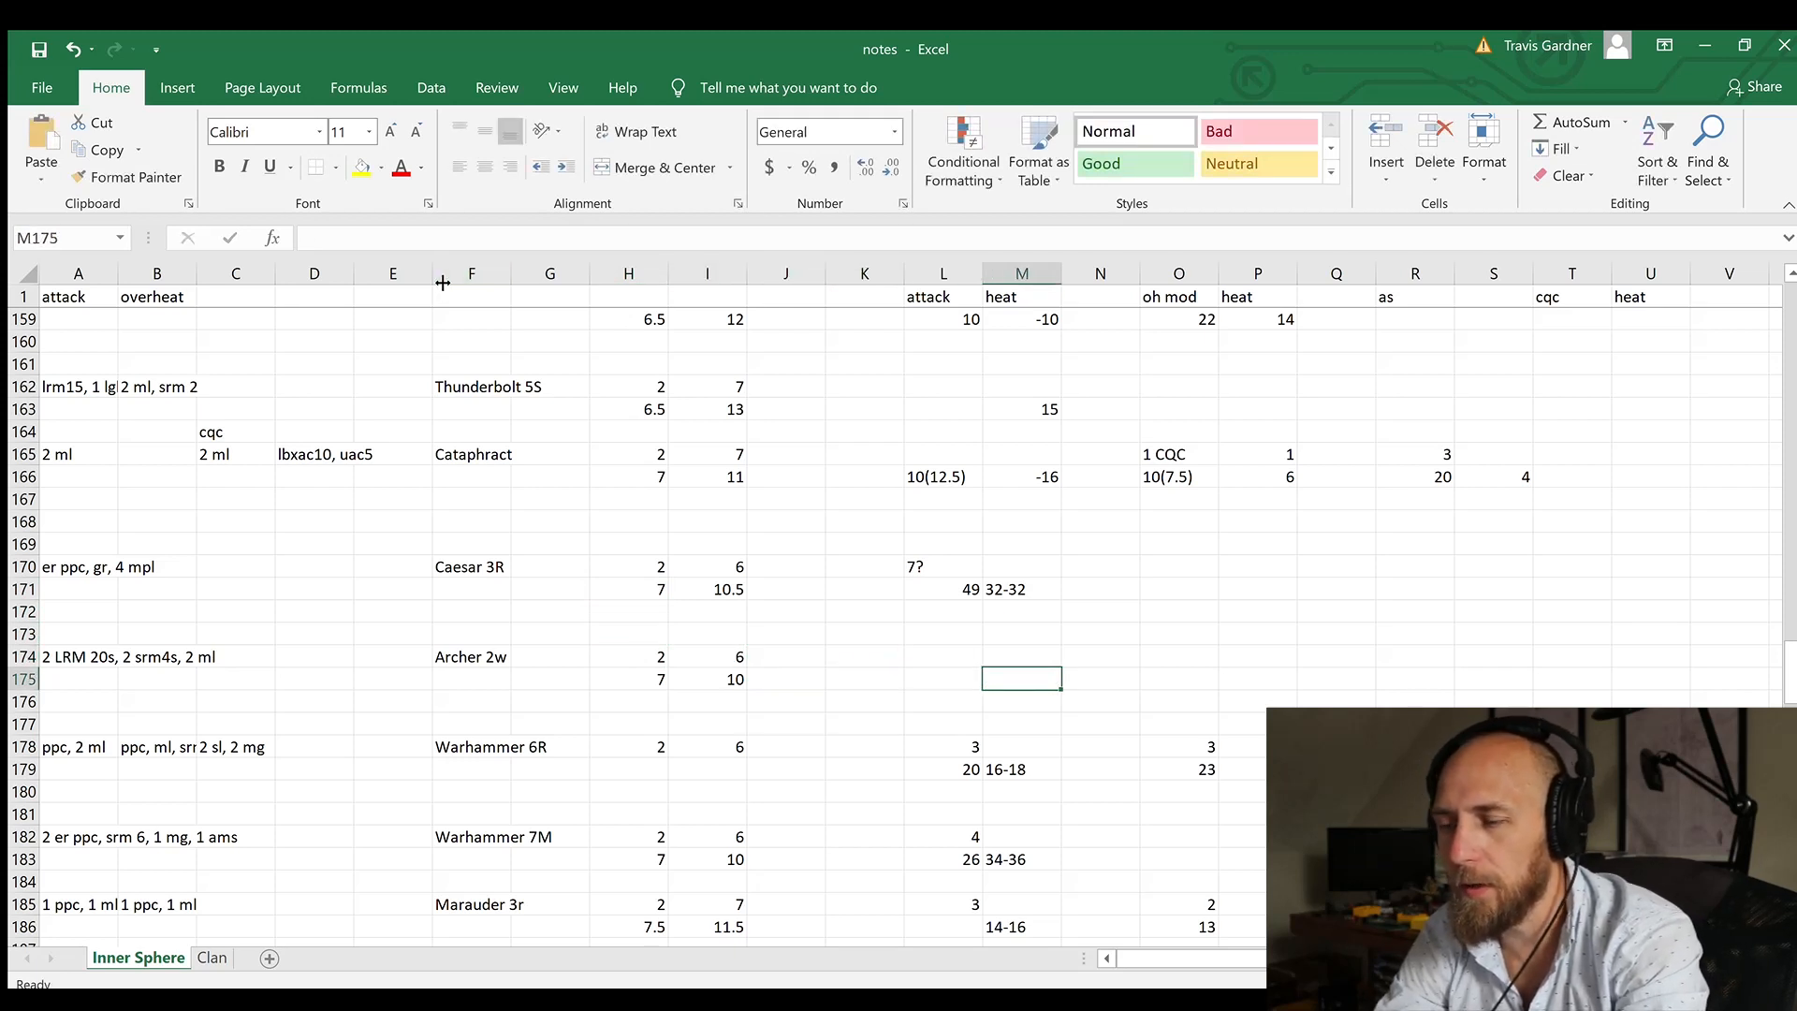
key(alt+Tab)
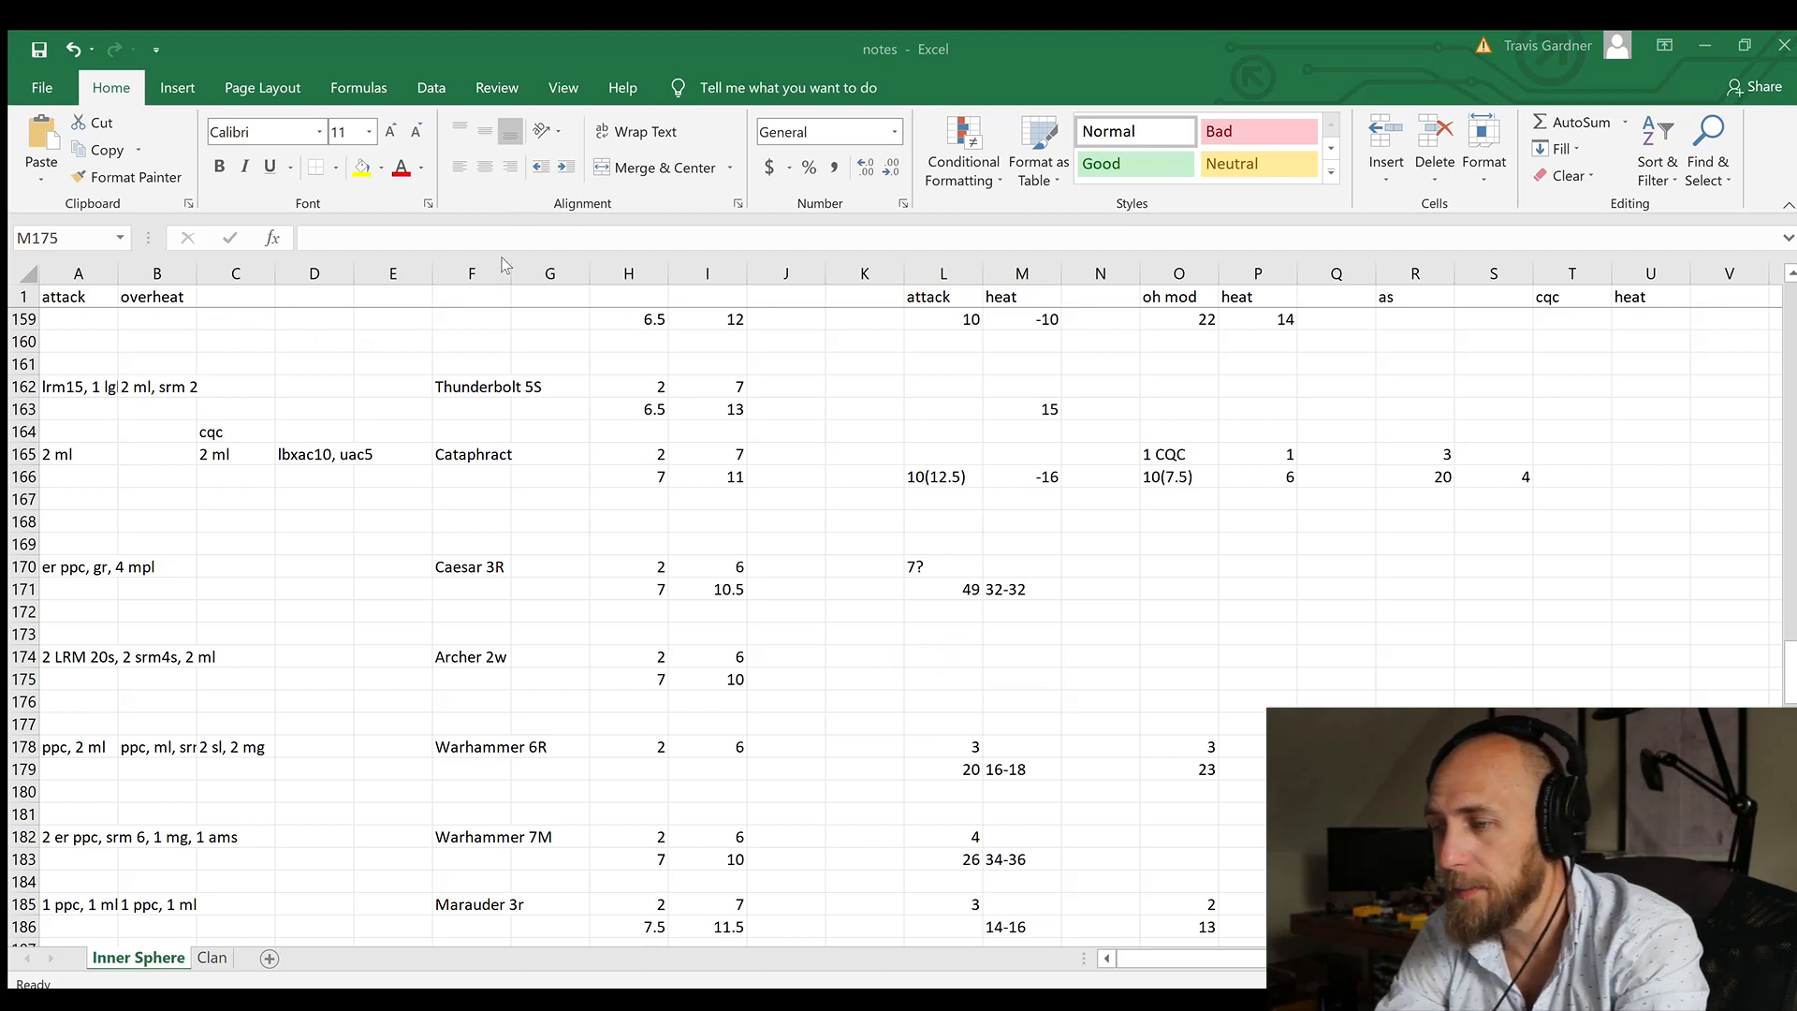
key(alt+Tab)
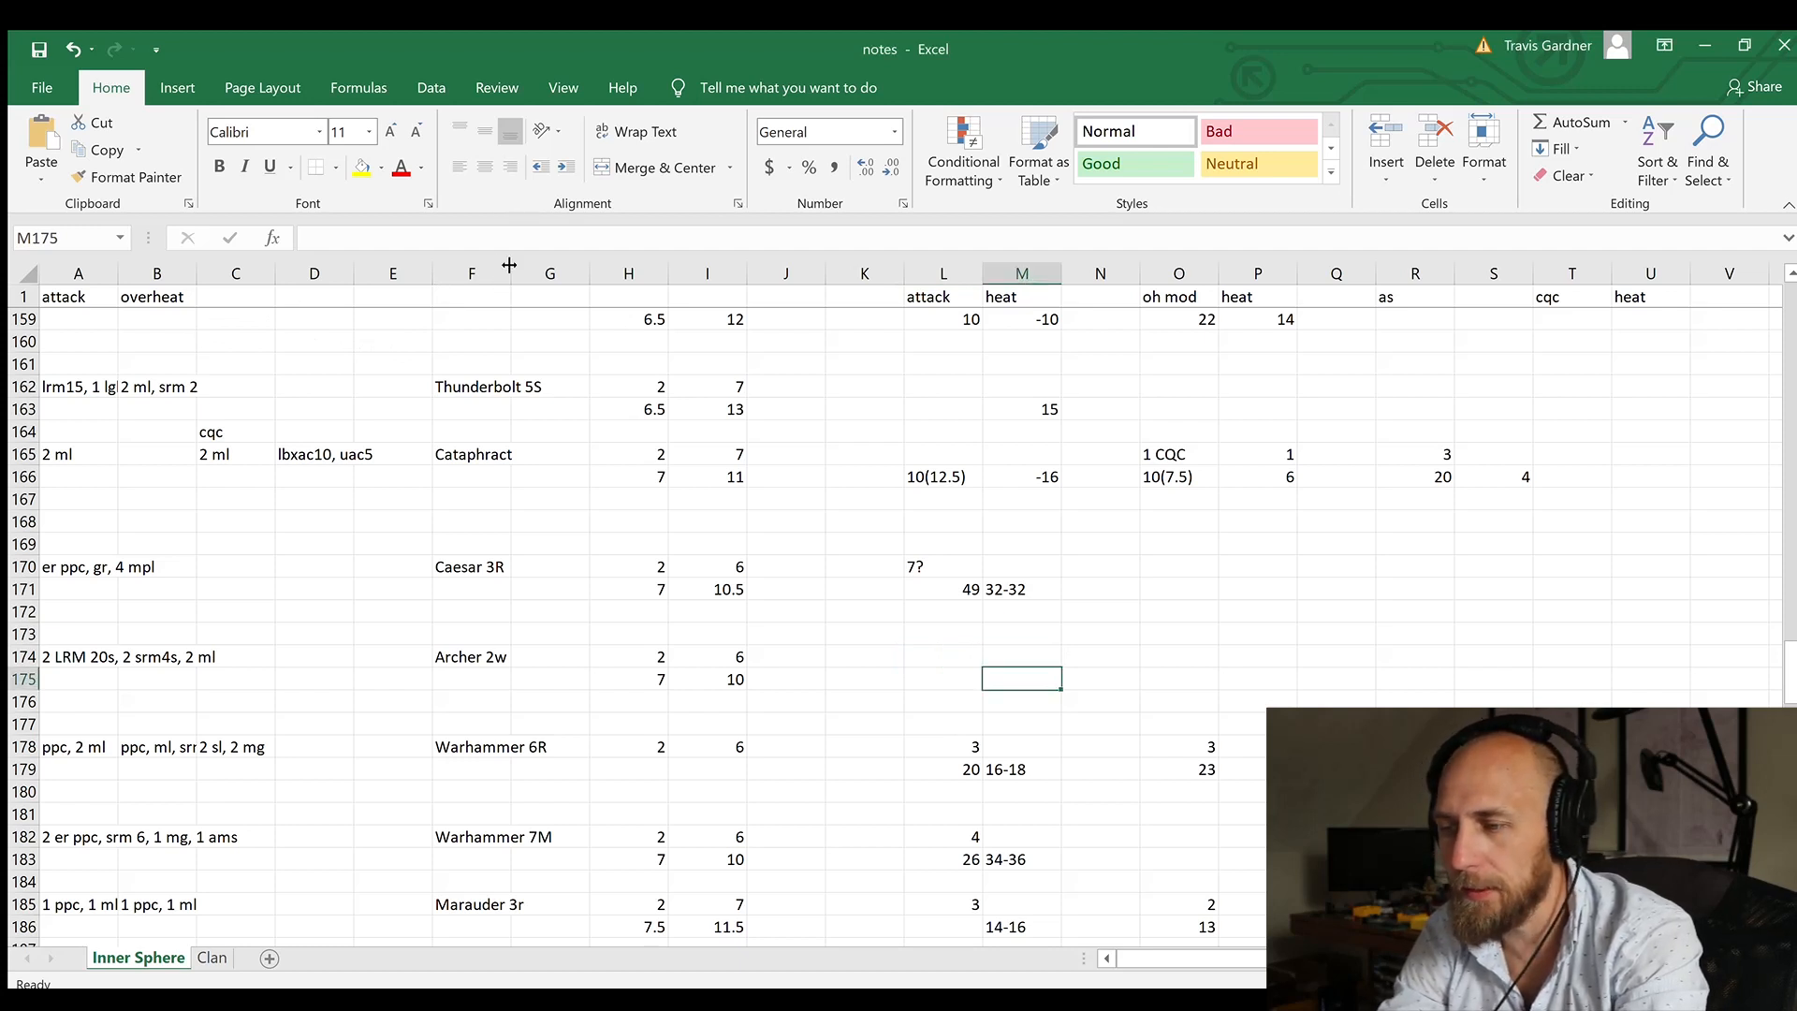
text(10)
key(Tab)
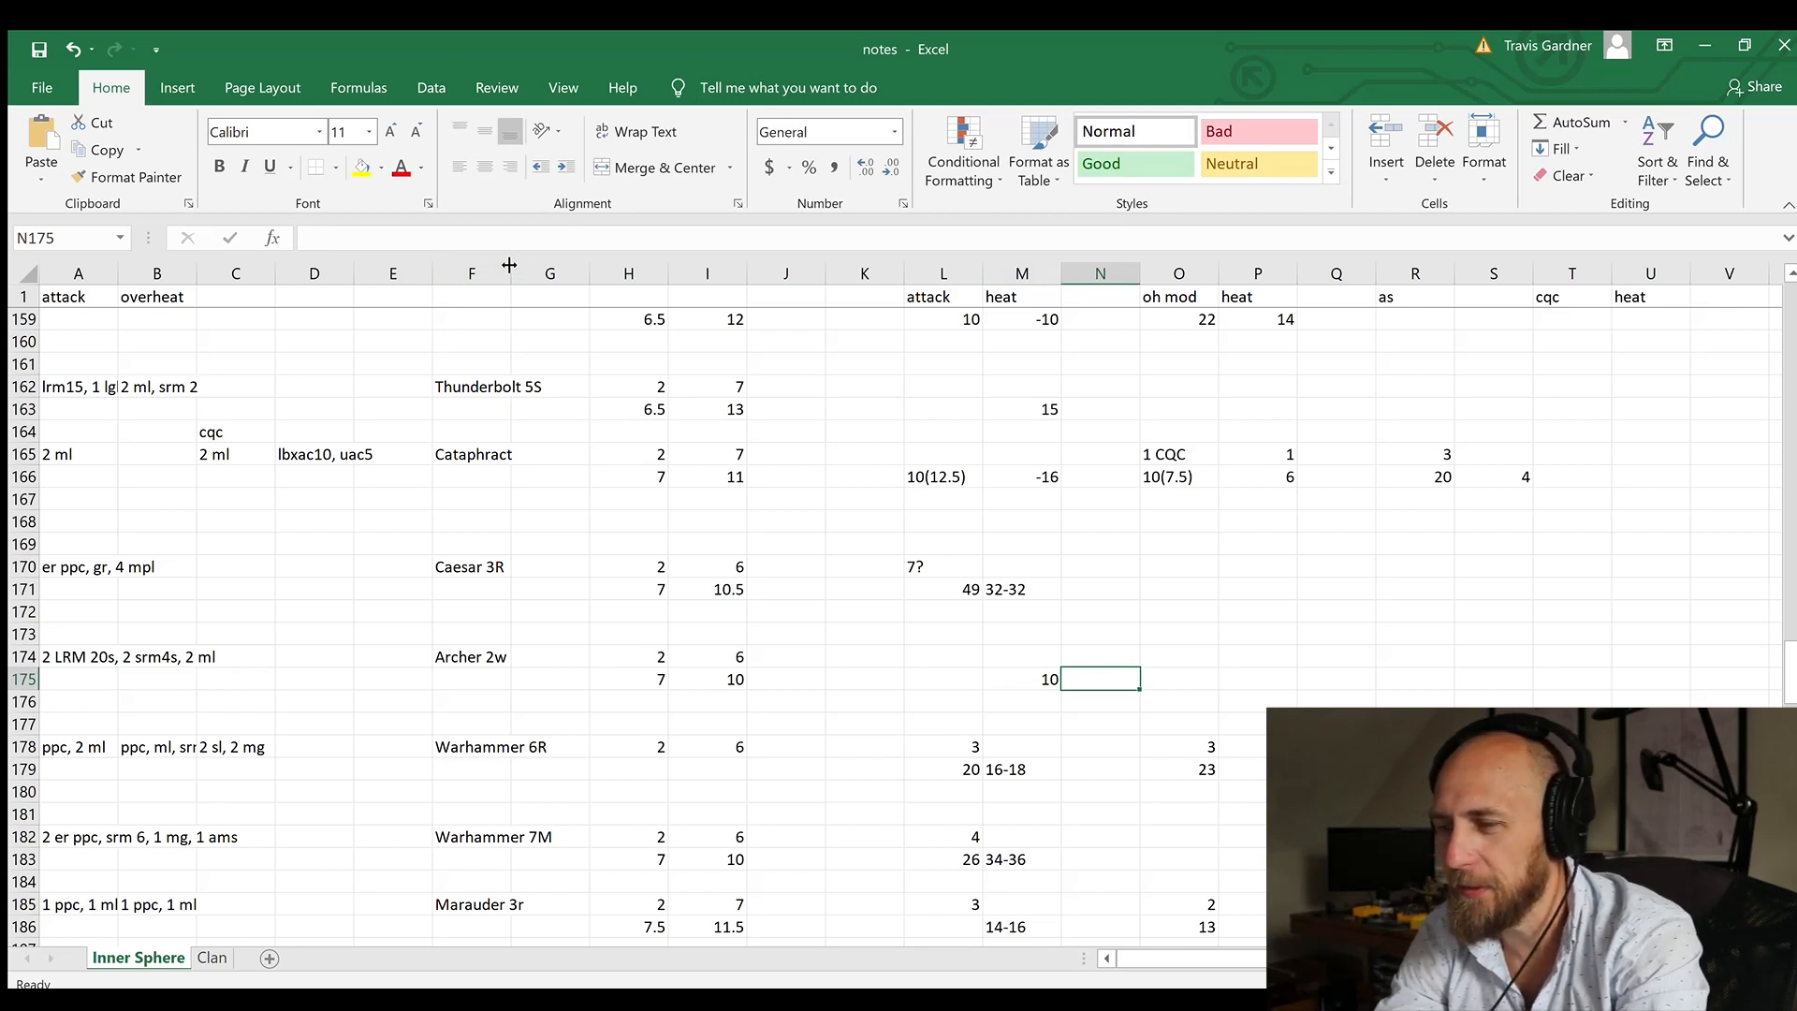
key(Left)
key(Left)
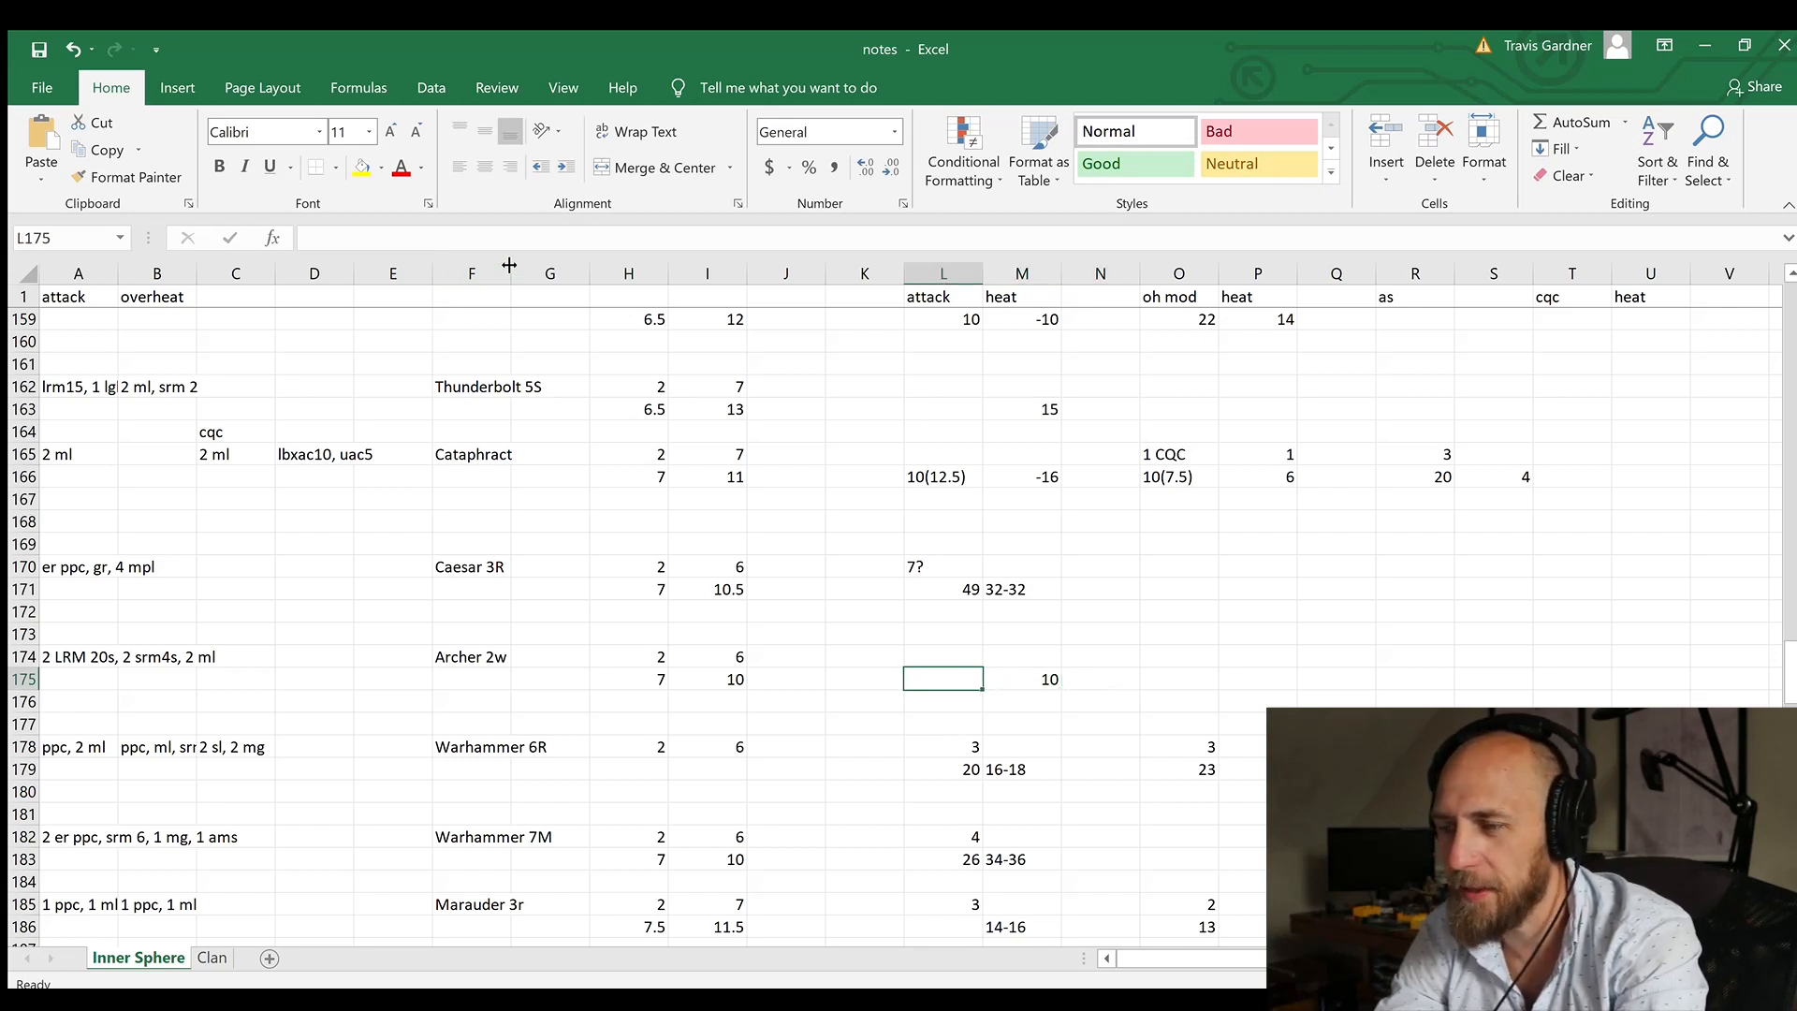
key(Right)
text(-10)
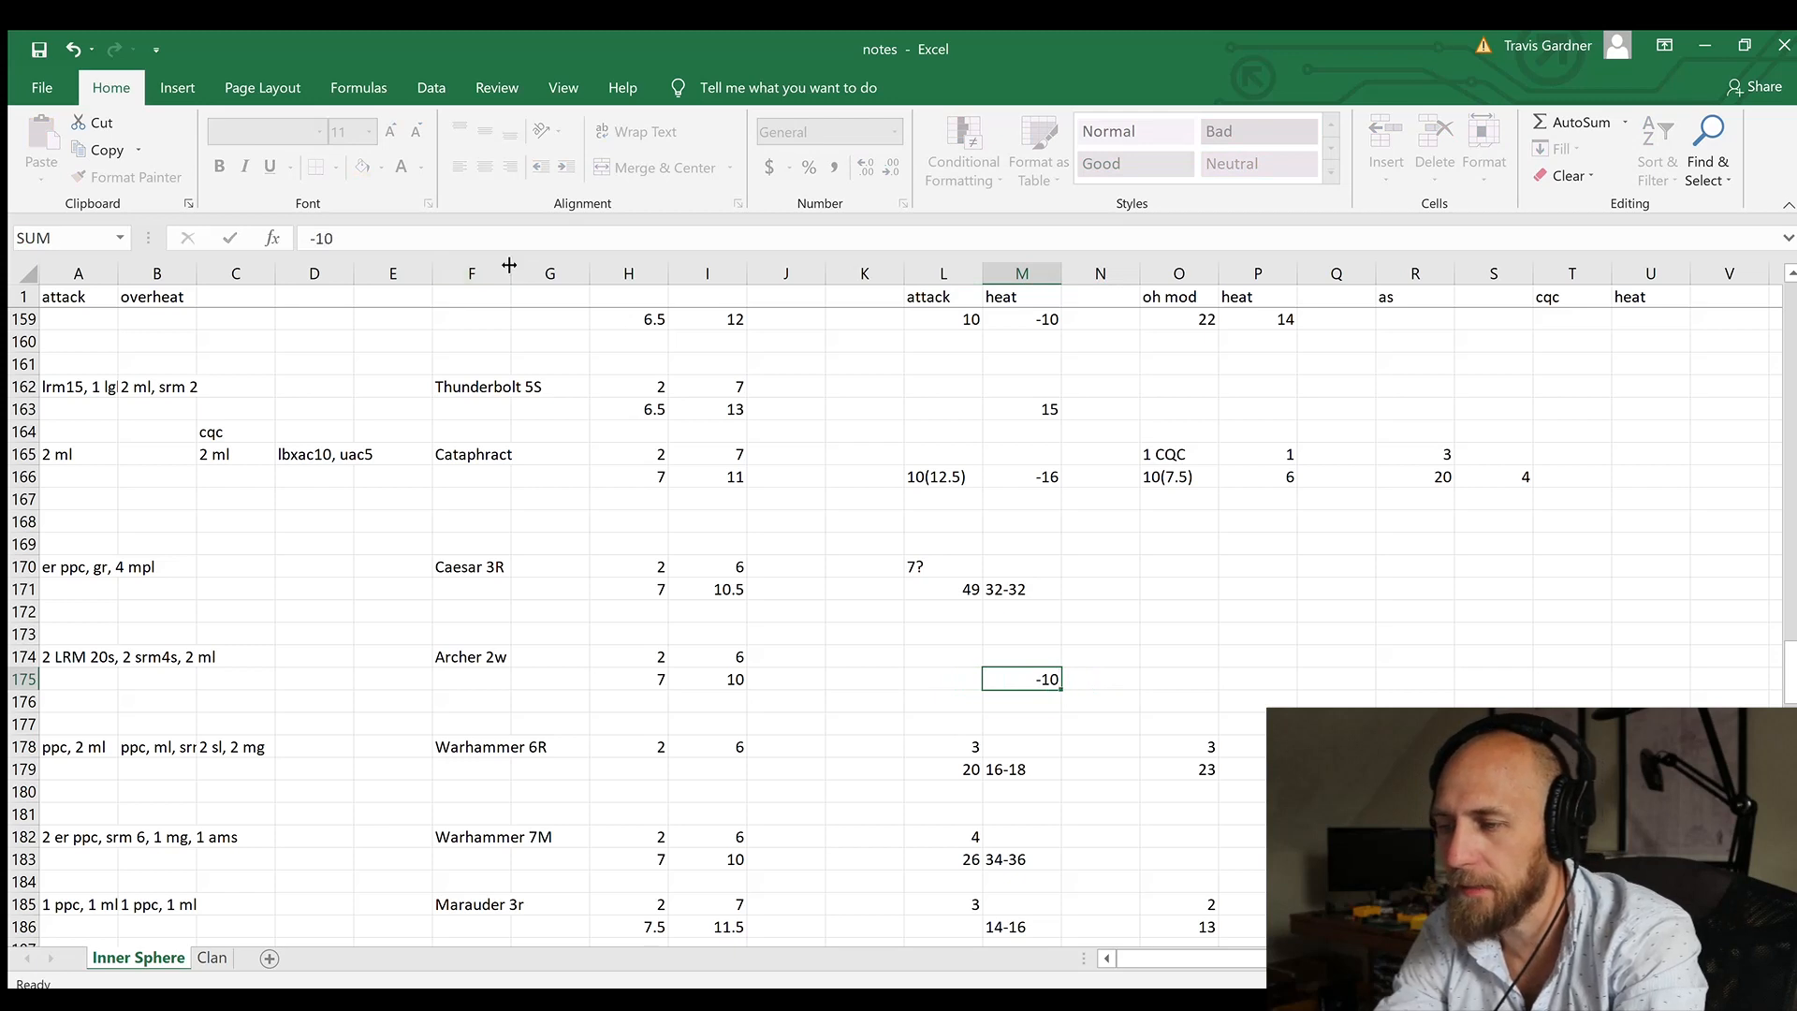
key(Return)
key(Up)
key(Up)
key(Right)
key(Right)
key(Down)
key(Right)
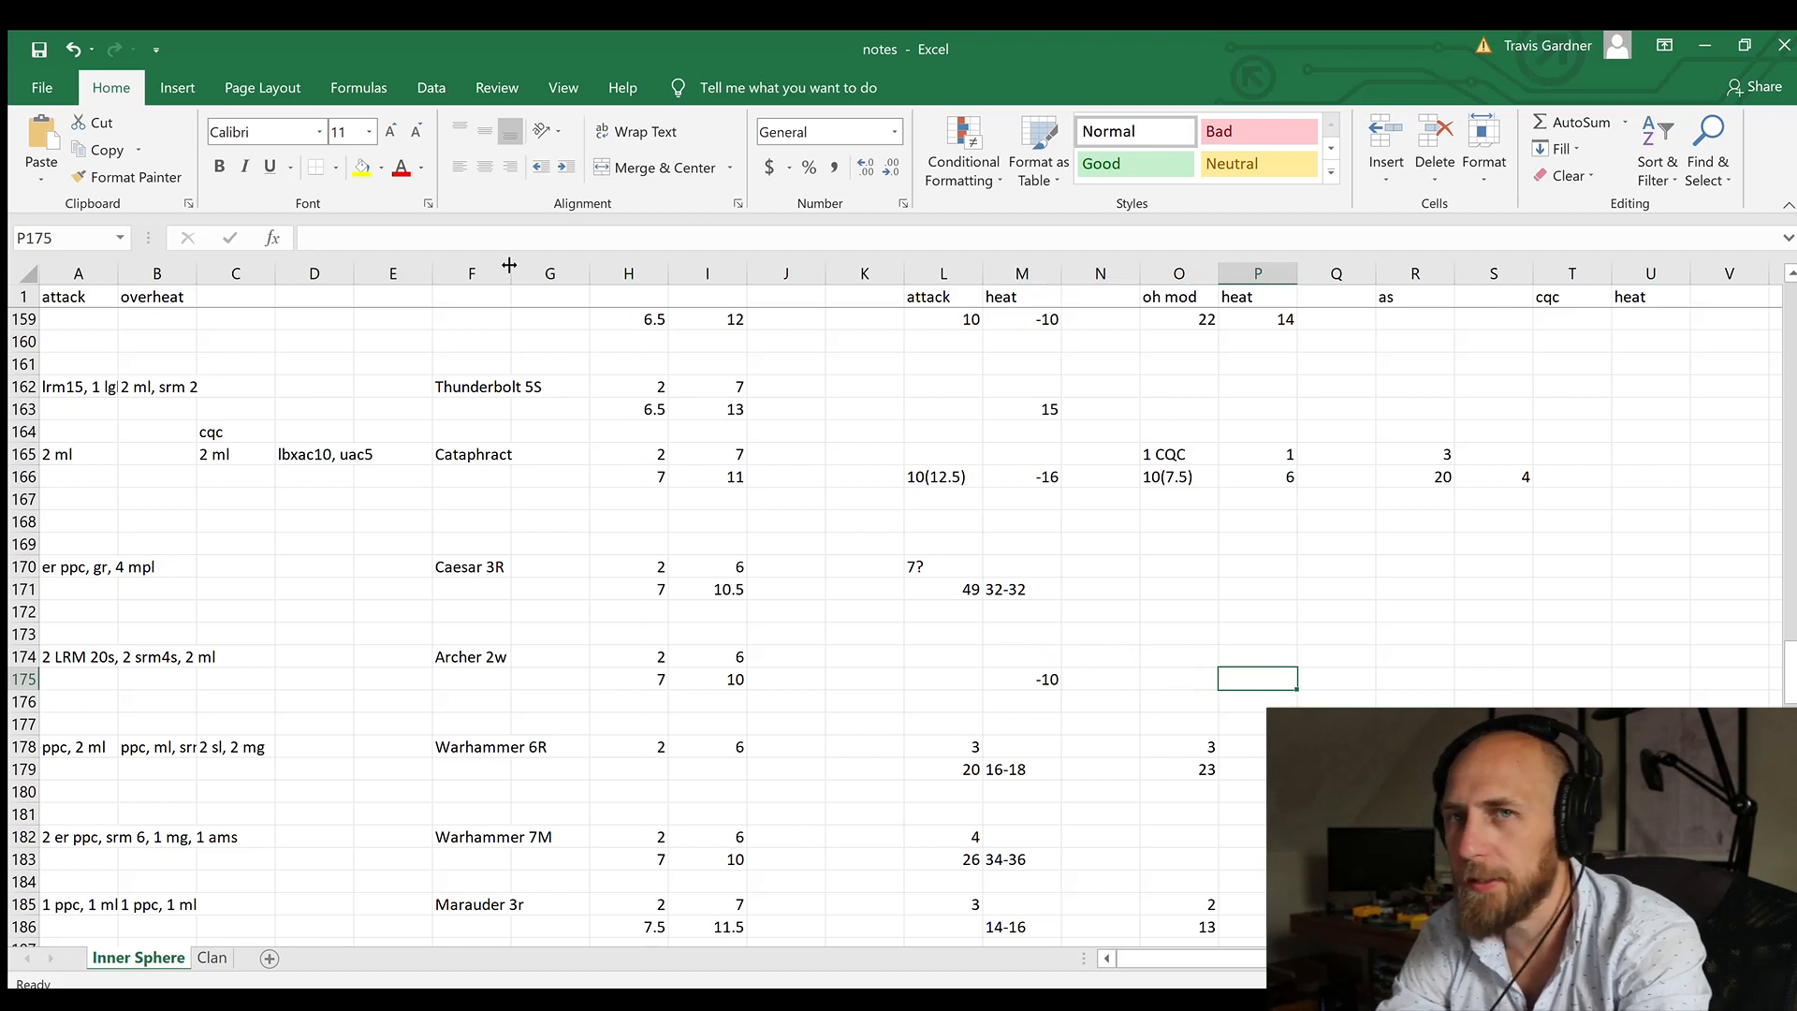
Step: Switch to the mech design program and examine the heat and damage of the Archer's two LRM-20 launchers in its equipment list
key(alt+Tab)
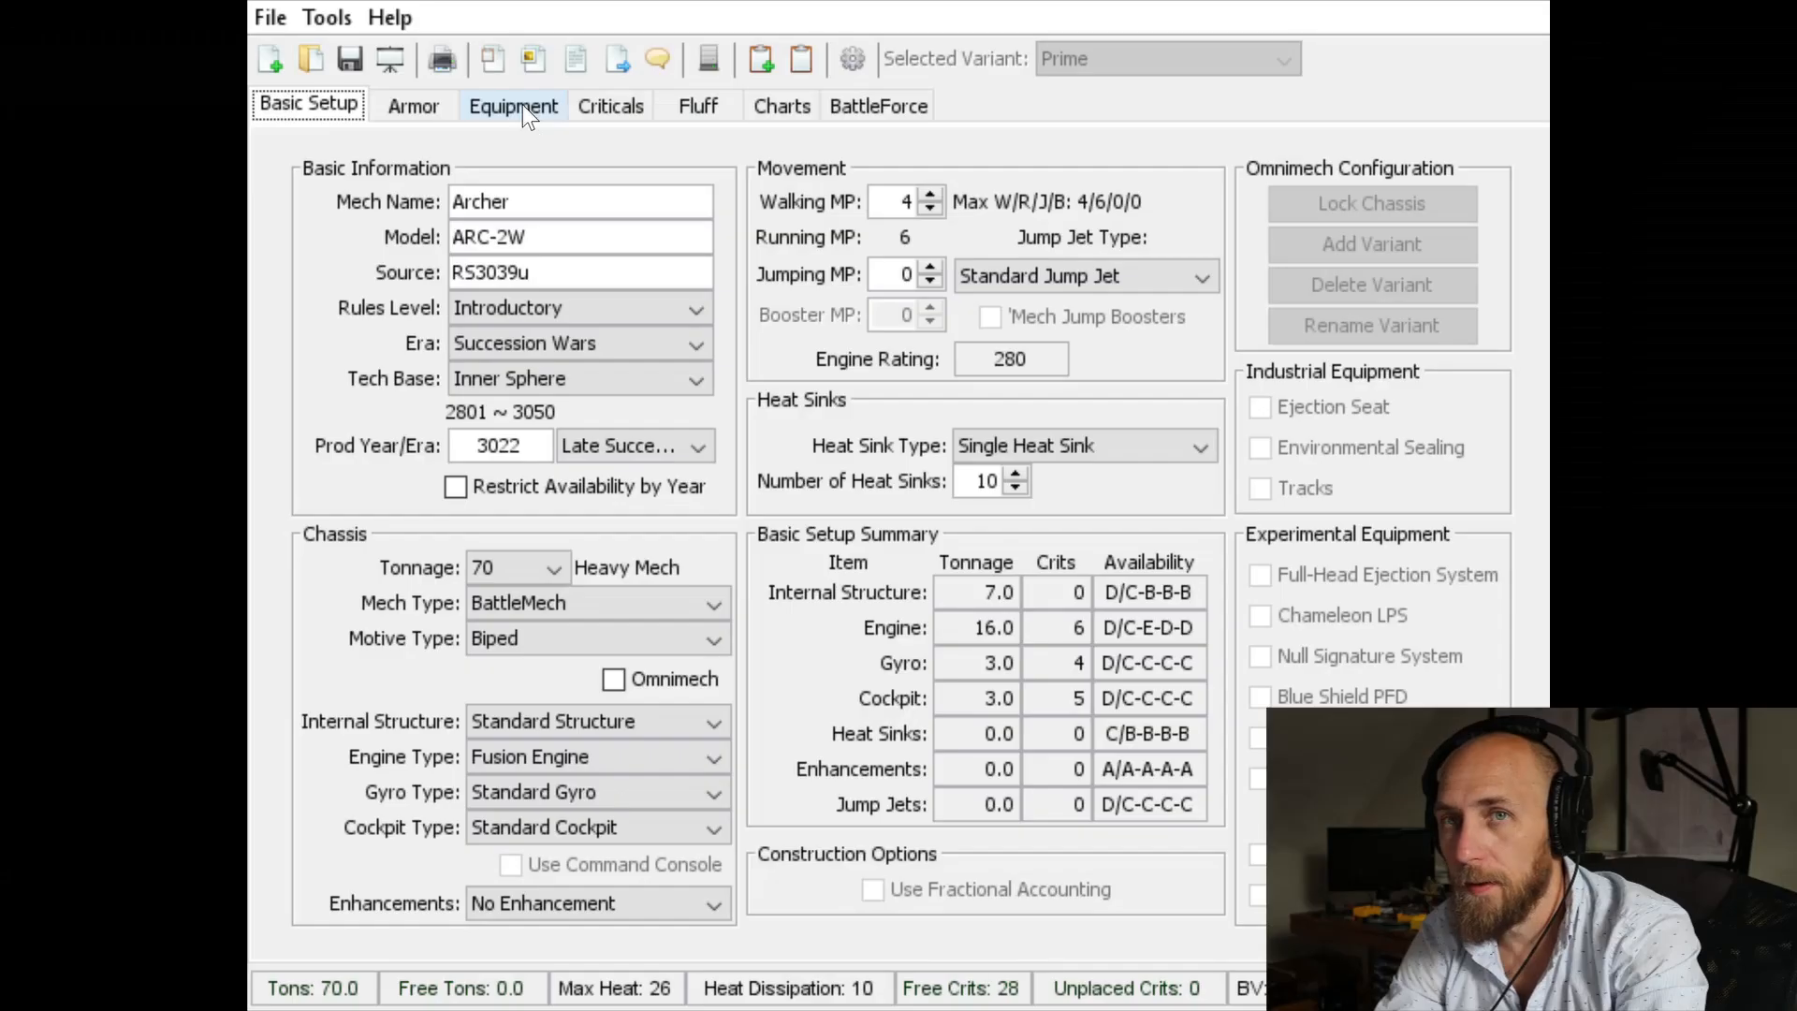
click(523, 105)
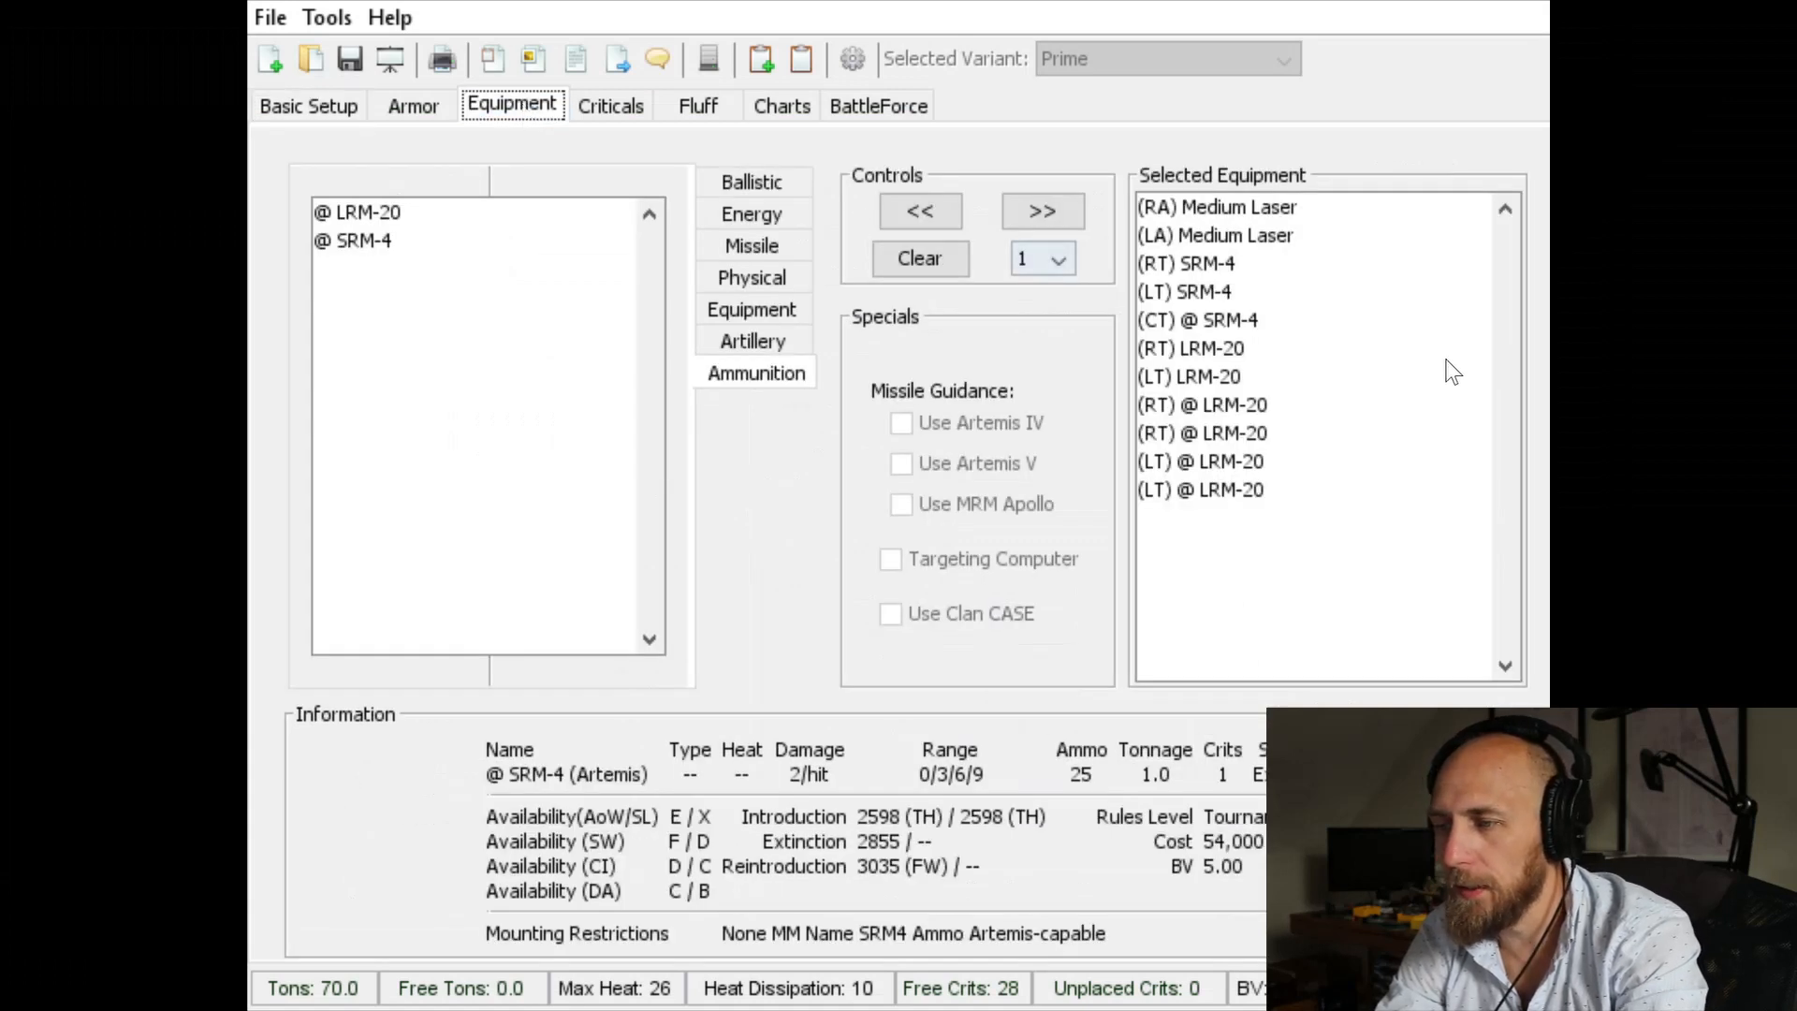
click(1198, 352)
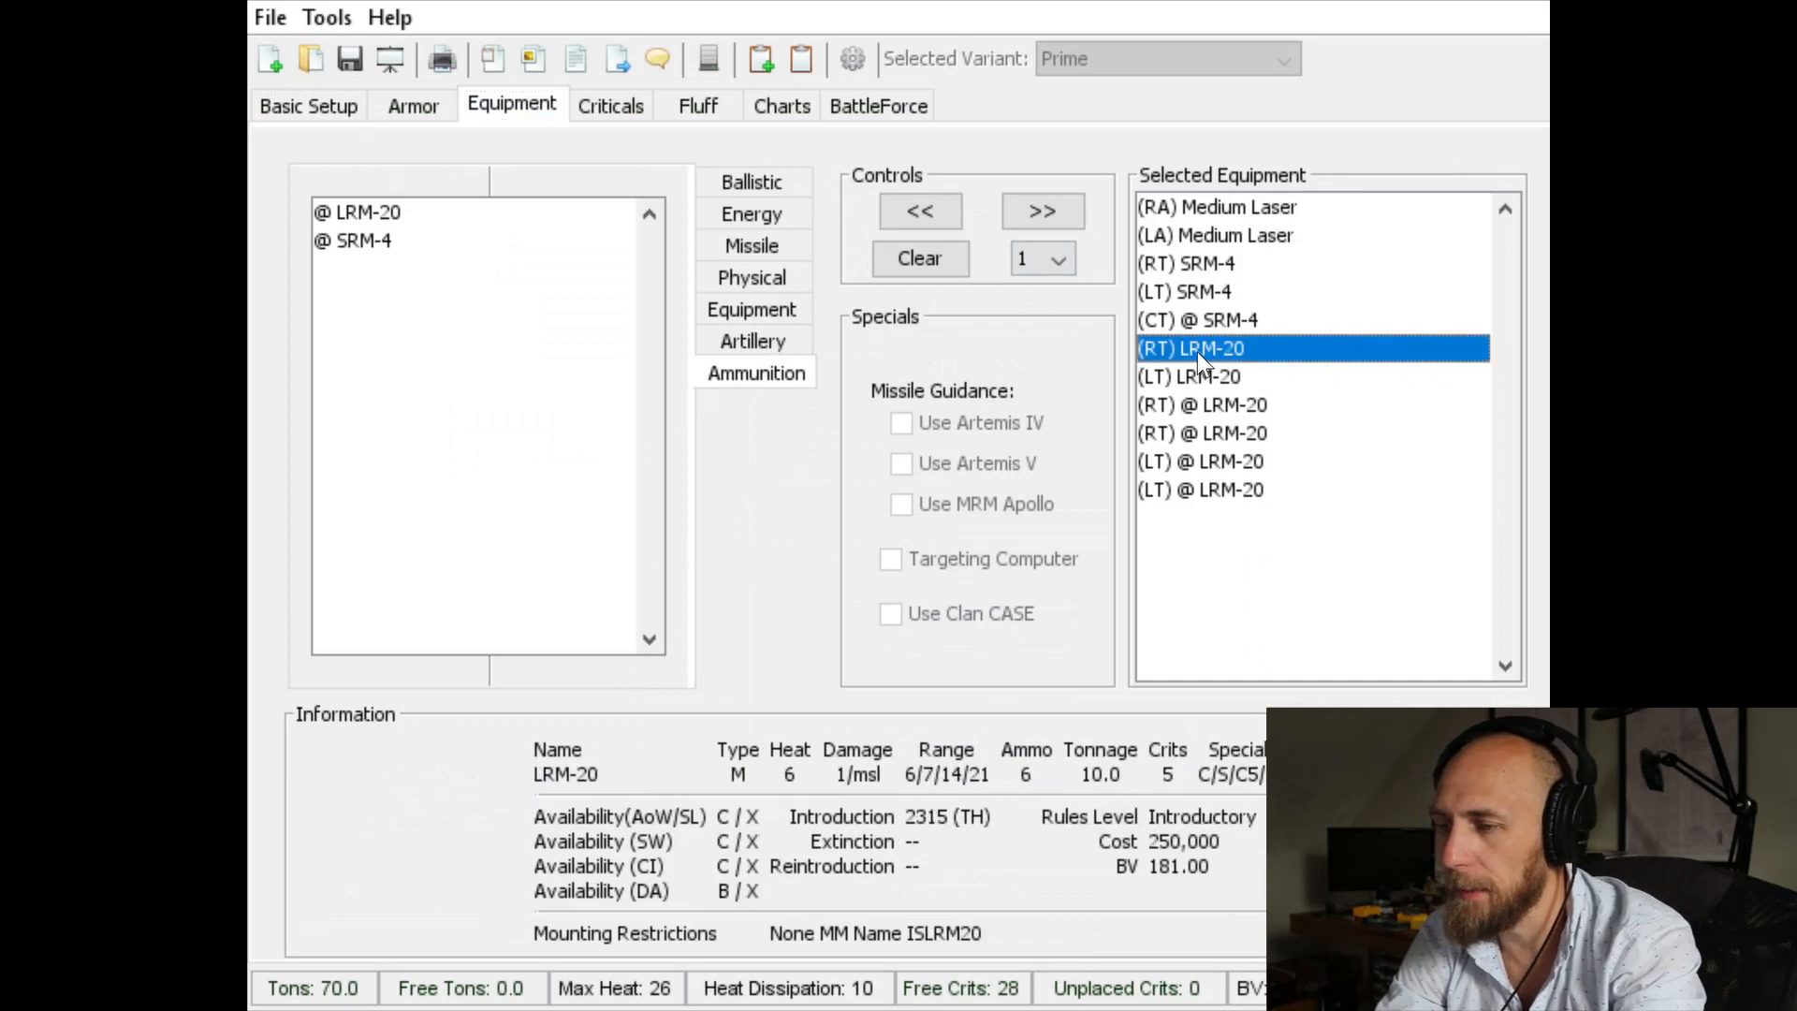
key(Down)
key(Up)
key(Down)
key(Up)
key(Down)
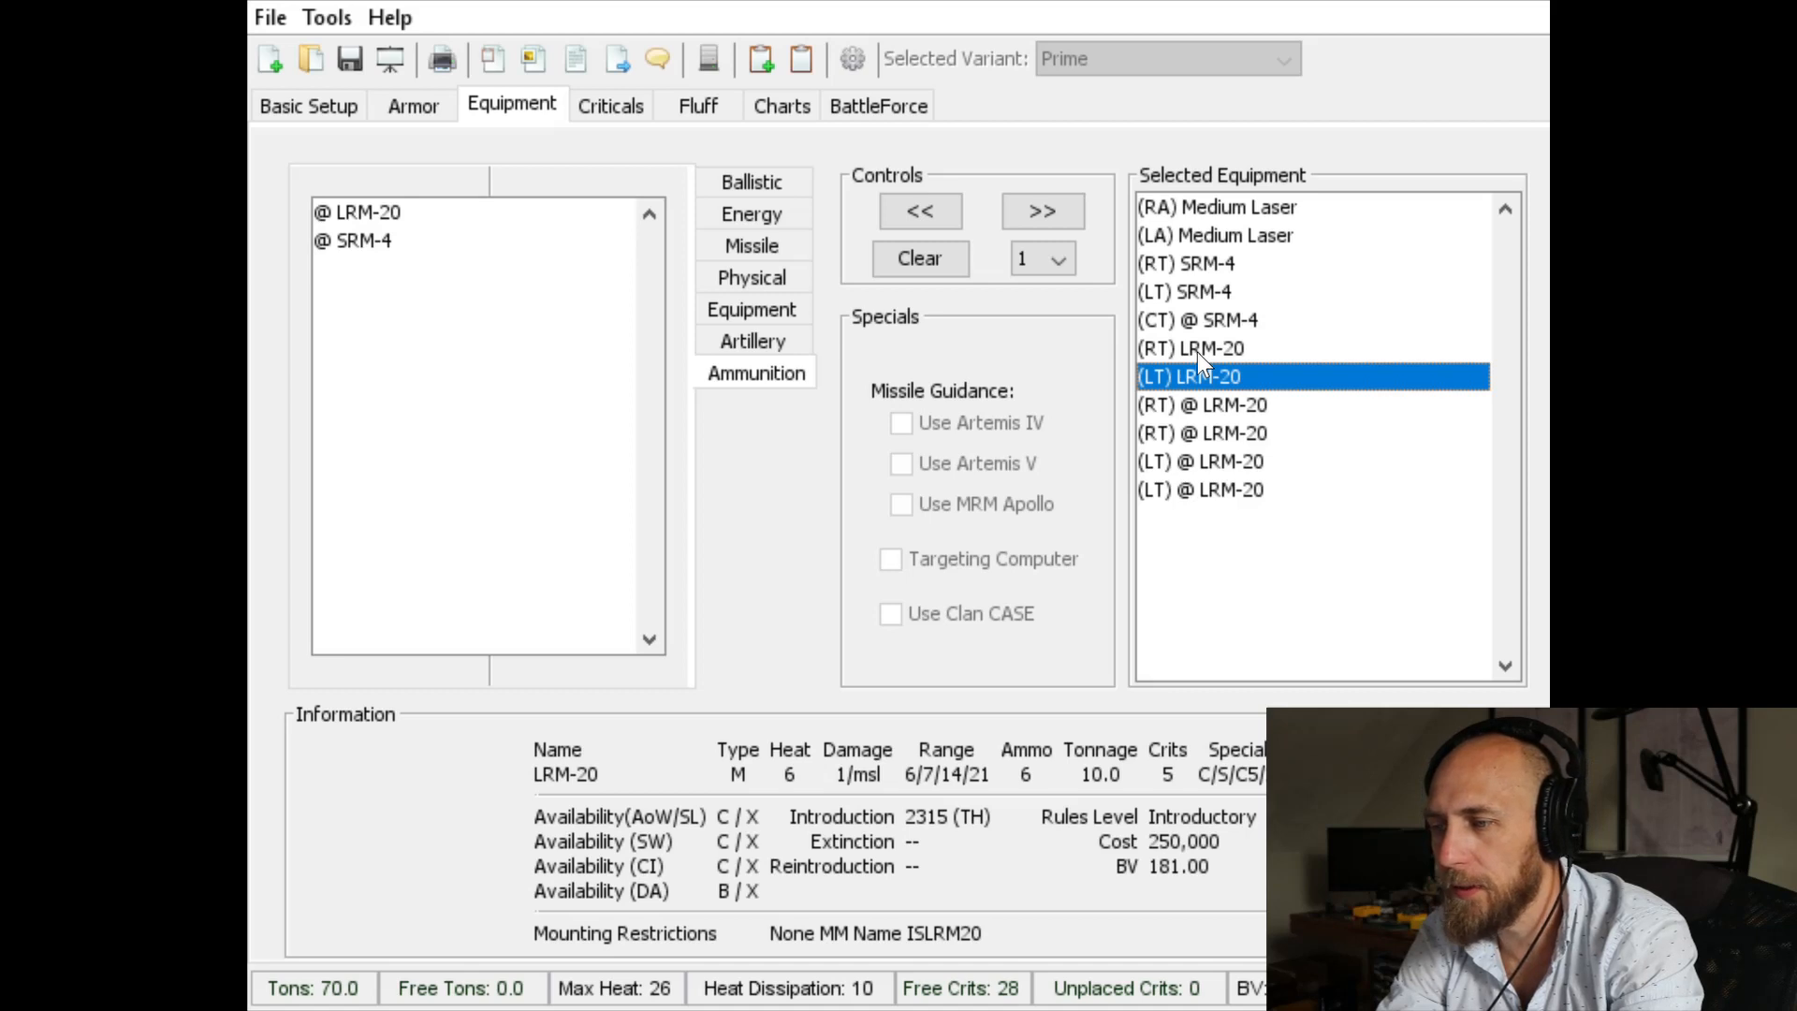
Step: Compare the heat and damage of the Archer's SRM-4 launchers and Medium Lasers
key(Up)
key(Up)
key(Up)
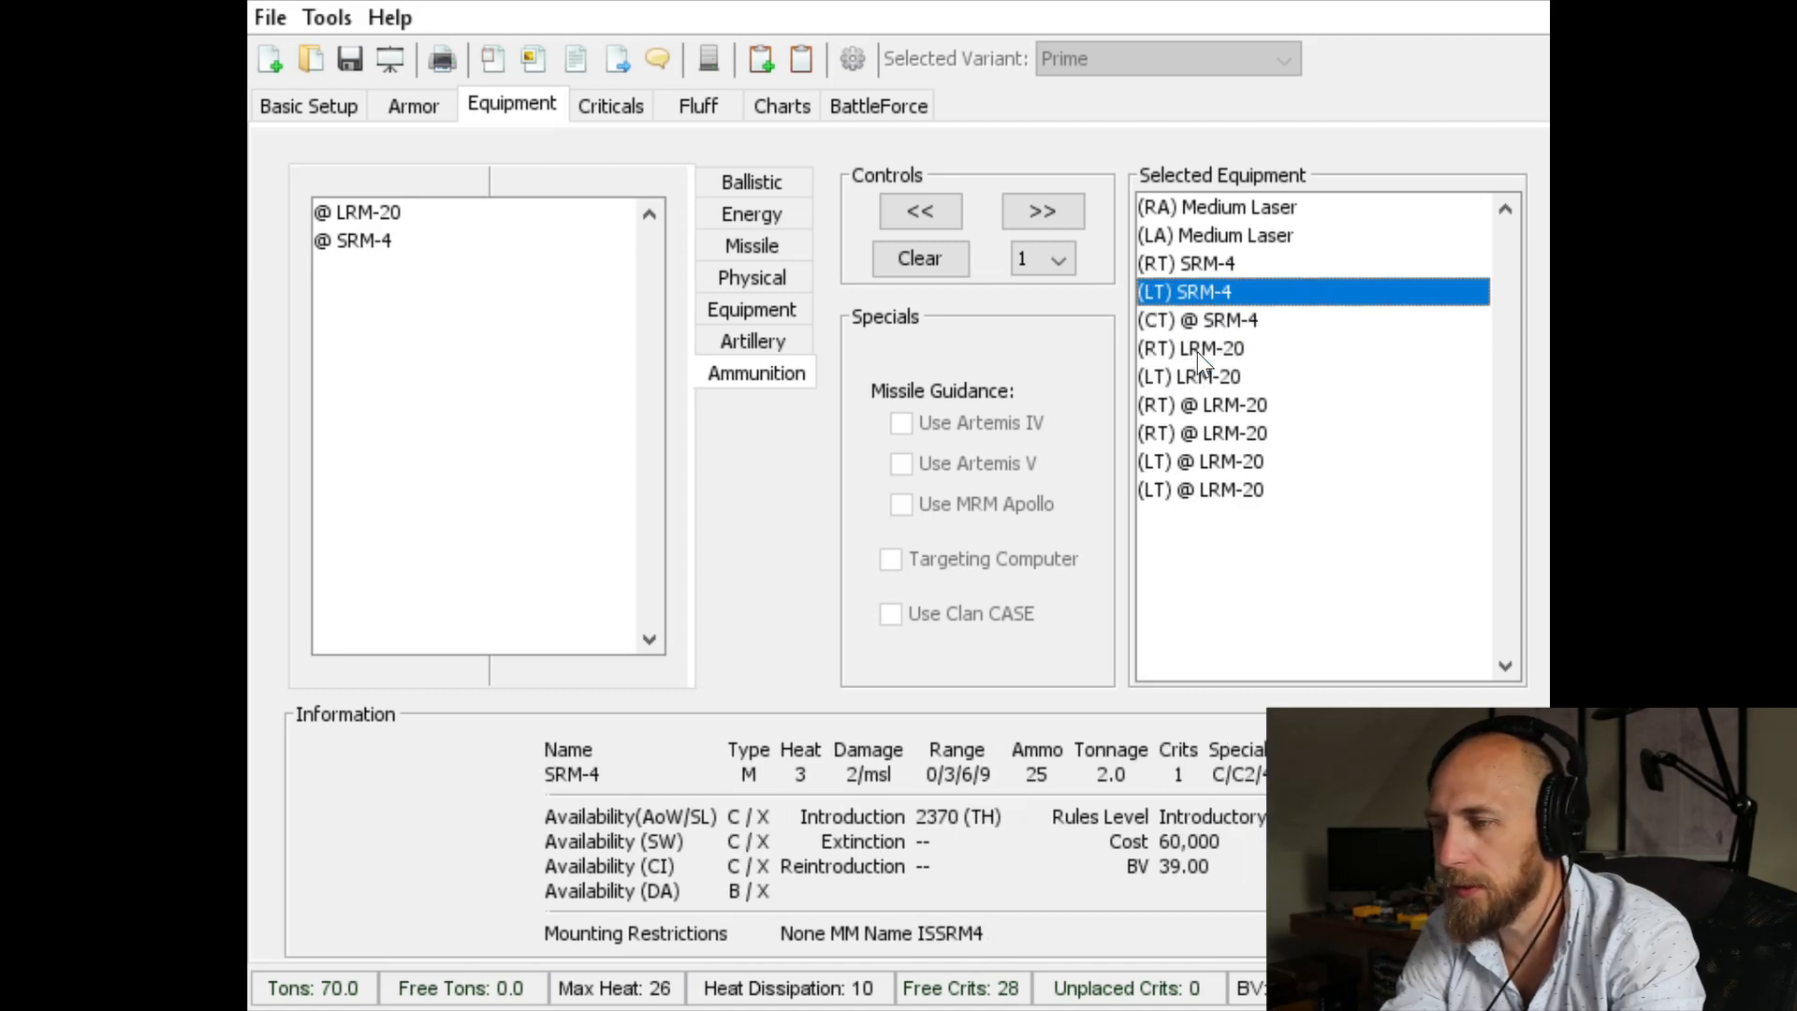
key(Up)
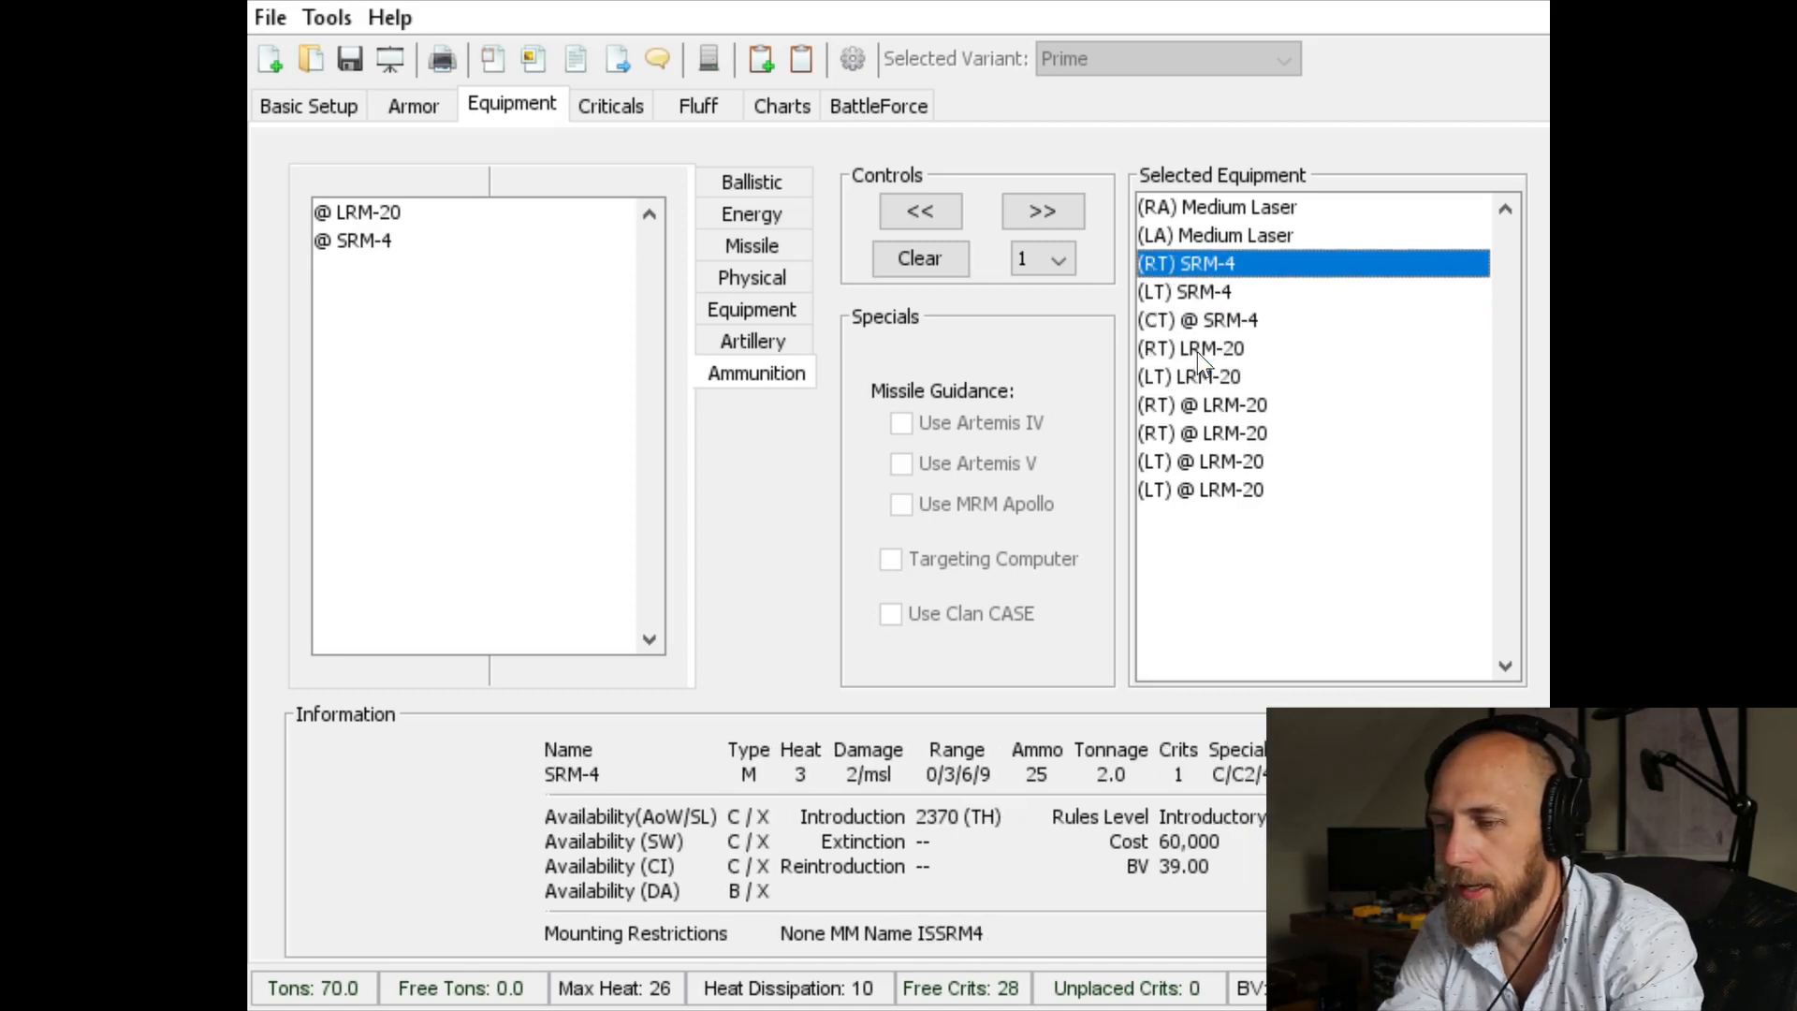
key(Down)
key(Up)
key(Up)
key(Up)
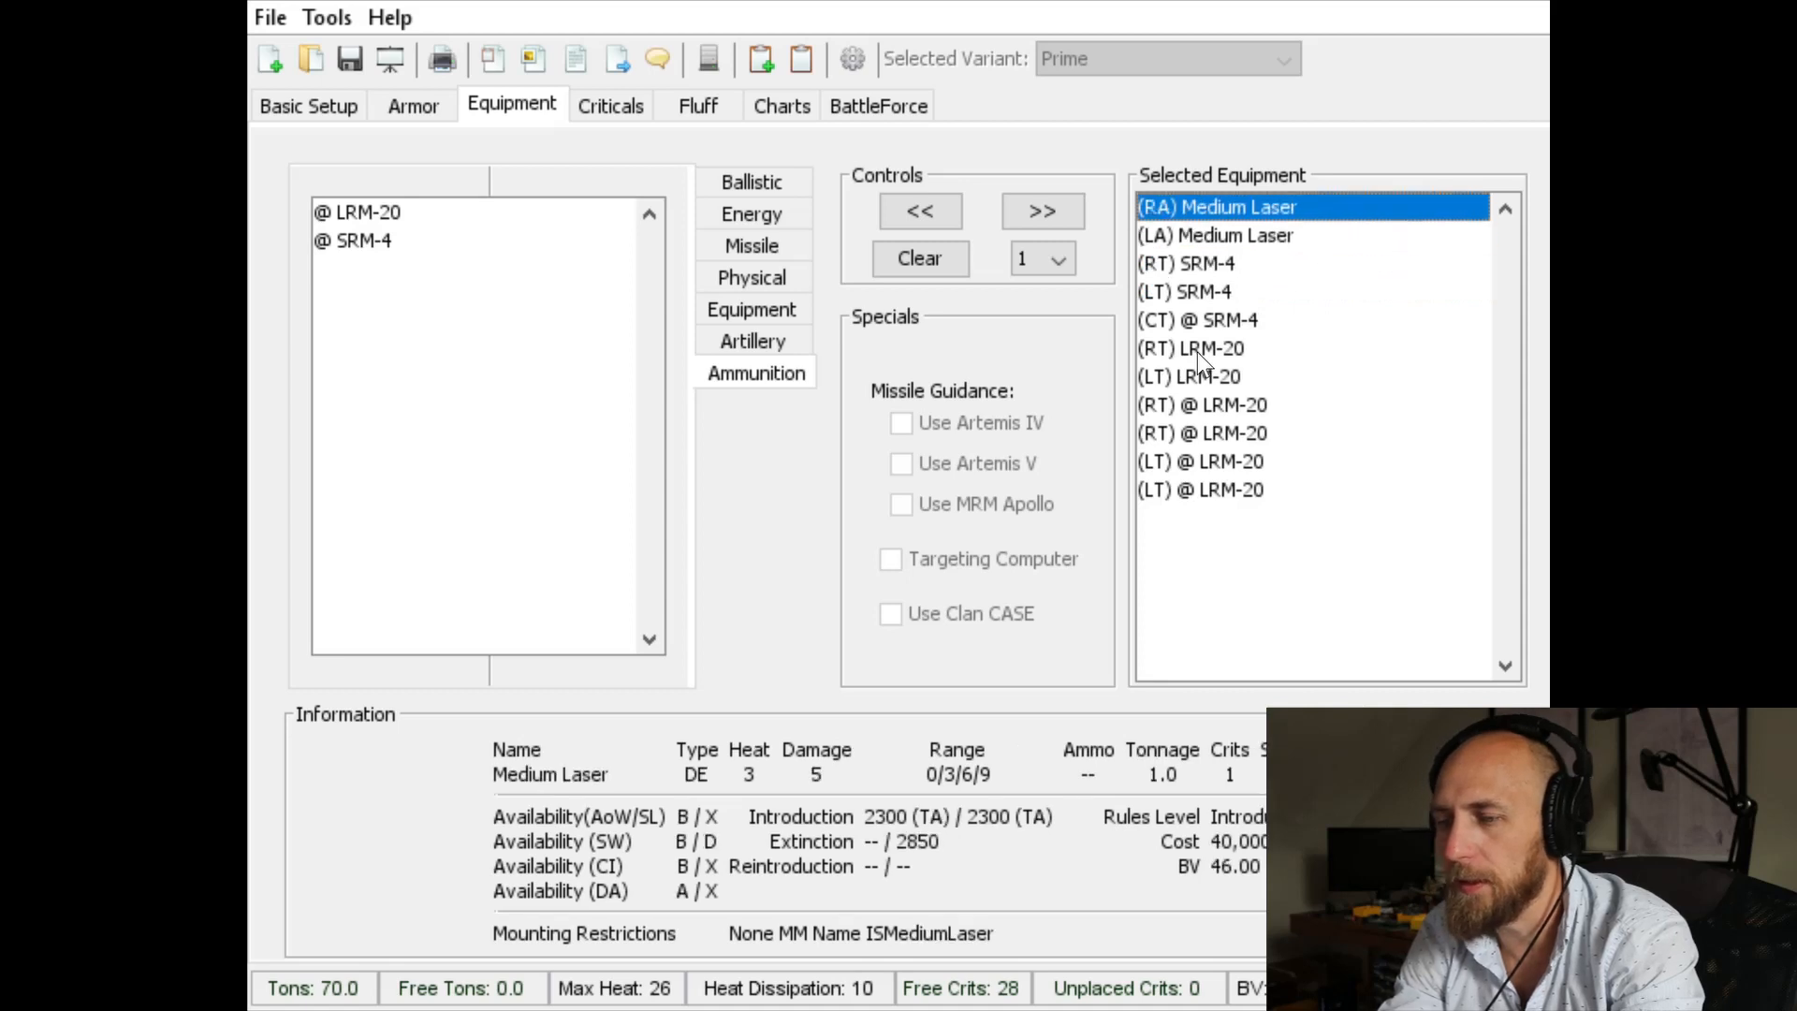
key(Down)
key(Down)
key(Up)
key(Up)
key(Down)
key(Down)
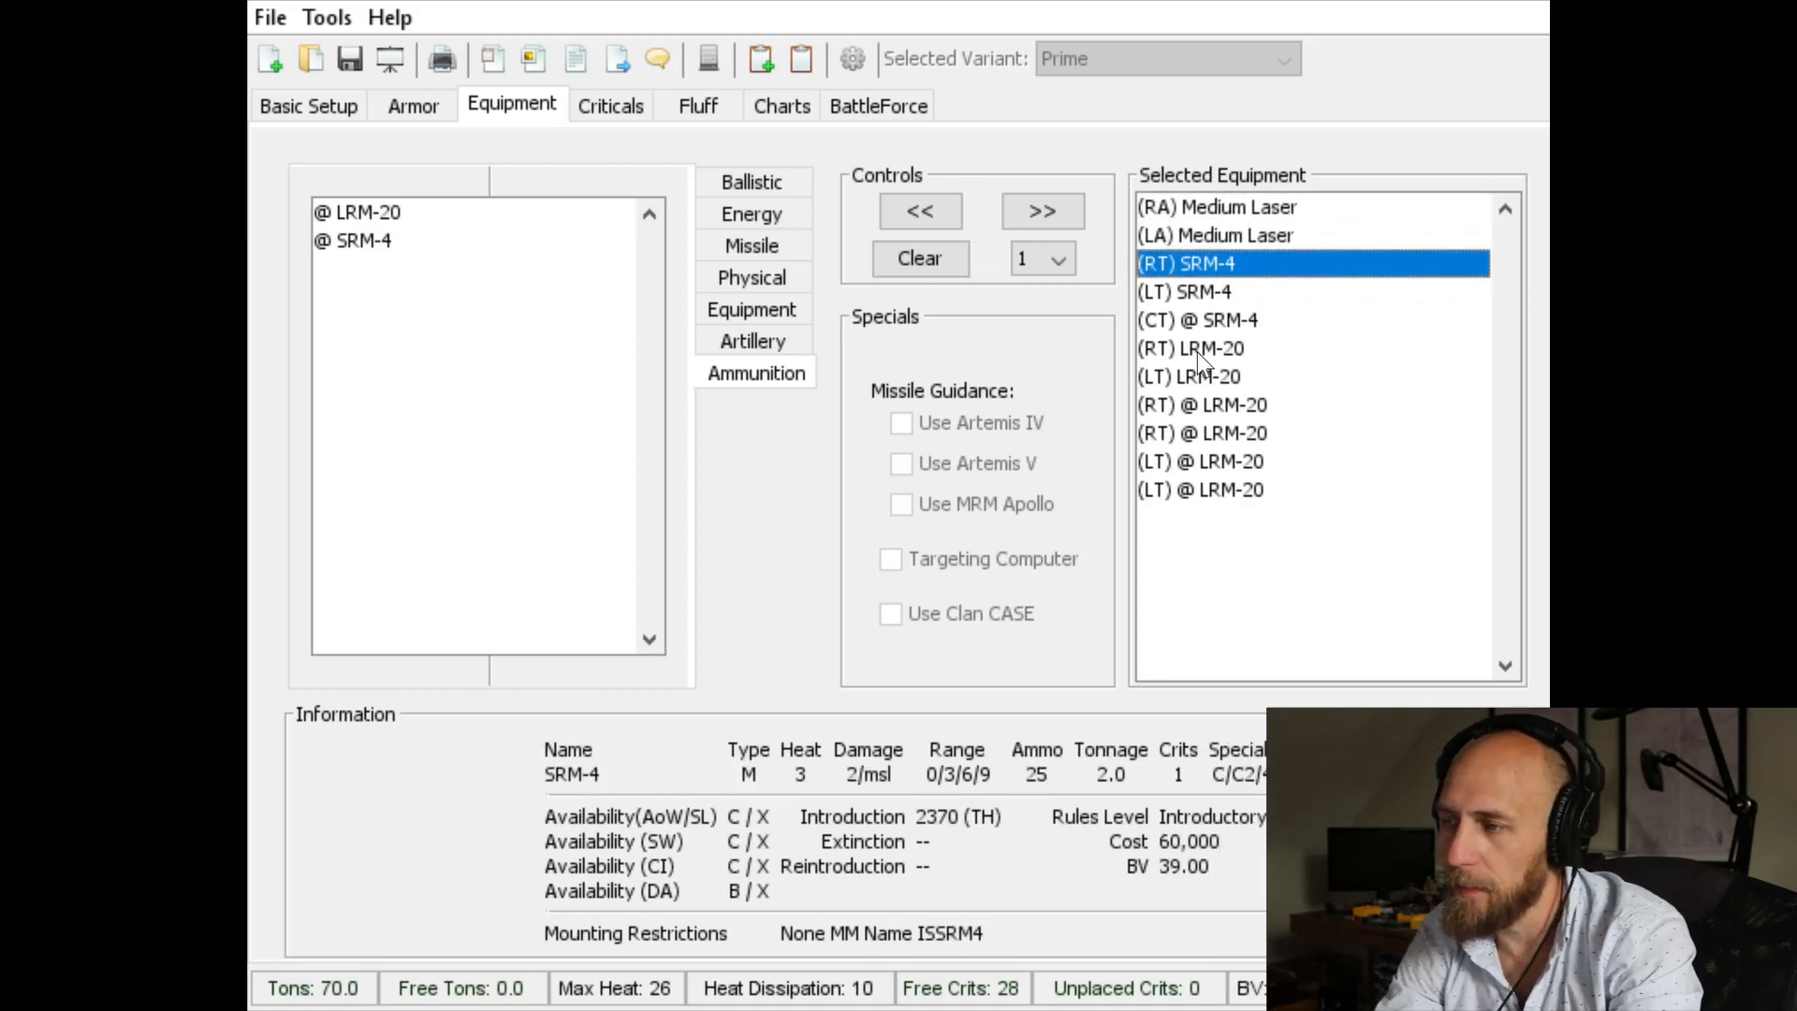
Step: Switch back to the Excel notes workbook and set the Archer's attack heat in cell M175 to "12 minus 10"
key(alt+Tab)
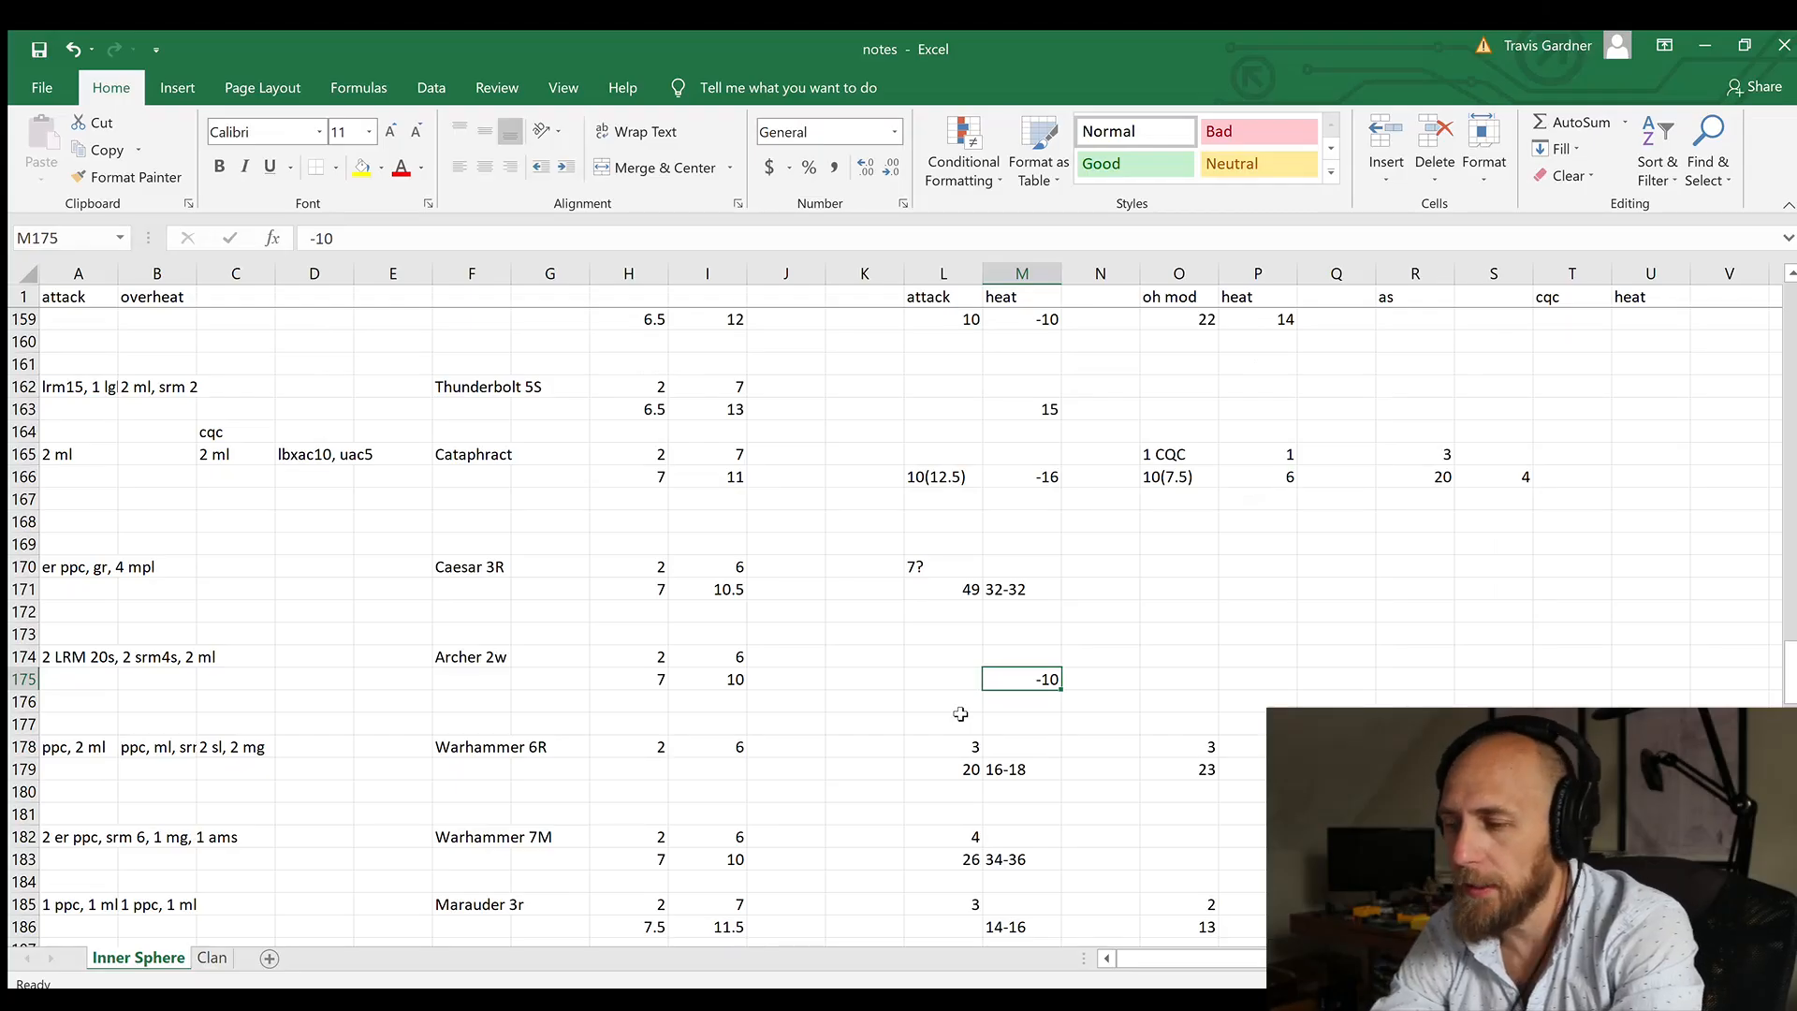
key(Left)
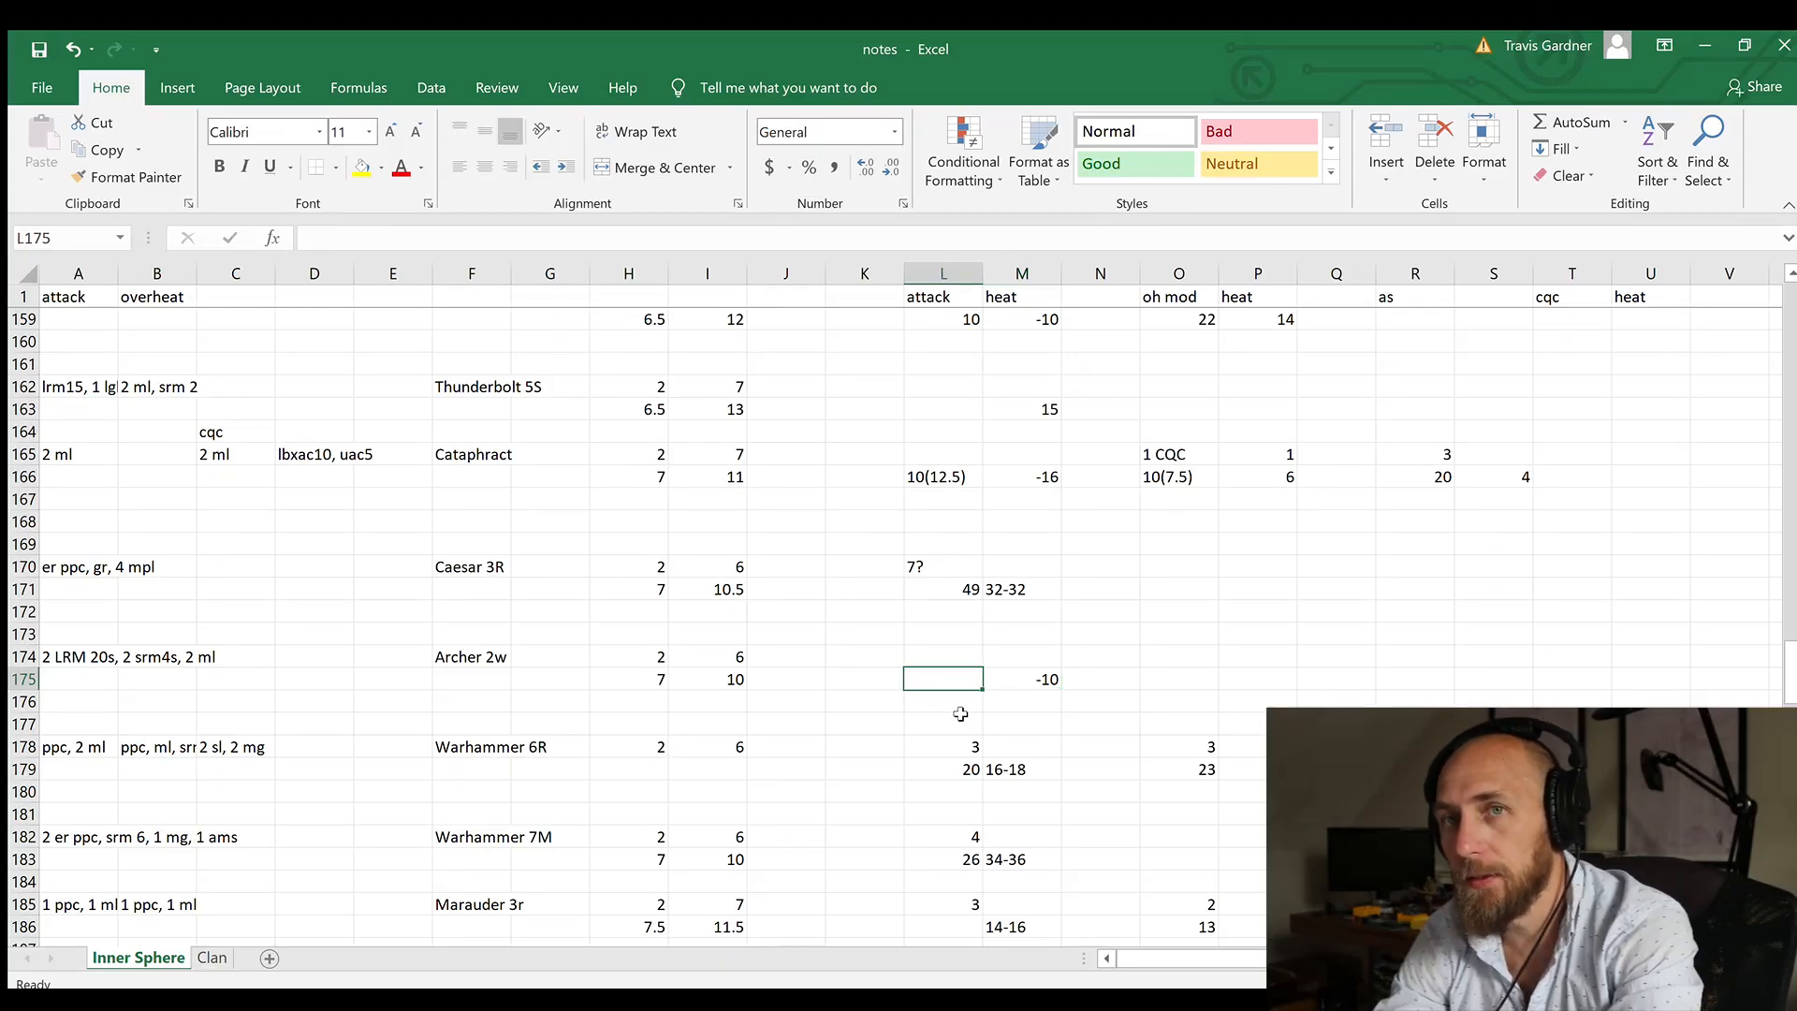
key(Right)
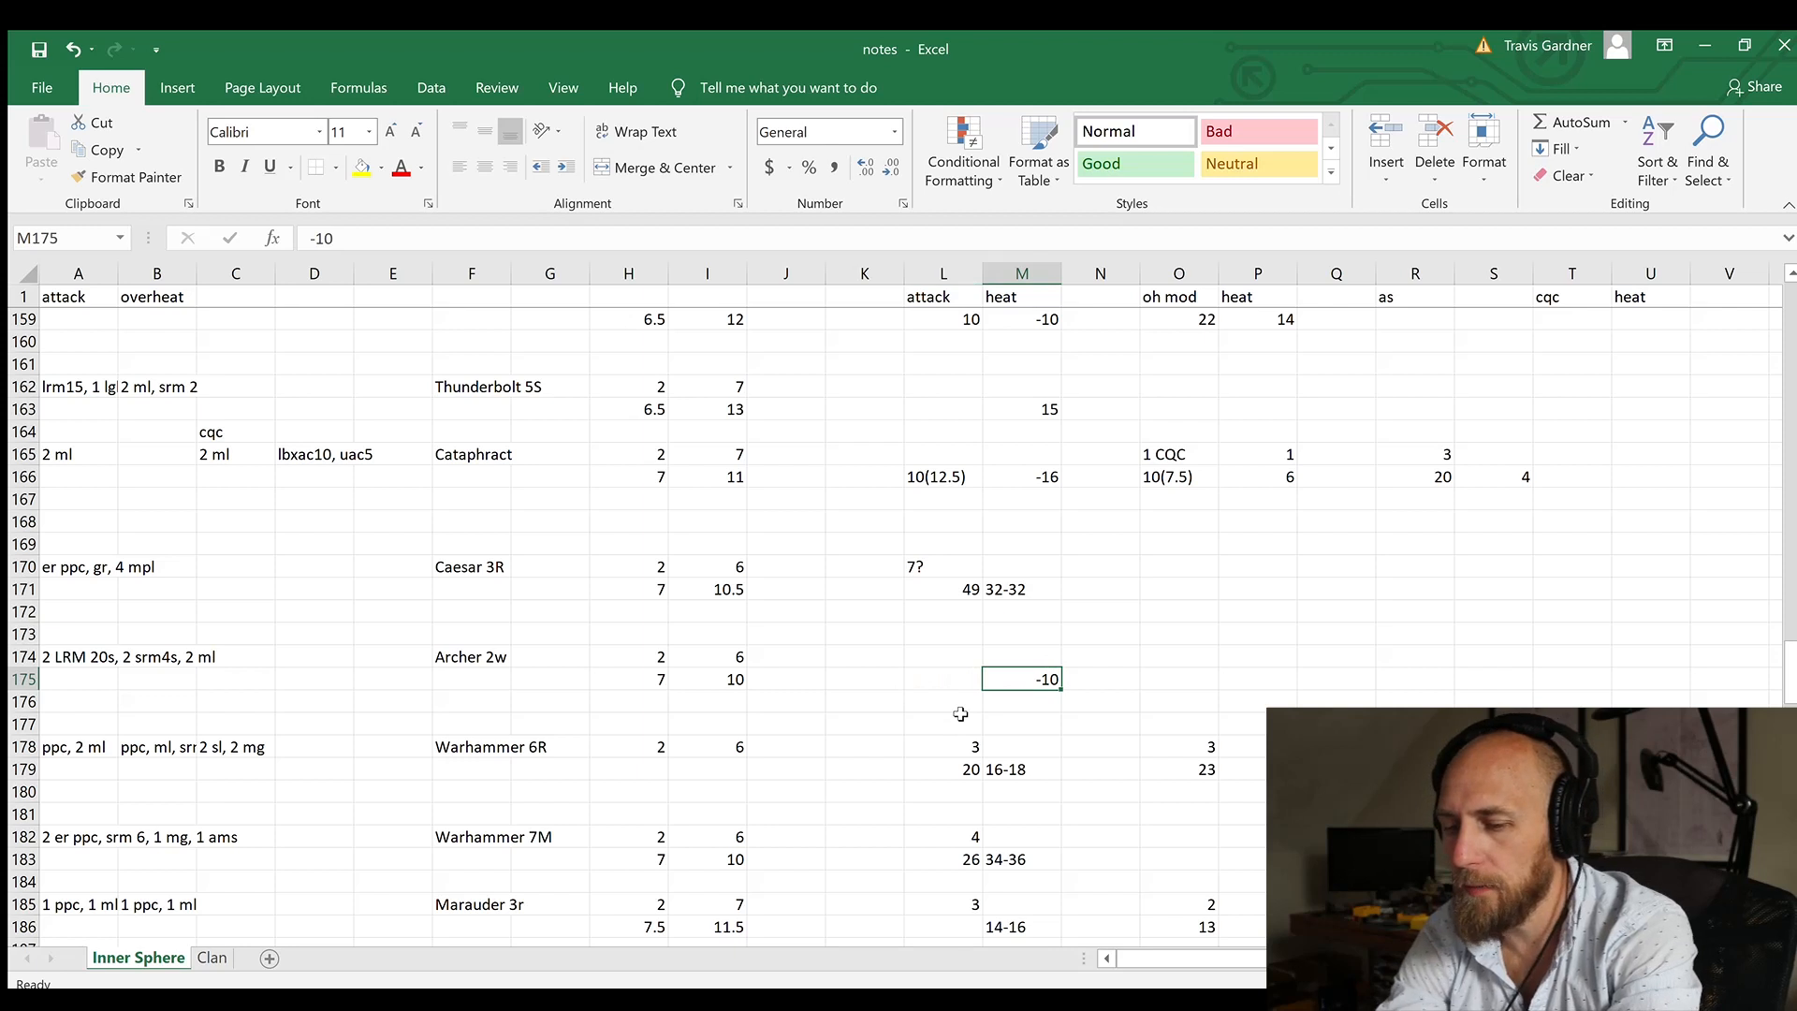
text(12 minus 10)
key(Return)
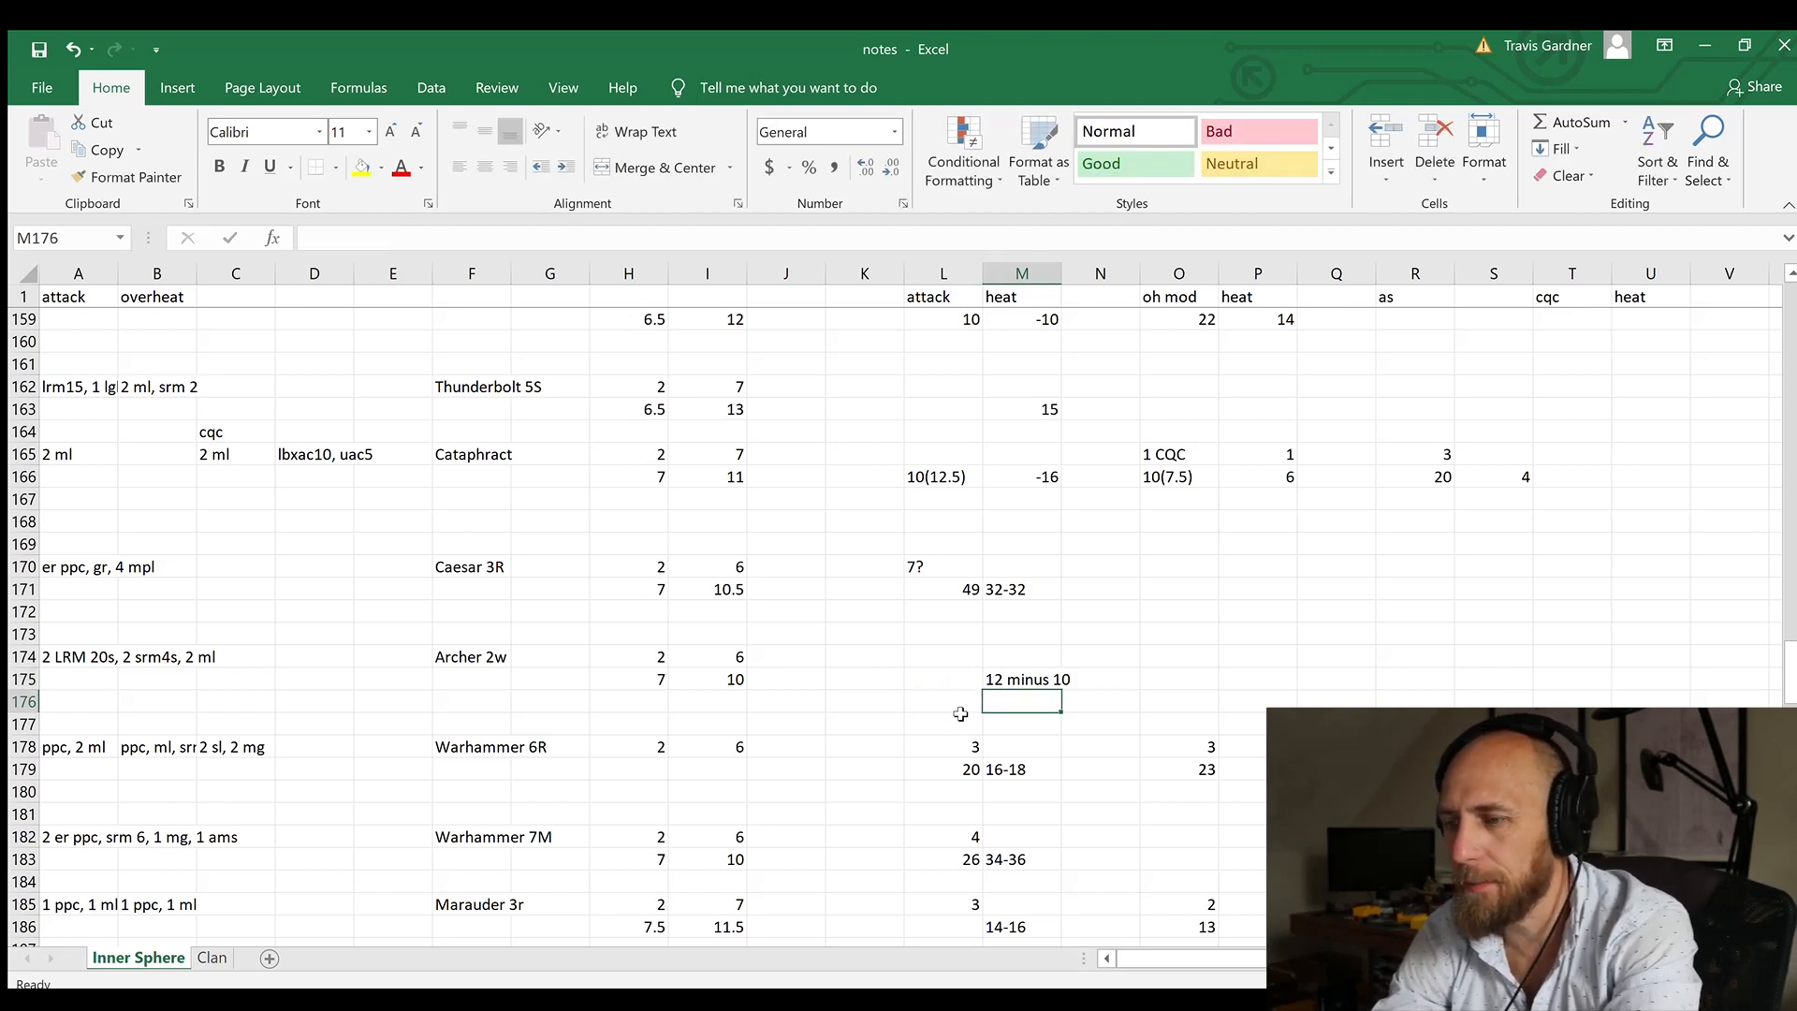
Step: Enter 12 as the Archer's overheat heat in cell P175
key(Up)
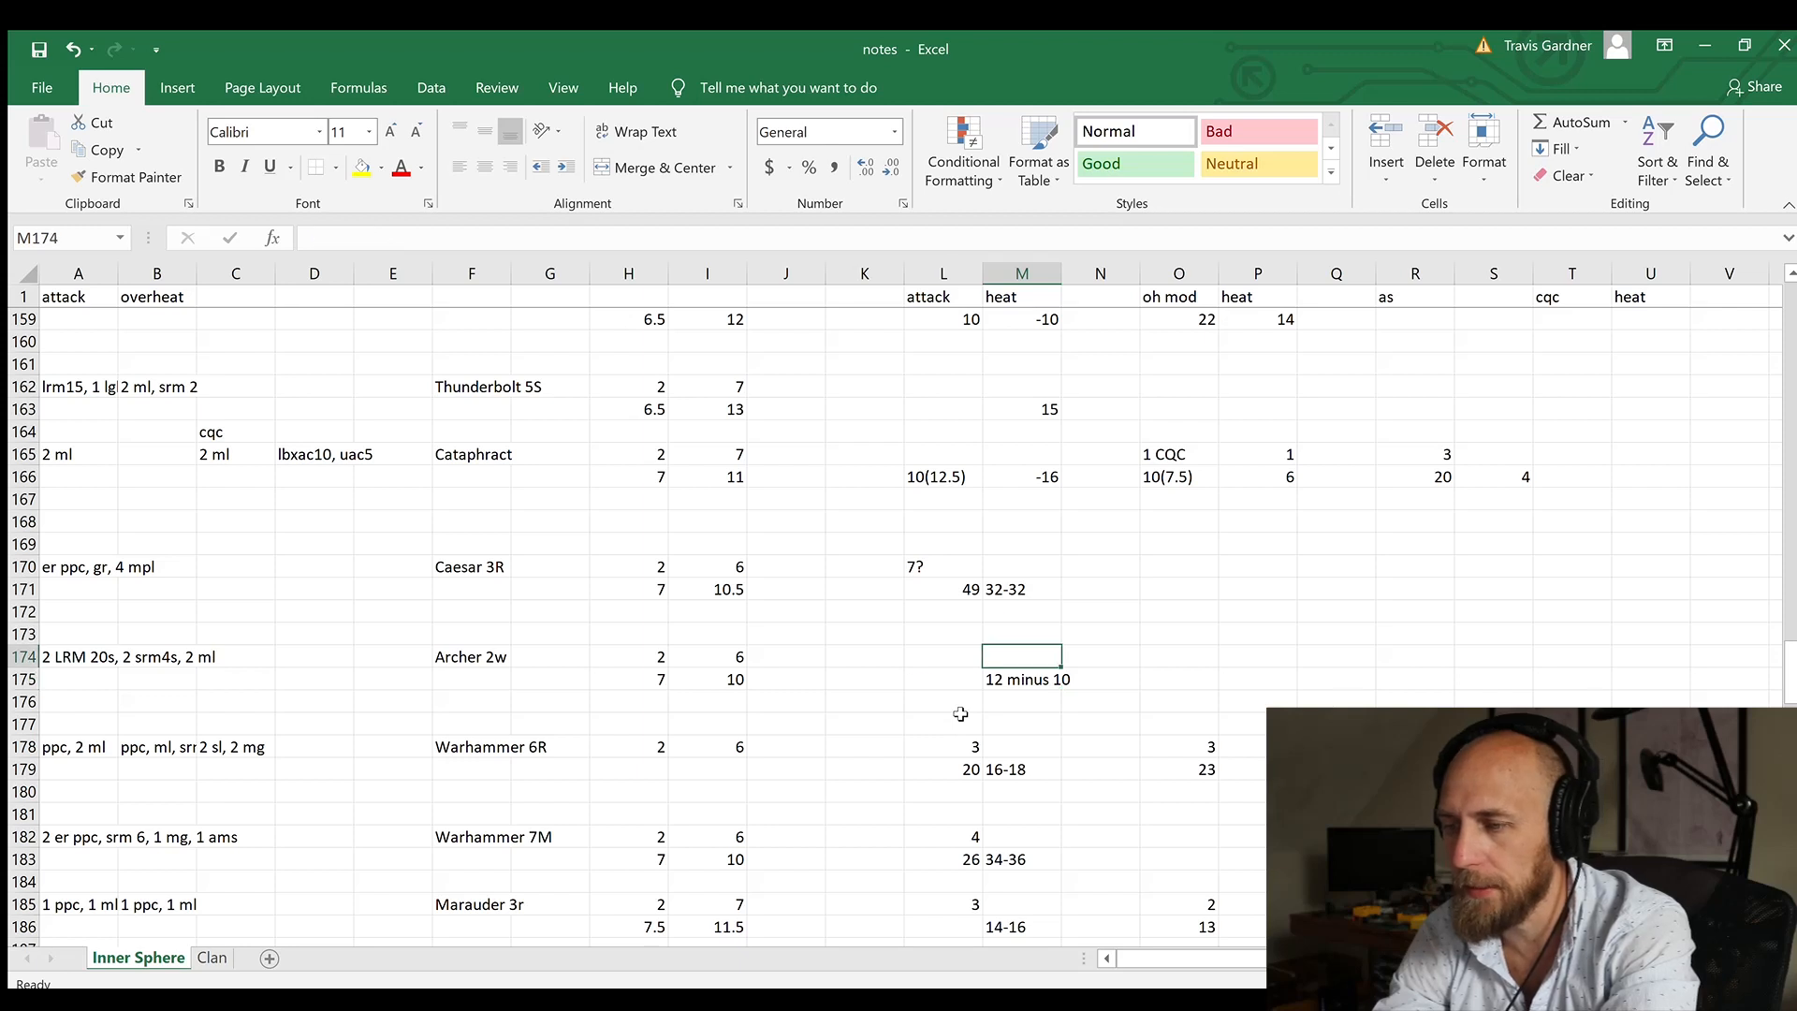
key(Left)
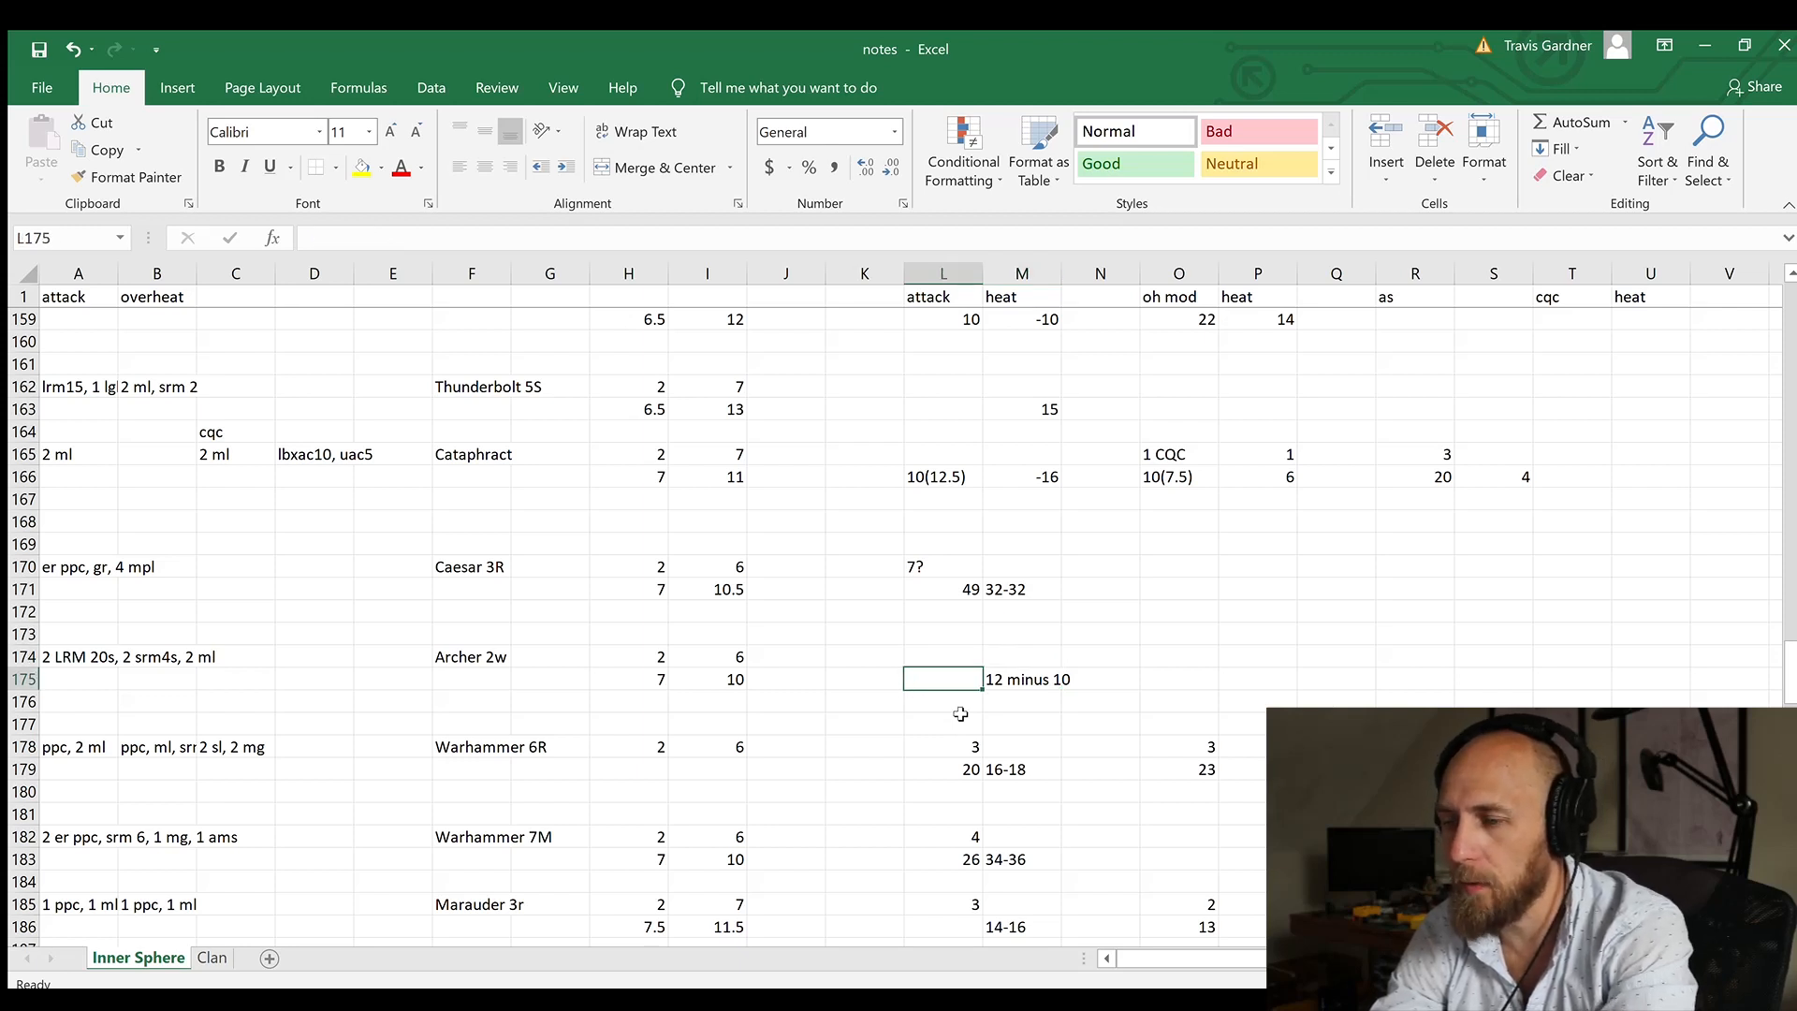
key(Right)
key(Right)
key(Right)
key(Right)
key(Left)
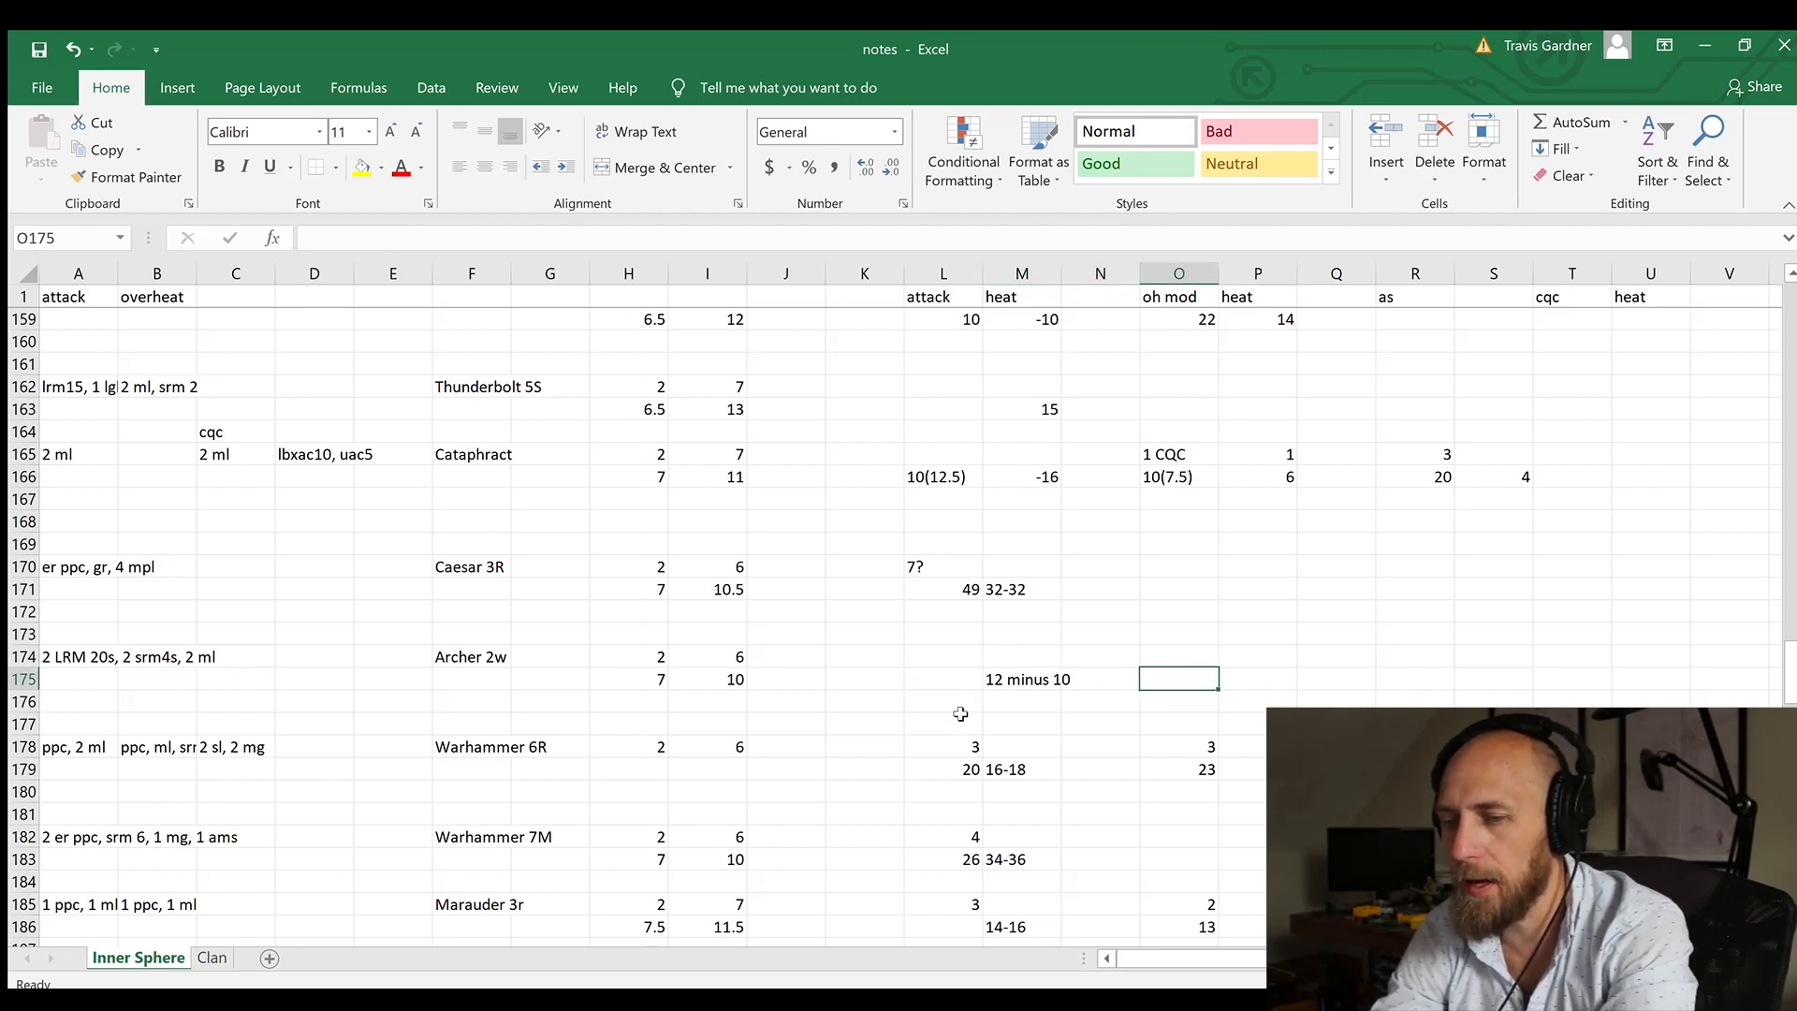
key(Right)
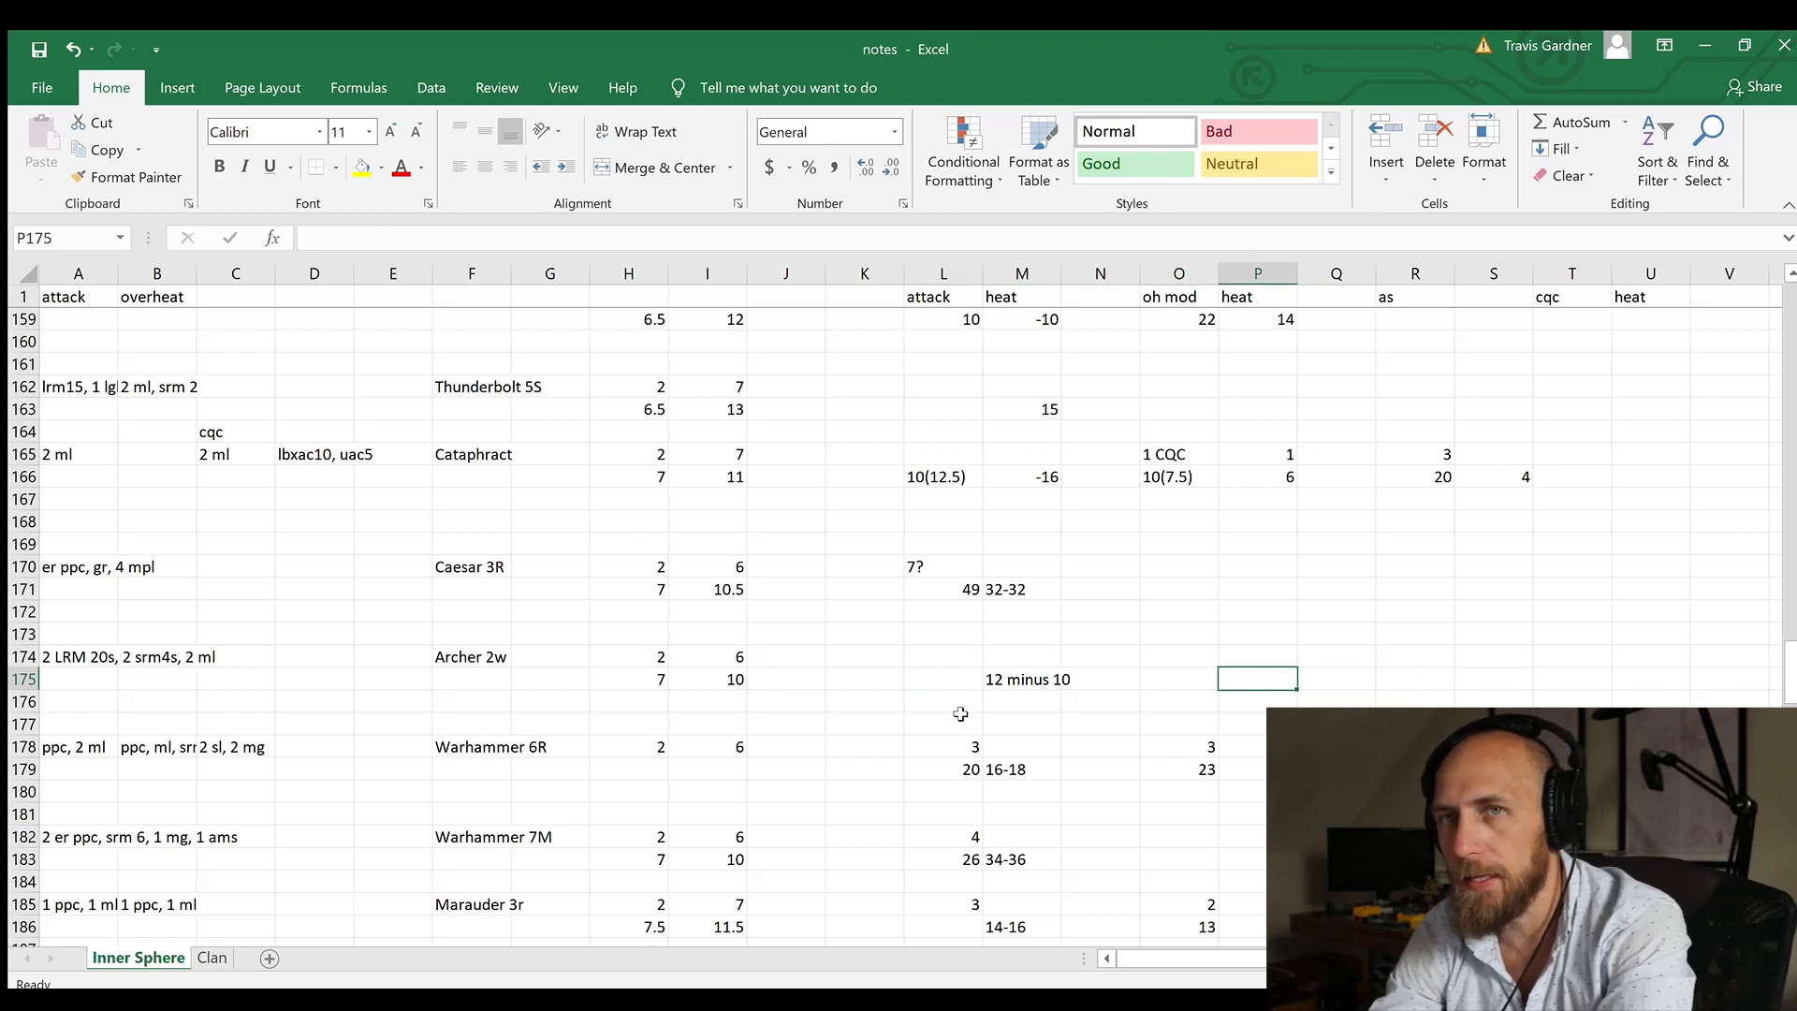
text(12)
key(Left)
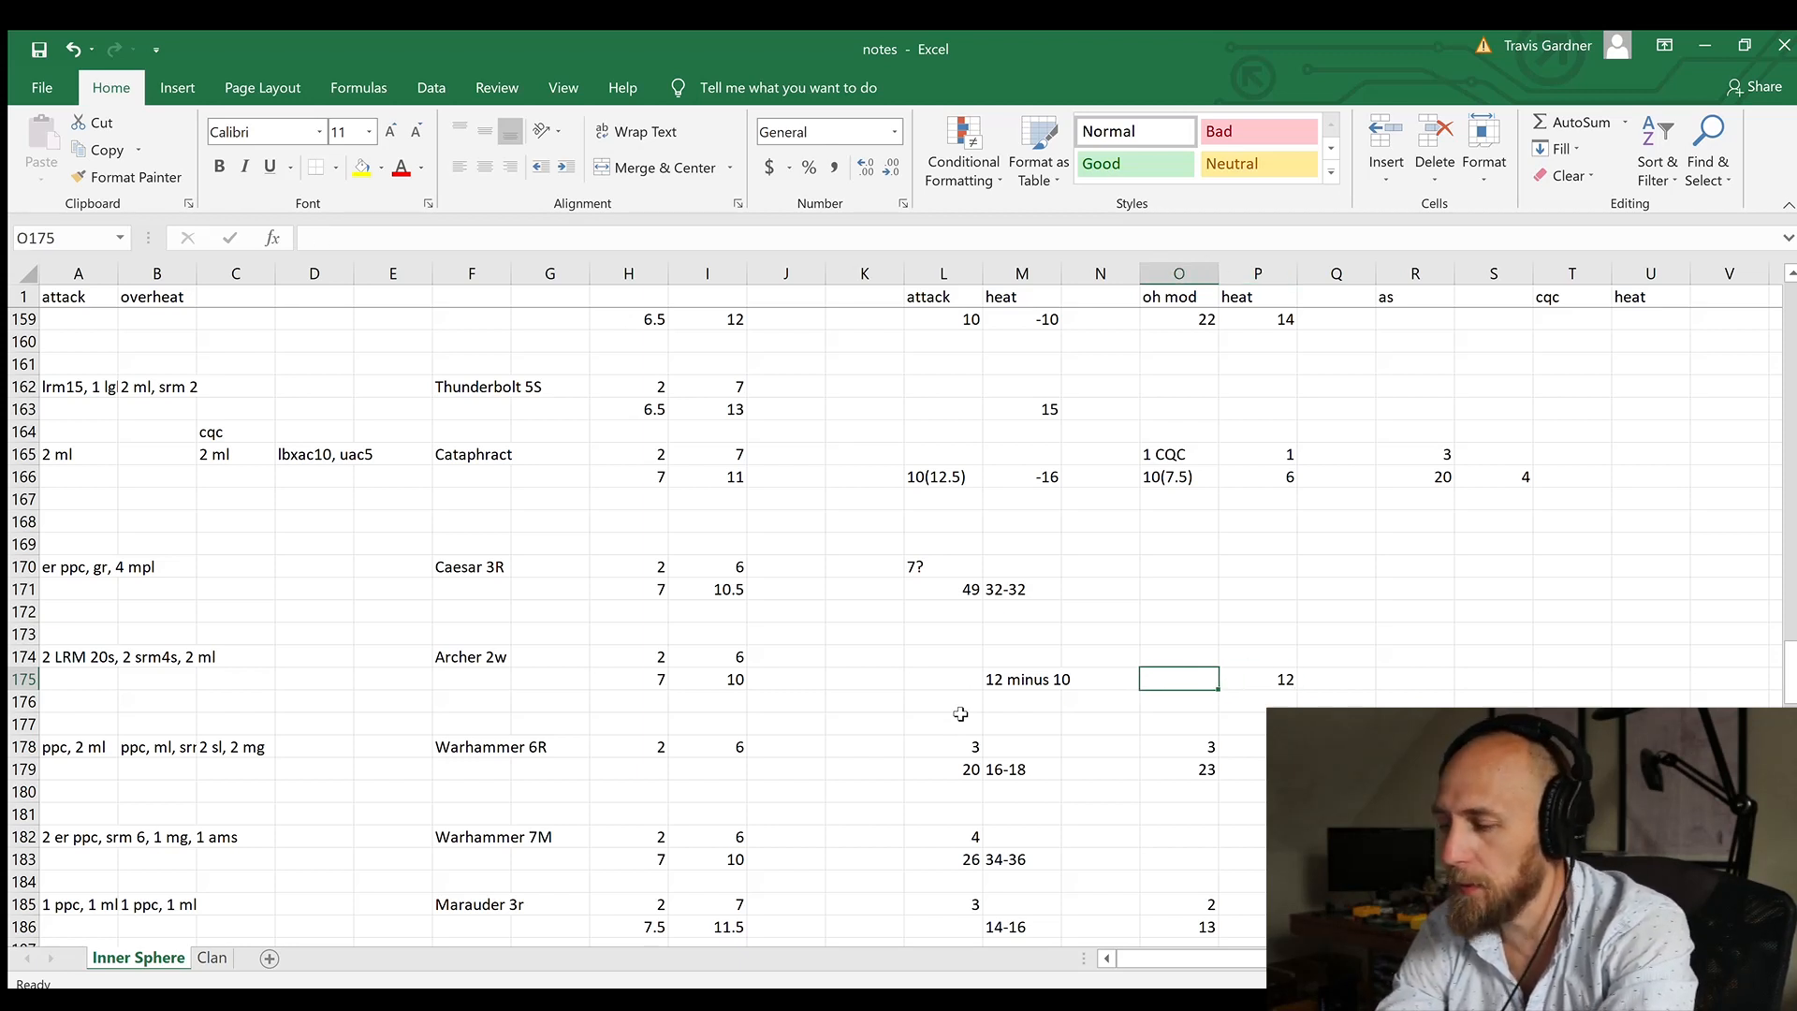
Step: Enter 18 as the Archer's overheat modifier damage in cell O175 and 3 above it in O174
text(1)
key(BackSpace)
text(8)
key(ctrl+Return)
text(10)
key(BackSpace)
text(8)
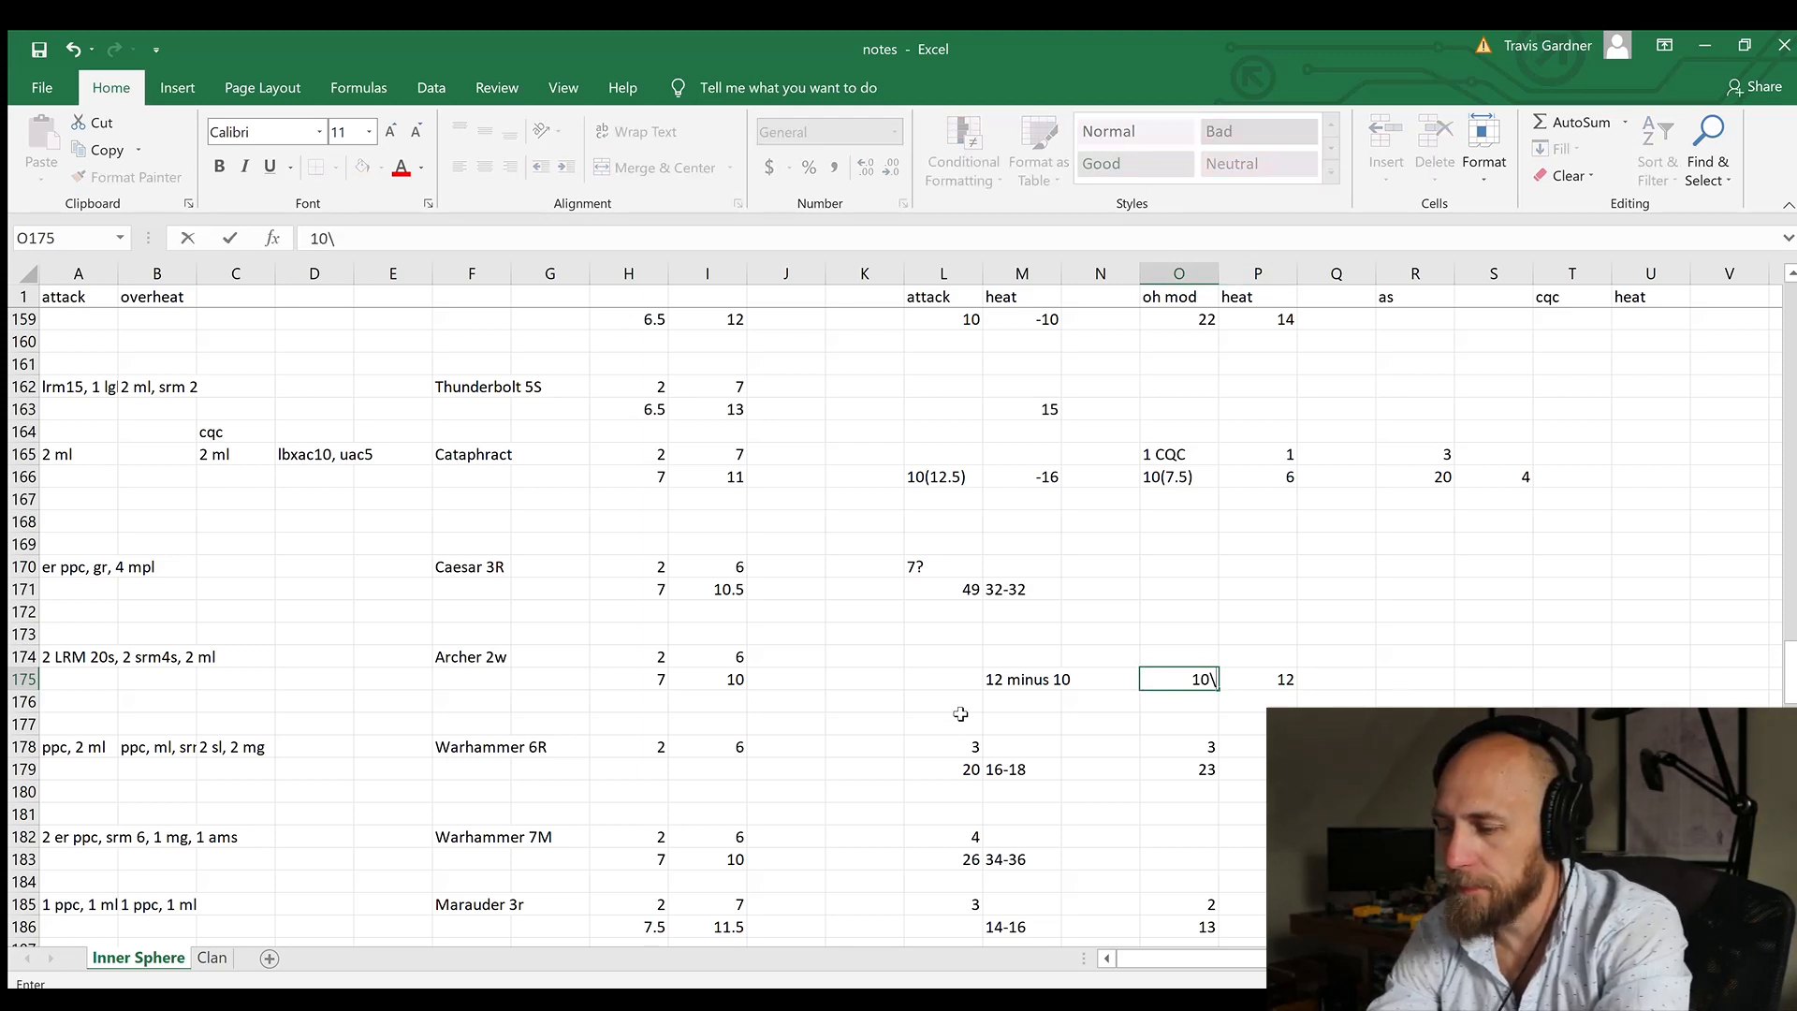
key(Up)
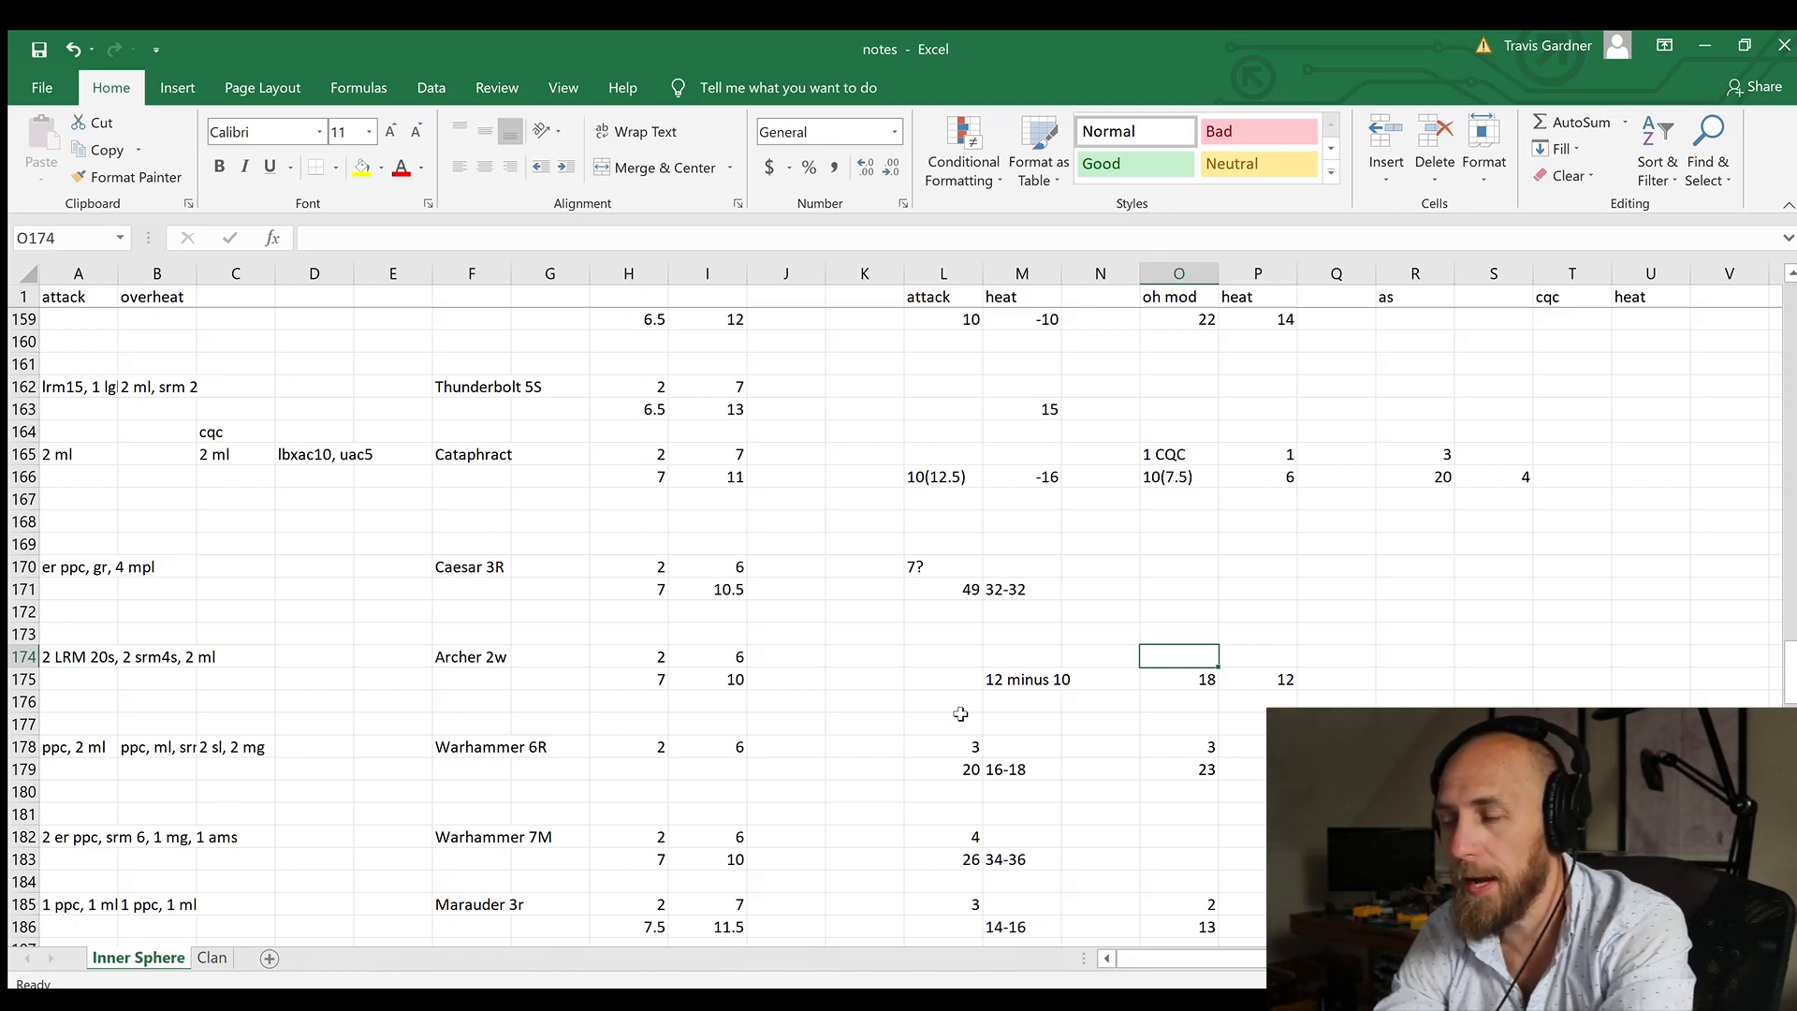
text(3)
key(Tab)
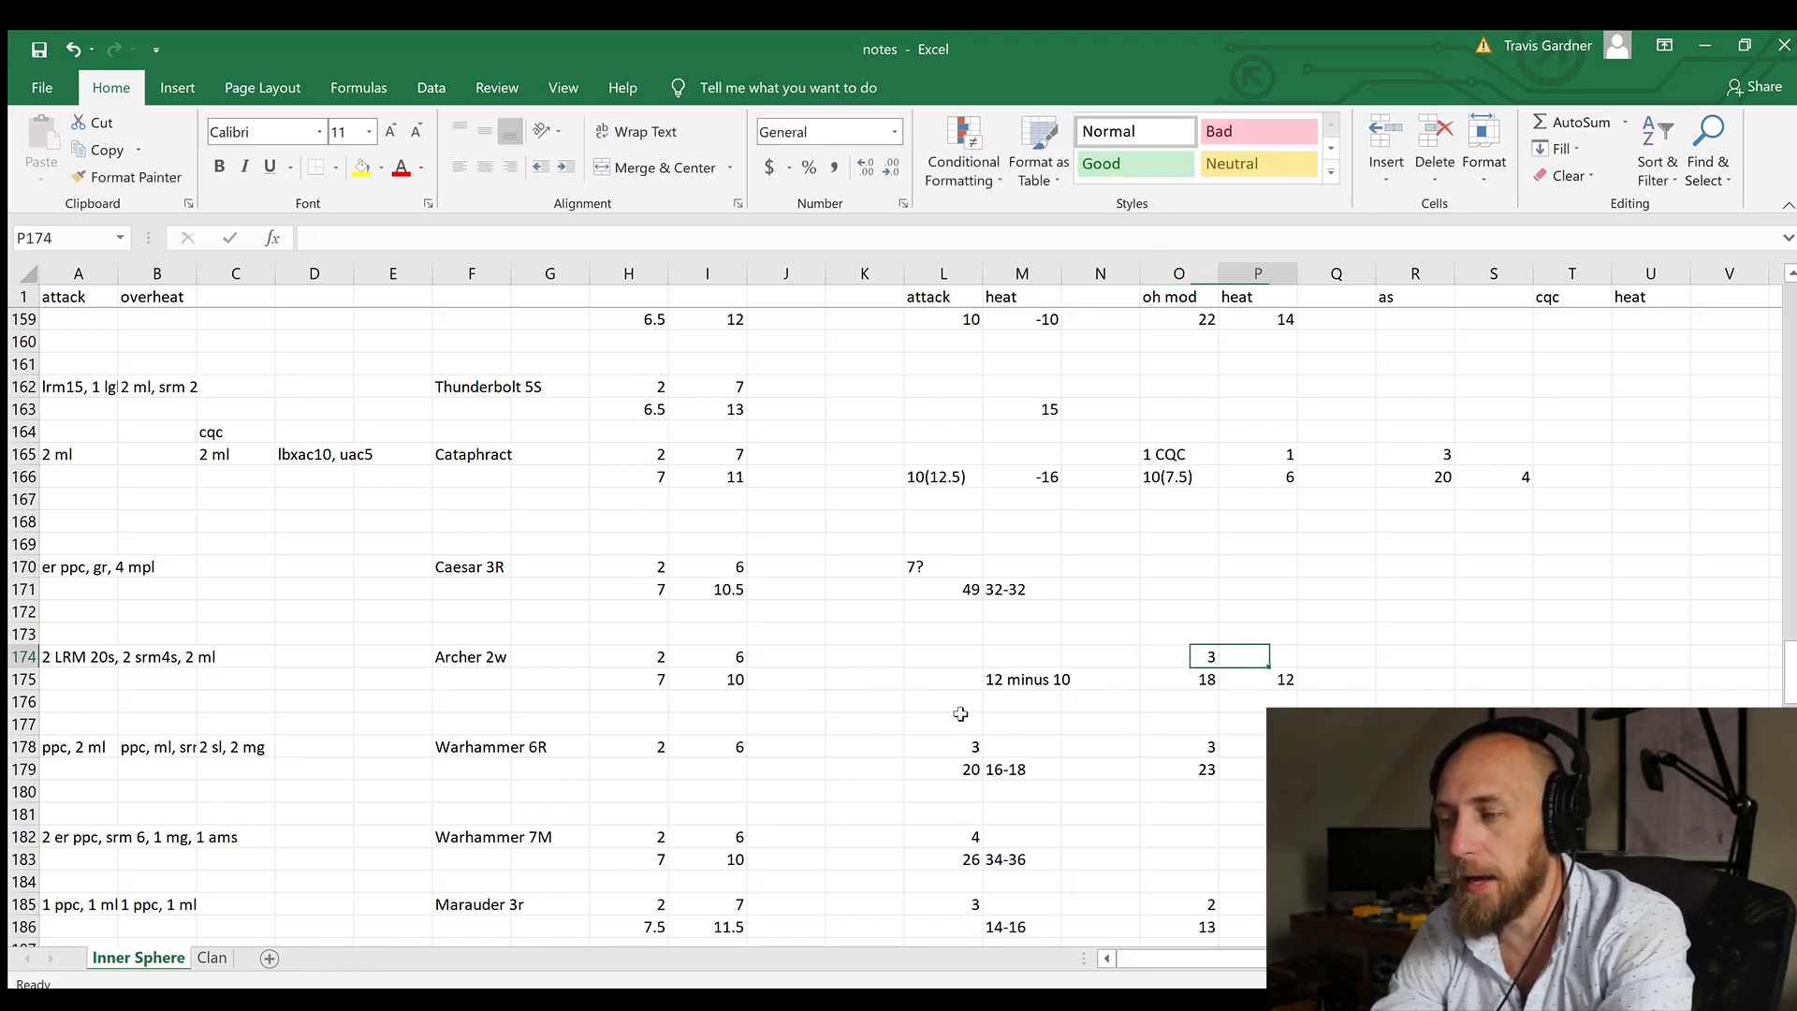
Step: Compare the Archer's attack heat entry in M175 with its overheat modifier and overheat heat values in columns O and P
key(Left)
key(Left)
key(Left)
key(Left)
key(Down)
key(Right)
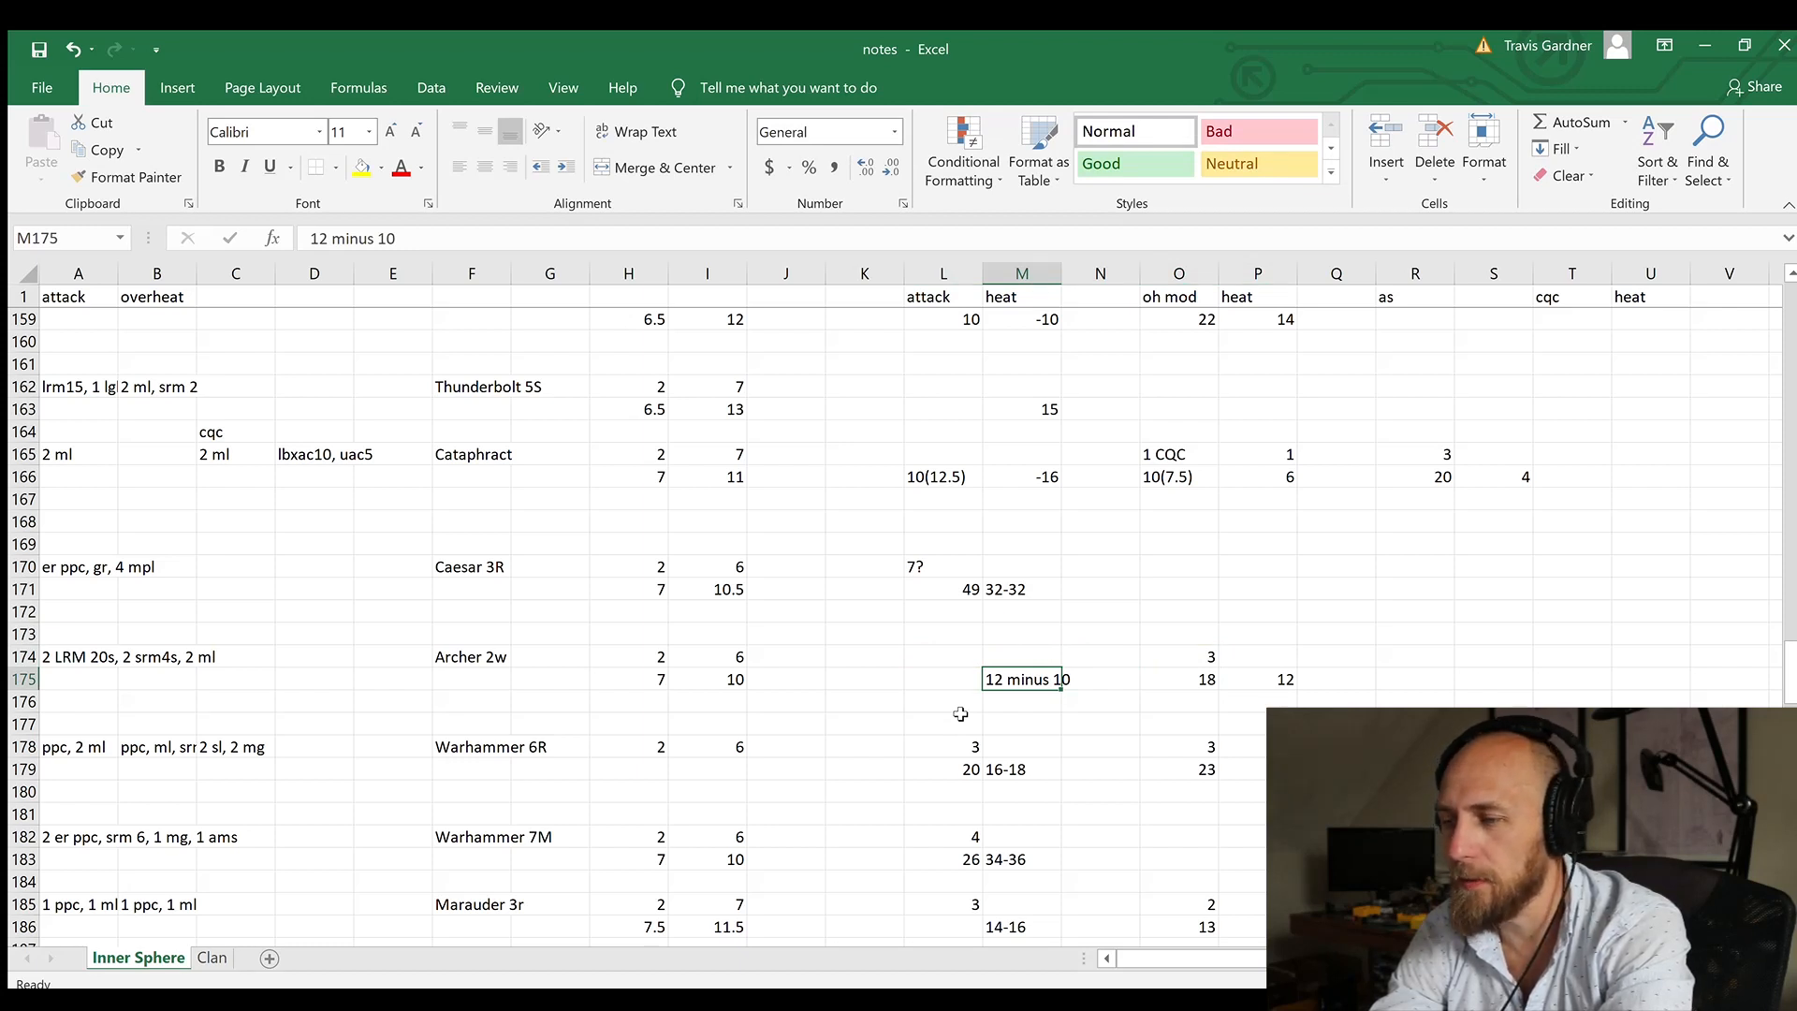
key(Left)
key(Up)
key(Down)
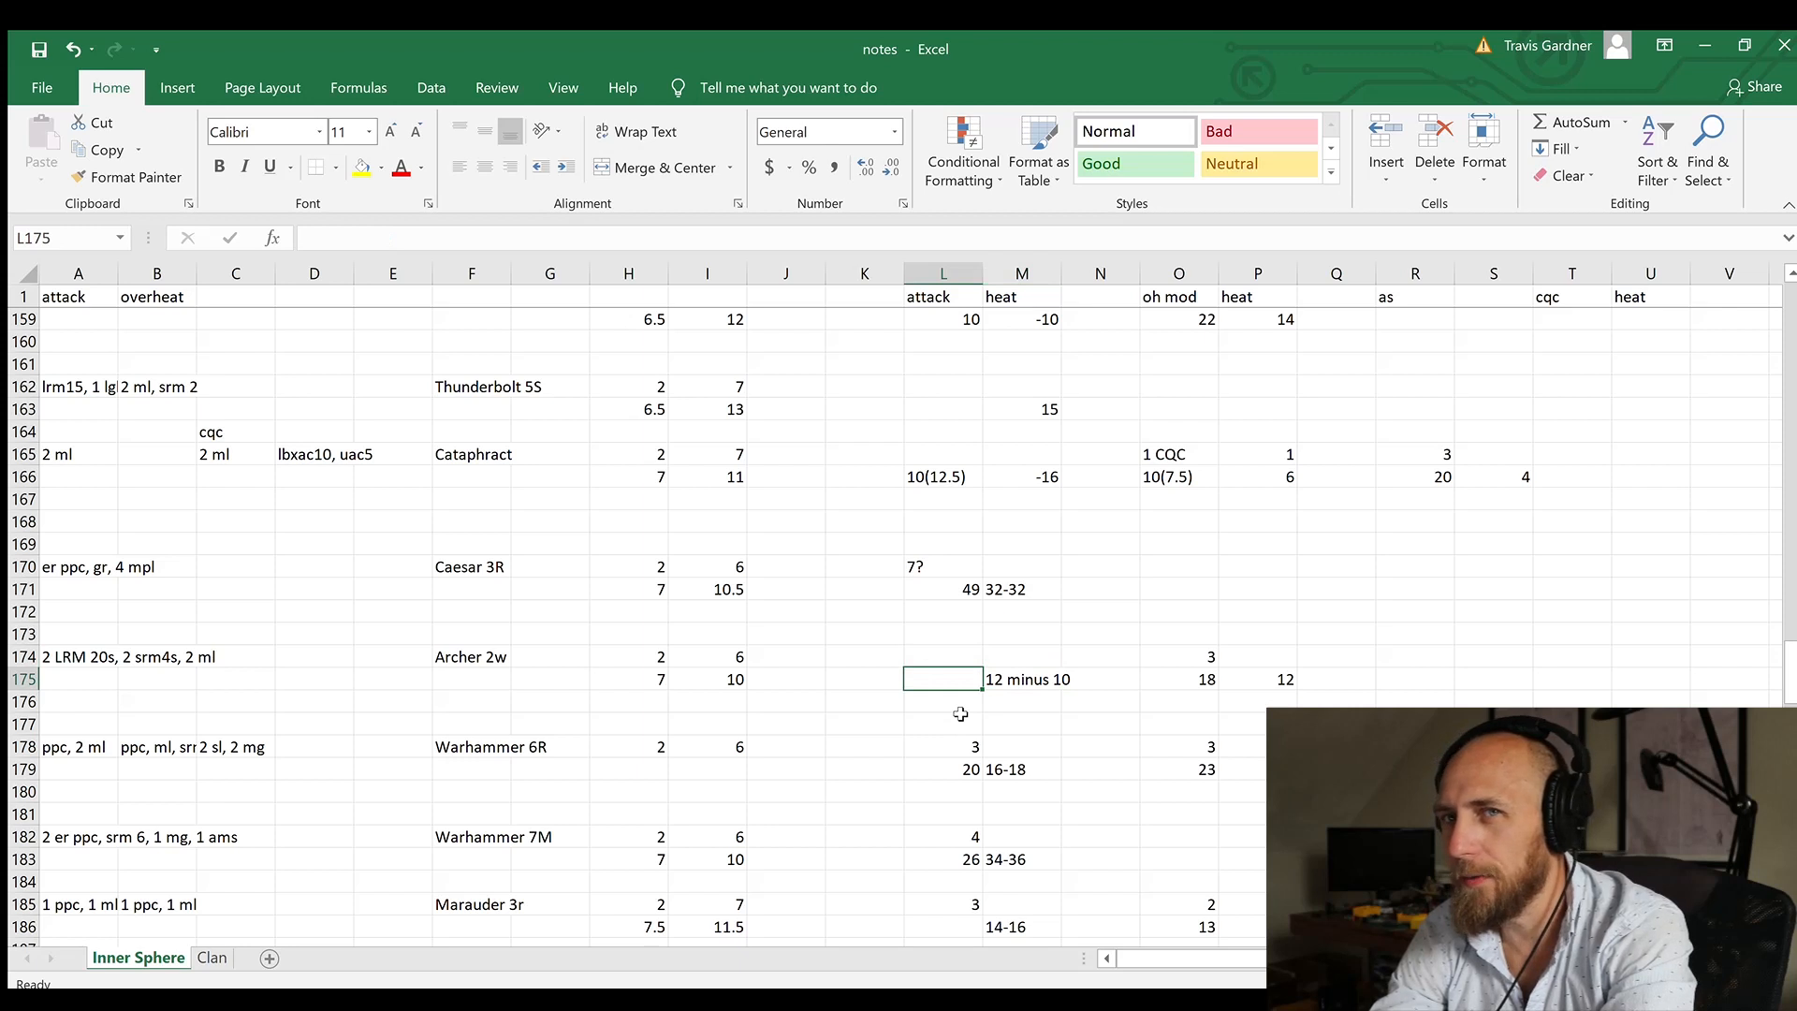
key(Right)
key(Right)
key(Right)
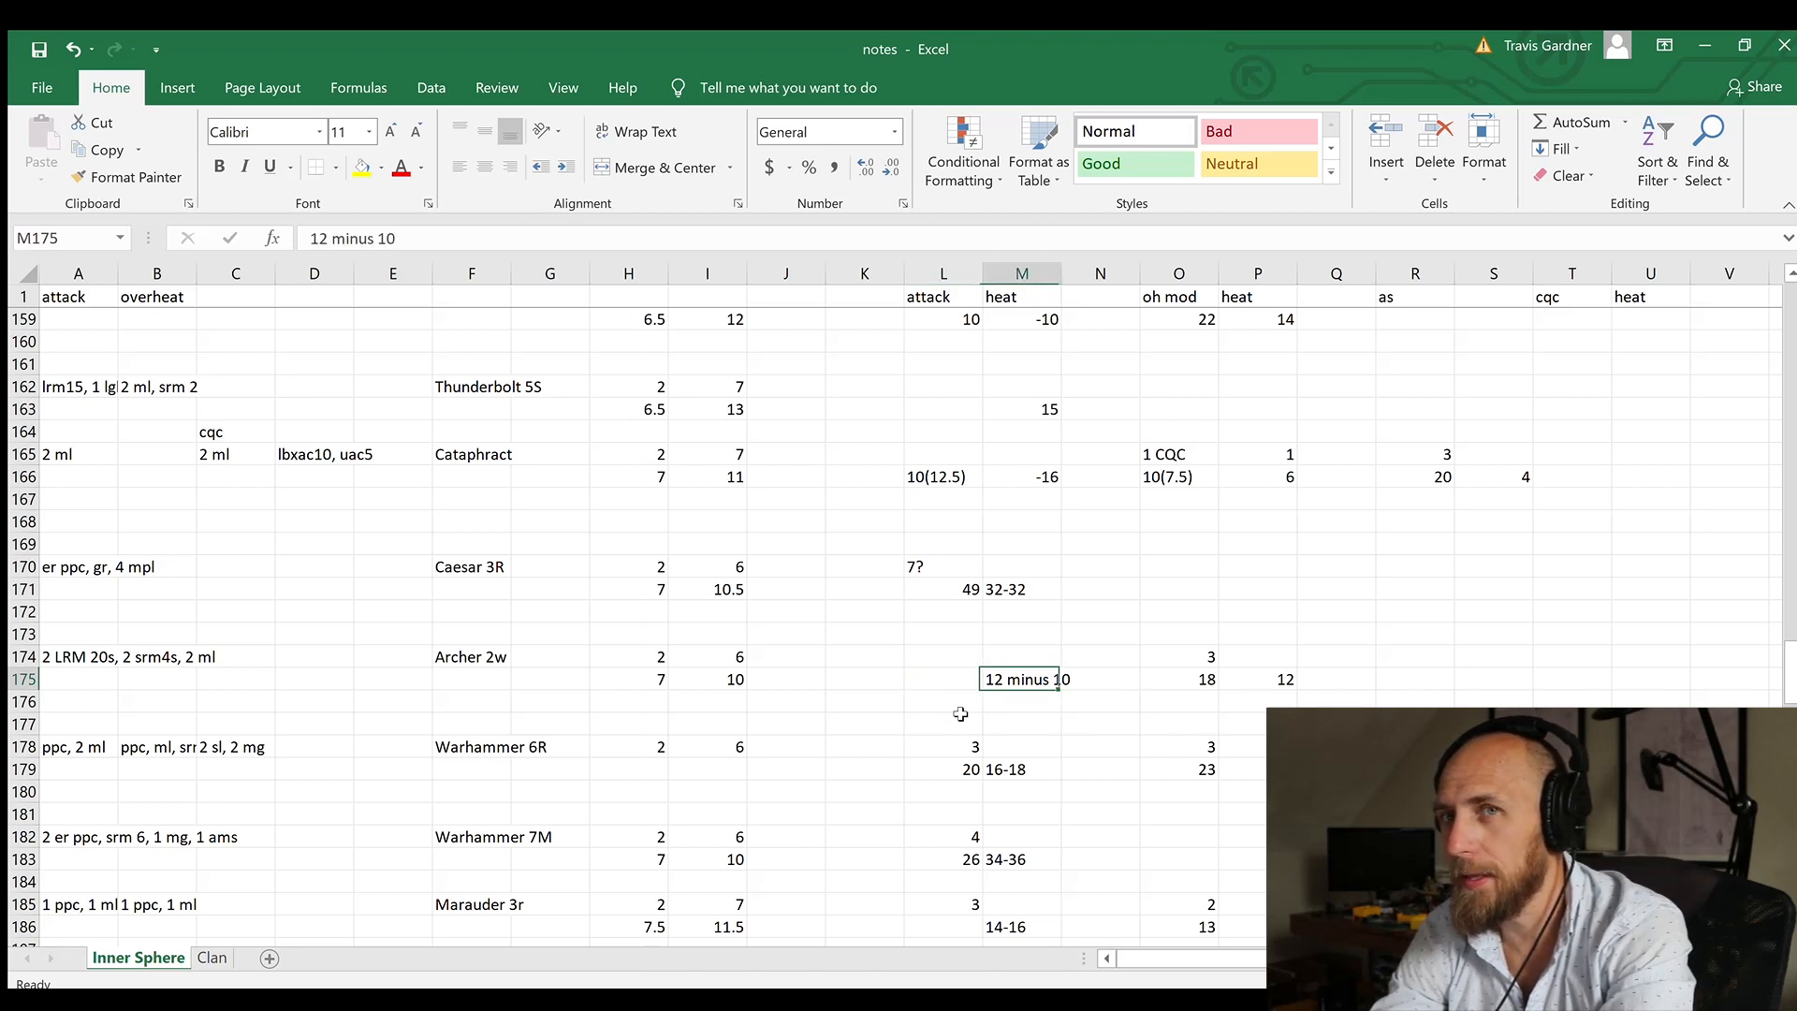
key(Up)
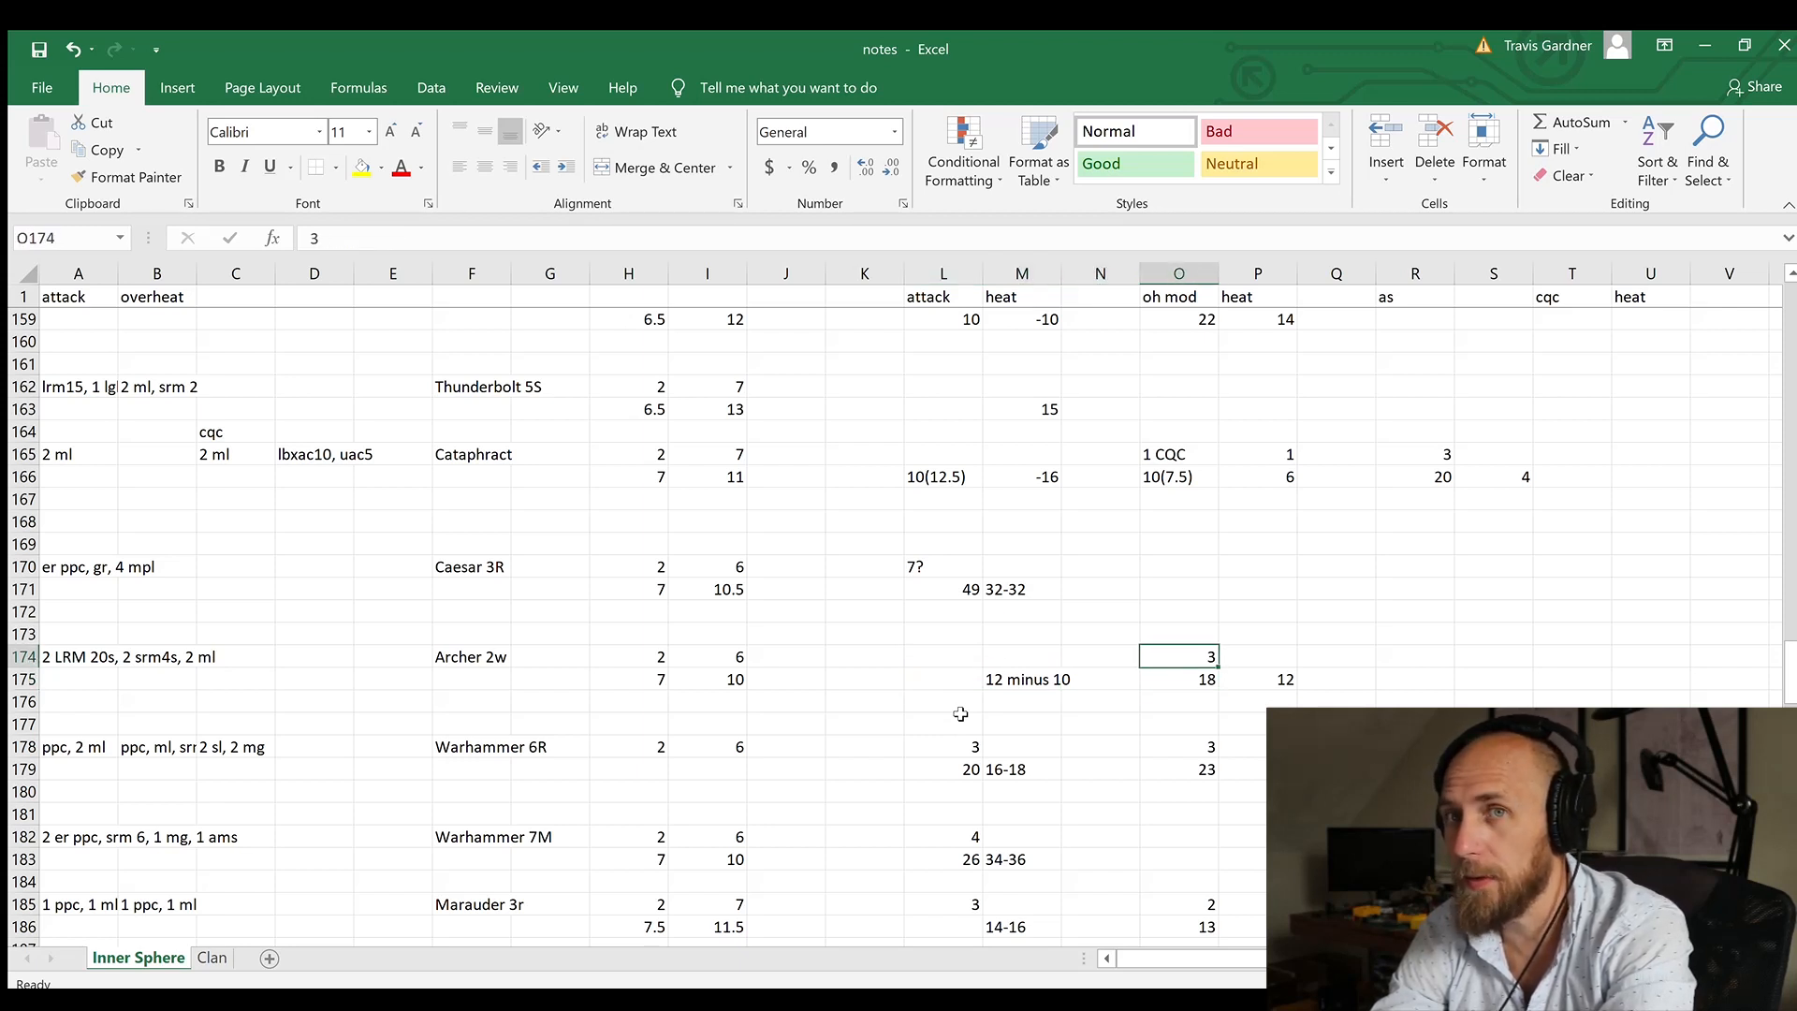
key(Right)
key(Down)
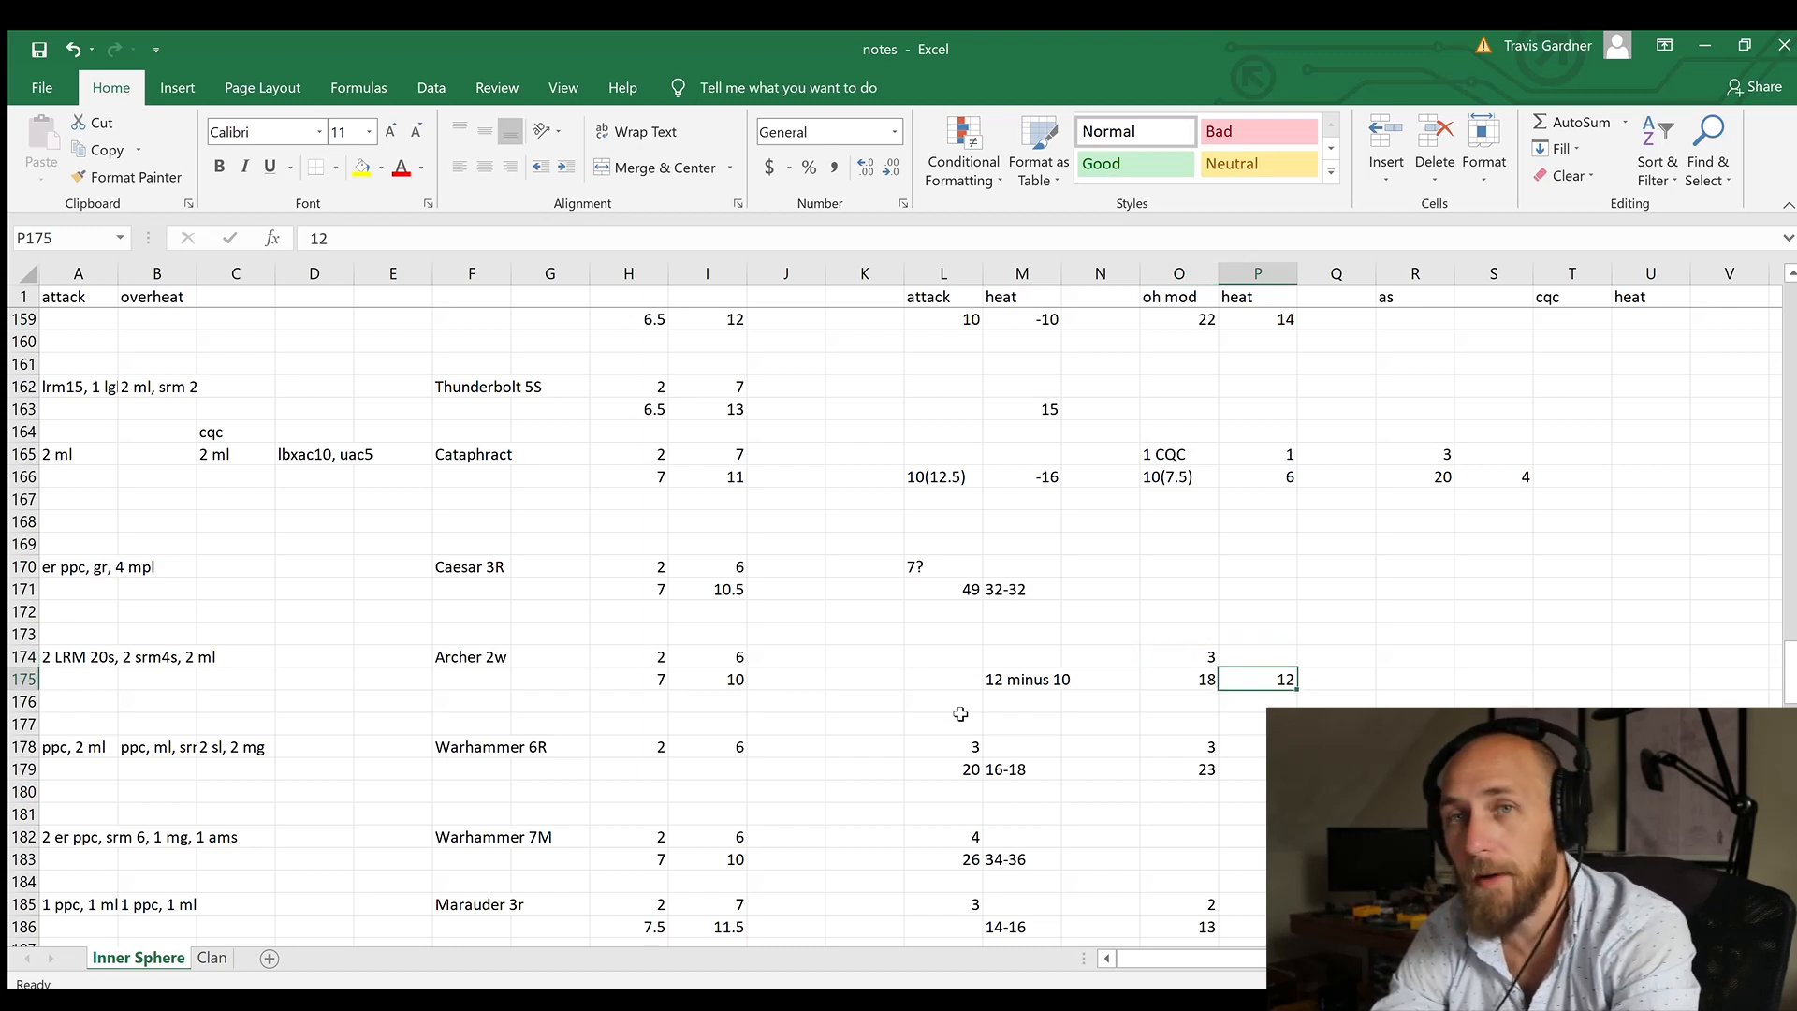
key(Left)
key(Left)
key(Left)
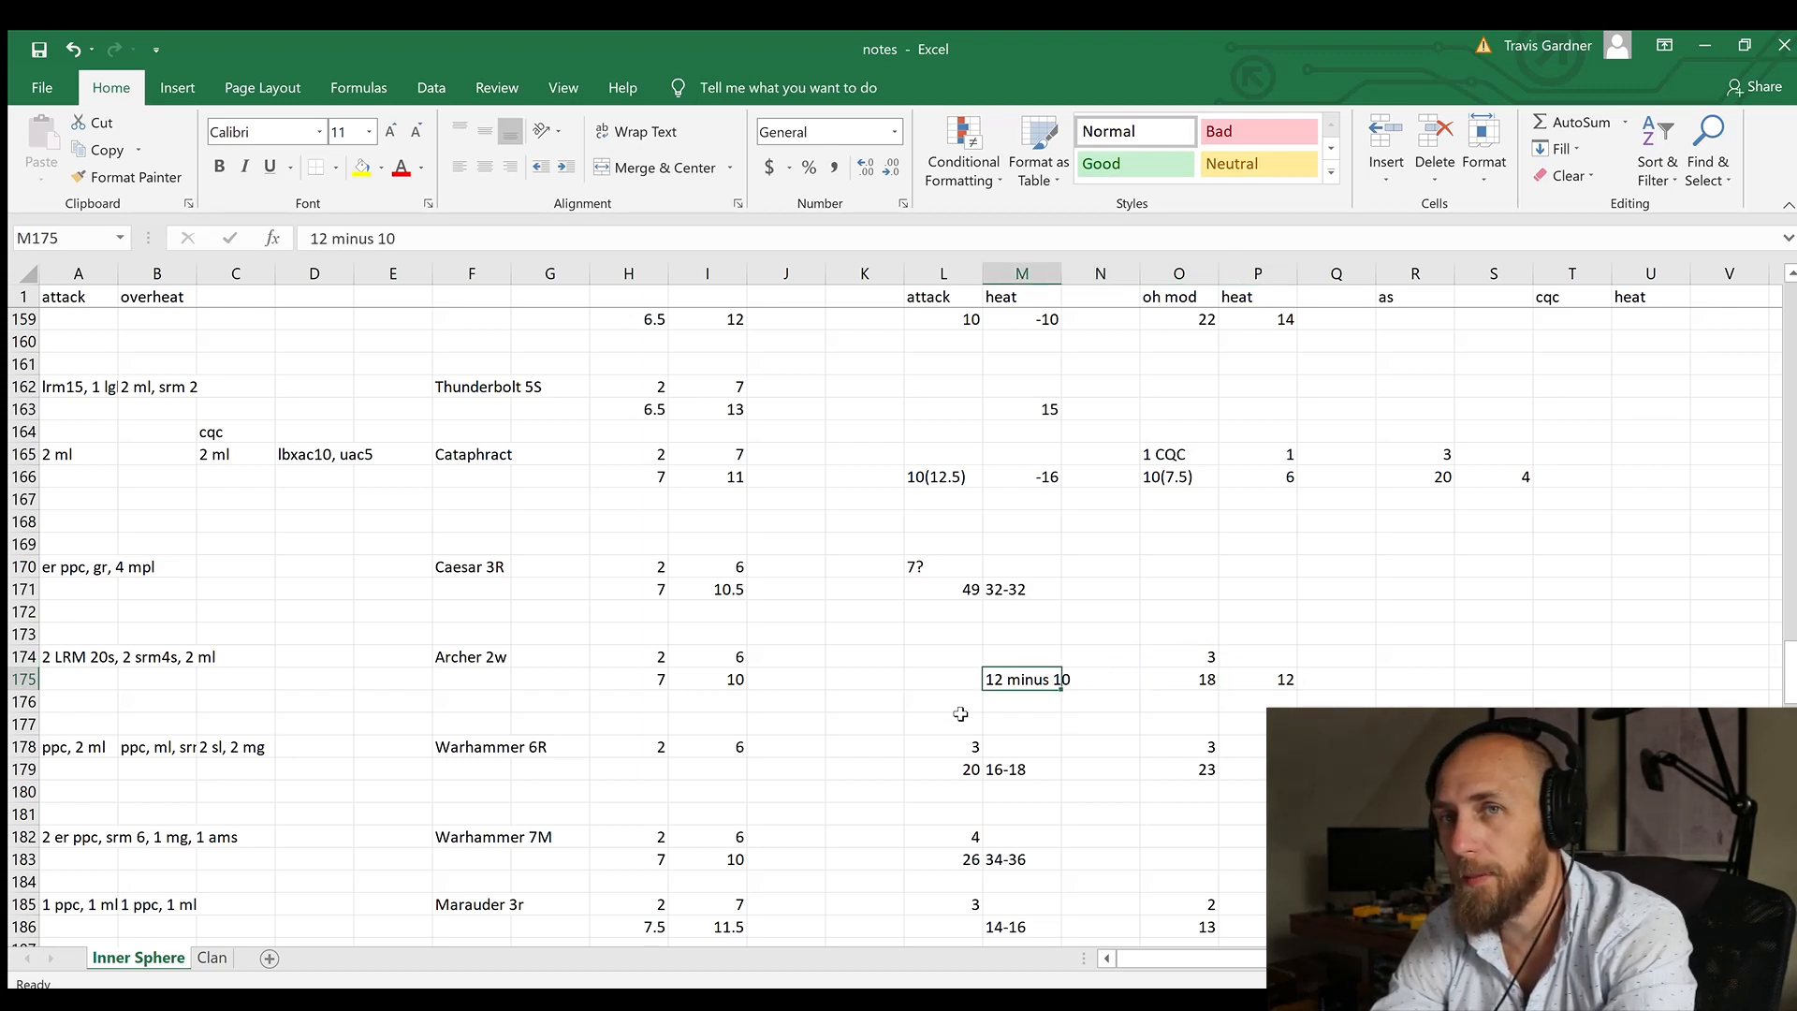
key(Right)
key(Right)
key(Right)
key(Right)
key(Left)
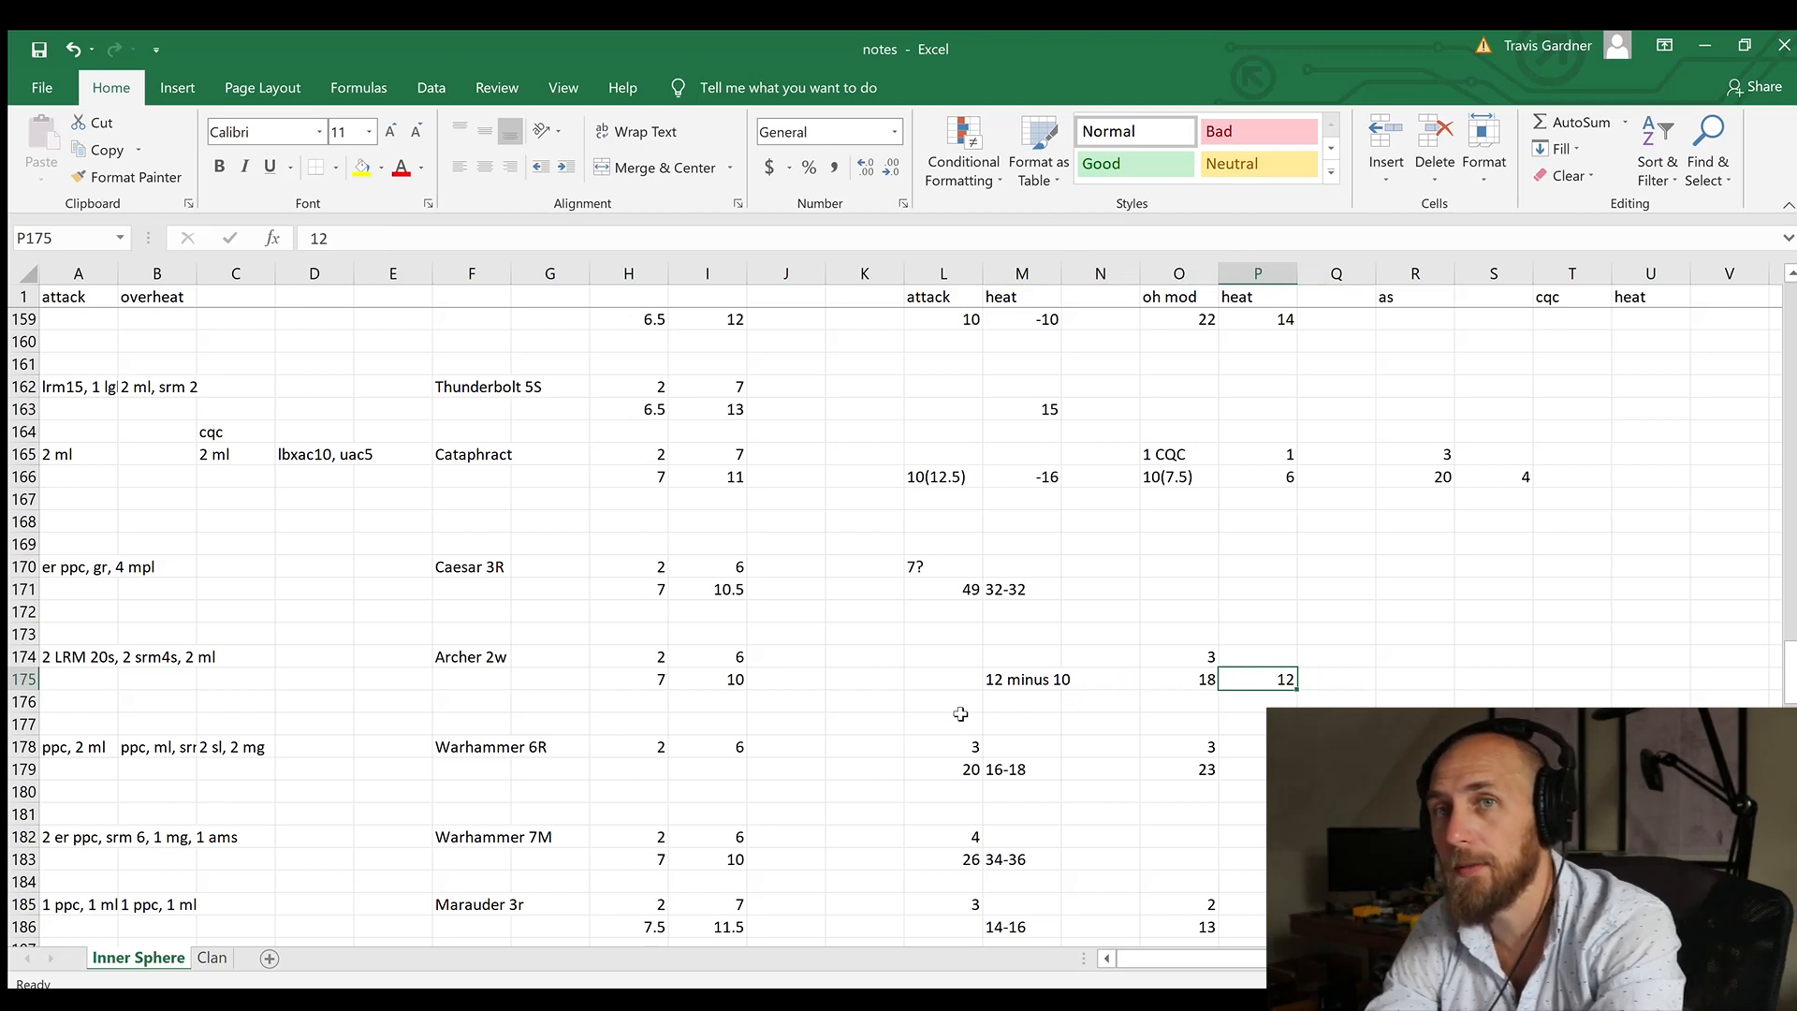
Step: Enter 3 as the Archer's overheat heat in cell P174
key(Up)
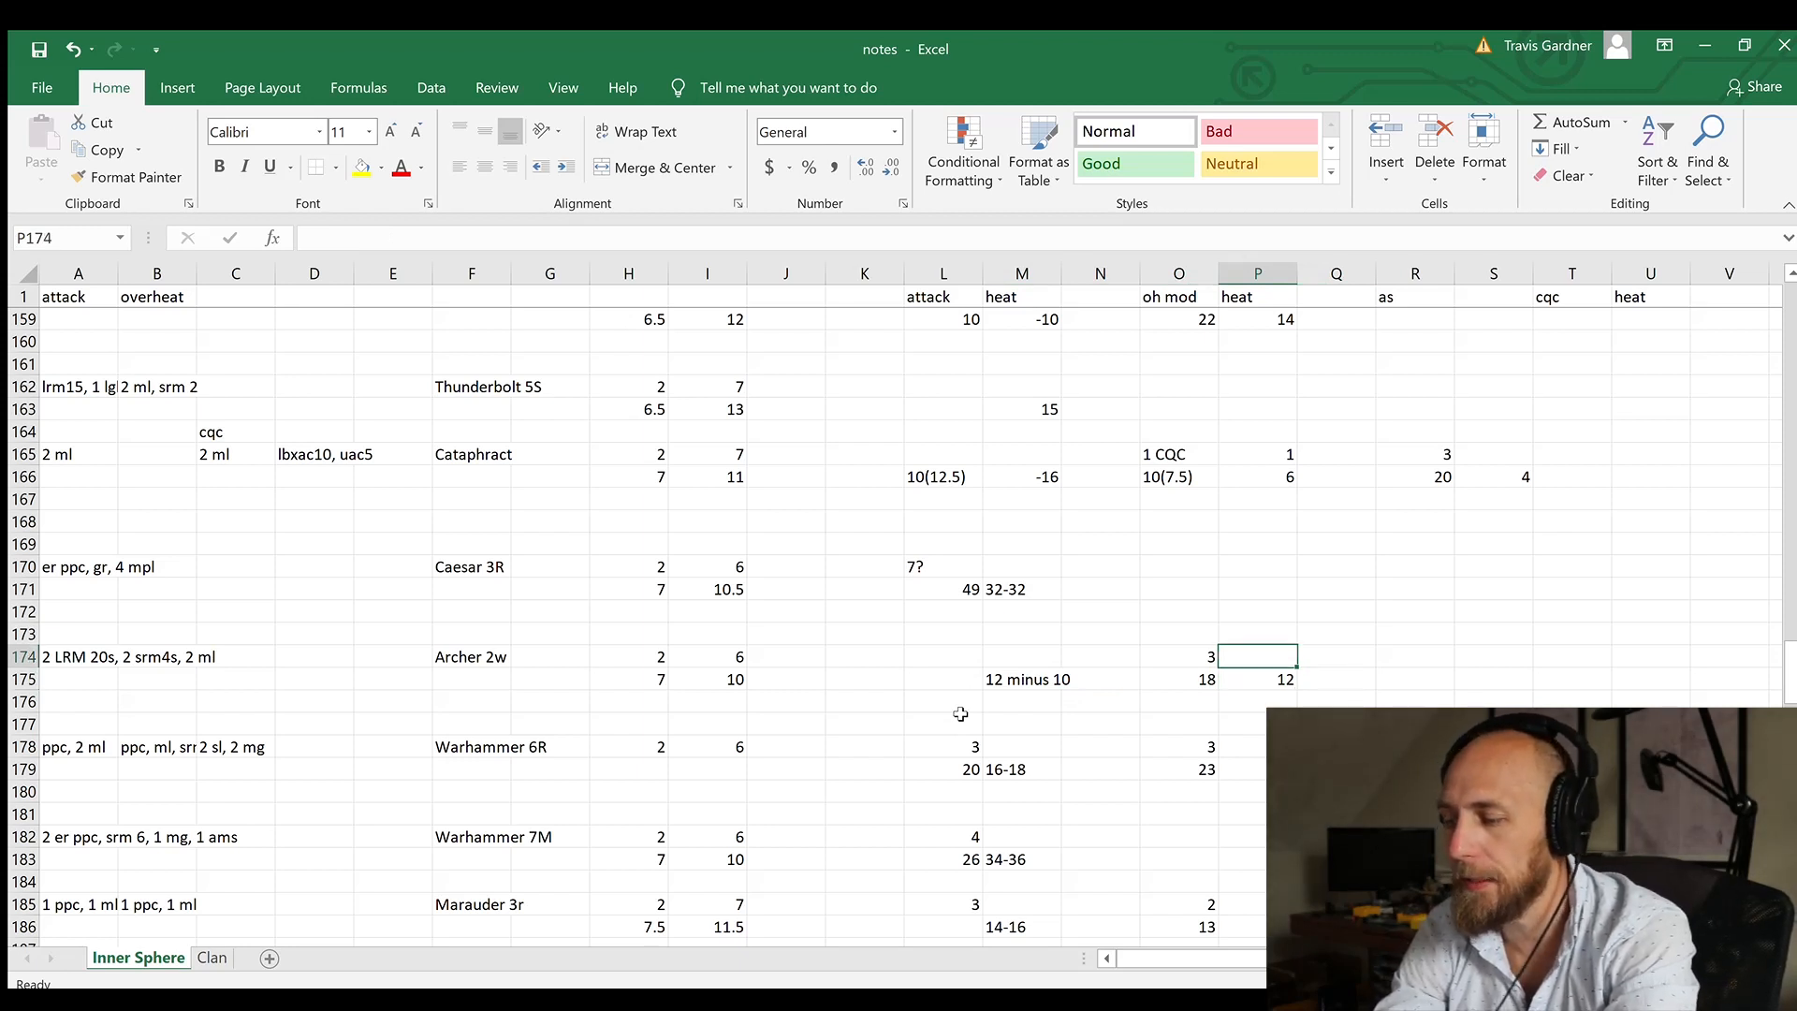
text(3)
key(Return)
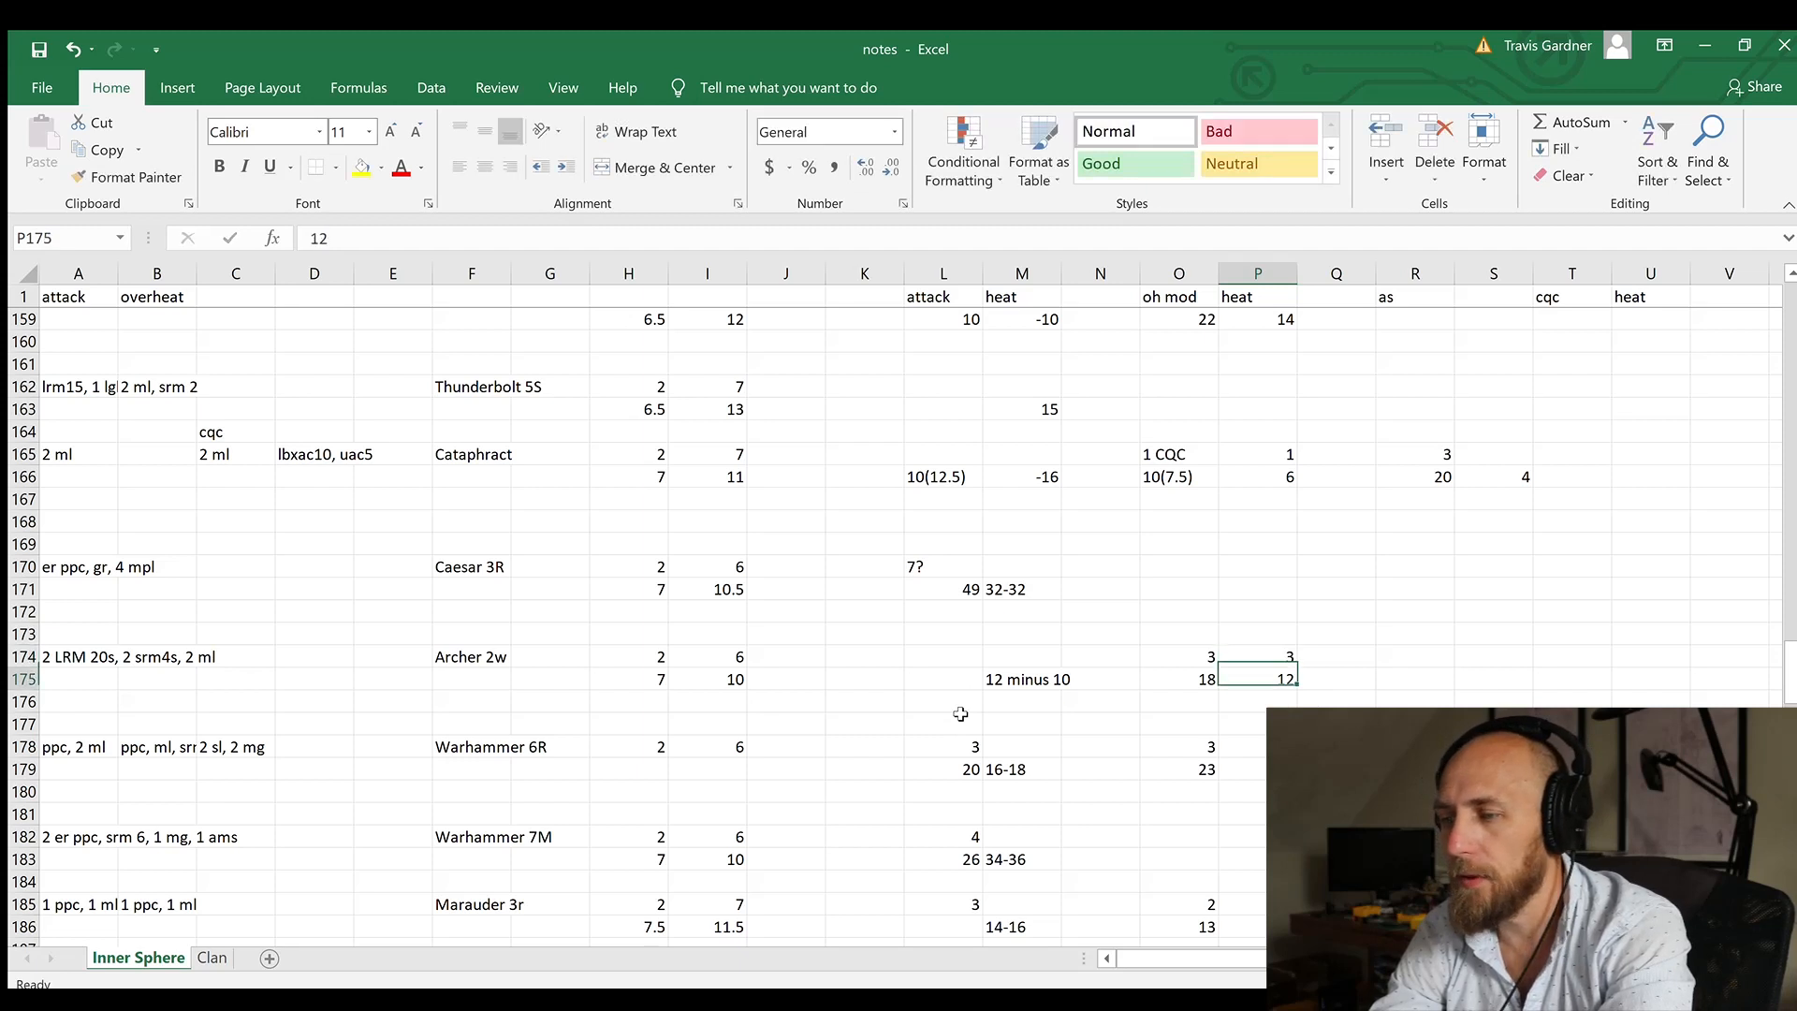
Step: Split the Archer's weapon list, keeping "2 LRM 20s" in attack cell A174 and "2 srm4s, 2 ml" in overheat cell B174
key(Left)
key(Up)
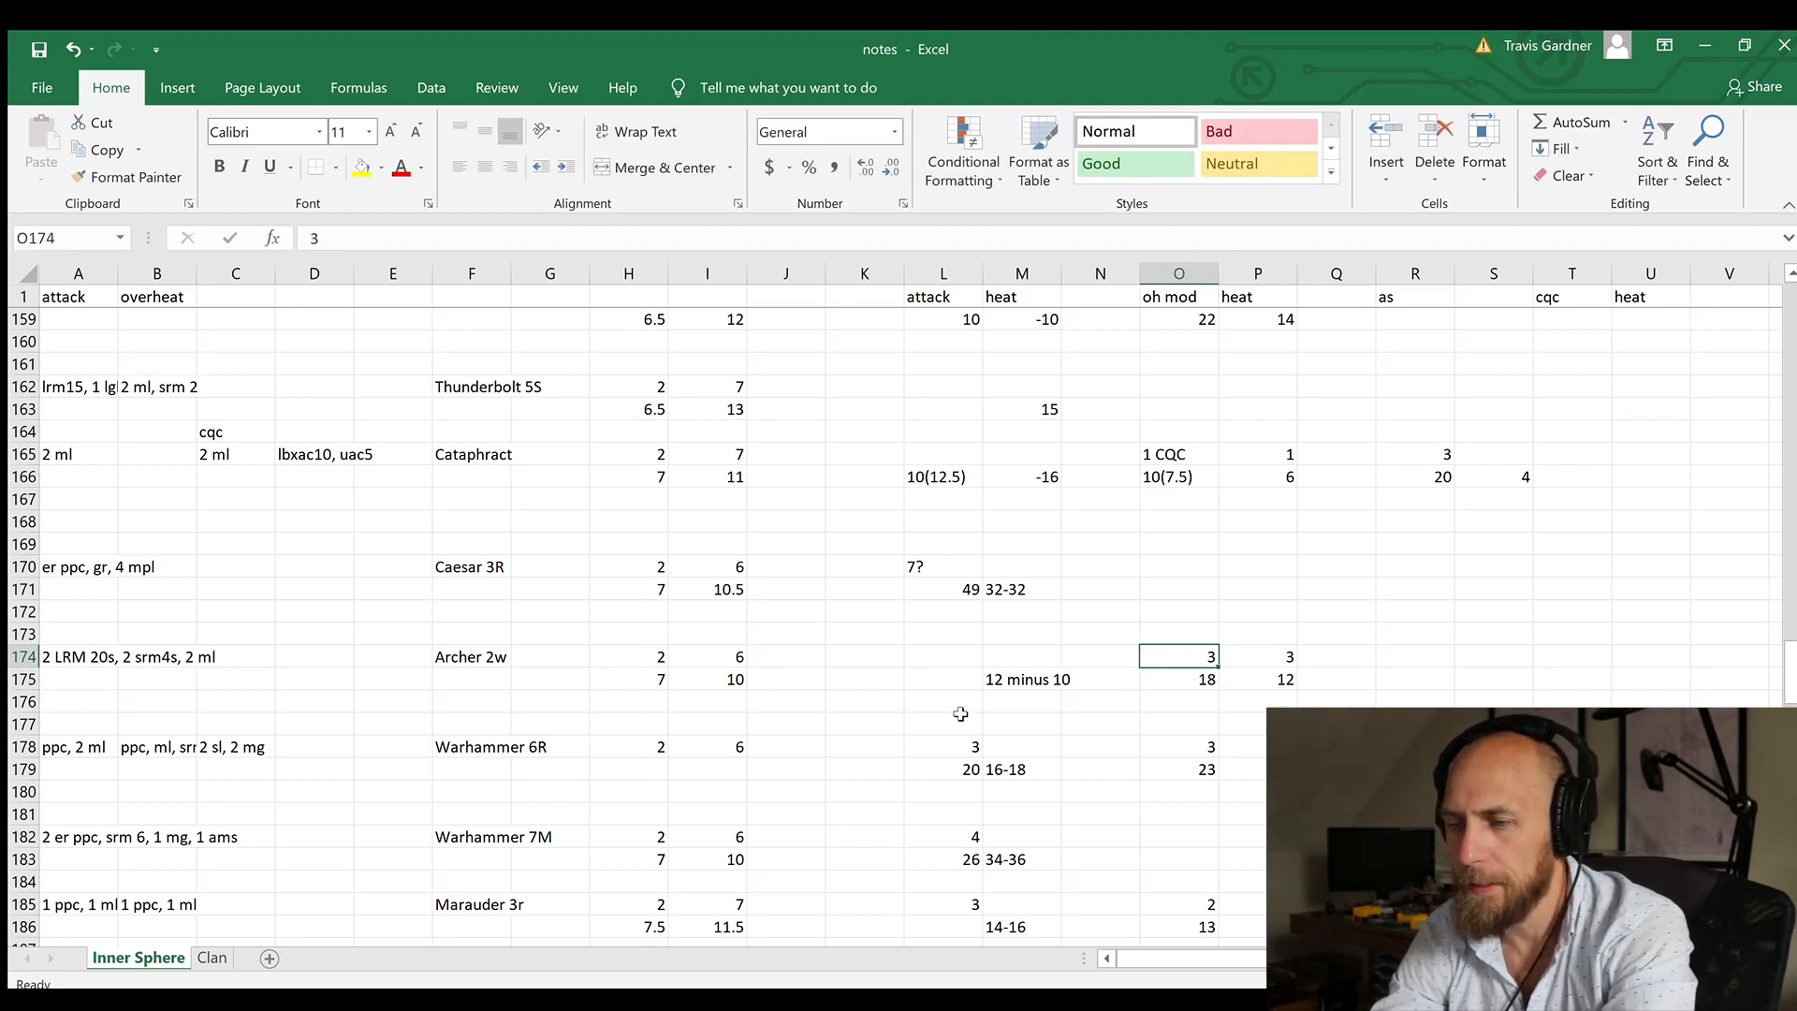
key(Left)
key(Left)
key(Left)
key(Left)
key(Left)
key(Left)
key(Left)
key(Left)
key(Left)
key(Left)
key(Left)
key(Left)
key(Left)
key(Left)
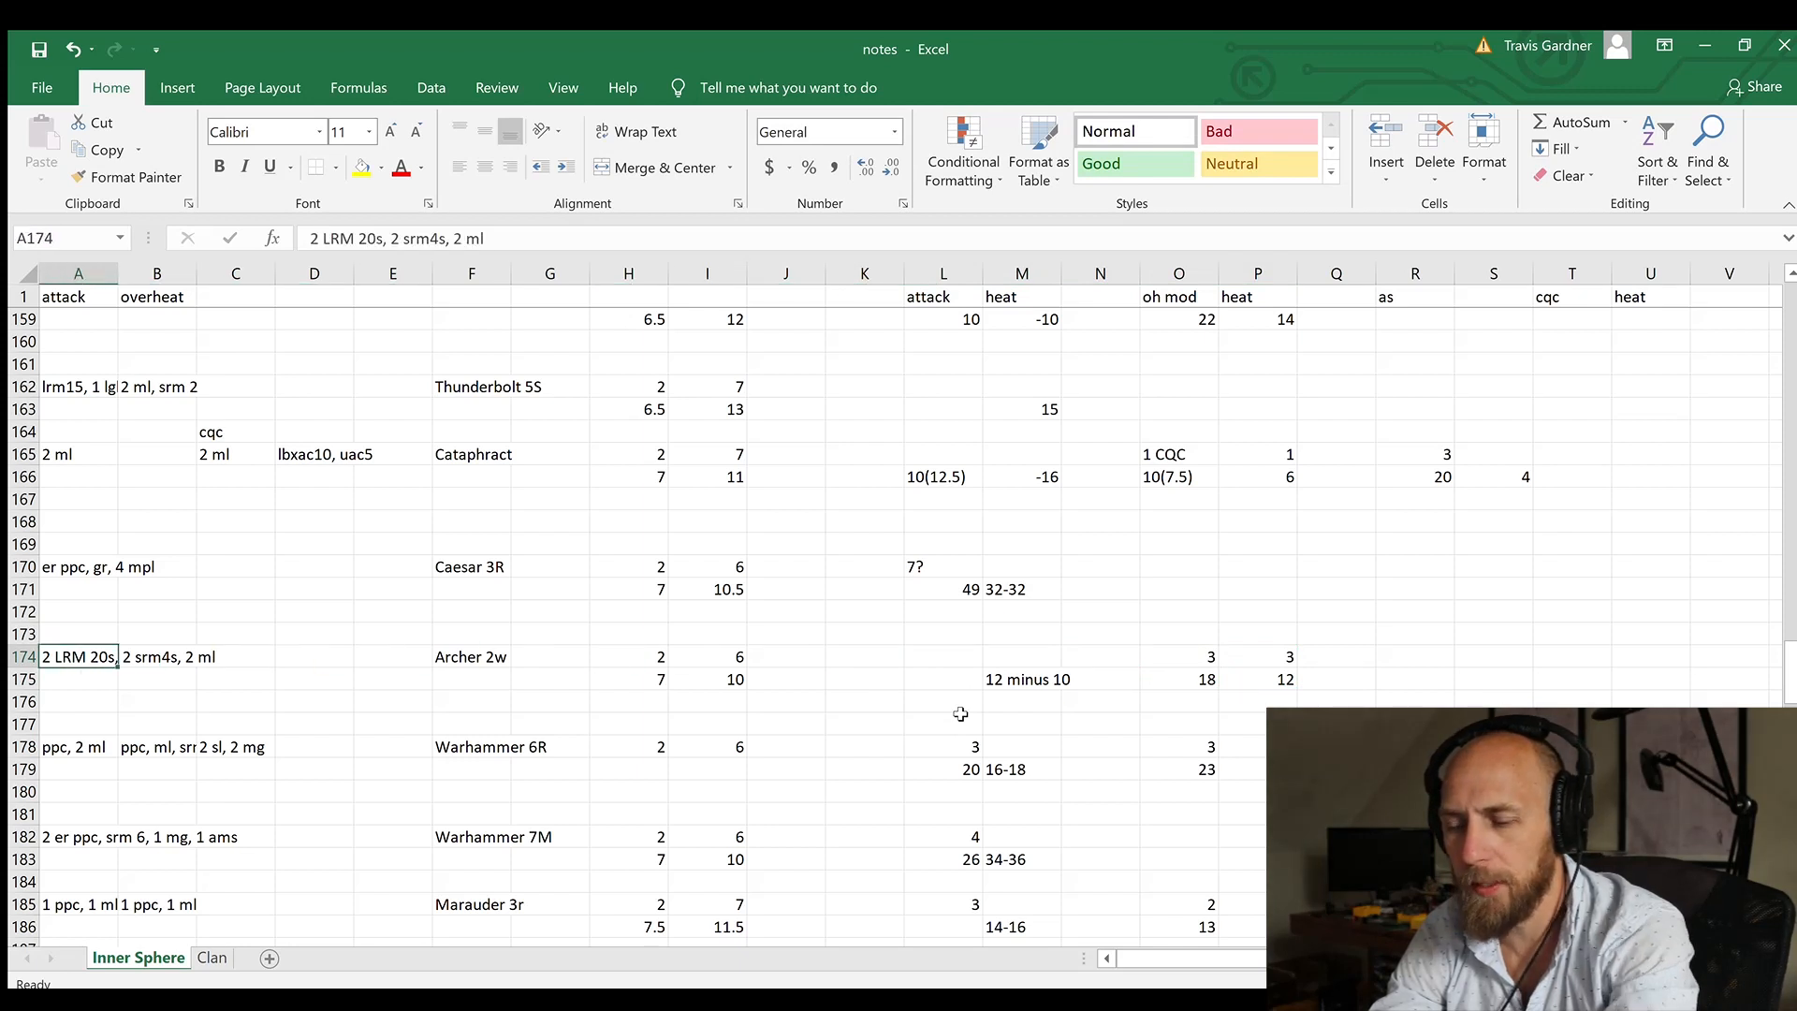
key(ctrl+c)
key(Right)
key(ctrl+v)
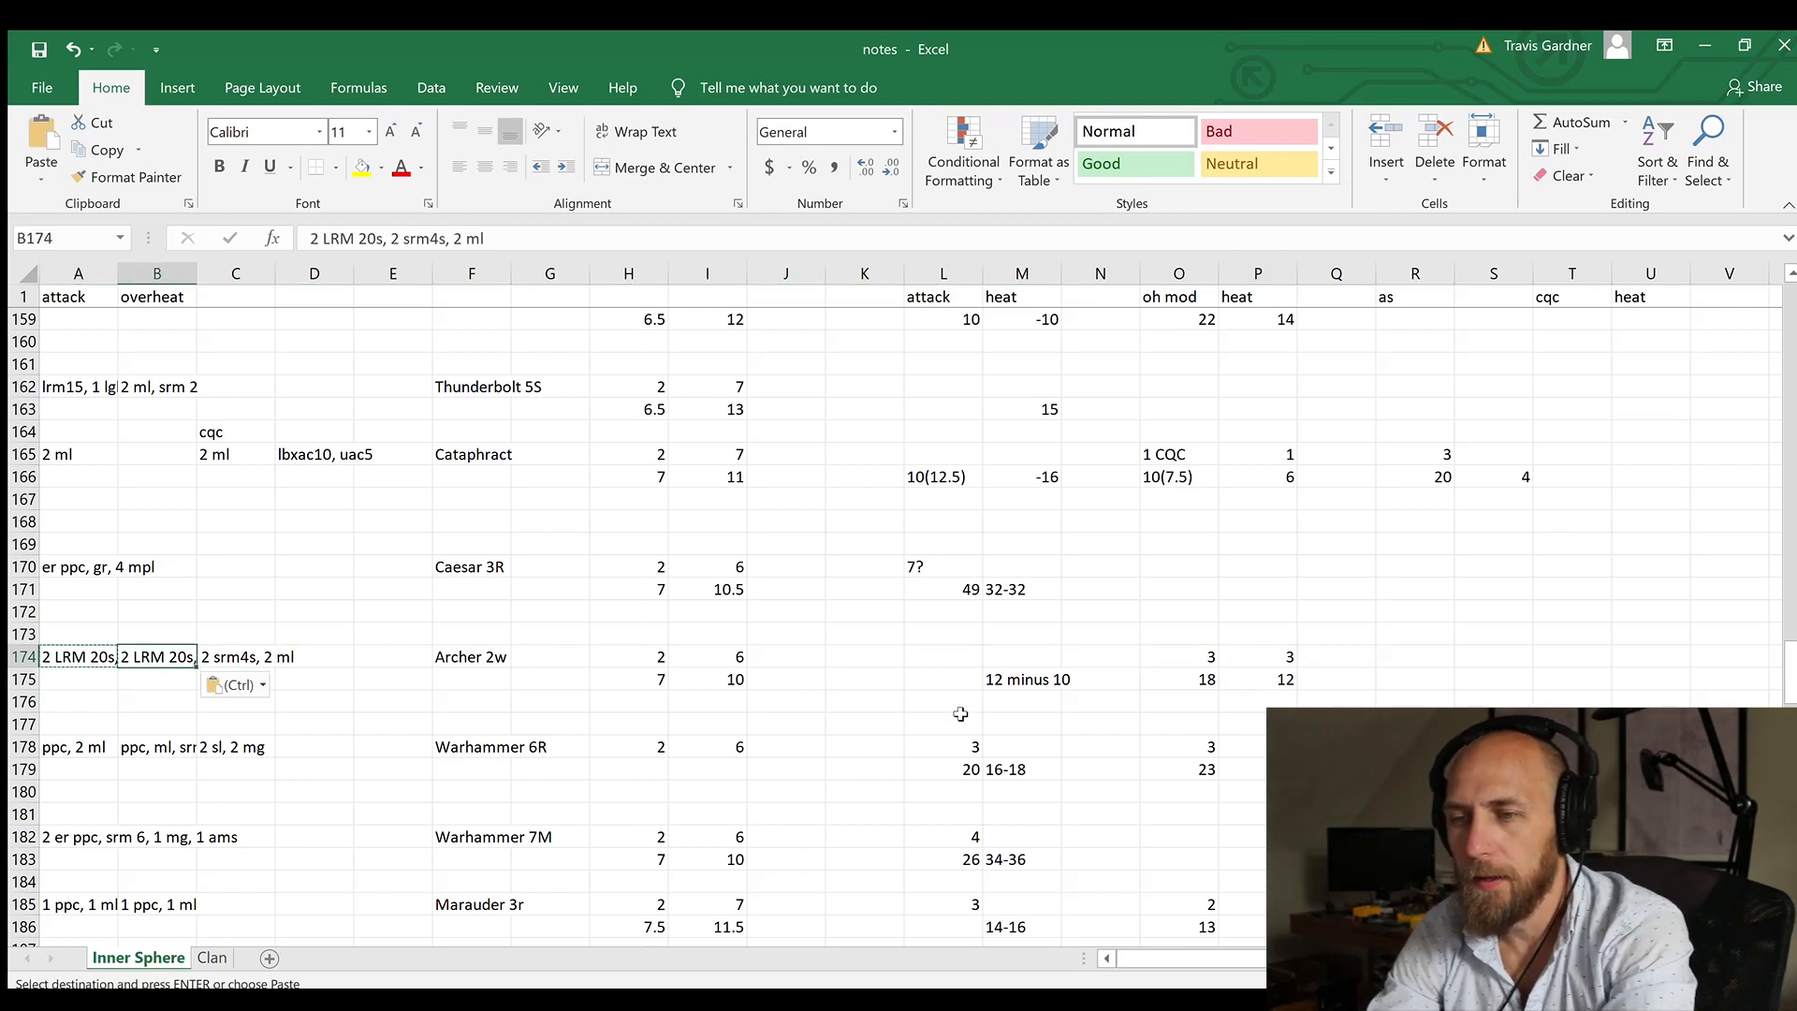
drag(489, 239, 249, 239)
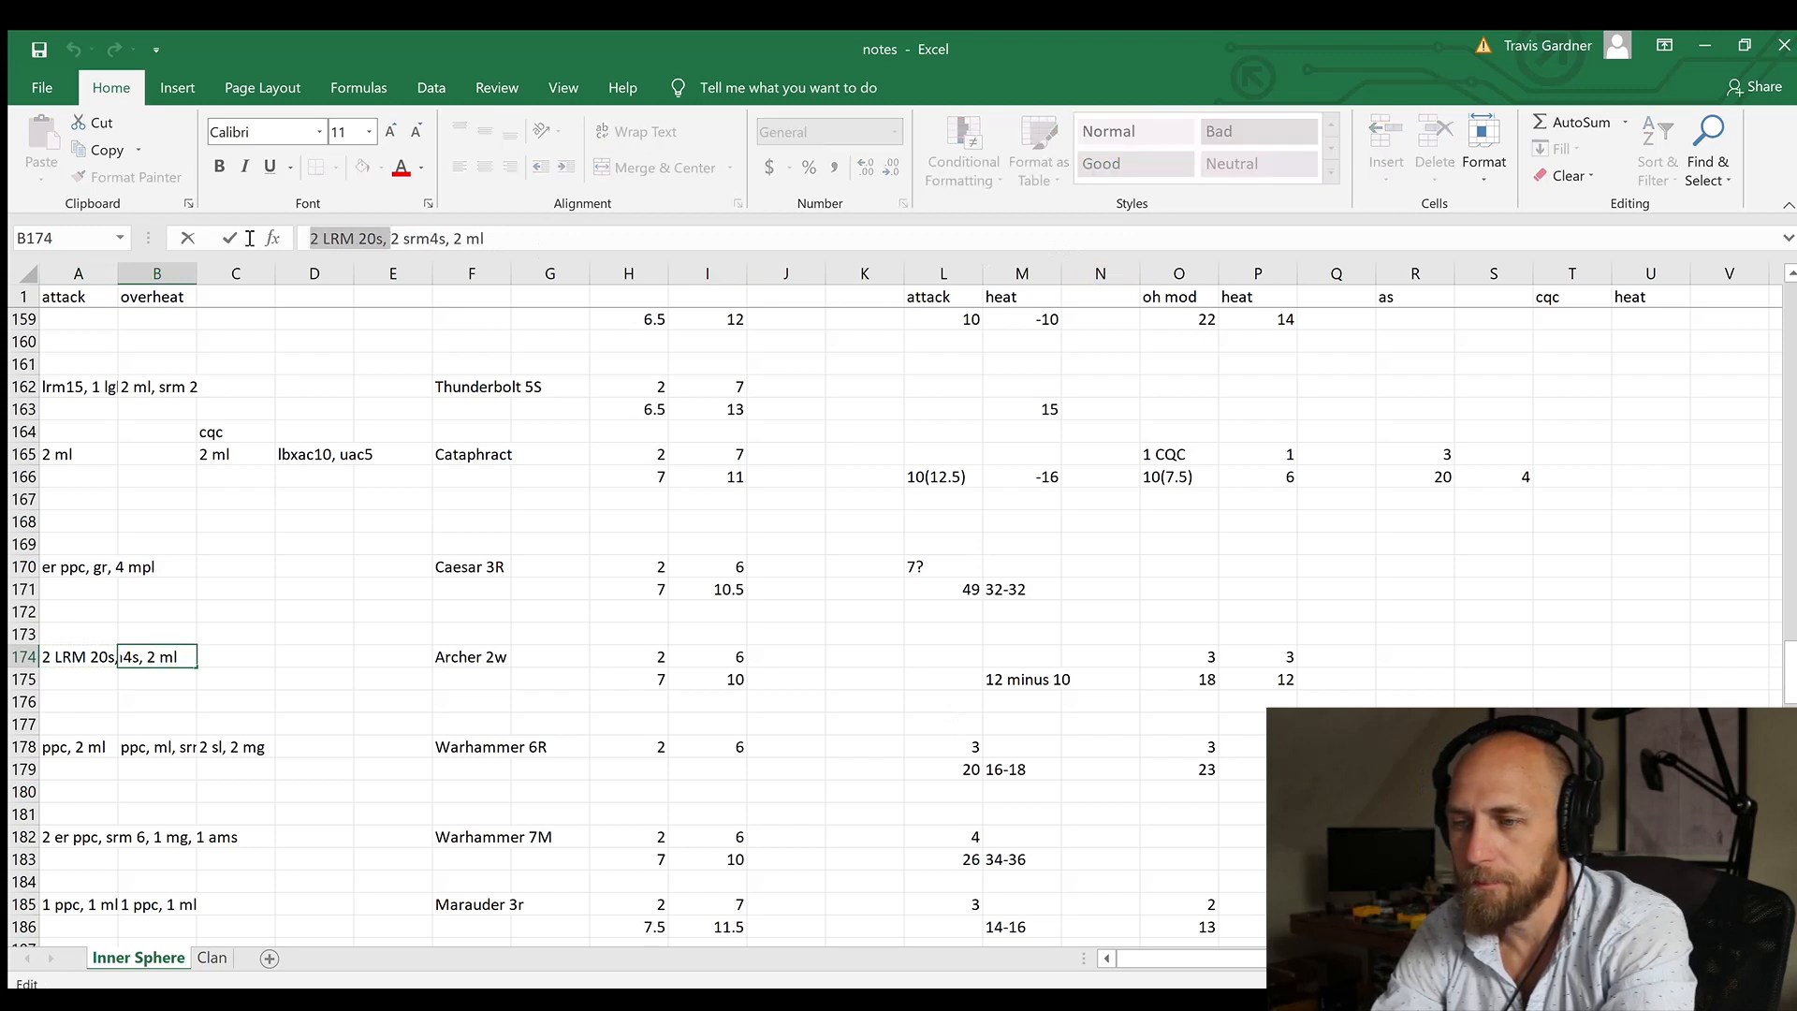
key(BackSpace)
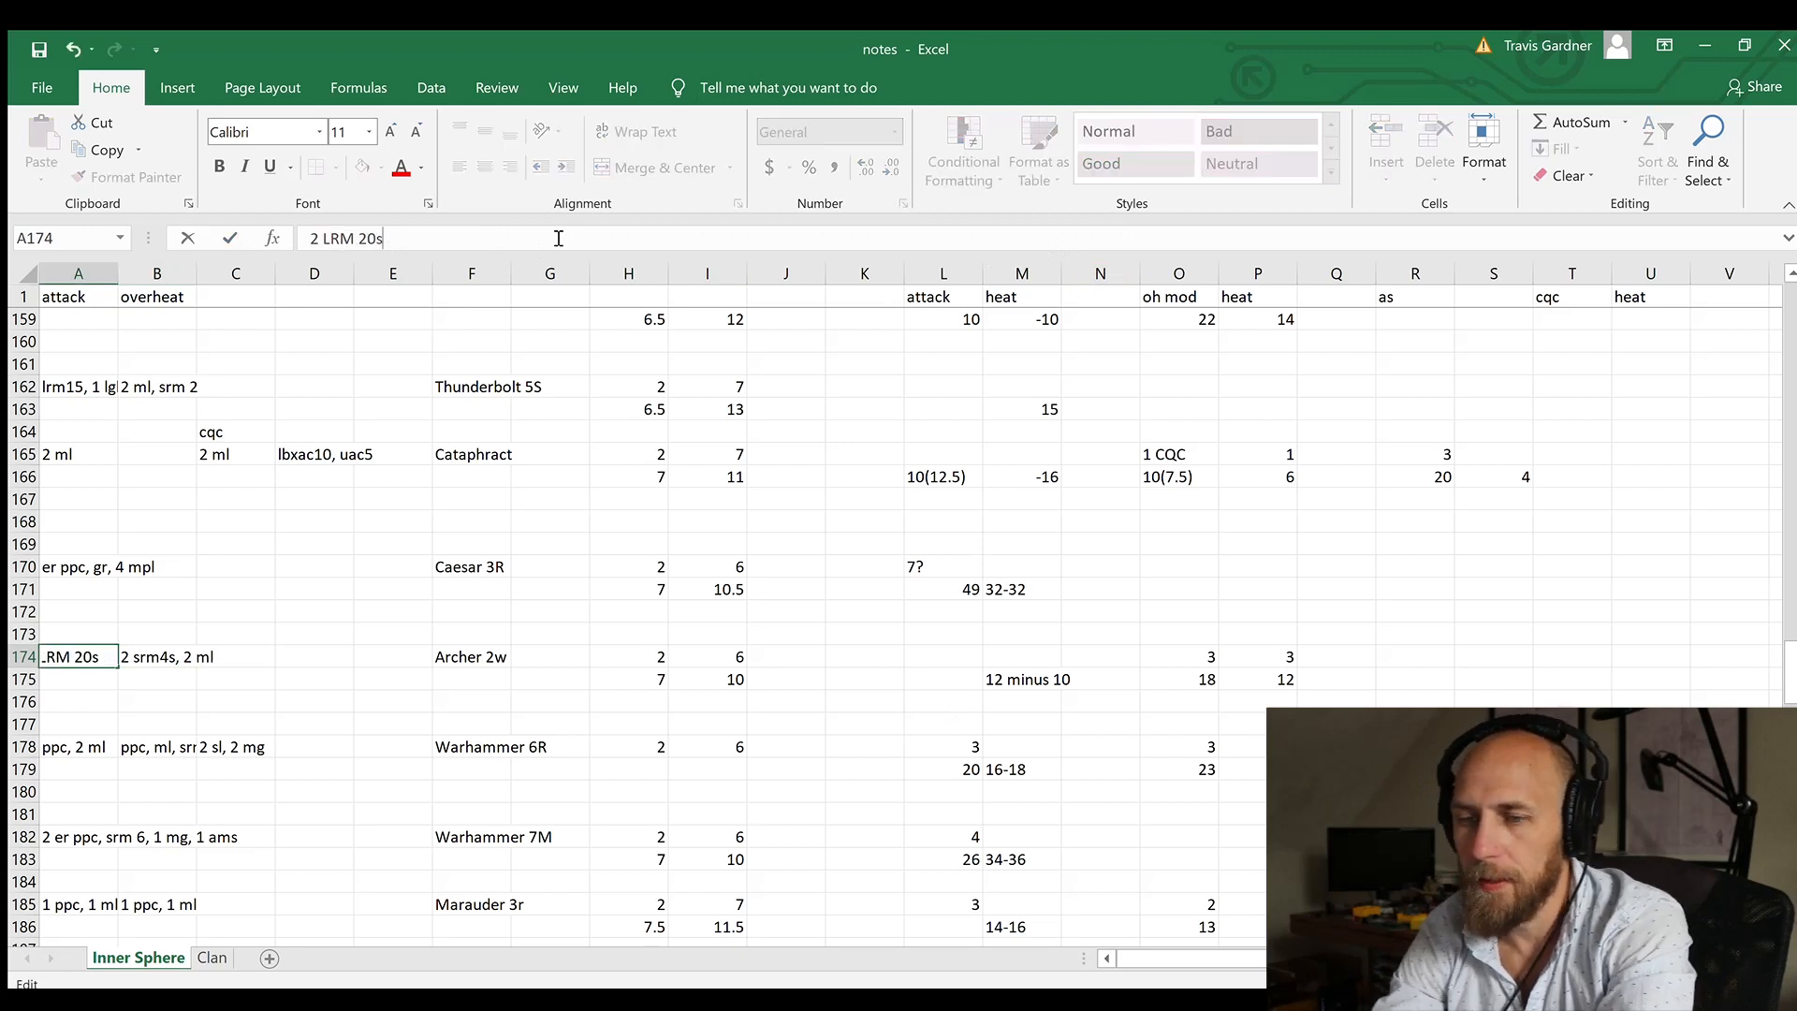
key(Return)
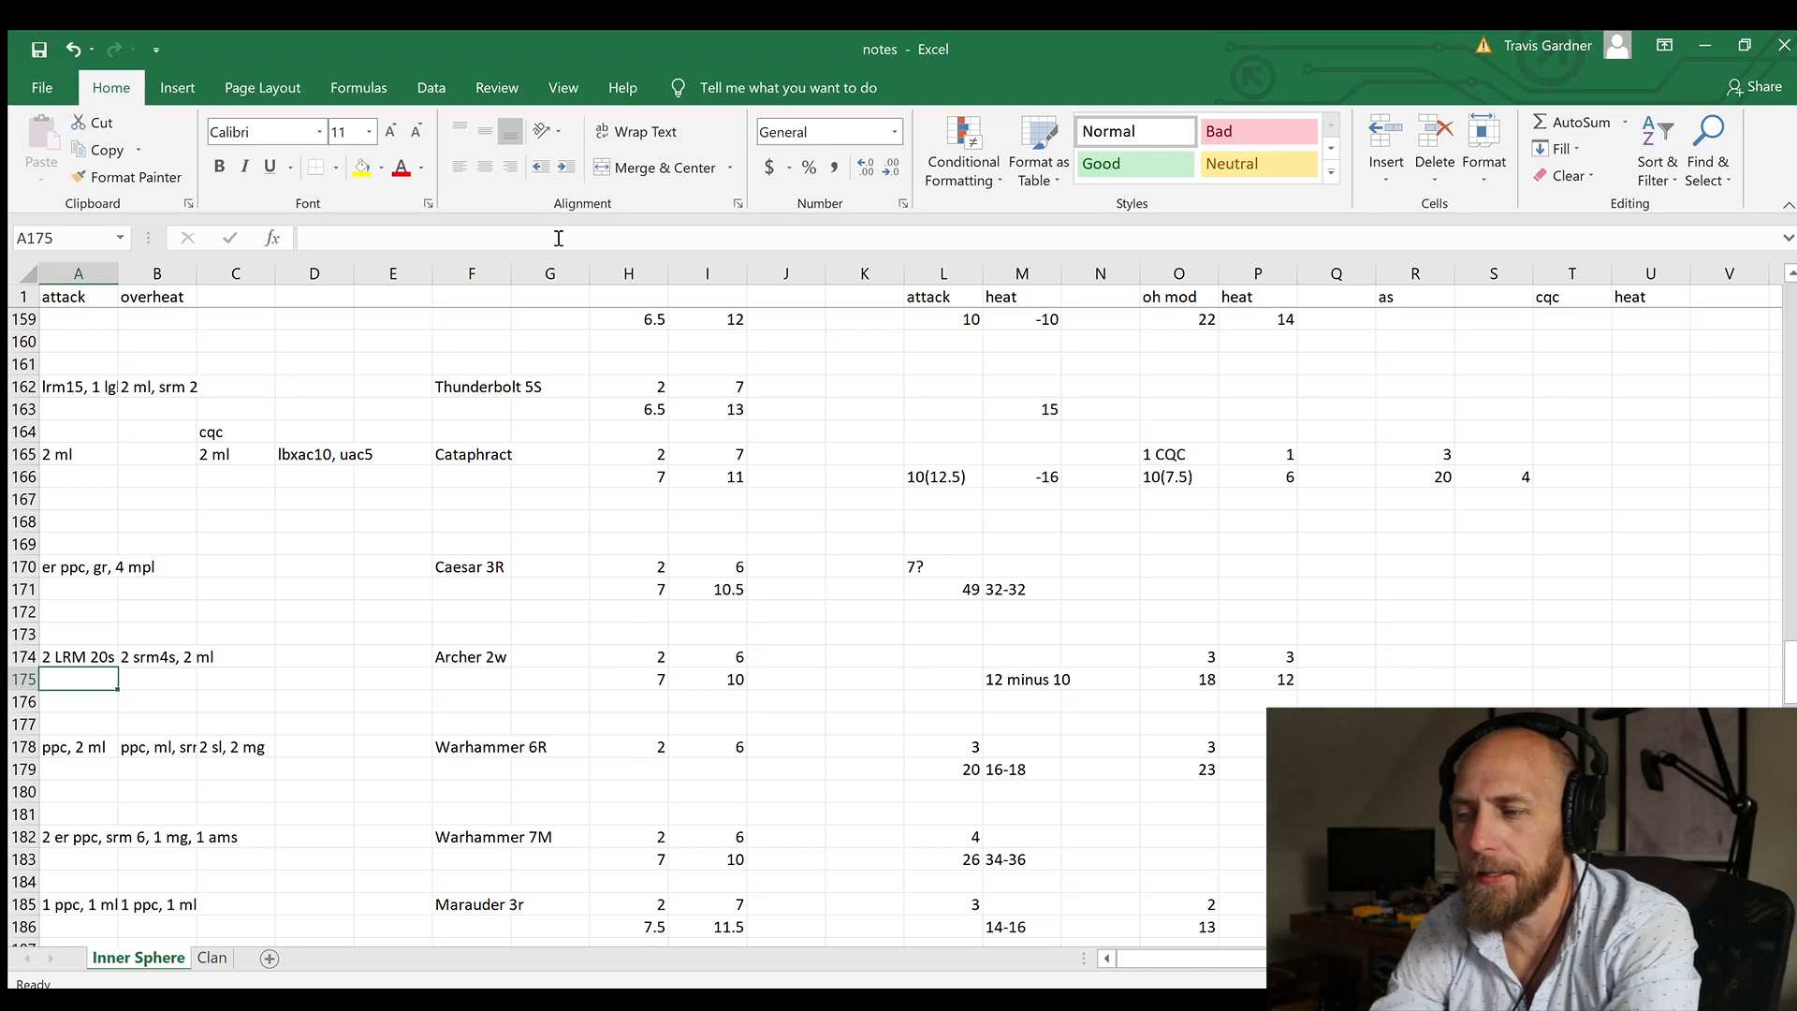
Step: Enter 0 as the Archer's attack value in cell L174
key(Right)
key(Right)
key(Right)
key(Right)
key(Right)
key(Right)
key(Right)
key(Right)
key(Right)
key(Right)
key(Right)
key(Right)
key(Right)
key(Right)
key(Right)
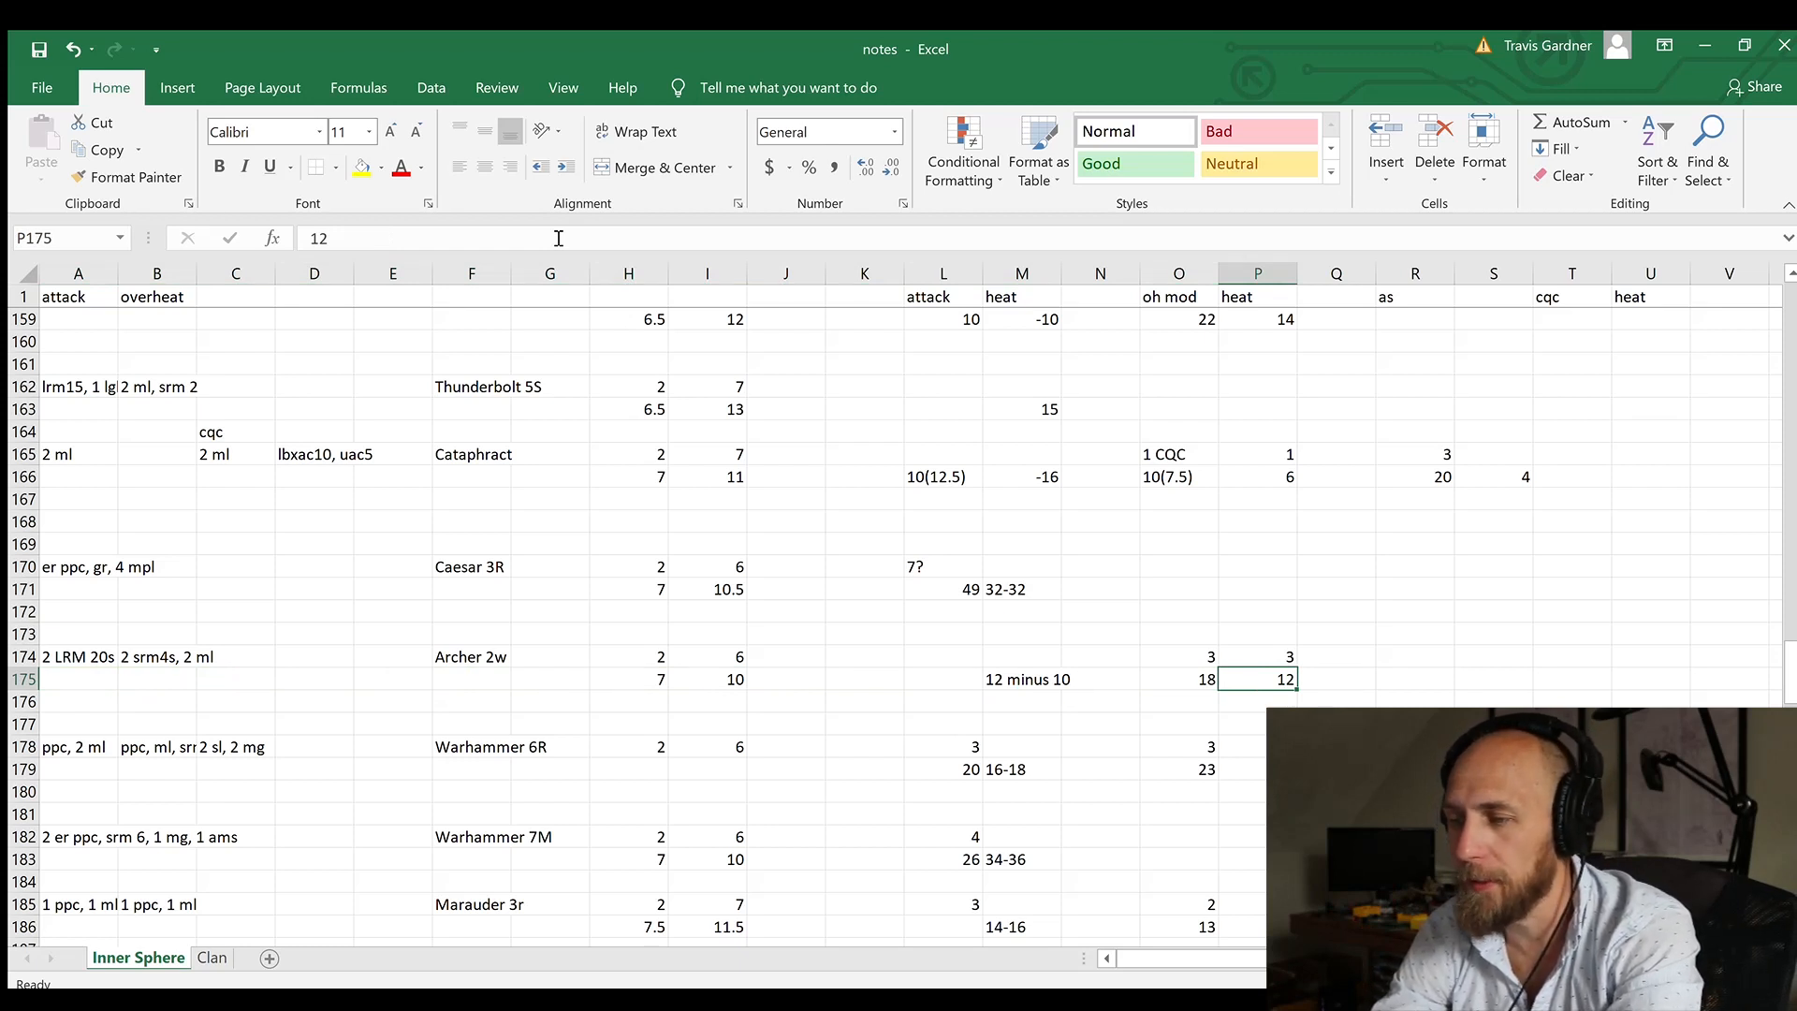
key(Left)
key(Left)
key(Left)
key(Left)
key(Left)
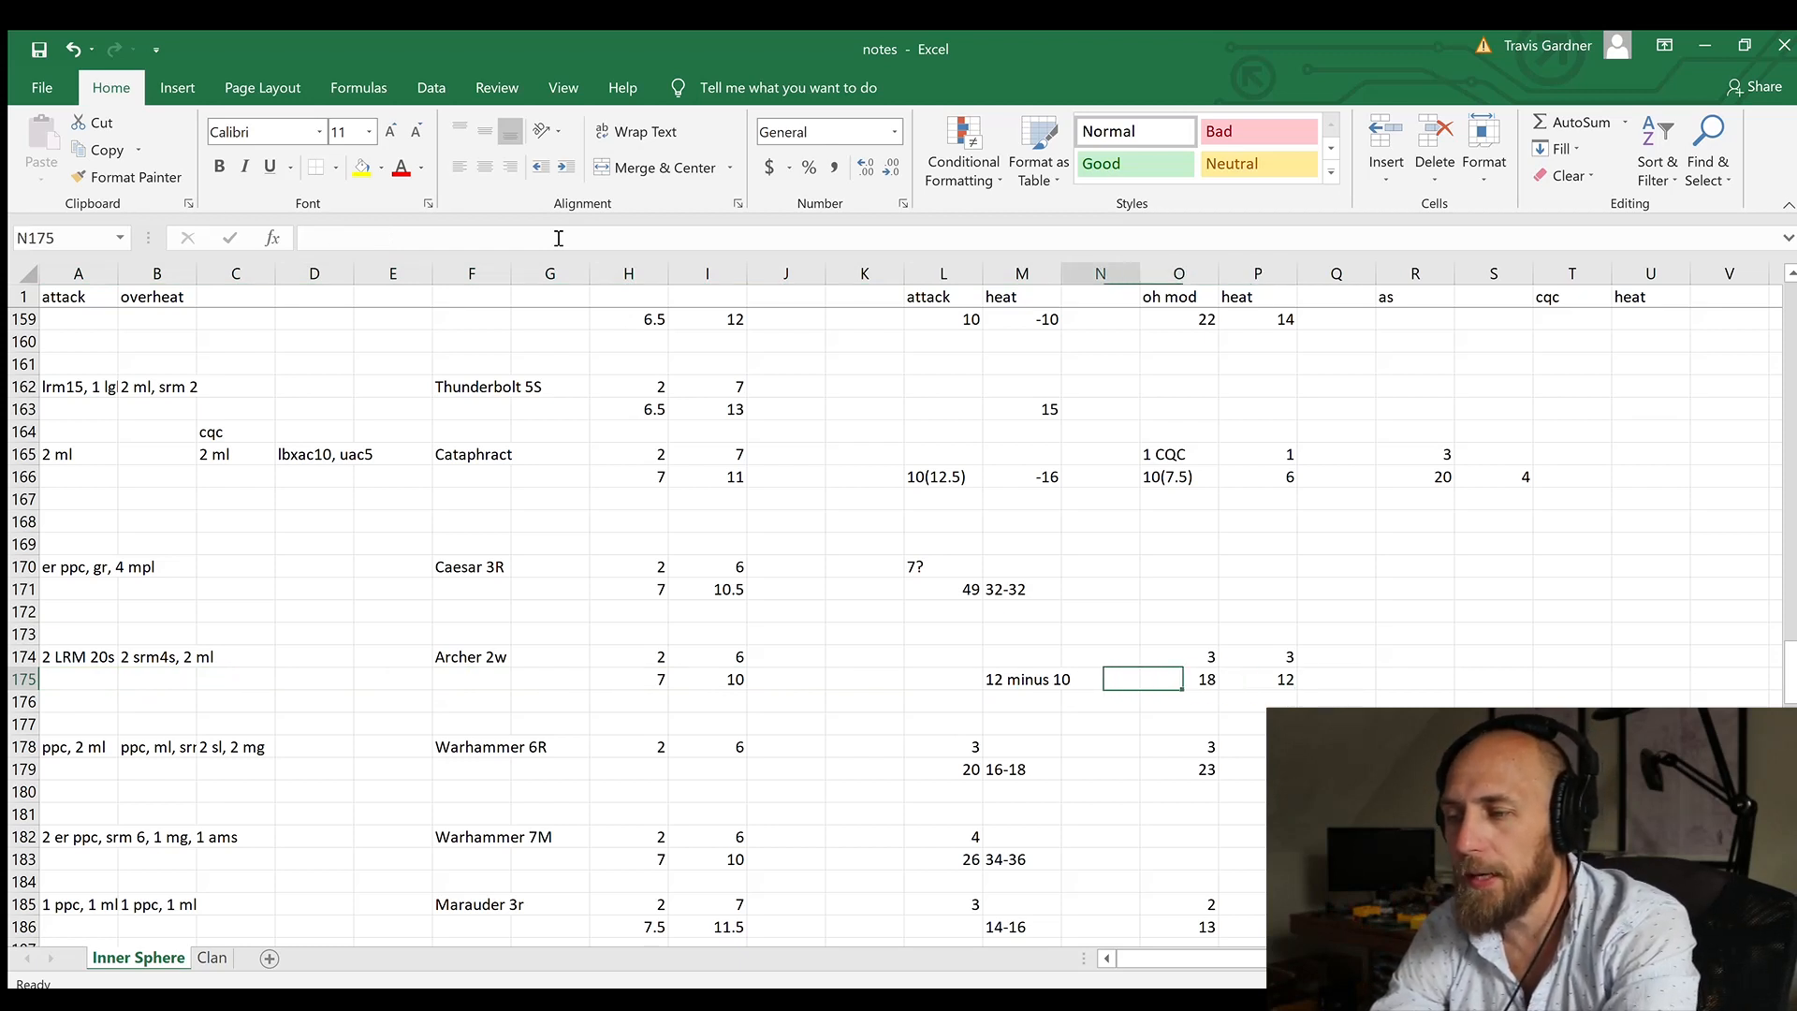
key(Up)
key(Right)
text(0)
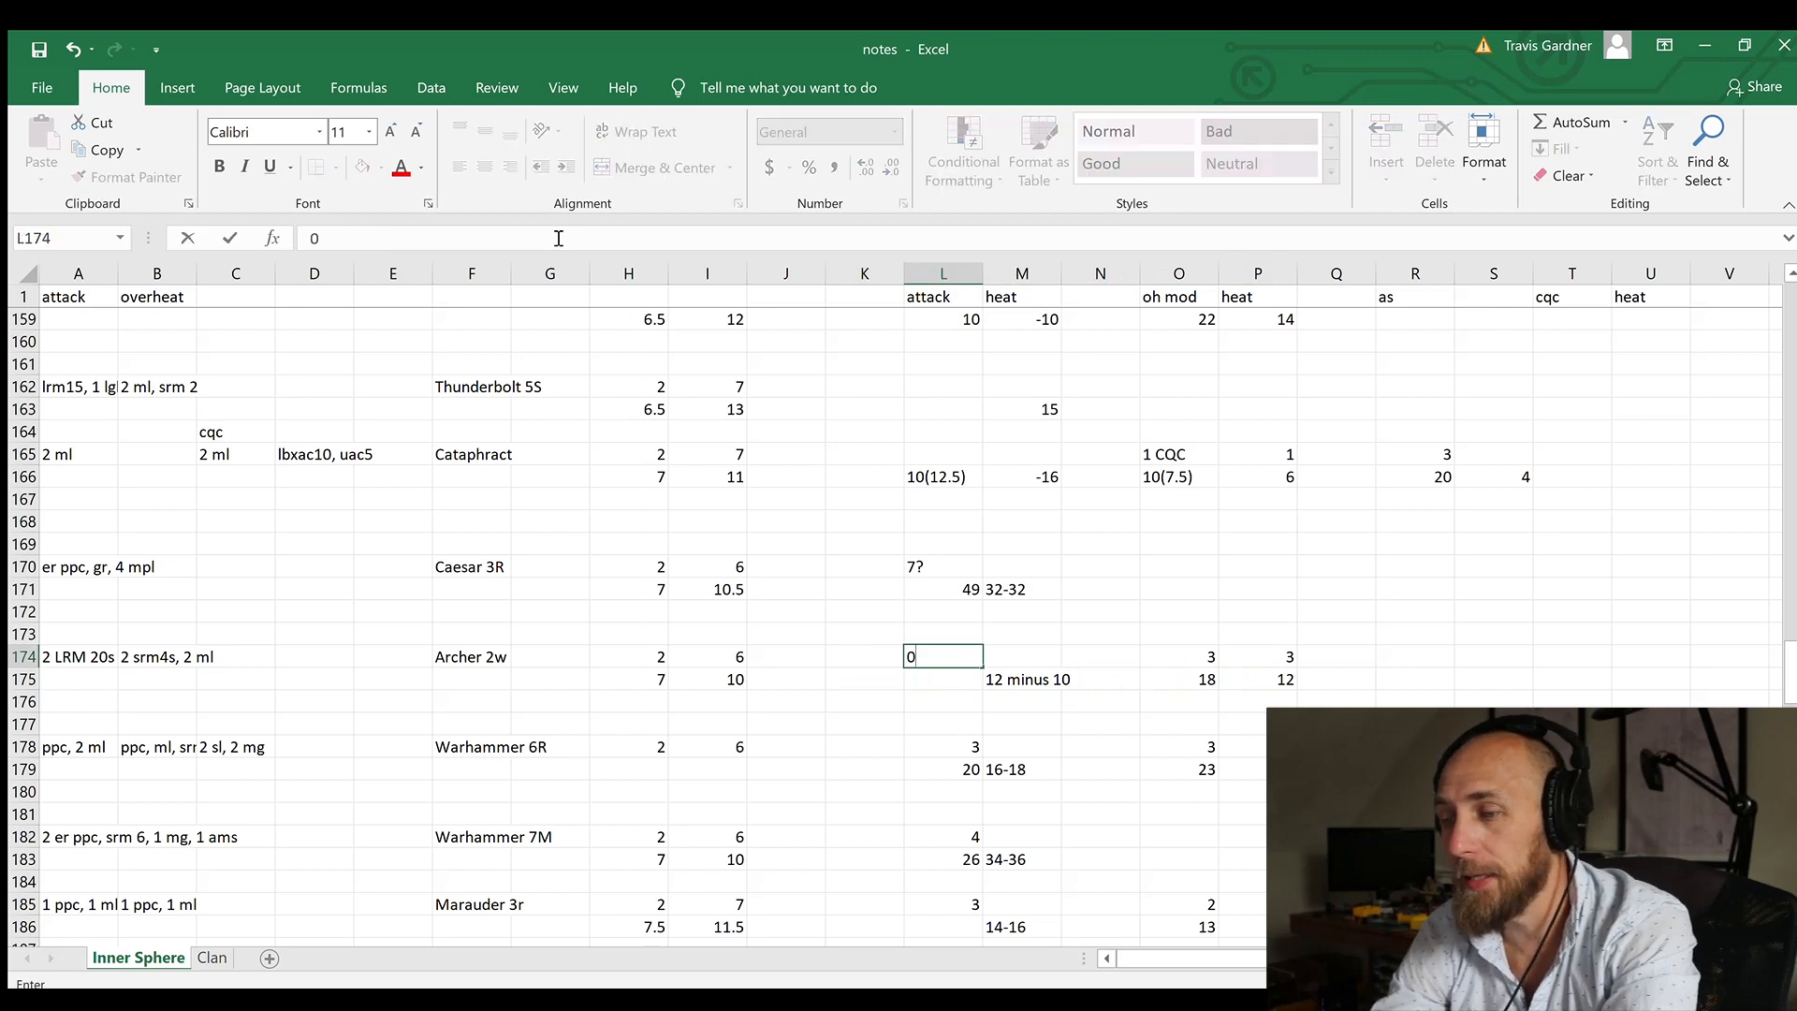
key(Return)
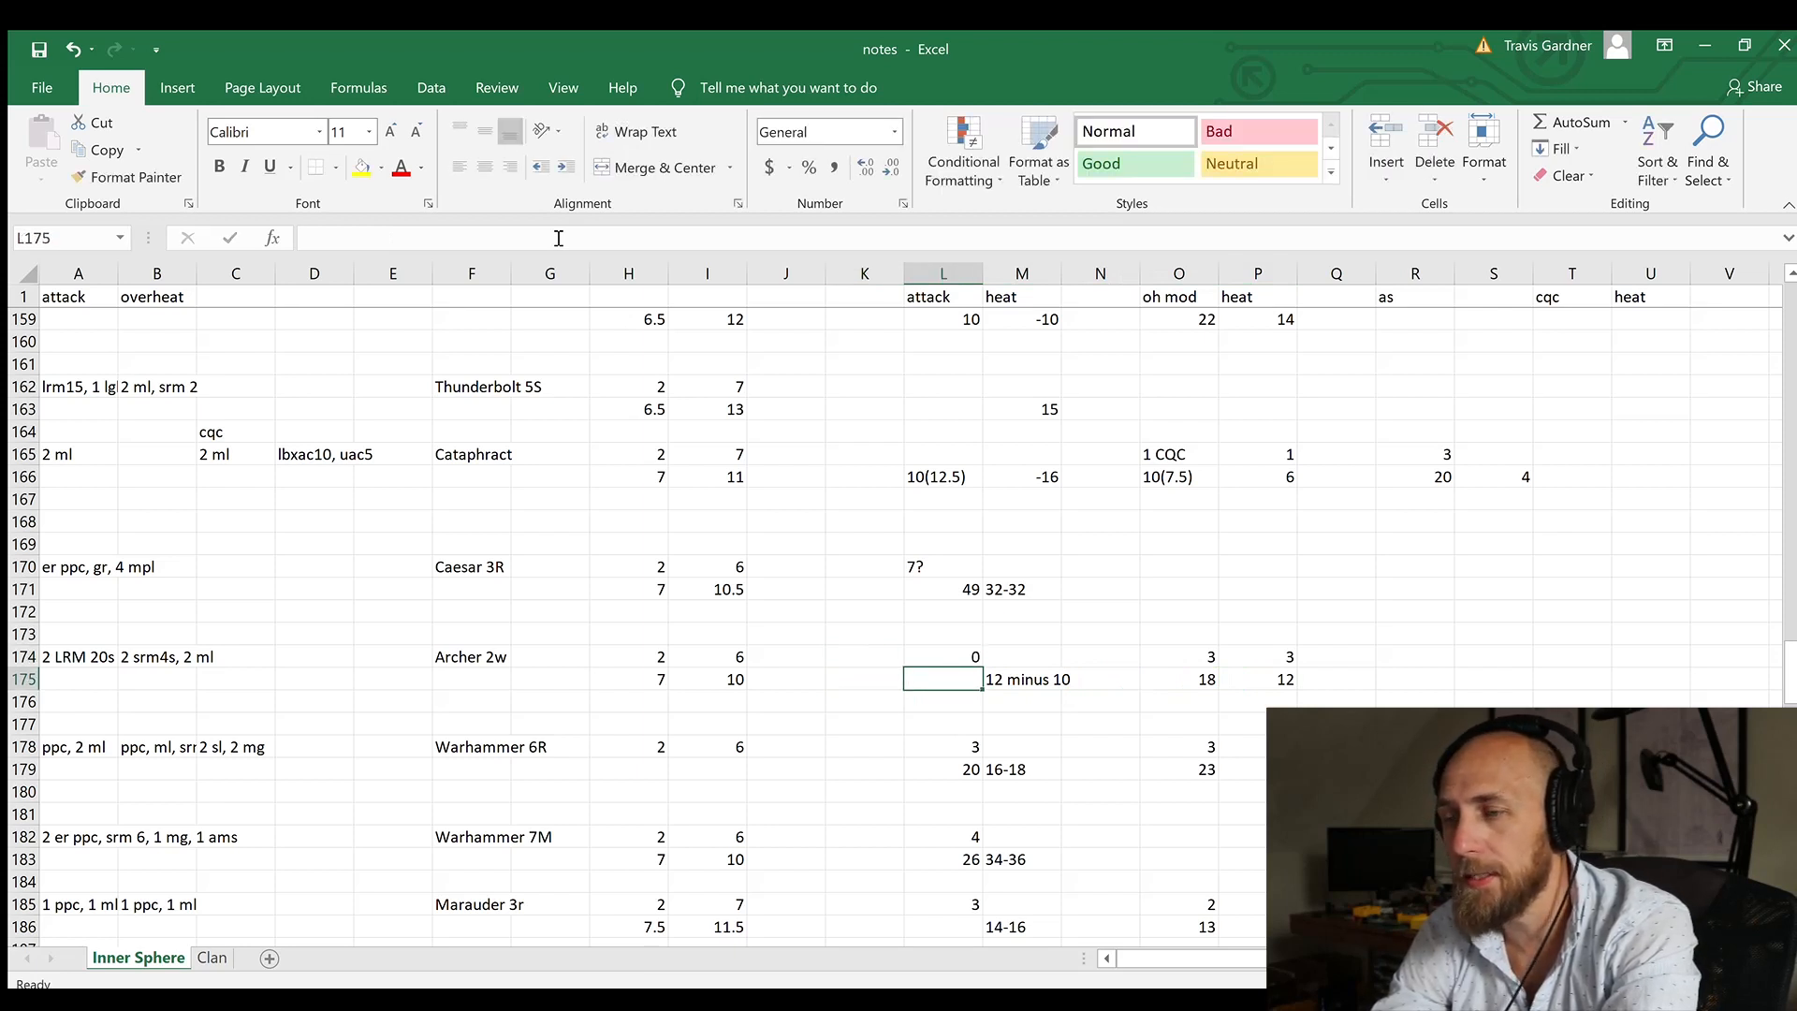
Step: Review the Archer's attack heat cell and its overheat modifier and heat values in rows 174 and 175
key(Right)
key(Up)
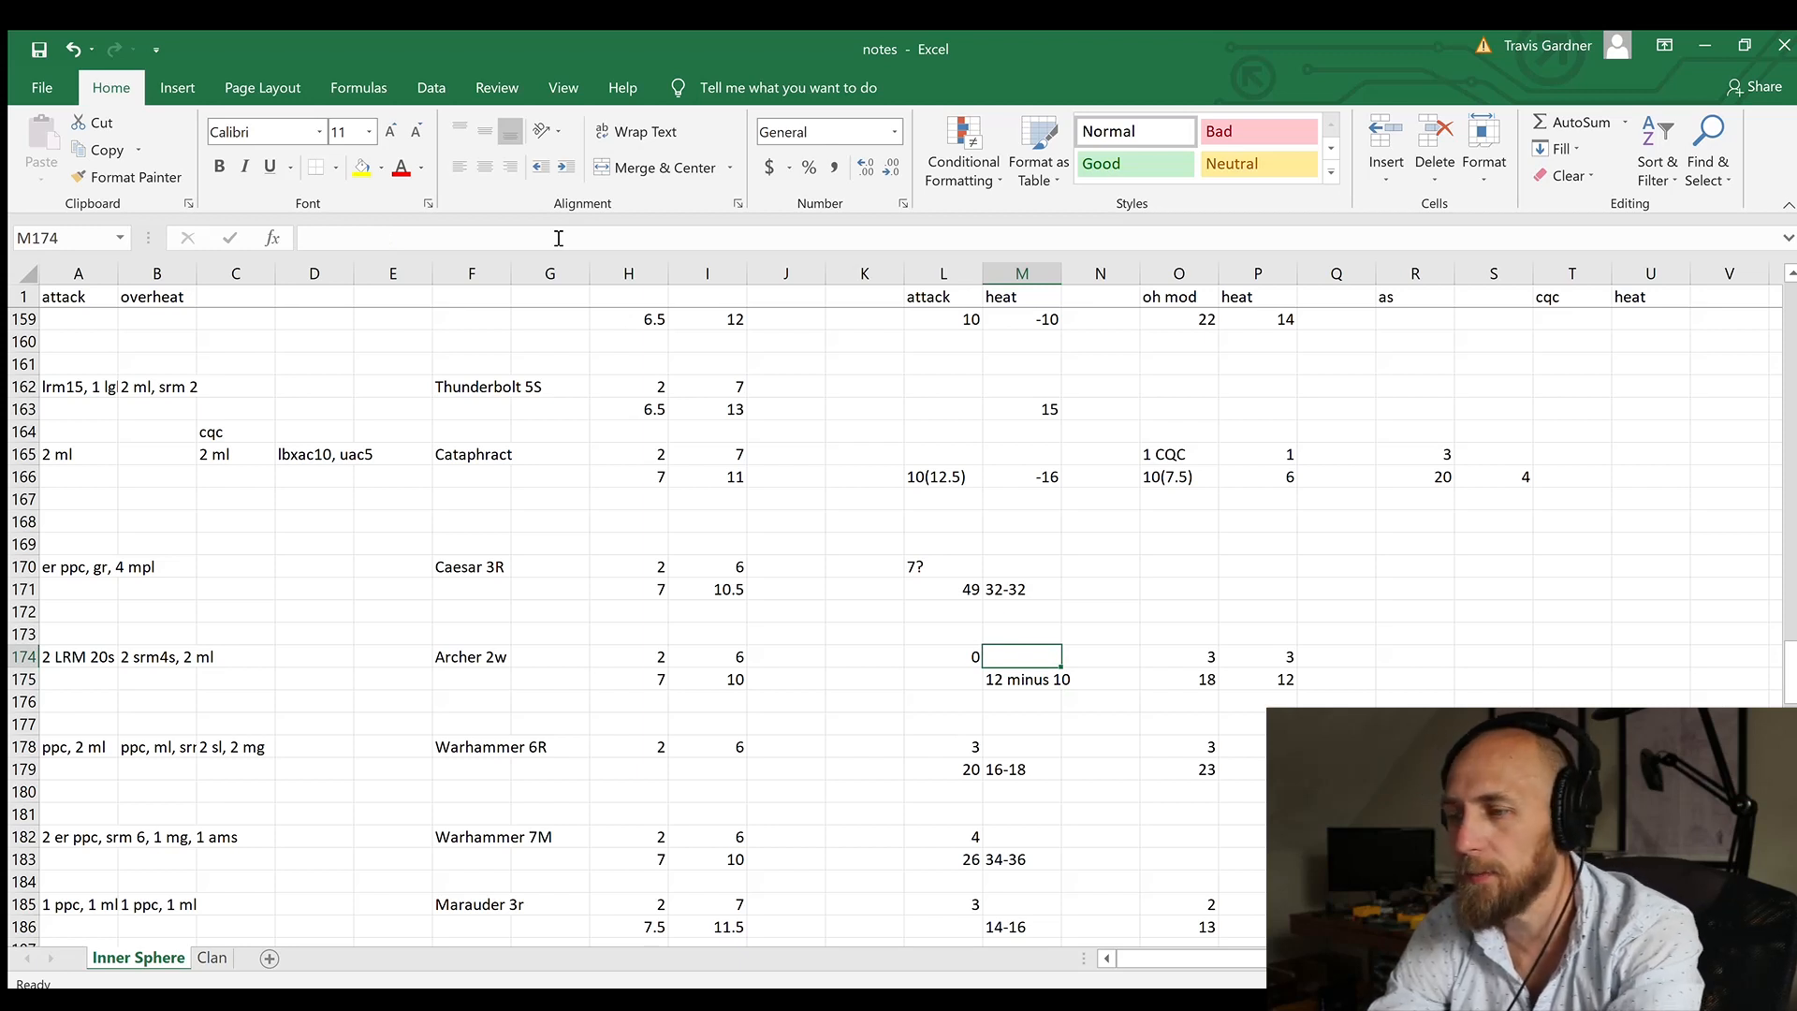
key(Right)
key(Right)
key(Right)
key(Down)
key(Left)
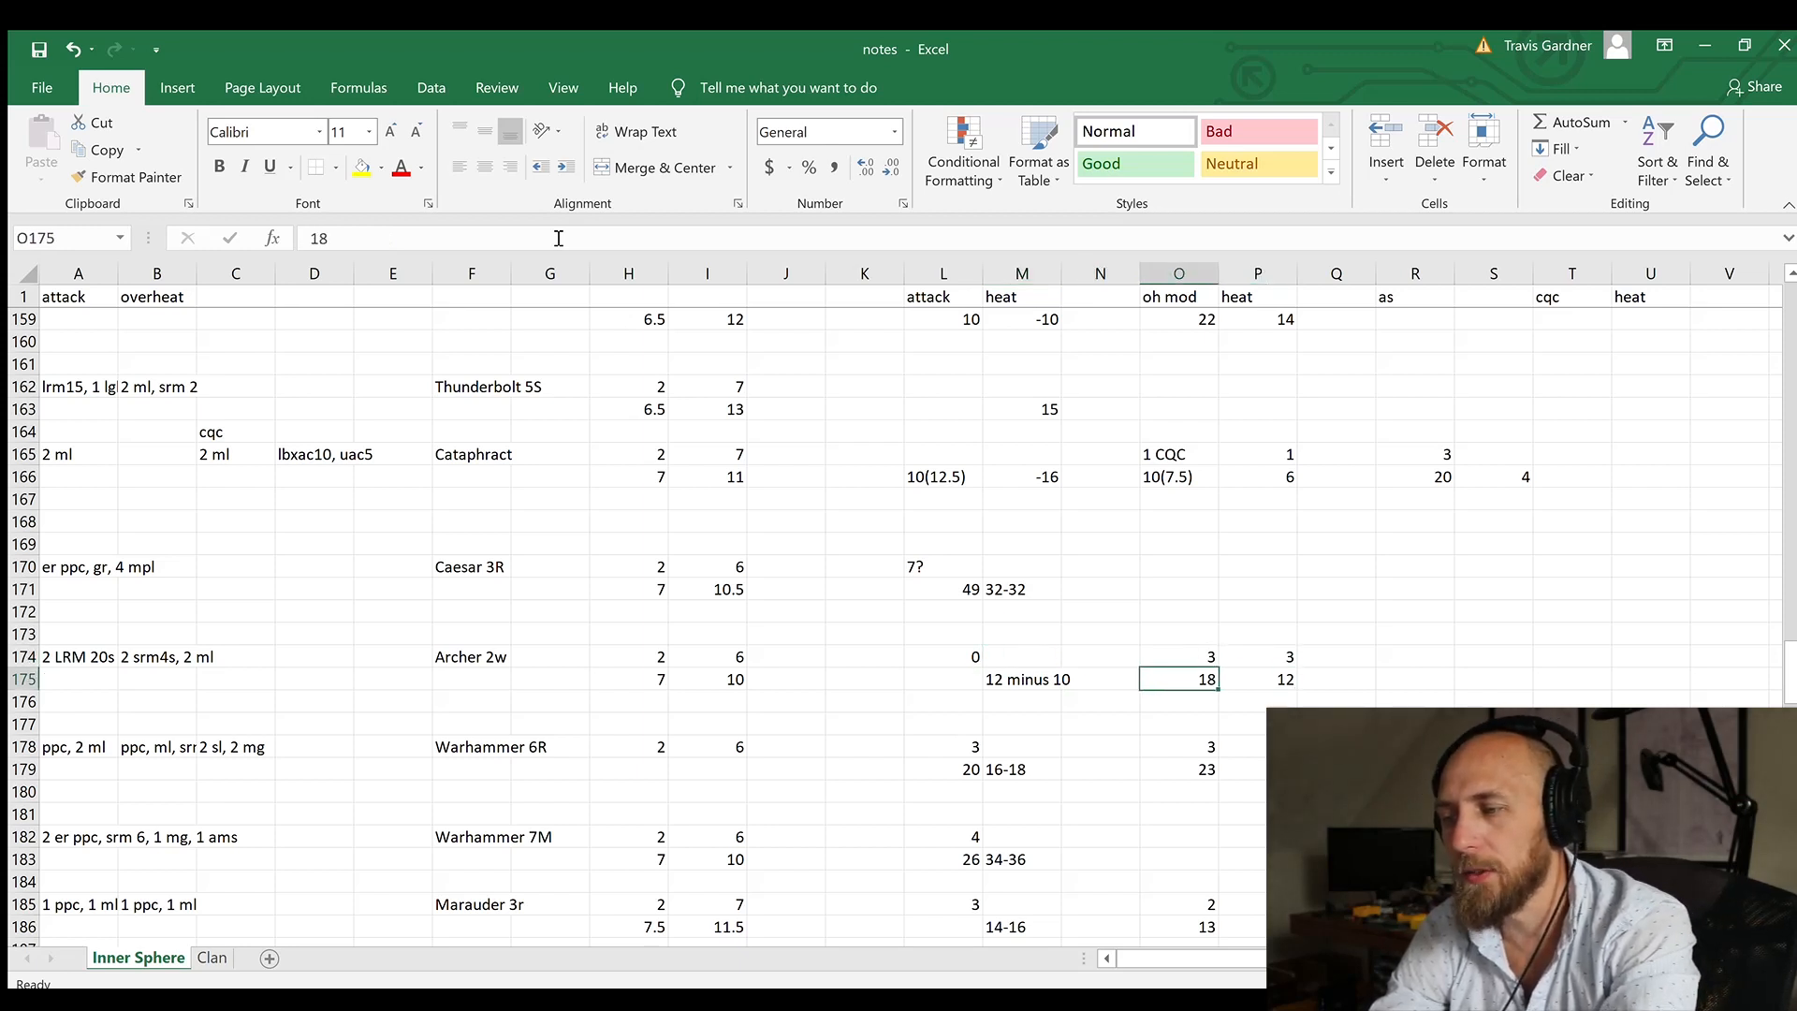
key(Up)
key(Right)
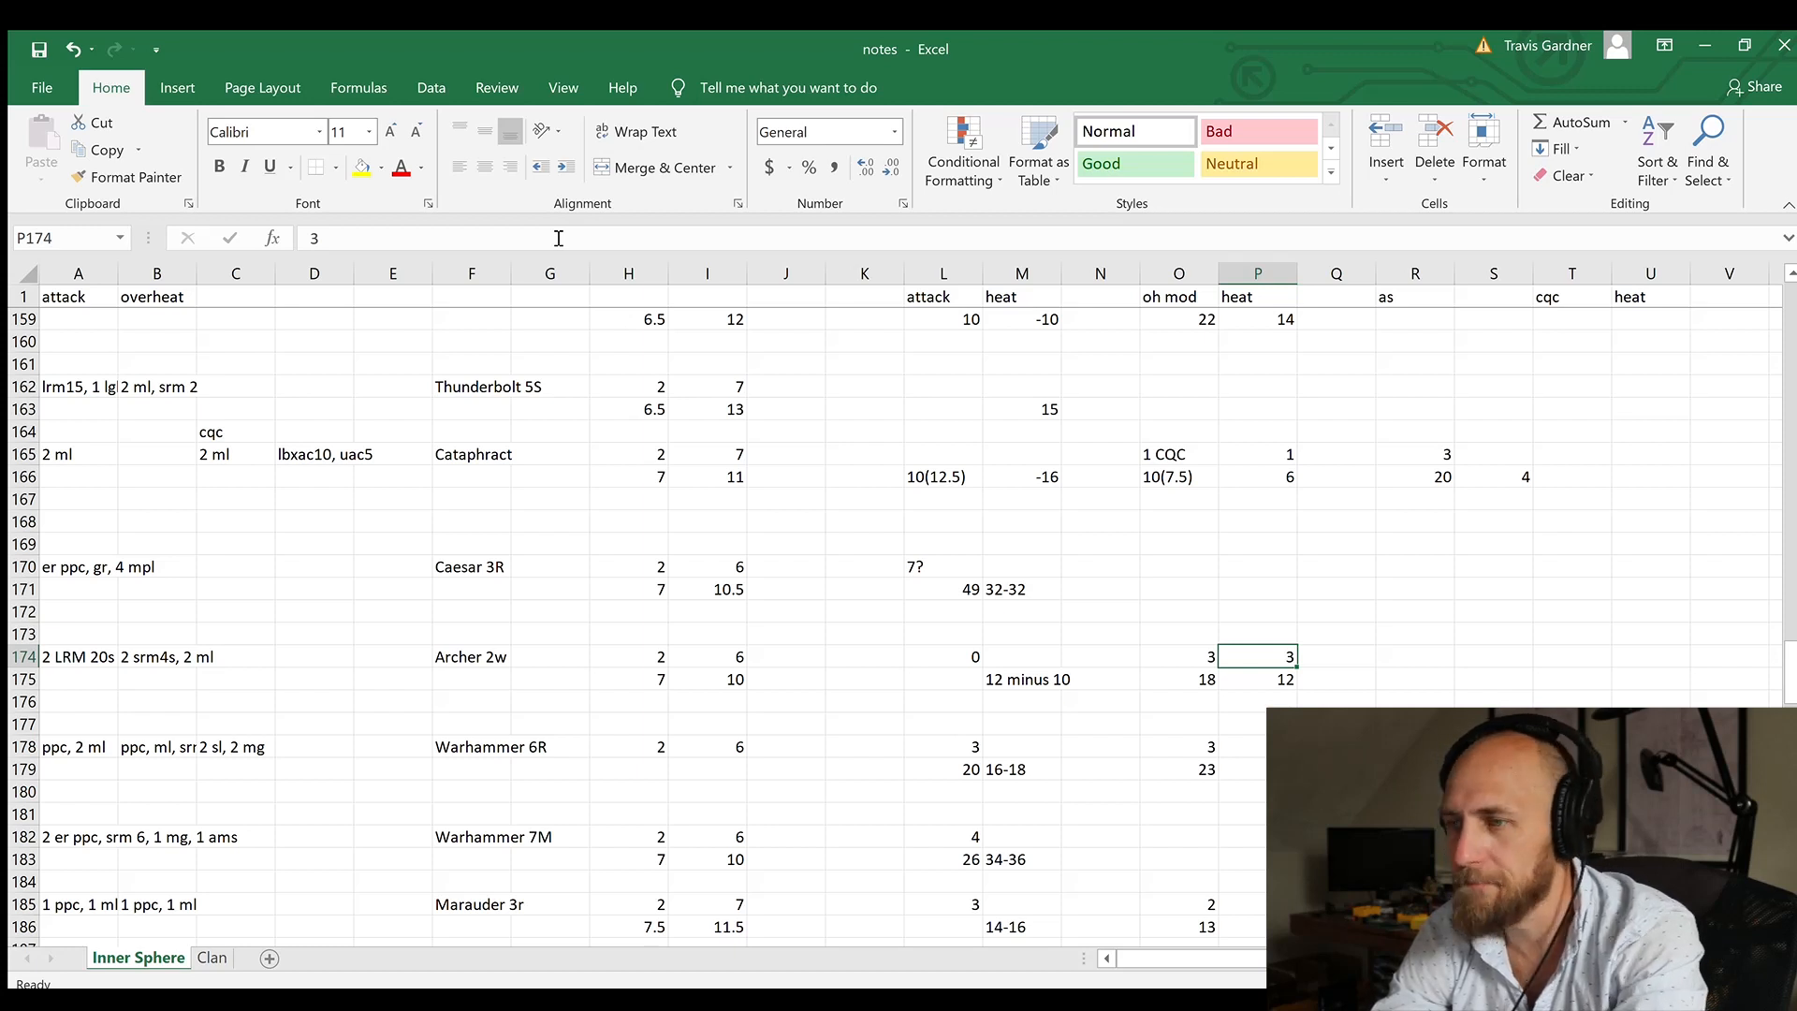
Step: Switch to the Archer card in Photoshop and show its speed marker, rules text and lower stat number layers
key(alt+Tab)
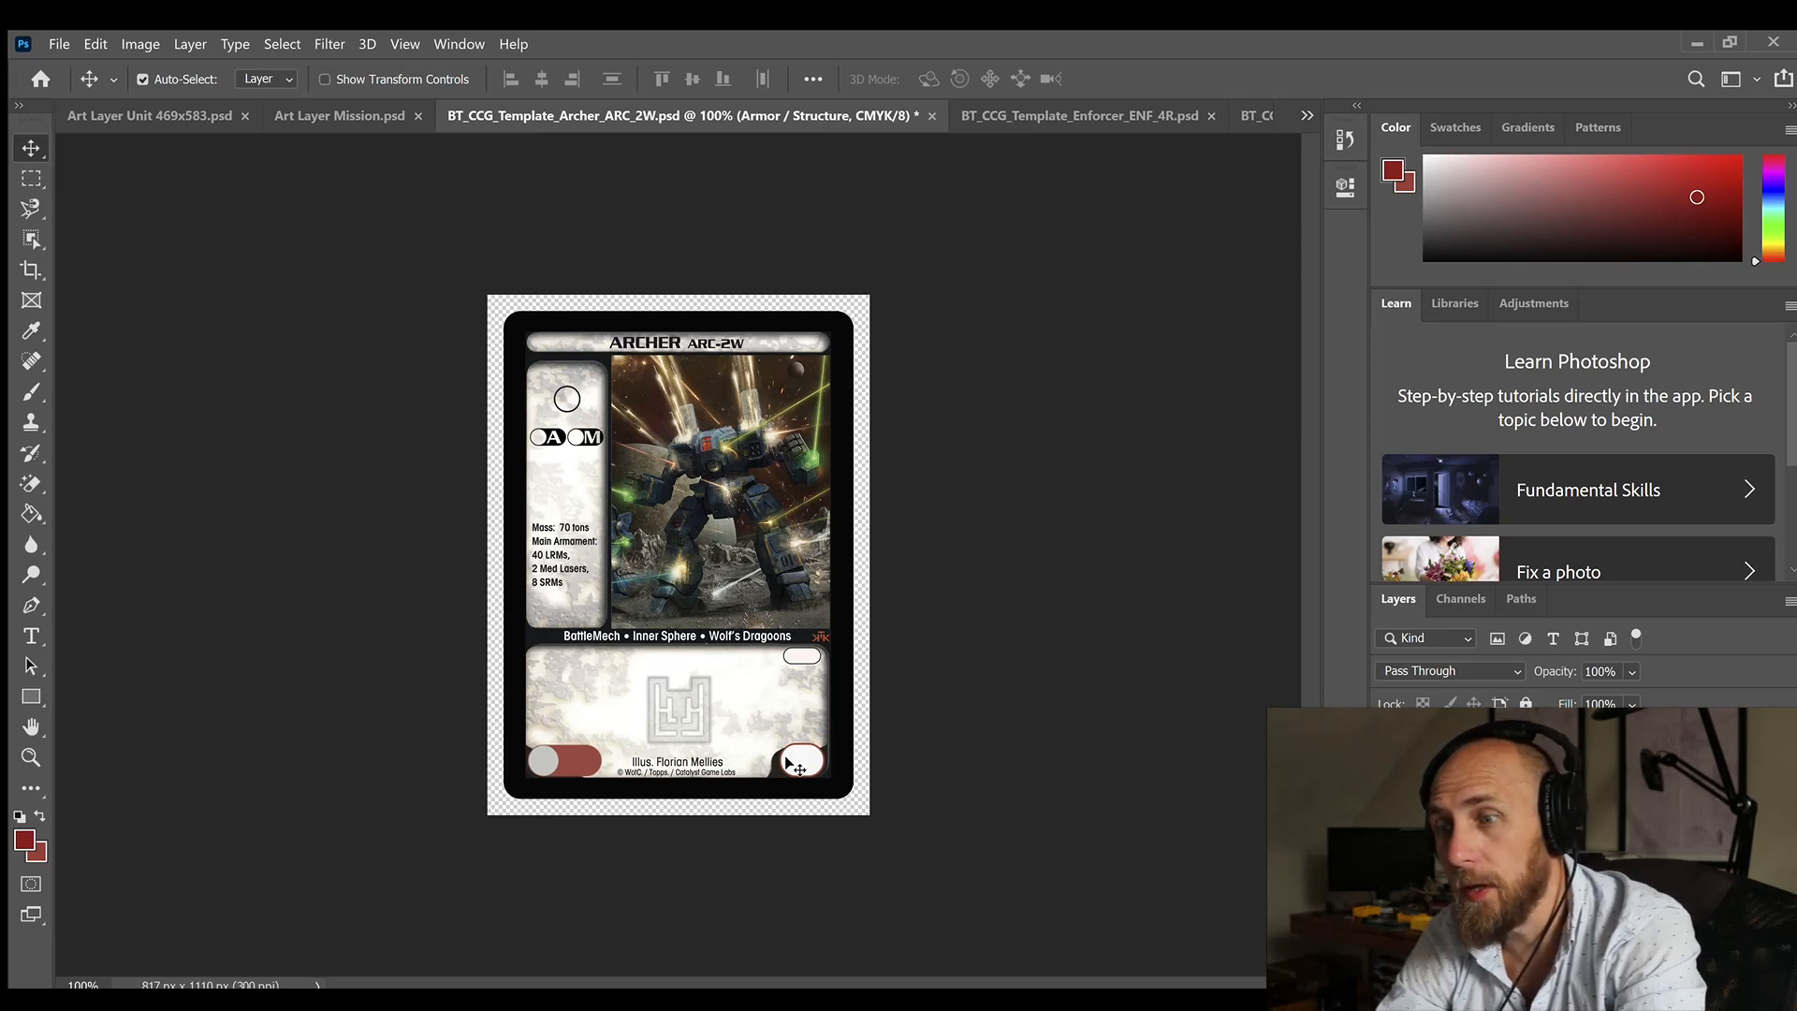
click(1388, 823)
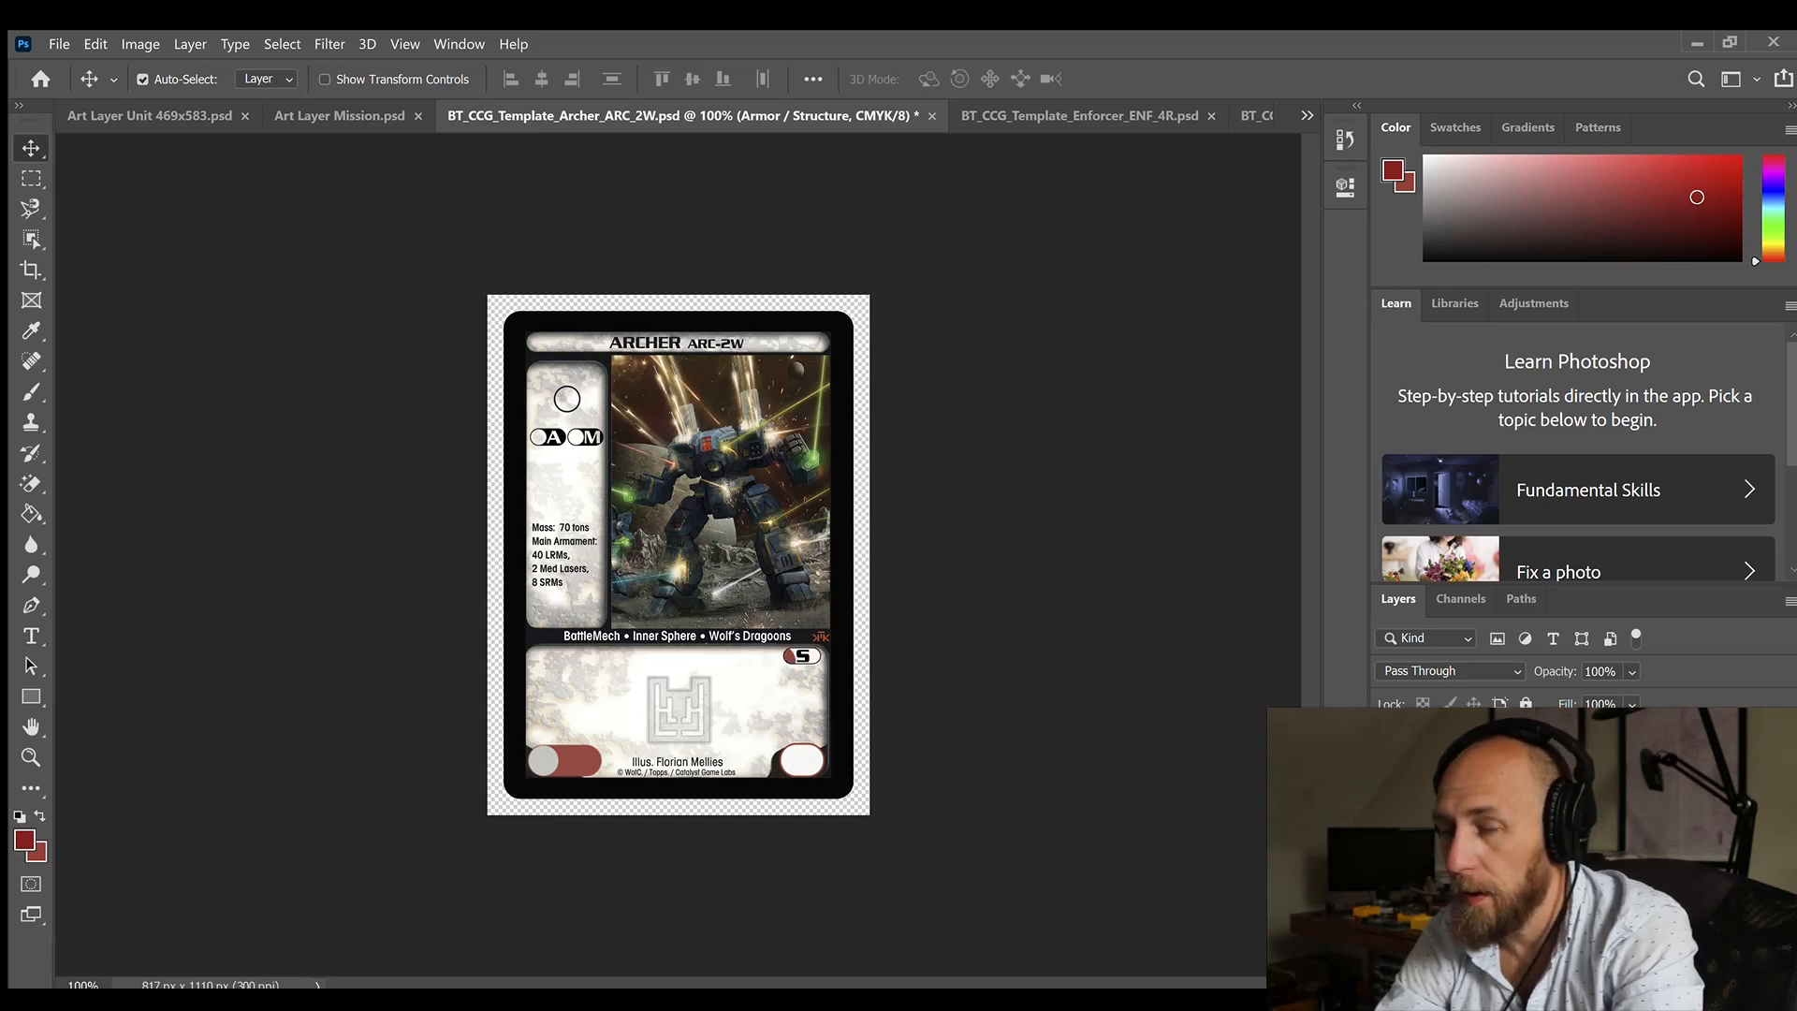
click(1387, 801)
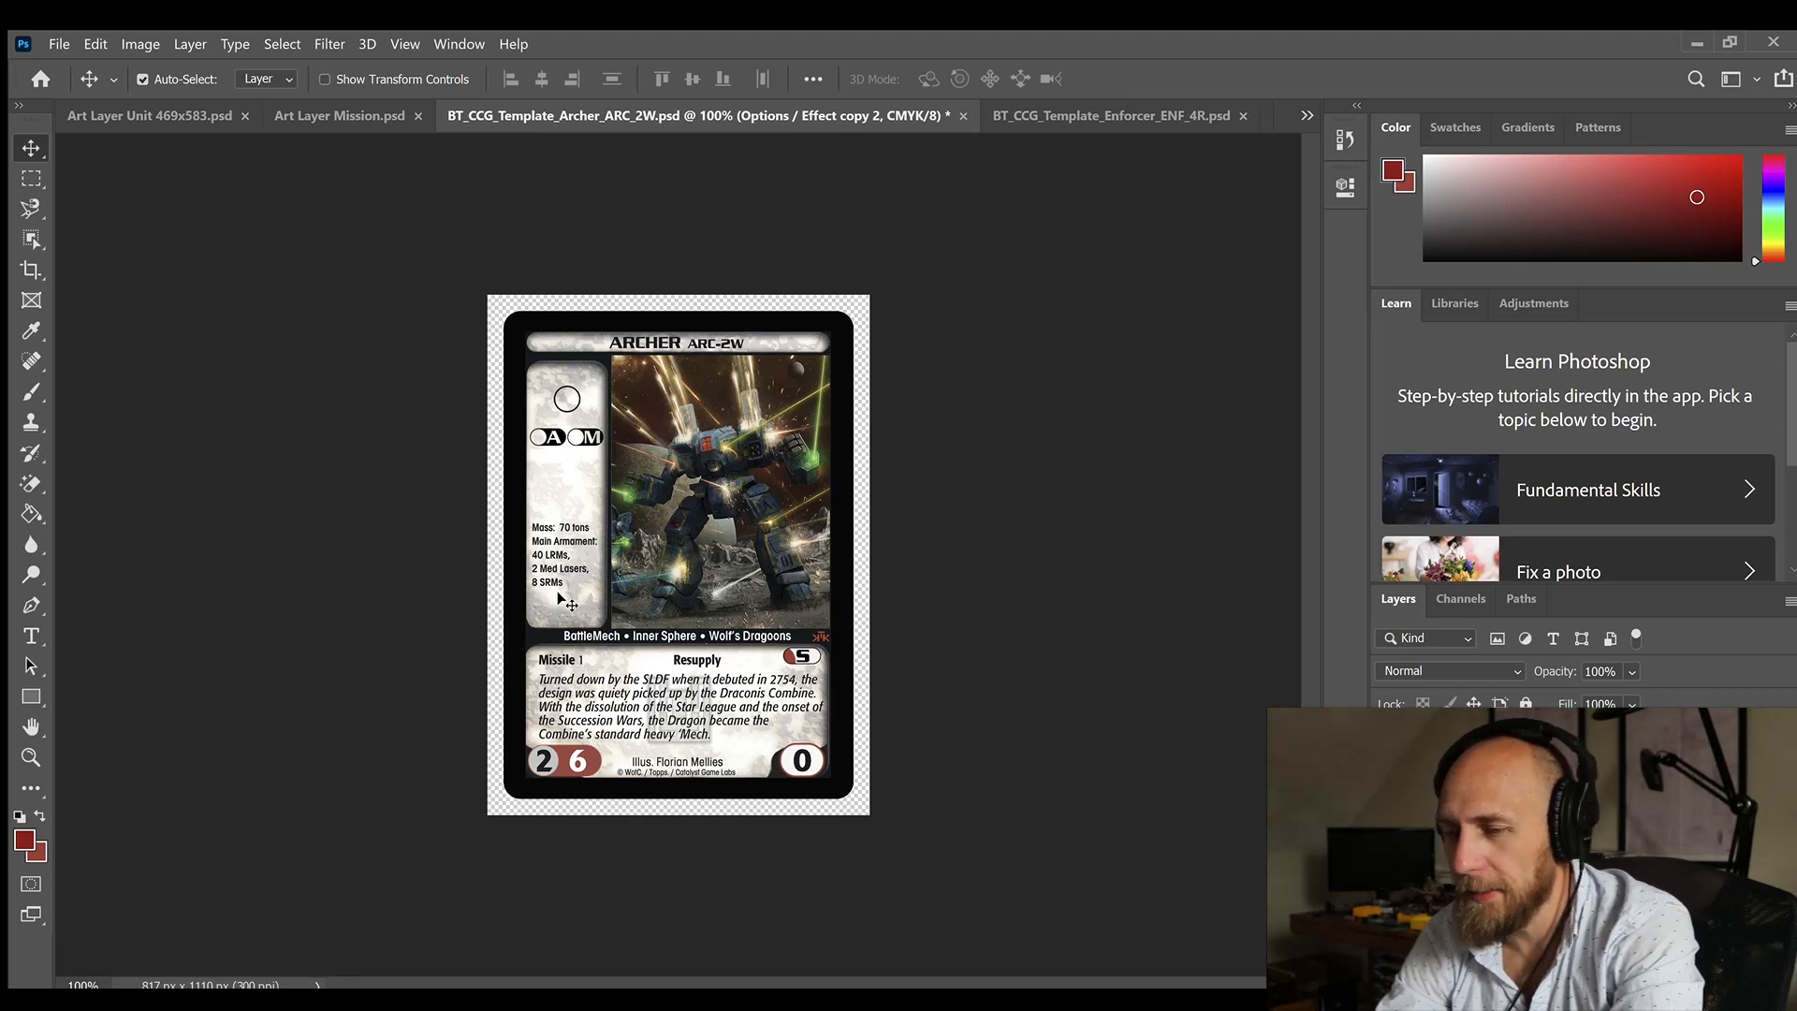
Step: Change the card's ability text to "Missile 3" with "Overheat 3: +3" on the line below, replacing Resupply
double_click(655, 708)
click(598, 663)
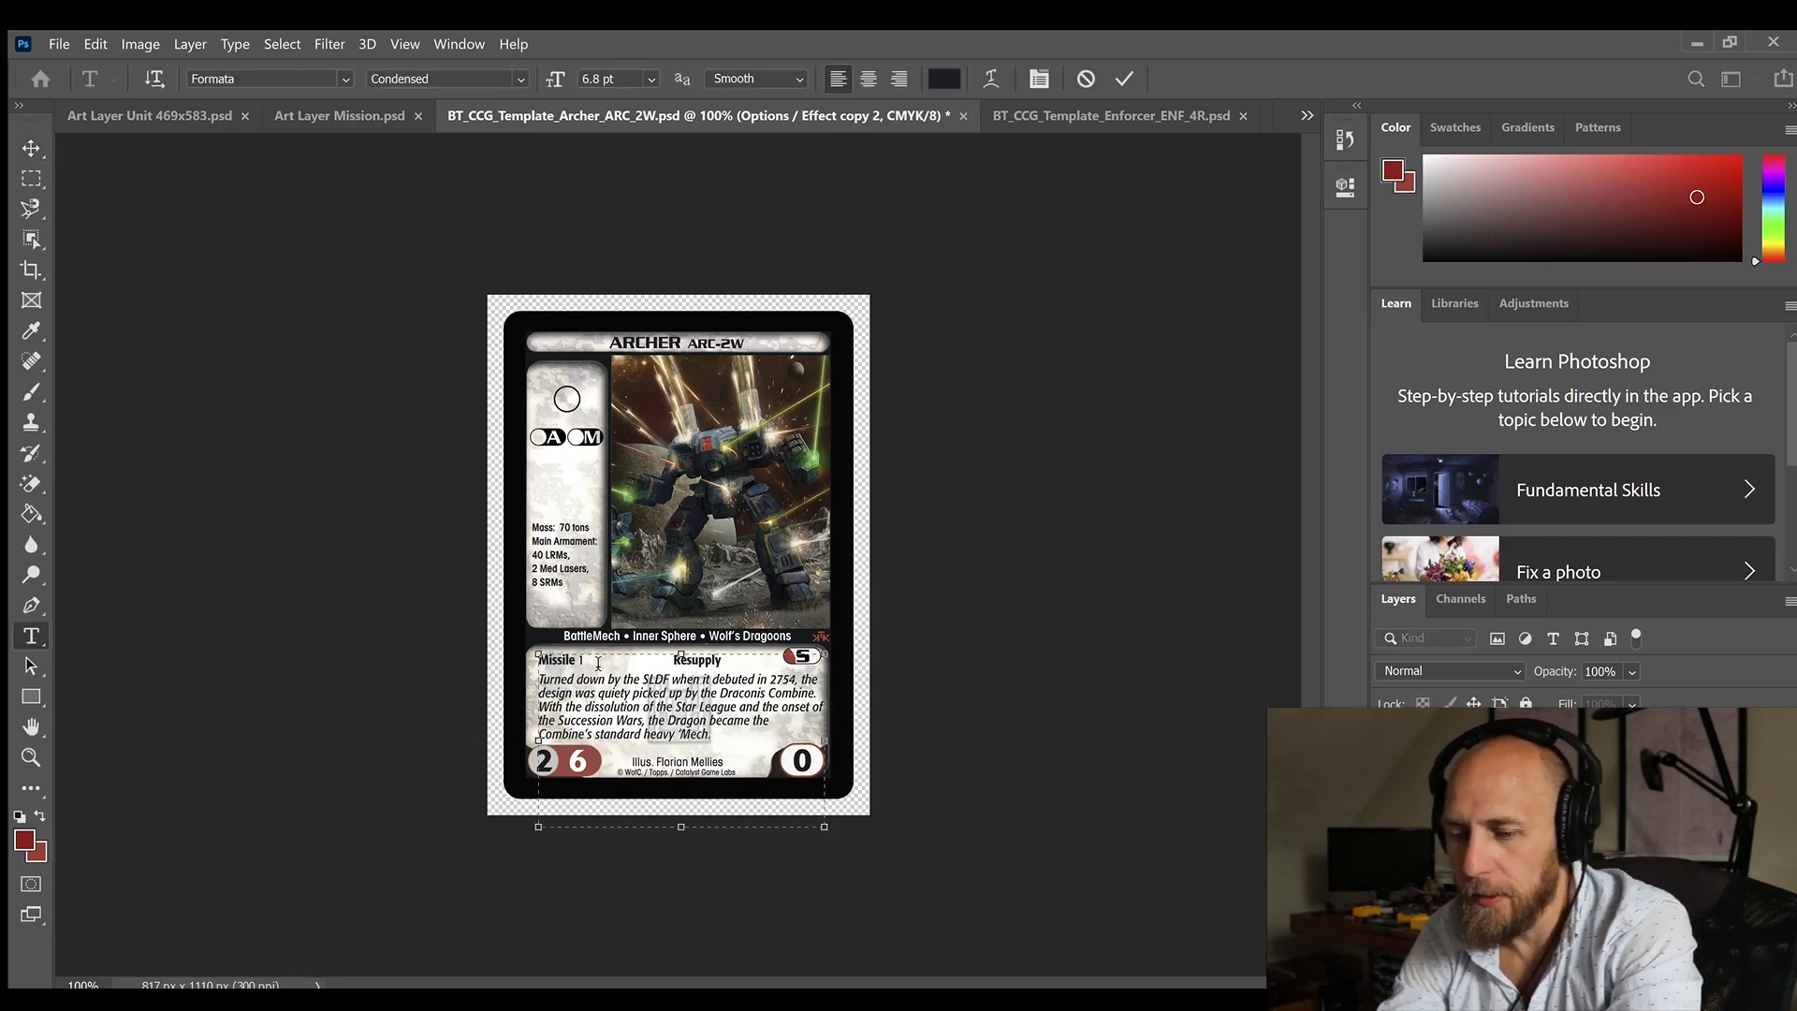
text(3)
key(shift+Left)
key(shift+Left)
key(shift+Left)
text(3)
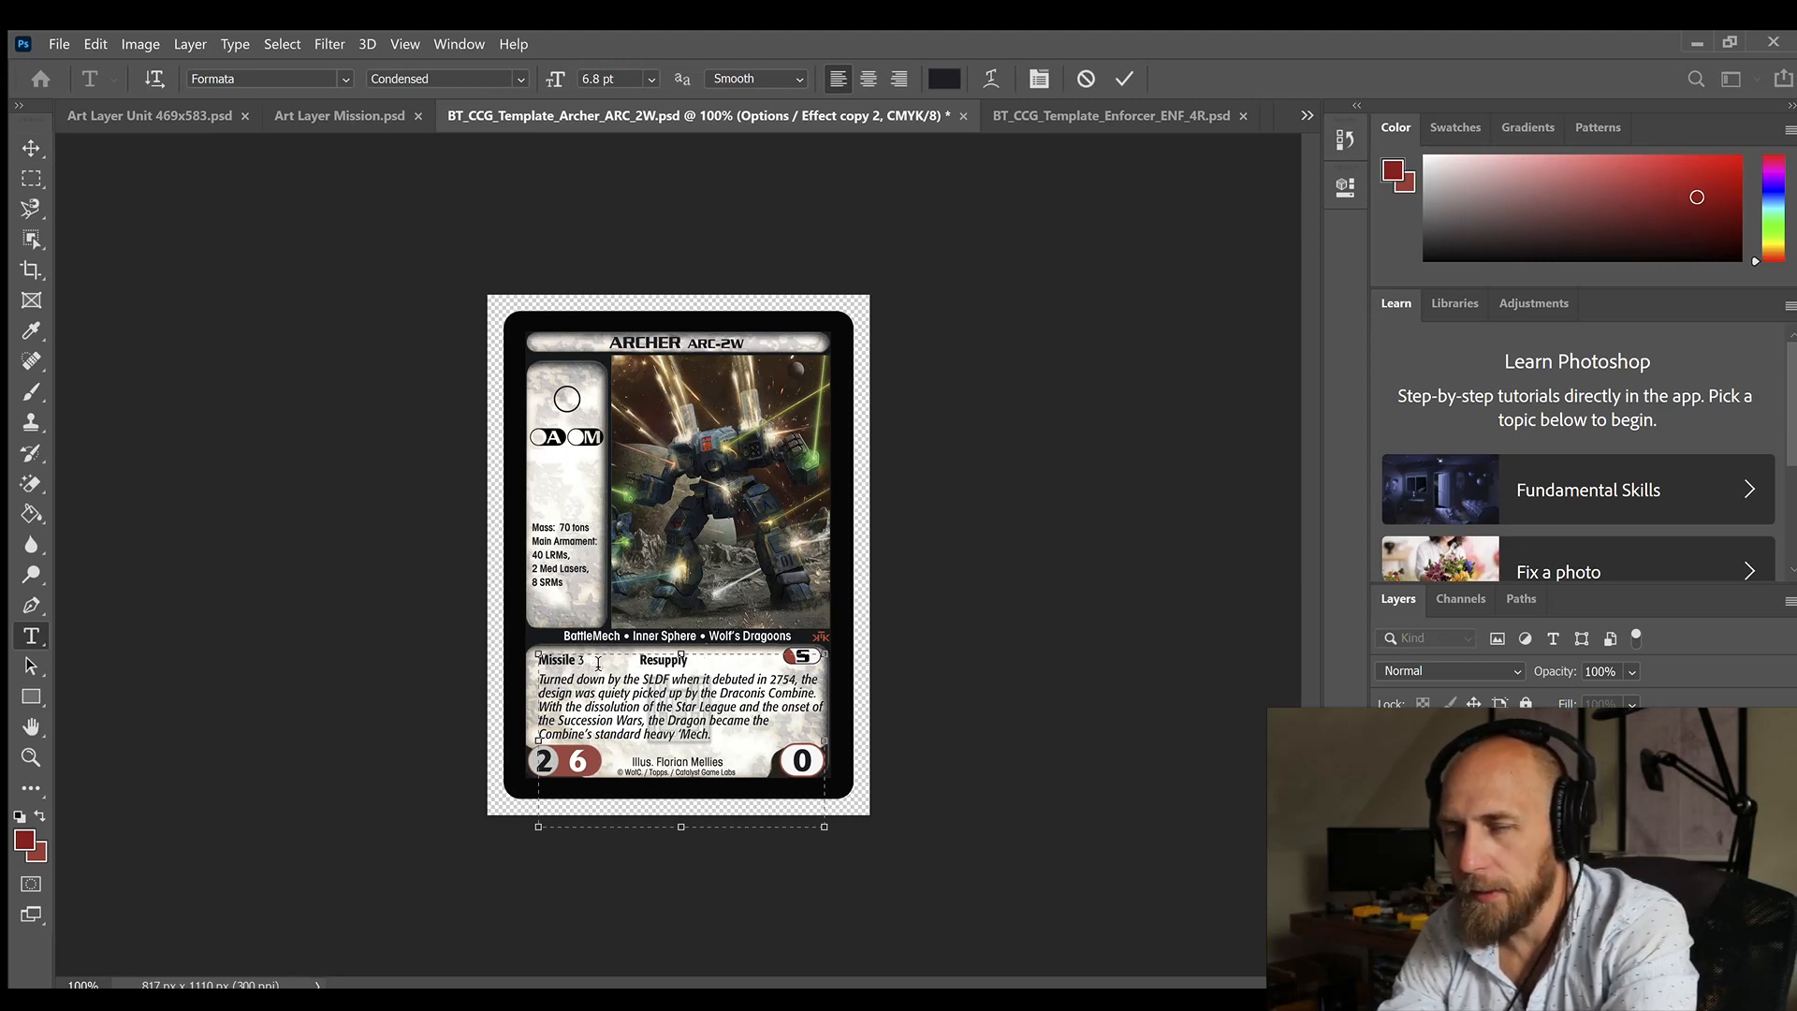
key(Delete)
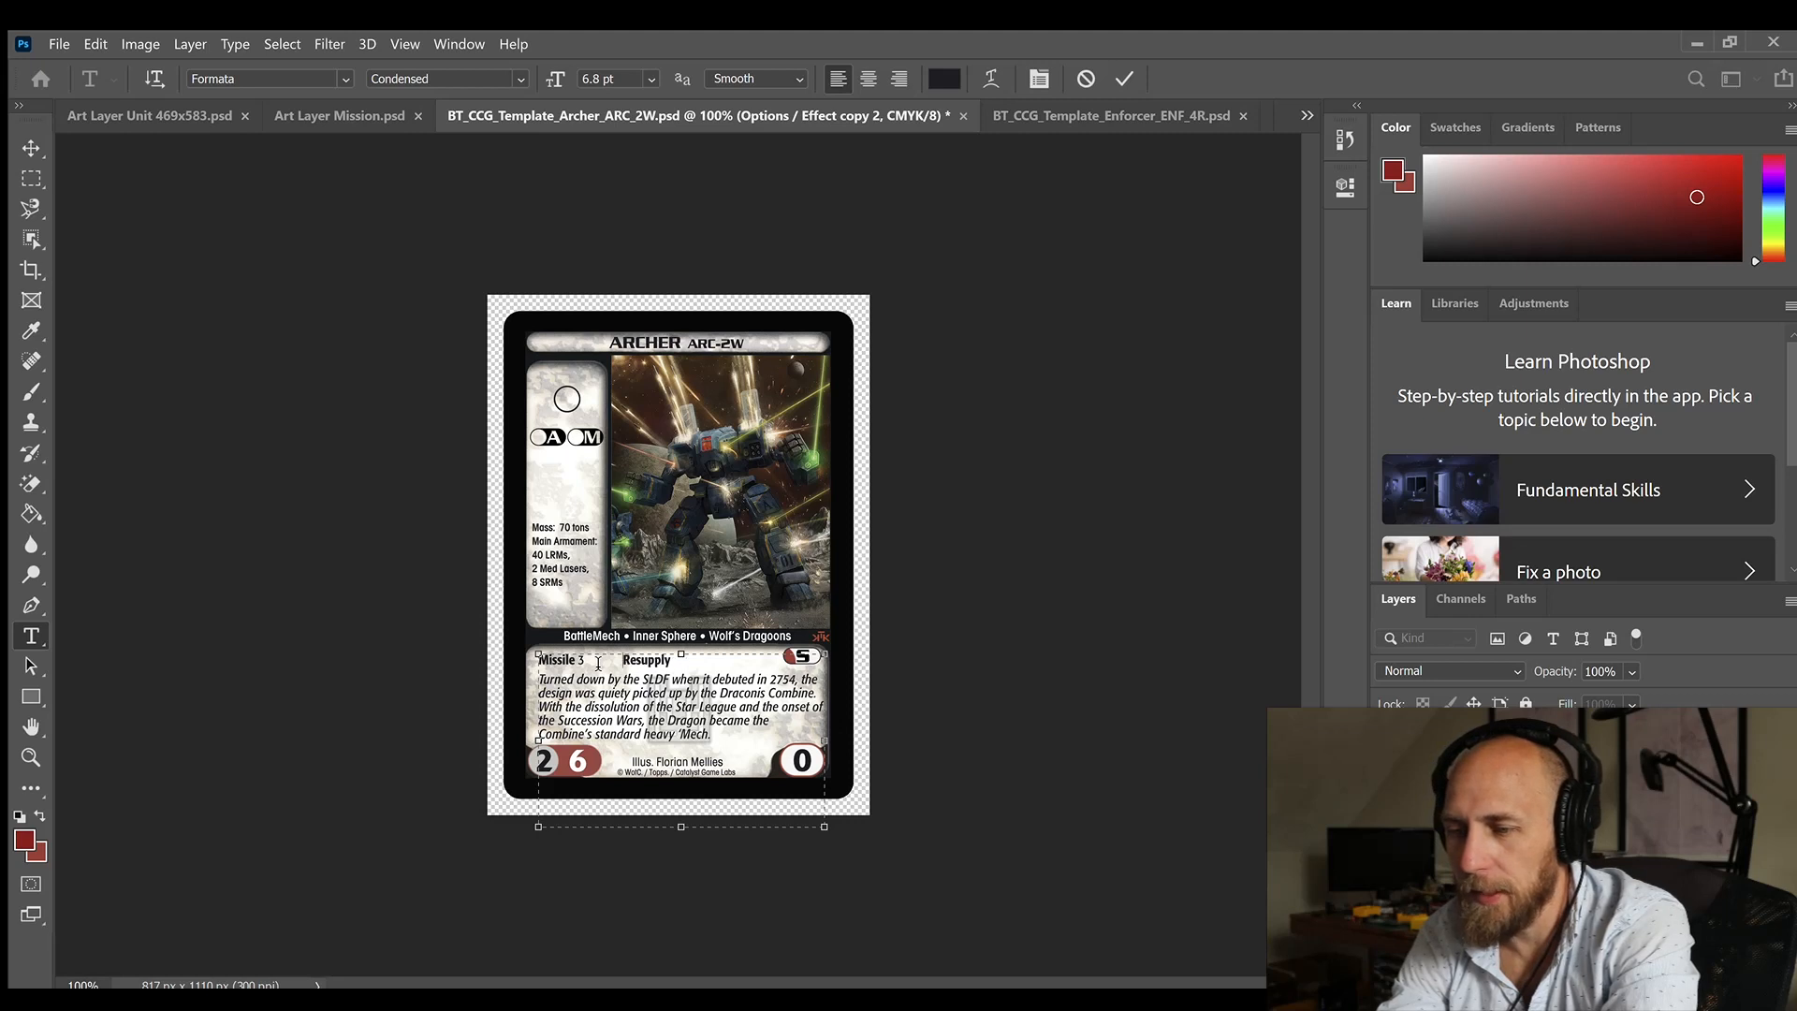
key(Return)
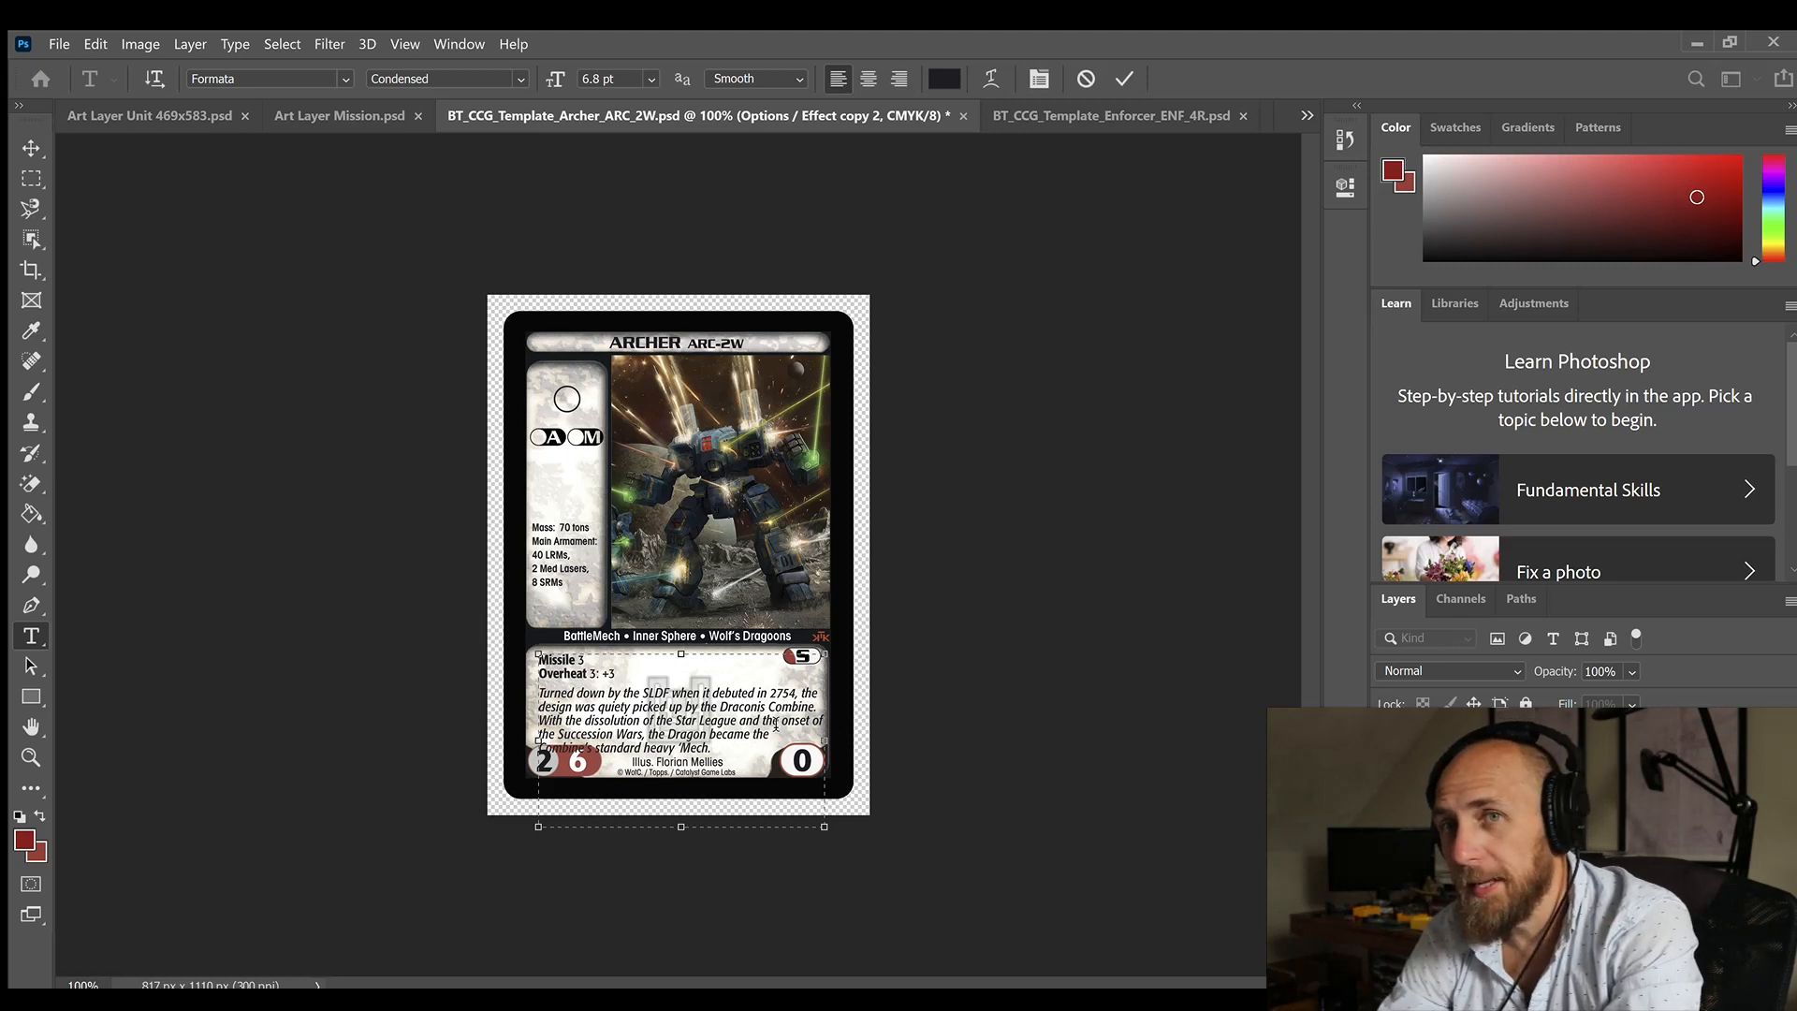
Step: Delete the flavor text from "With the dissolution of the Star League" through "the Dragon became the"
click(781, 736)
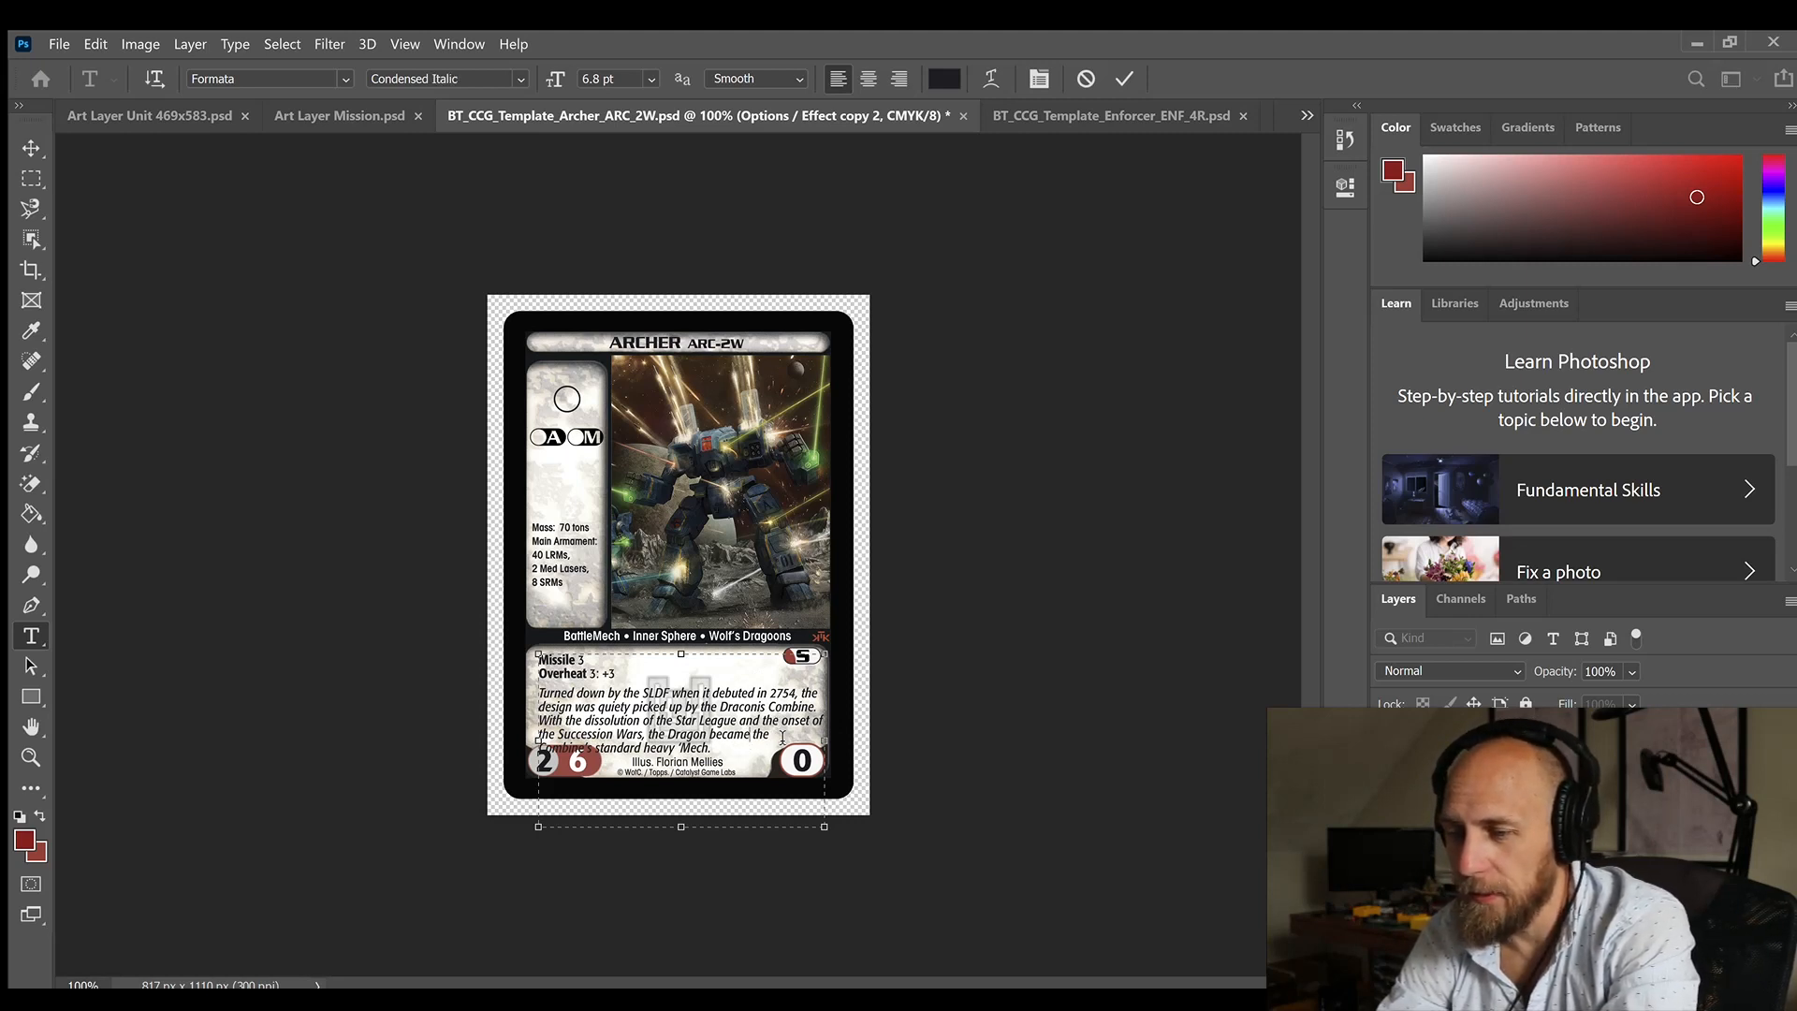
shift+click(540, 719)
key(BackSpace)
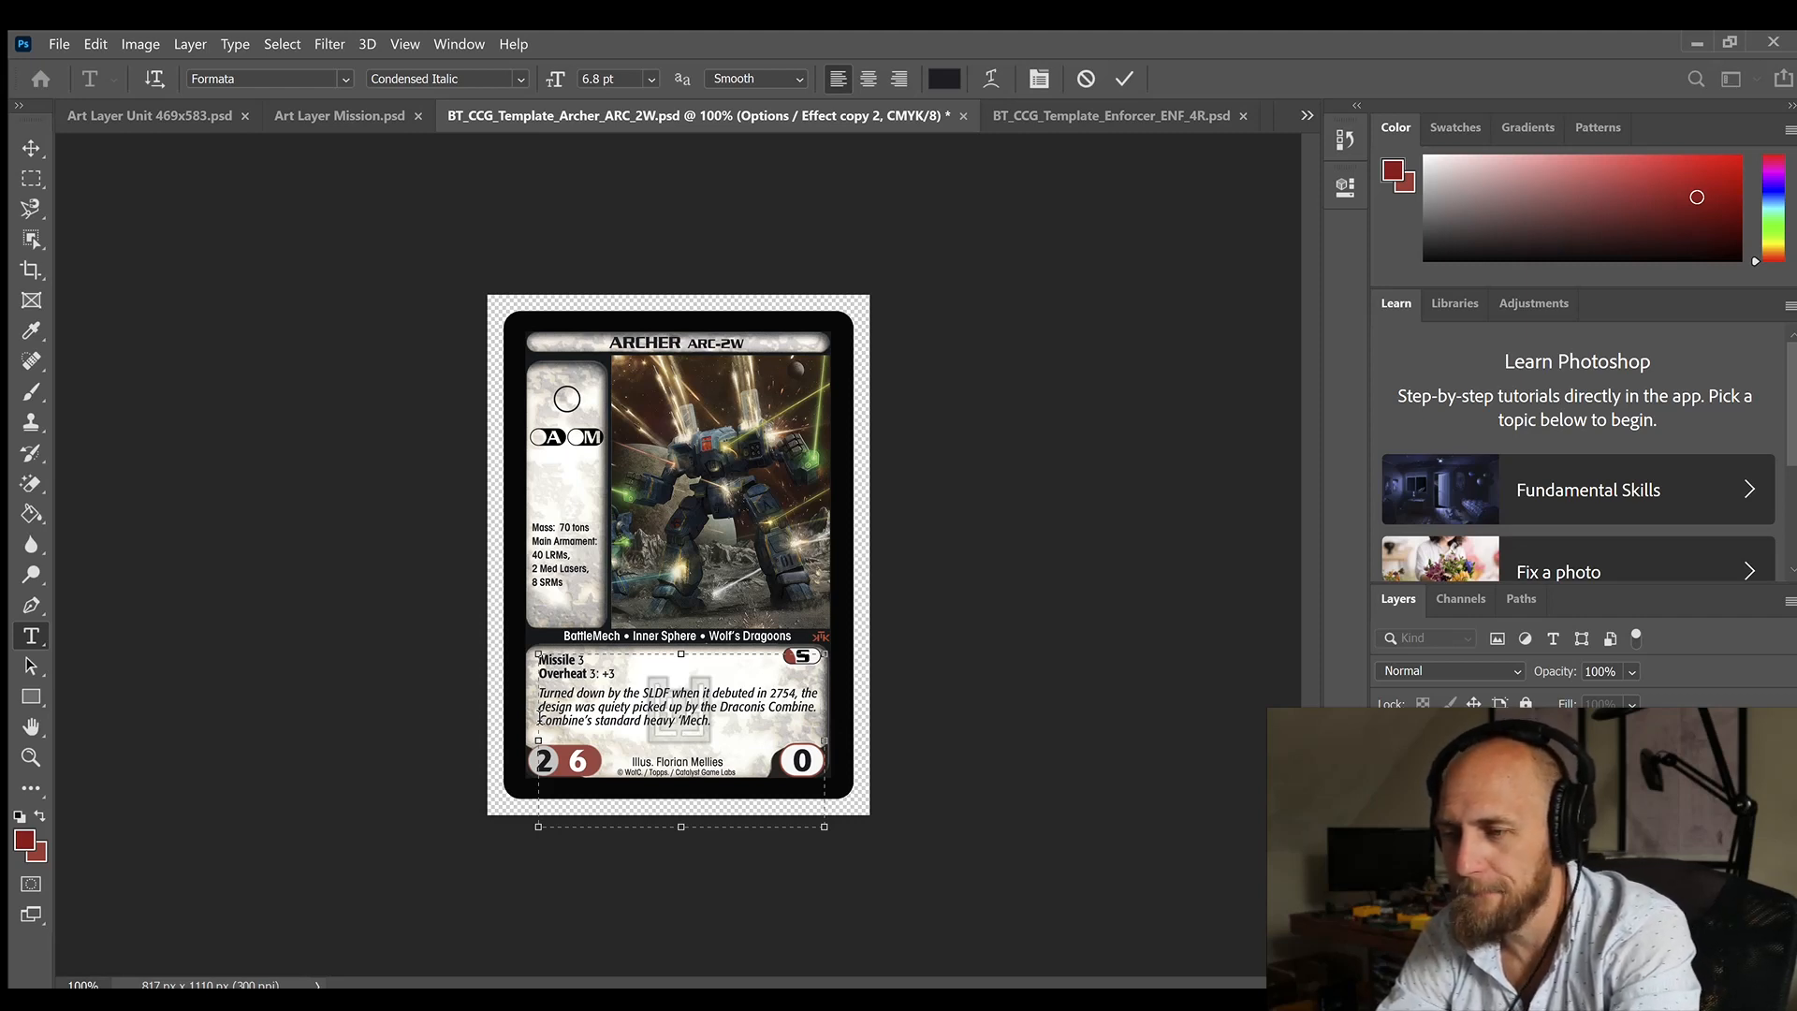
Step: Switch to the Archer article on BattleTechWiki in the browser and read its ARC-2W variant entry and design history
key(alt+Tab)
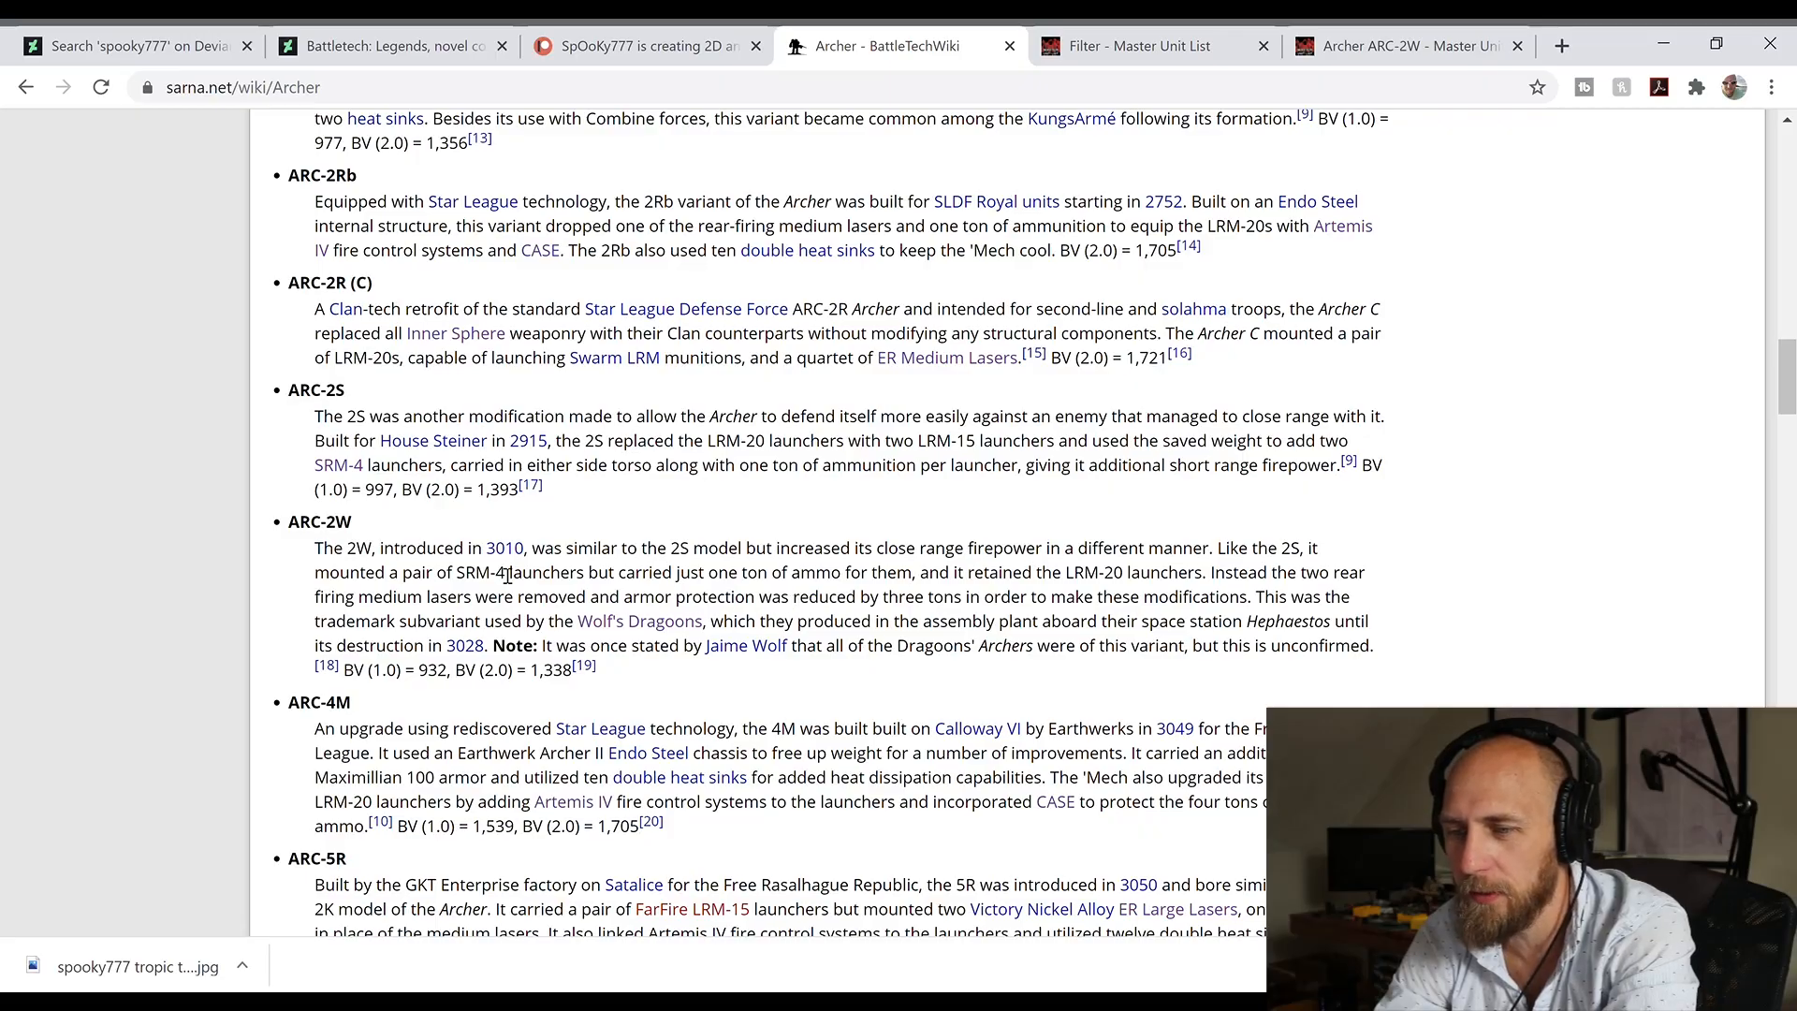
scroll(765, 610, up, 20)
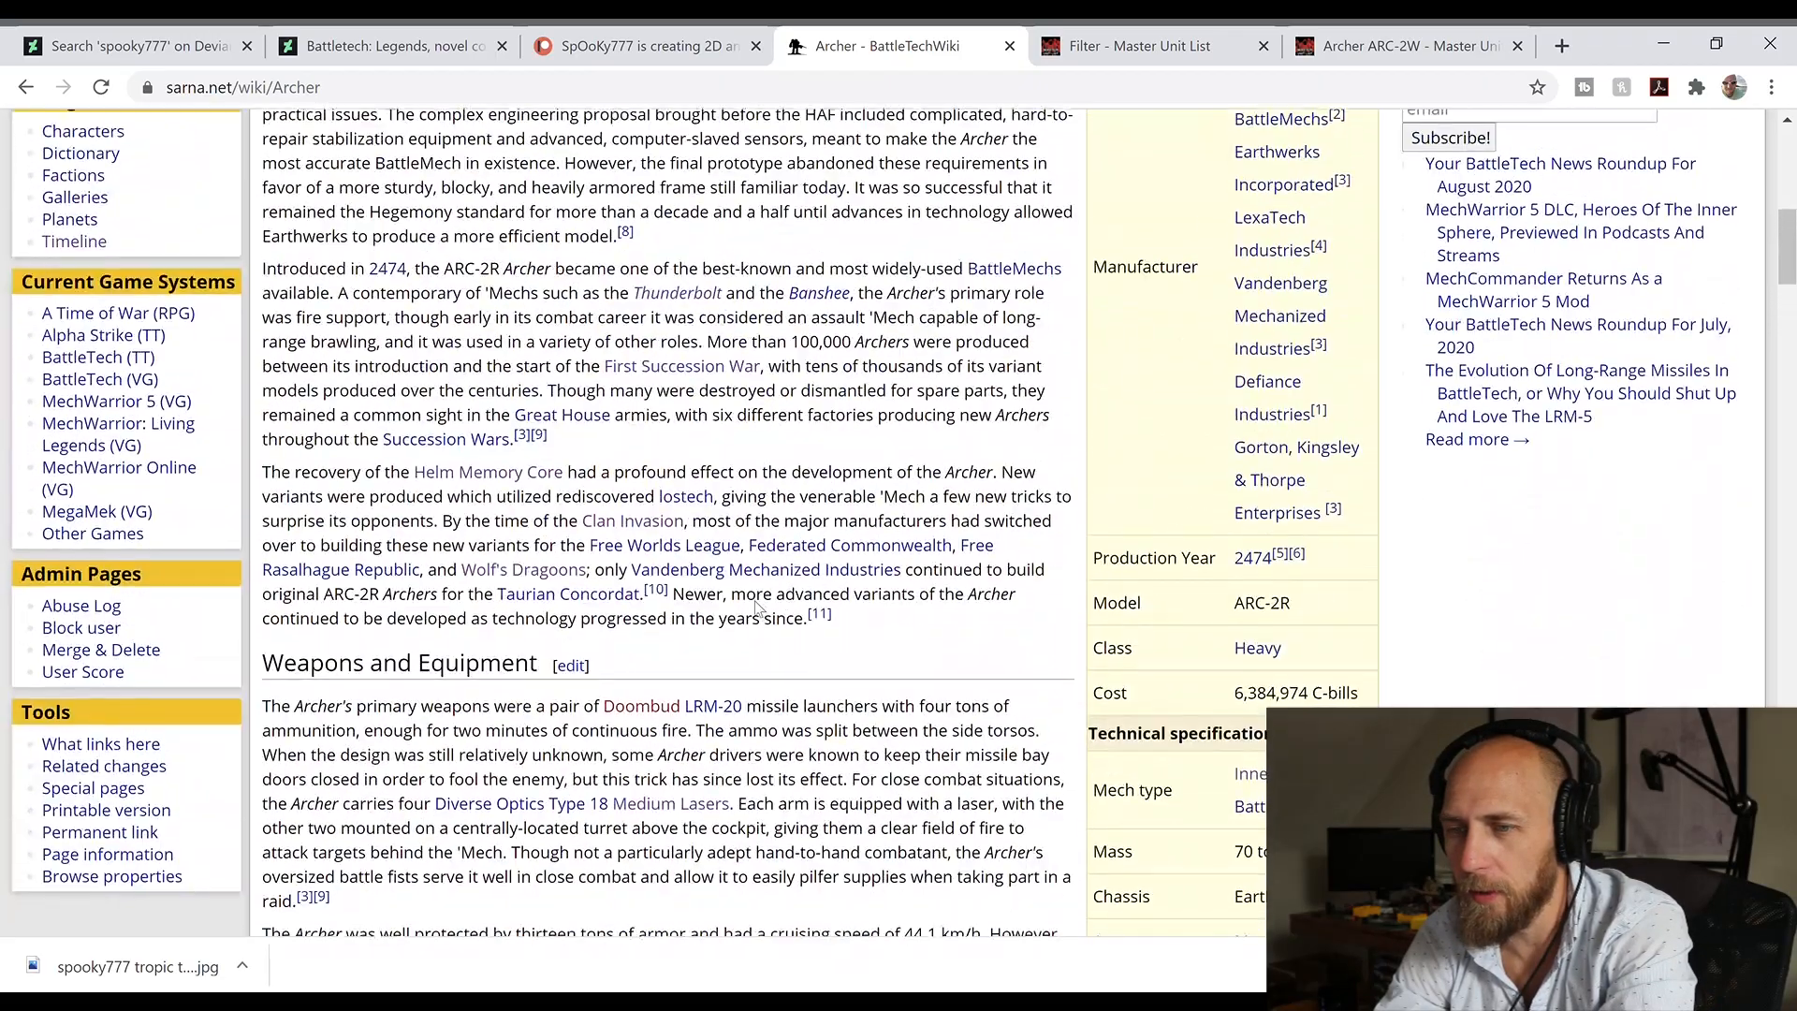
scroll(765, 610, up, 1)
scroll(765, 610, down, 4)
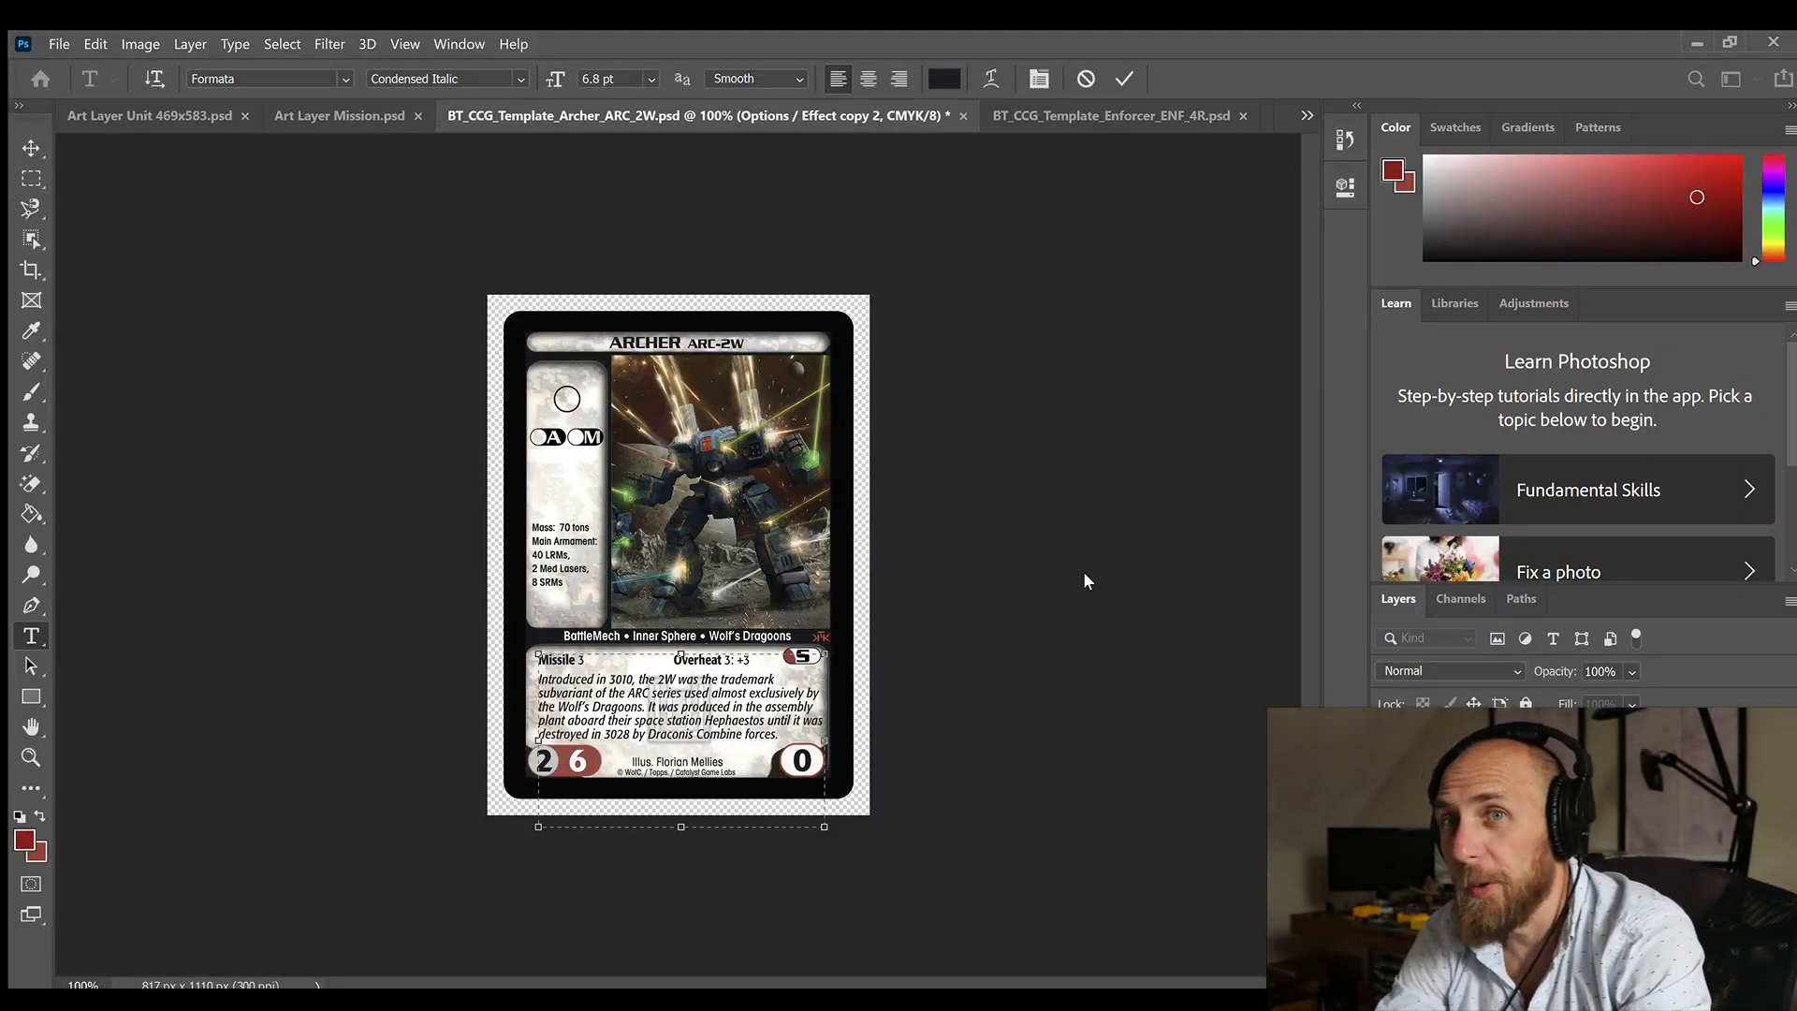
Step: Finish the card's flavor text about the 2W, introduced in 3010 and destroyed in 3028, and clear the layer selection
key(ctrl+Return)
key(v)
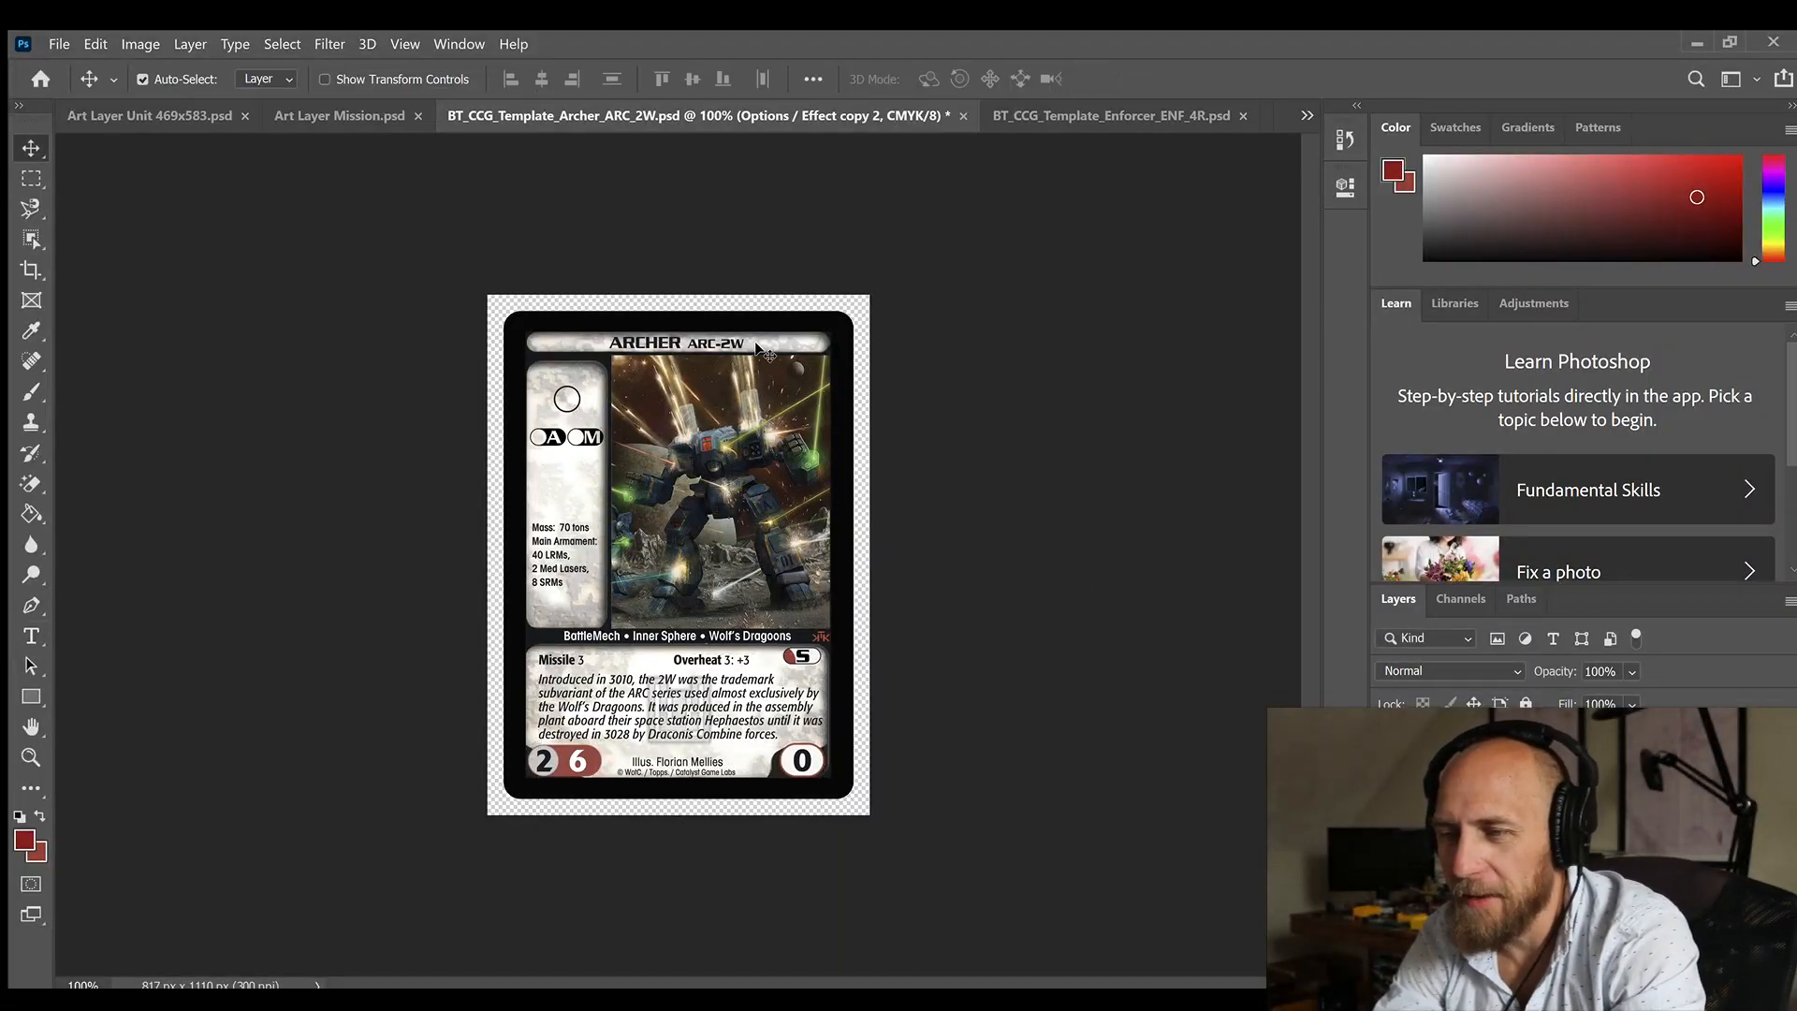
click(633, 235)
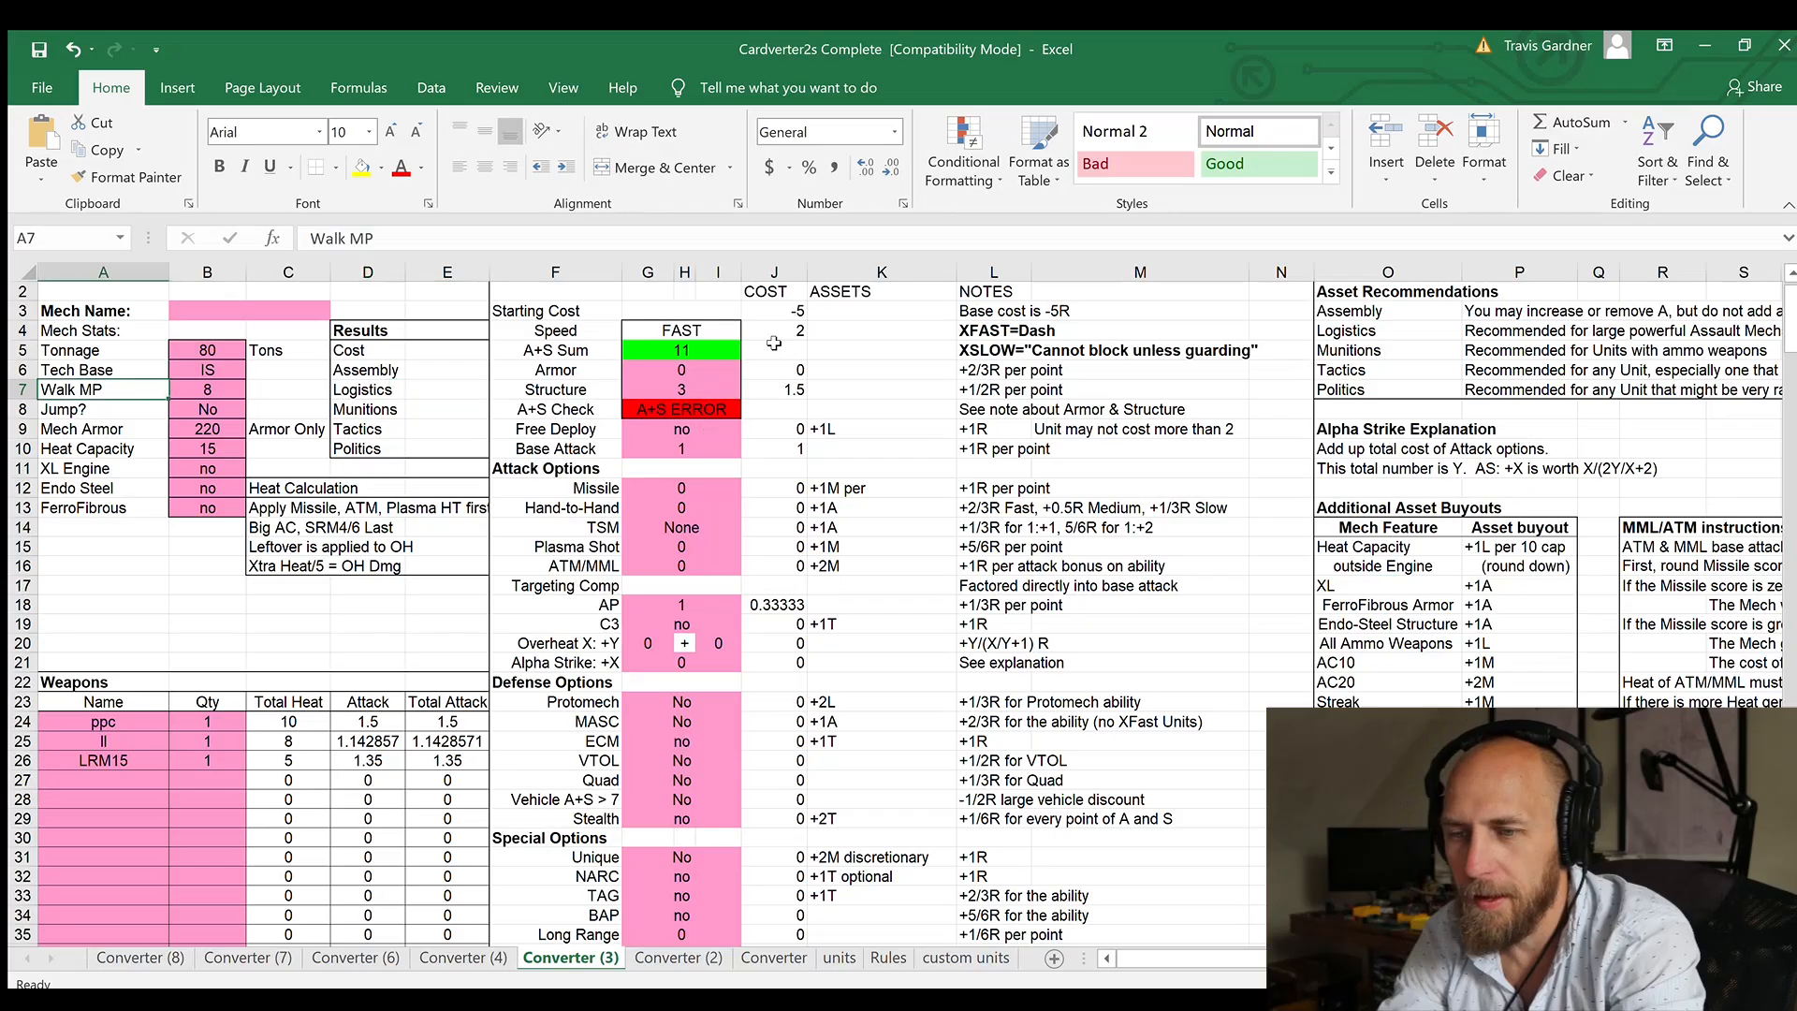
Step: Switch to the Converter (3) sheet in Excel and set Walk MP to 4, Armor to 2 and Base Attack to 0
key(Right)
text(4)
key(Right)
key(Right)
key(Right)
key(Right)
key(Right)
key(Up)
text(2)
key(Return)
key(Down)
key(Down)
key(Down)
text(0)
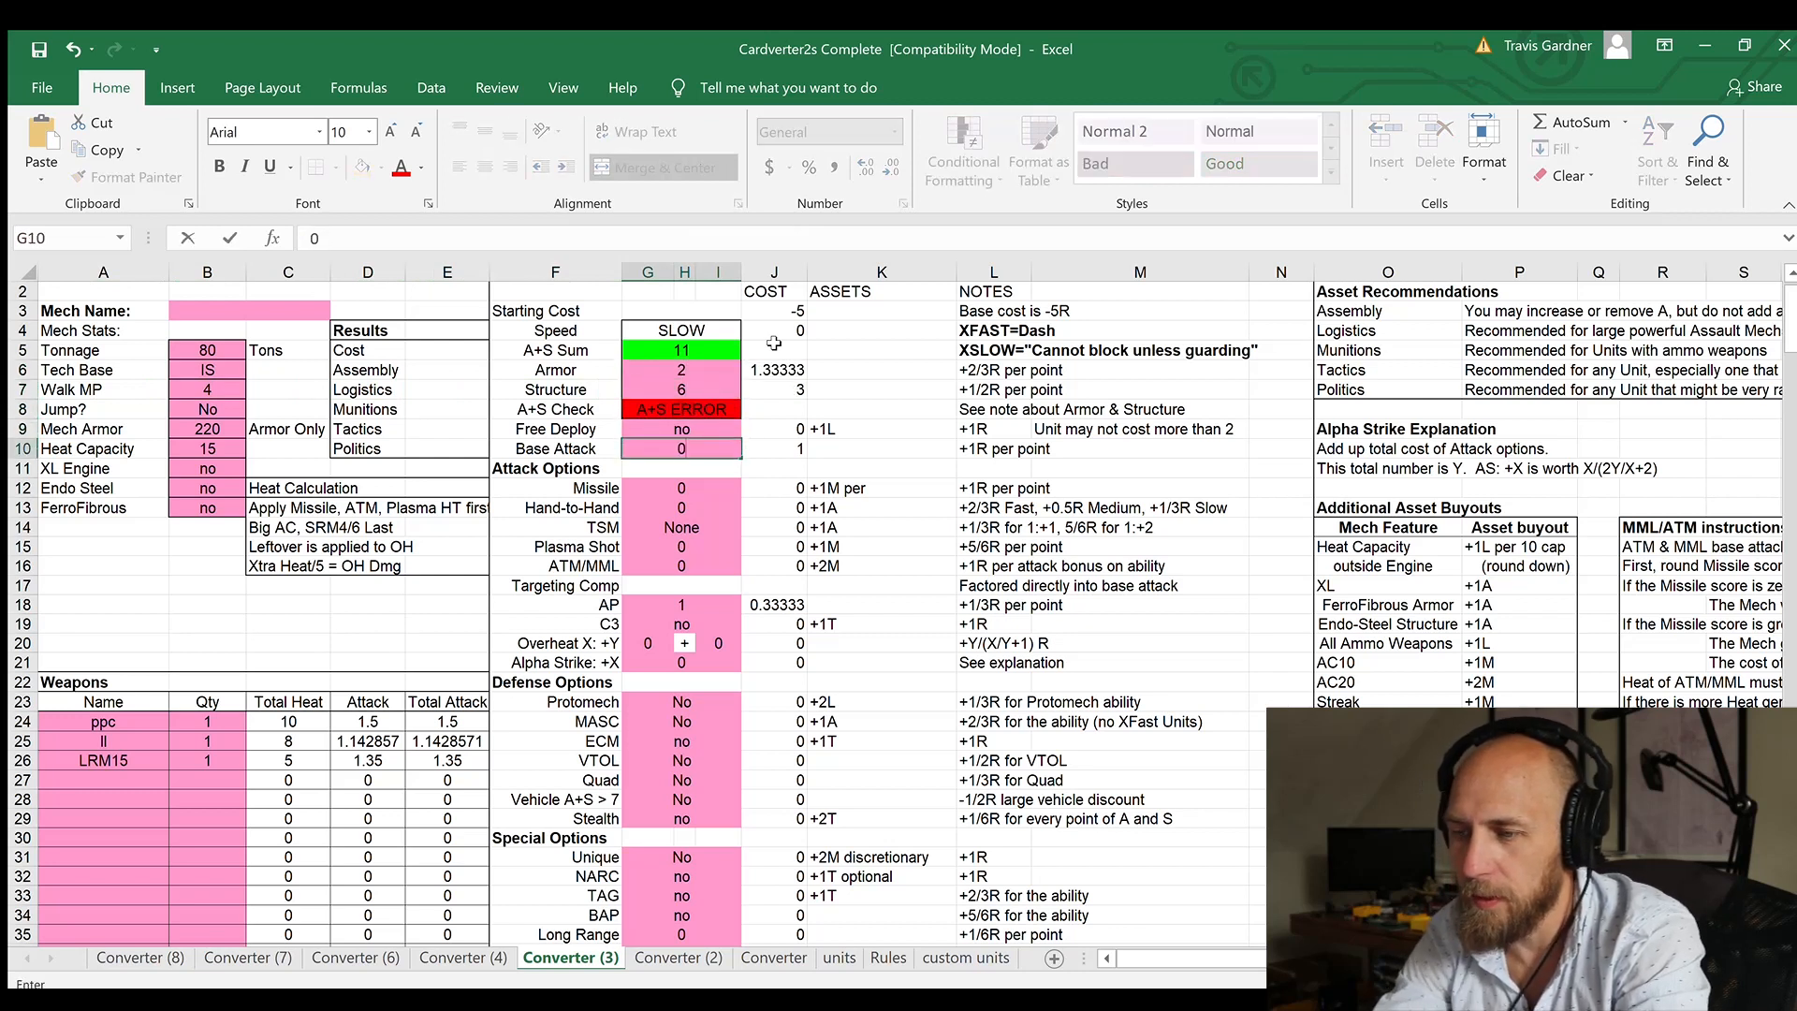
Step: Set the Missile attack option to 3 and the AP option to 0
key(Down)
key(Down)
key(Down)
key(Down)
key(Down)
key(Up)
key(Up)
key(Up)
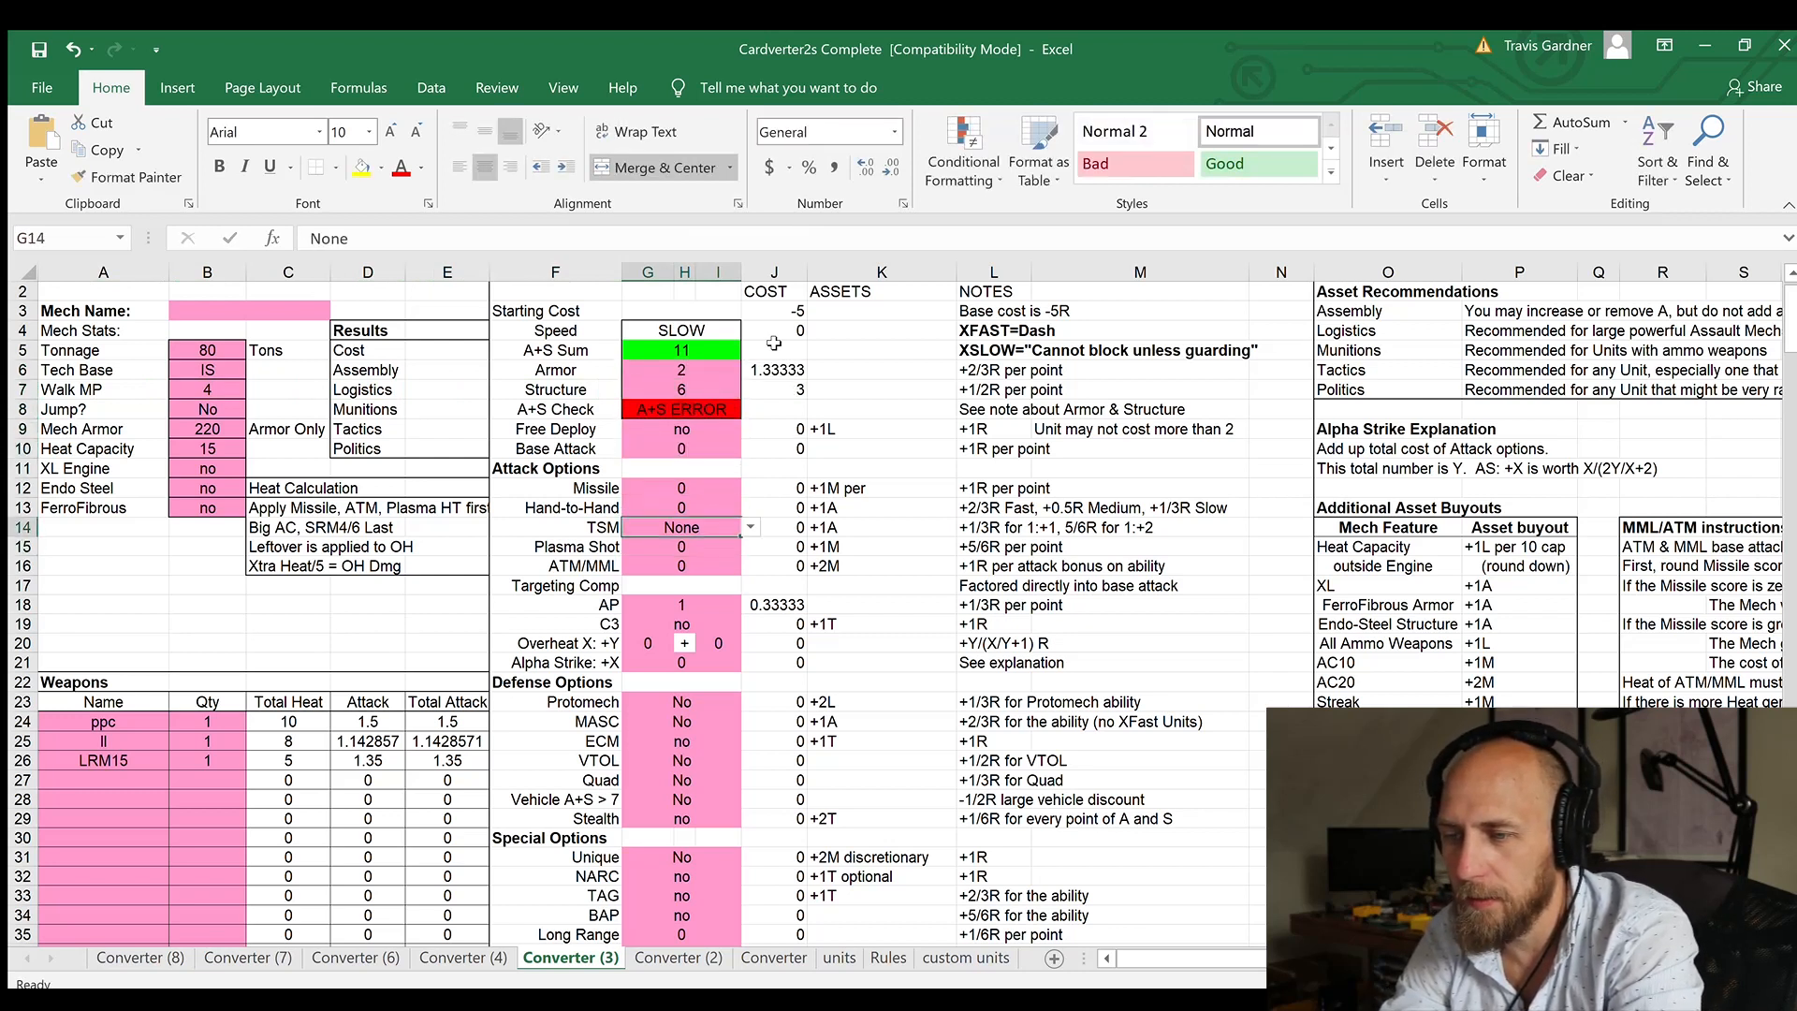
text(3)
key(Return)
key(Down)
key(Down)
key(Down)
key(Down)
key(Down)
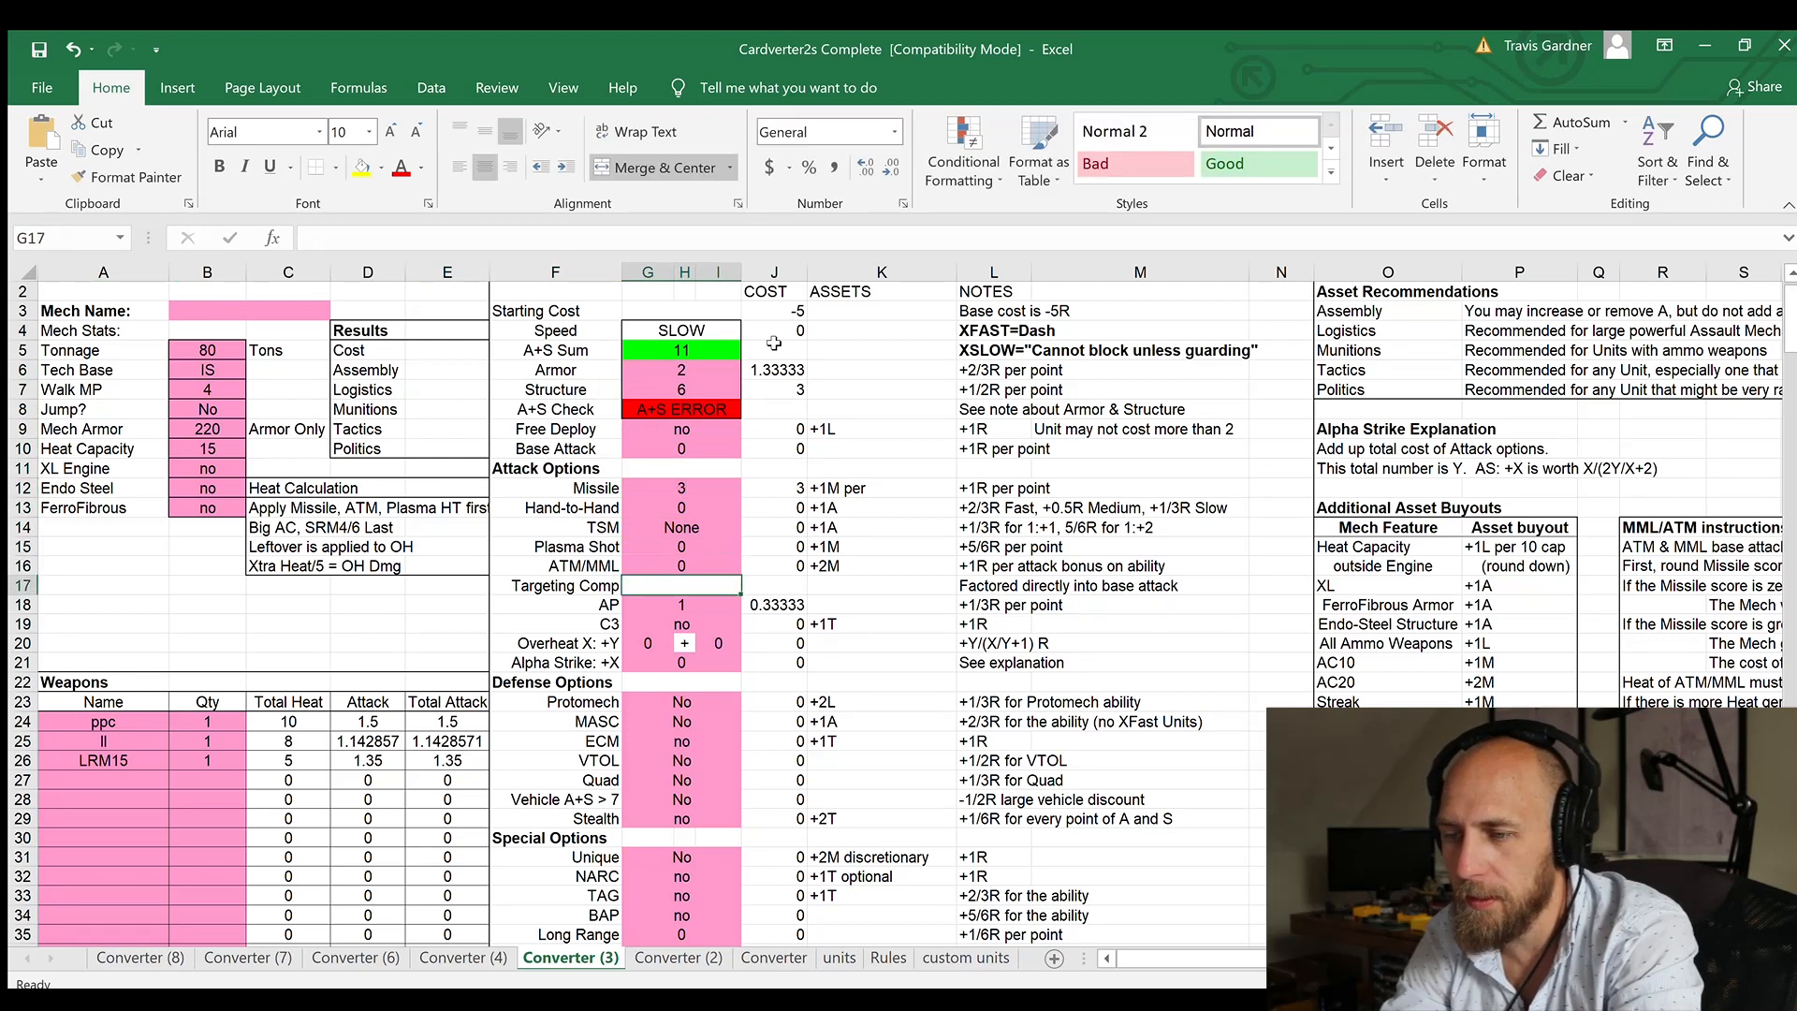
text(0)
key(Return)
Step: Set the Overheat option to 3 + 3 and enter "no" for the ability under Special Options
key(Down)
text(3)
key(Tab)
text(3)
key(Down)
key(Down)
key(Down)
key(Down)
key(Down)
key(Down)
key(Down)
key(Down)
key(Down)
key(Down)
key(Down)
key(Down)
key(Down)
key(Down)
key(Down)
key(Down)
key(Down)
key(Down)
key(Down)
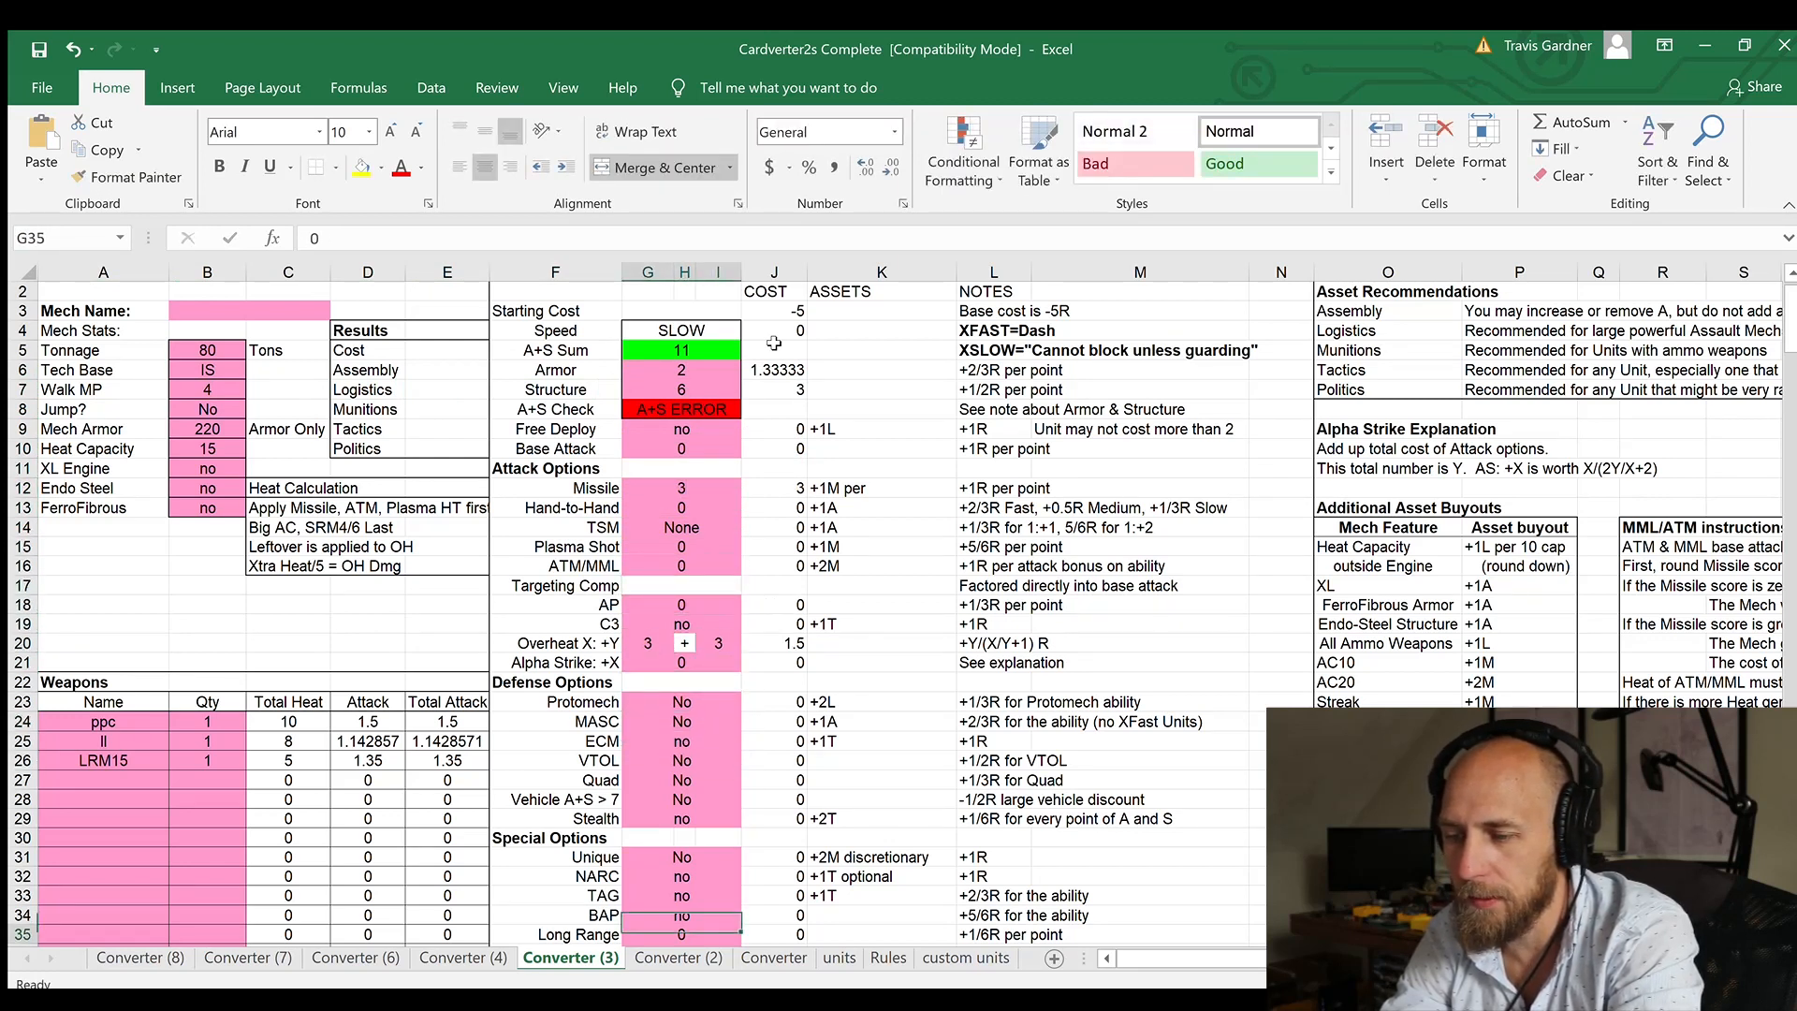
key(Up)
key(Up)
text(no)
key(Return)
Step: Try a Missile value of 2 to compare the total base cost, and restore the value to 3
key(Up)
key(Up)
key(Up)
key(Up)
key(Up)
key(Up)
key(Up)
key(Up)
key(Up)
key(Up)
key(Up)
key(Up)
key(Up)
key(Up)
key(Up)
key(Up)
key(Up)
key(Up)
key(Up)
key(Up)
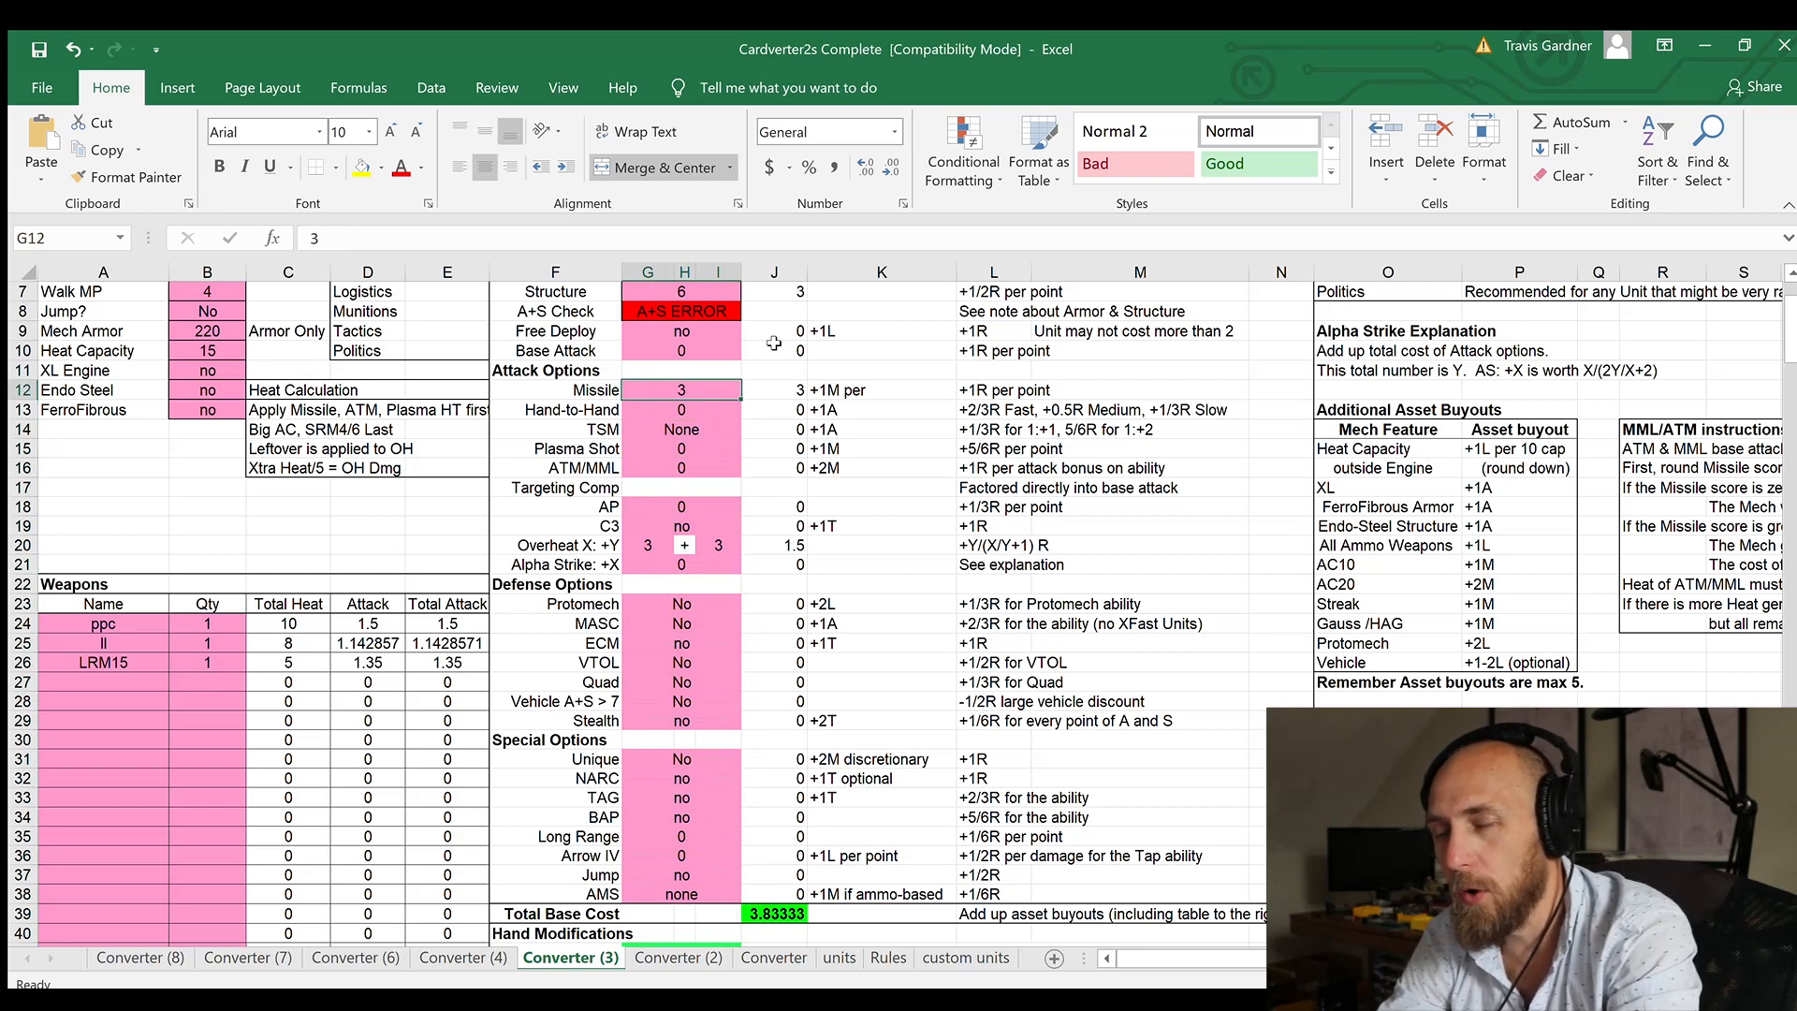
text(2)
key(Return)
key(Down)
key(Down)
key(Down)
key(Down)
key(Down)
key(Up)
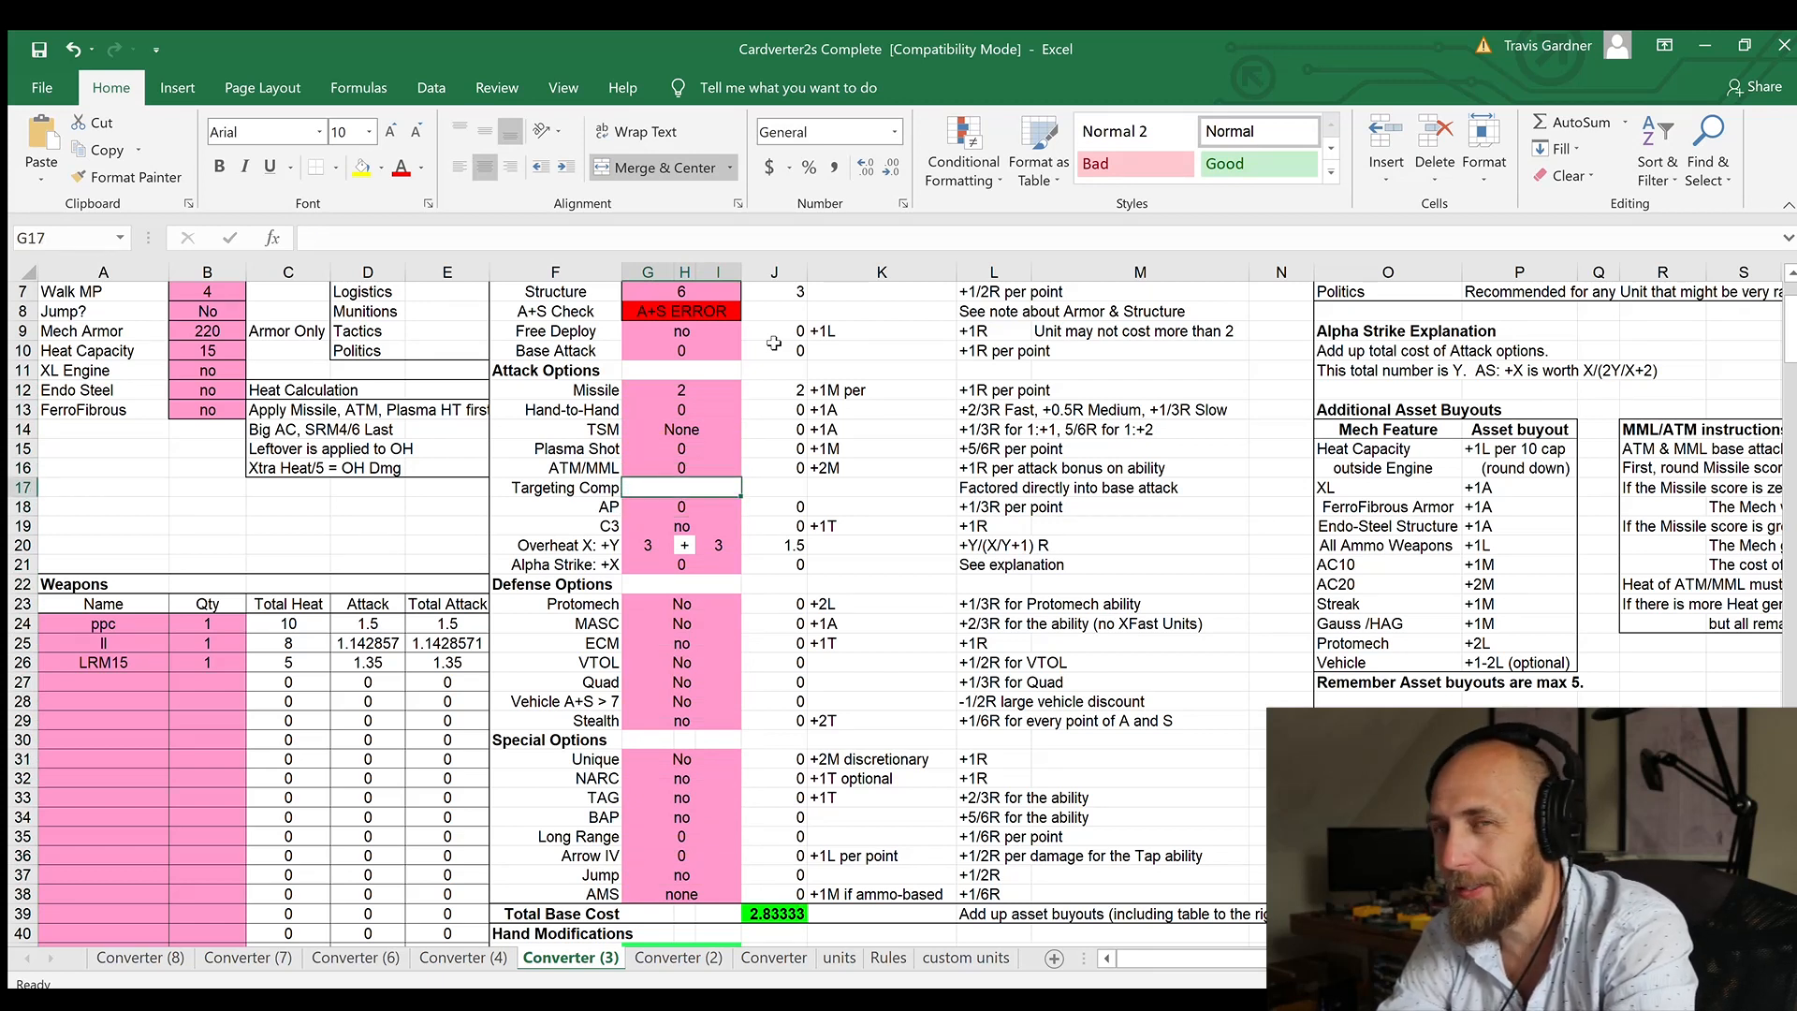
key(Up)
key(Up)
key(Up)
key(Up)
key(Up)
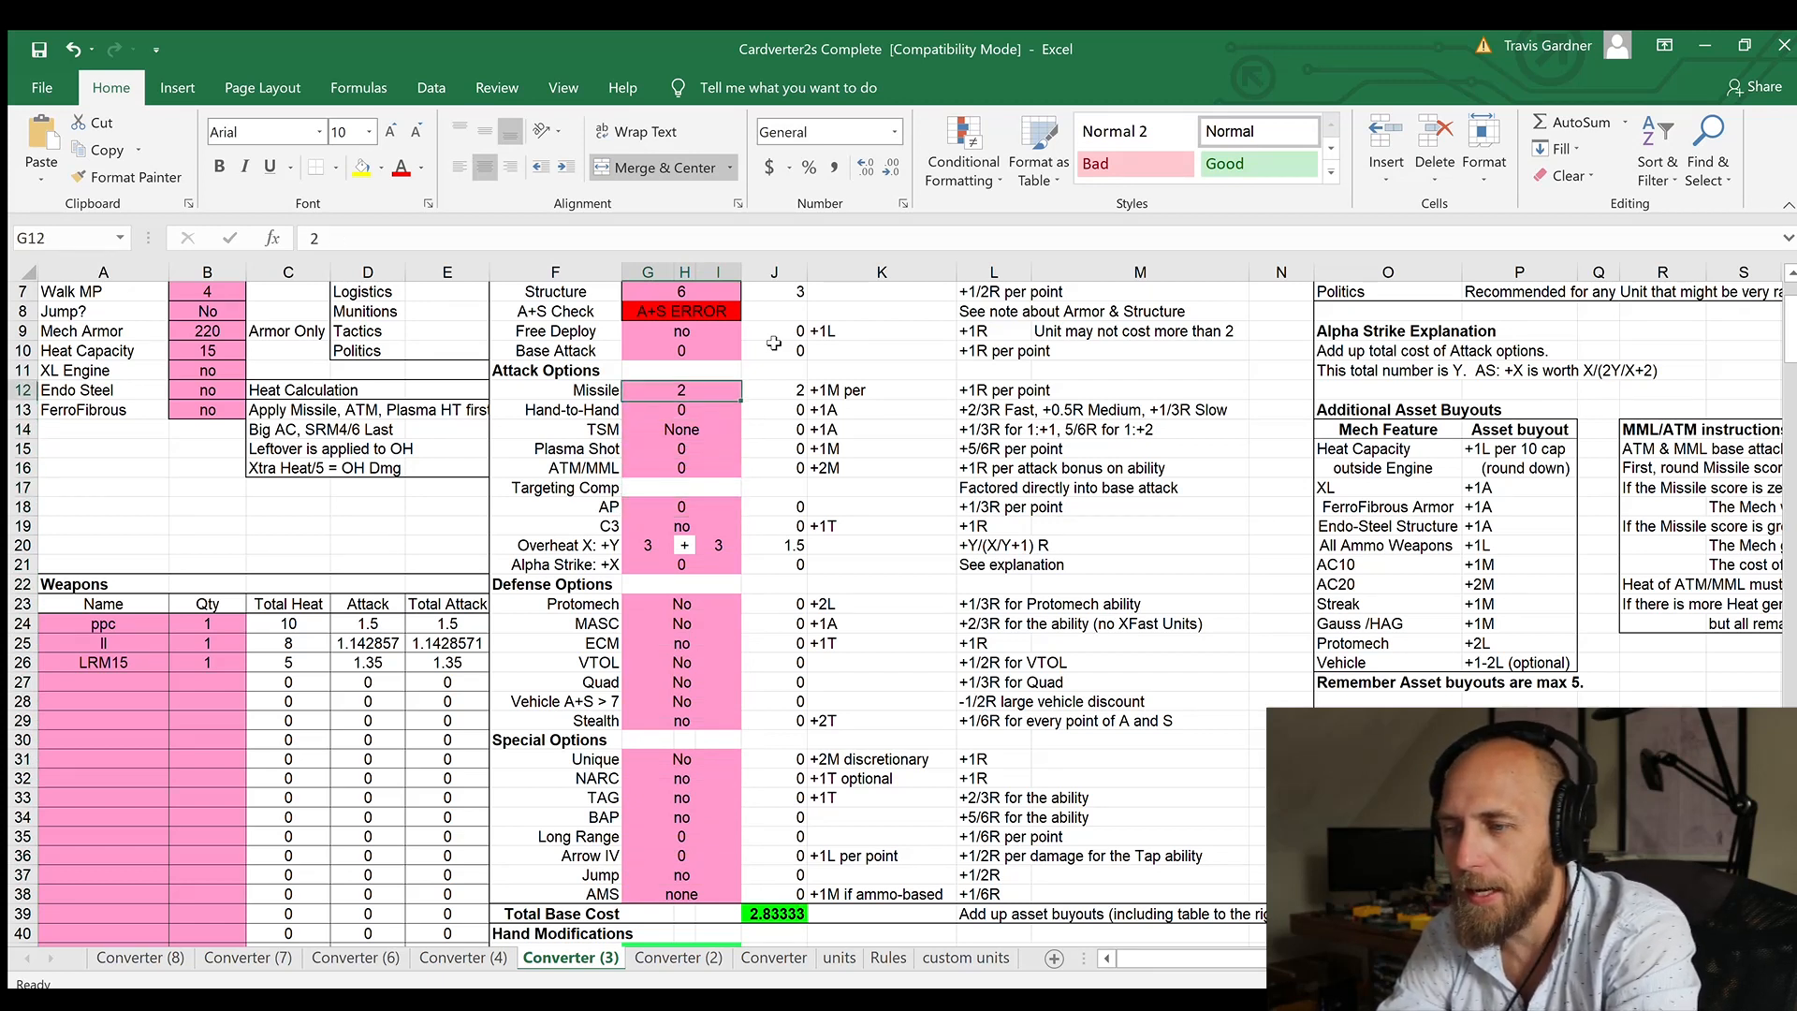
text(3)
key(Return)
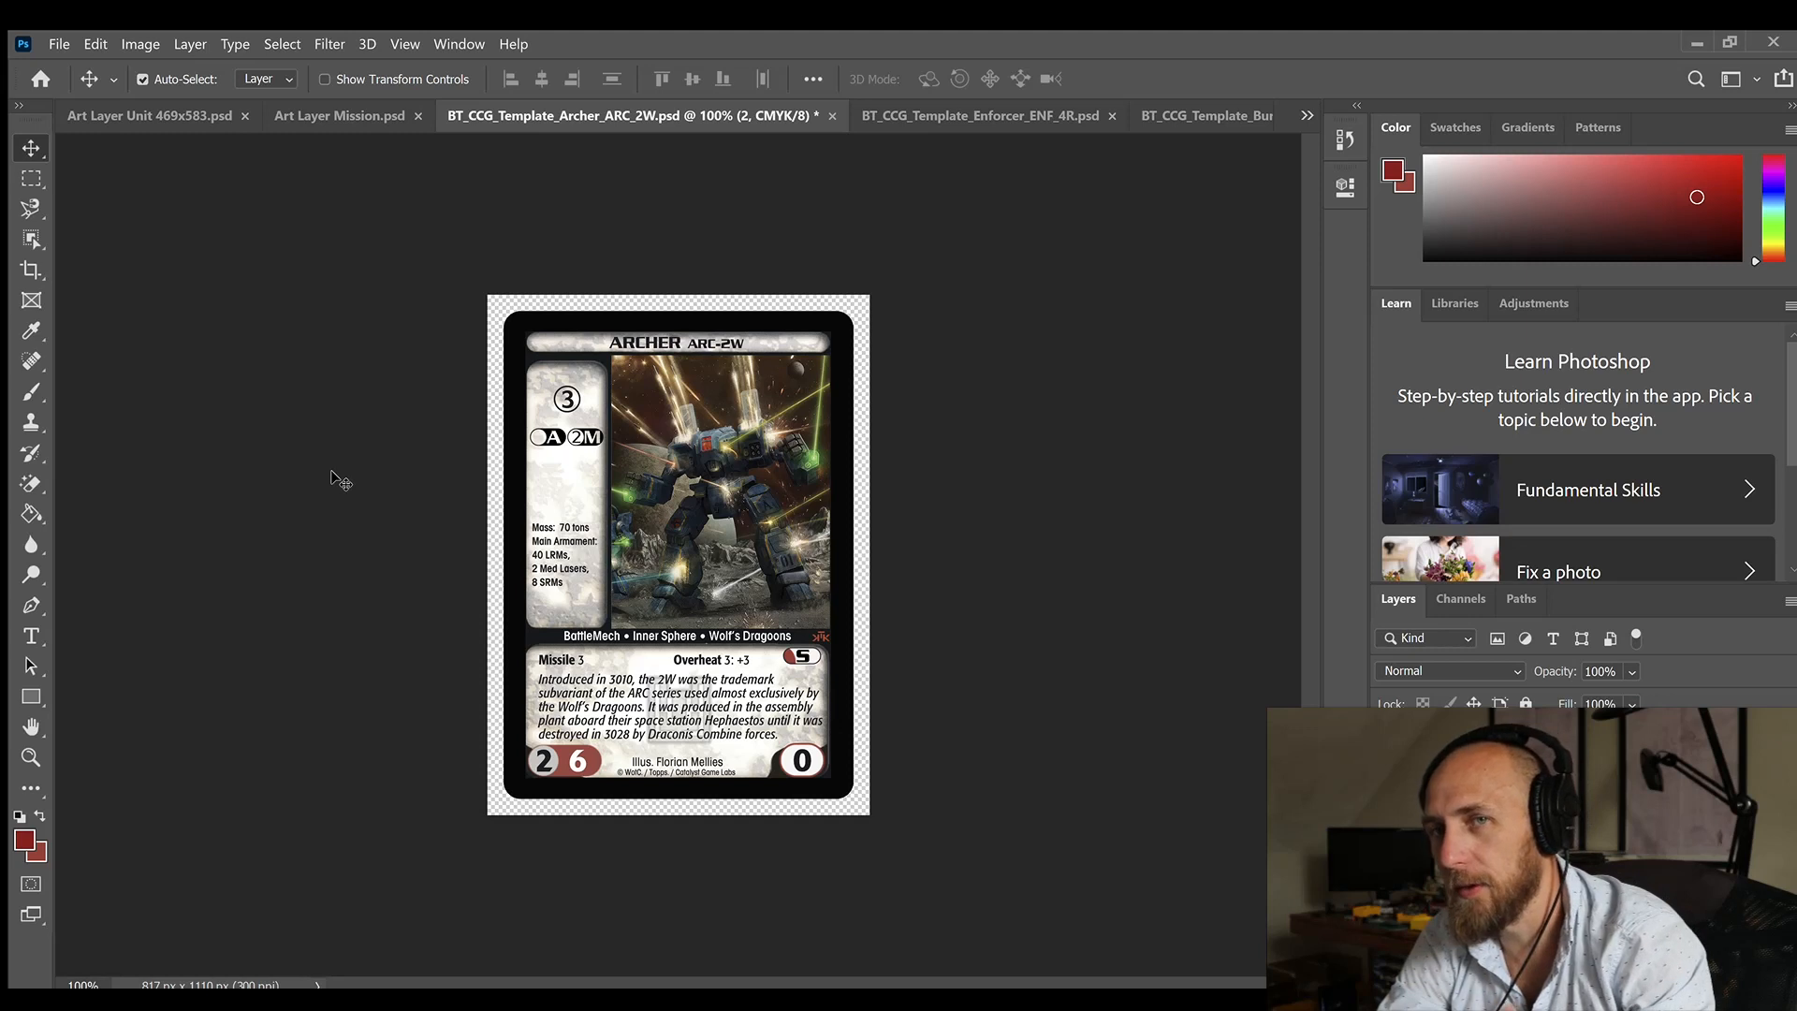
Step: Switch back to the Archer card in Photoshop and show the number 2 in its A asset marker
click(549, 442)
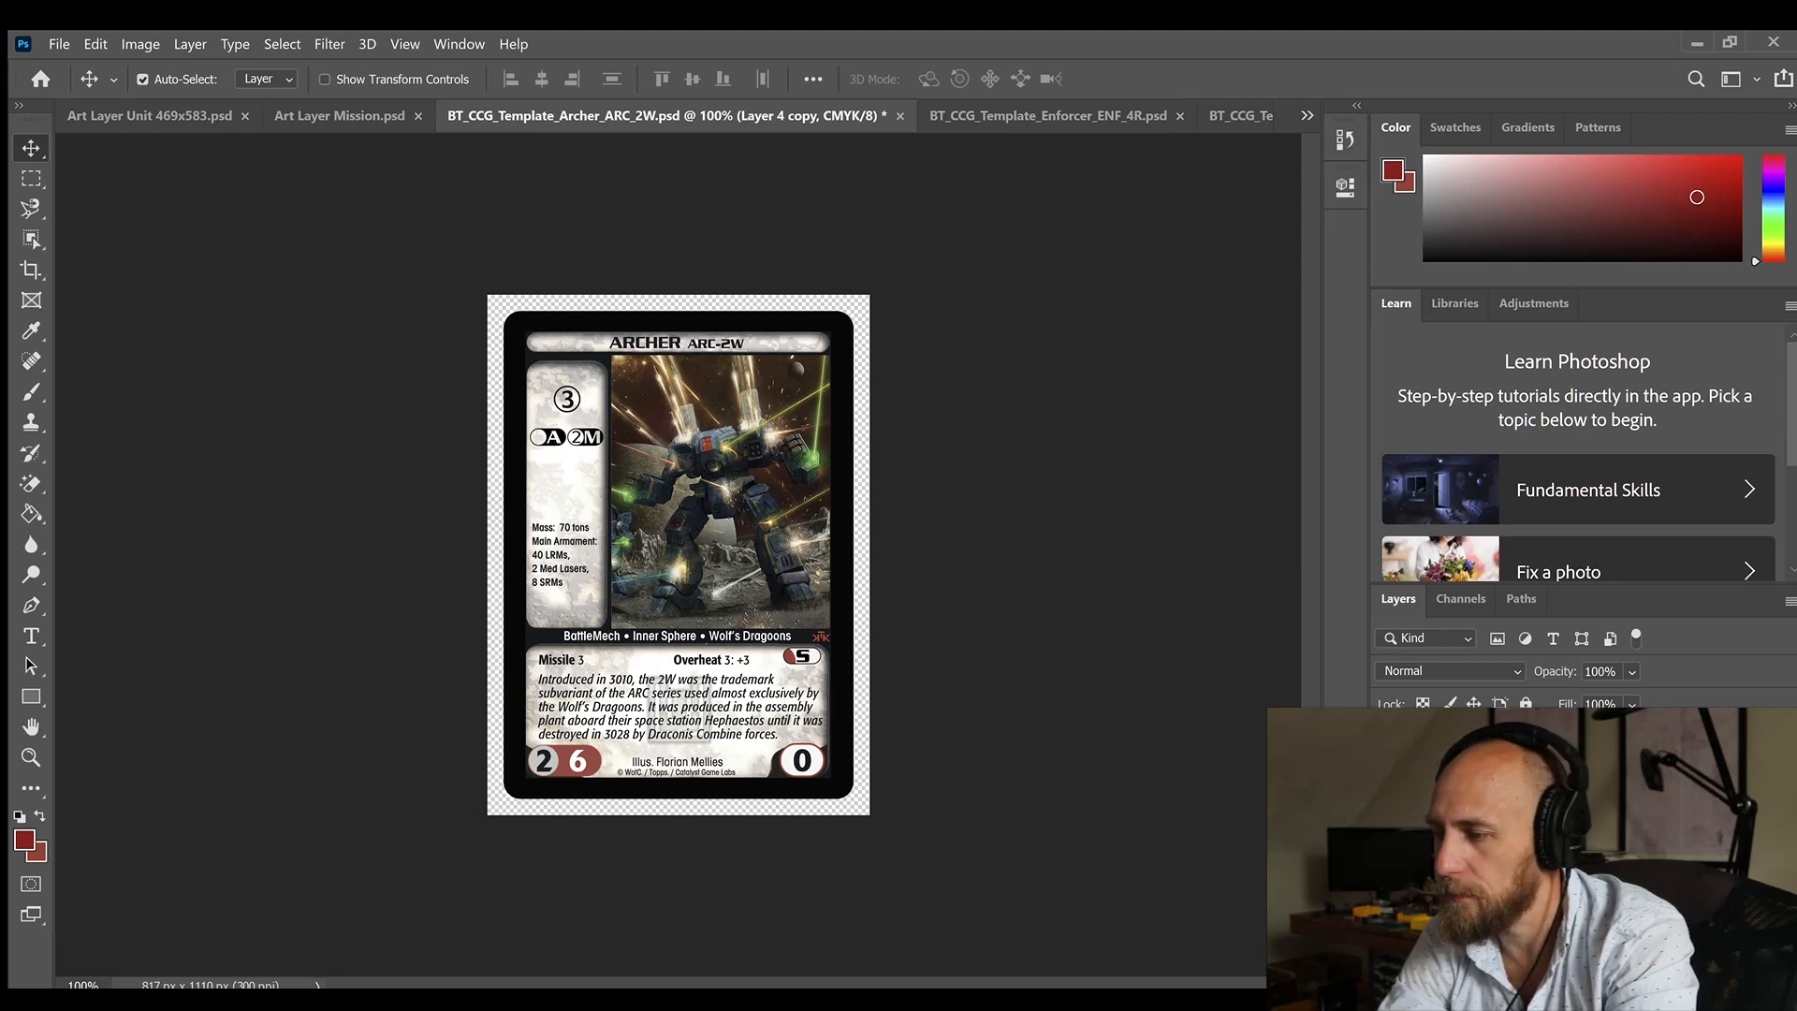
click(1507, 805)
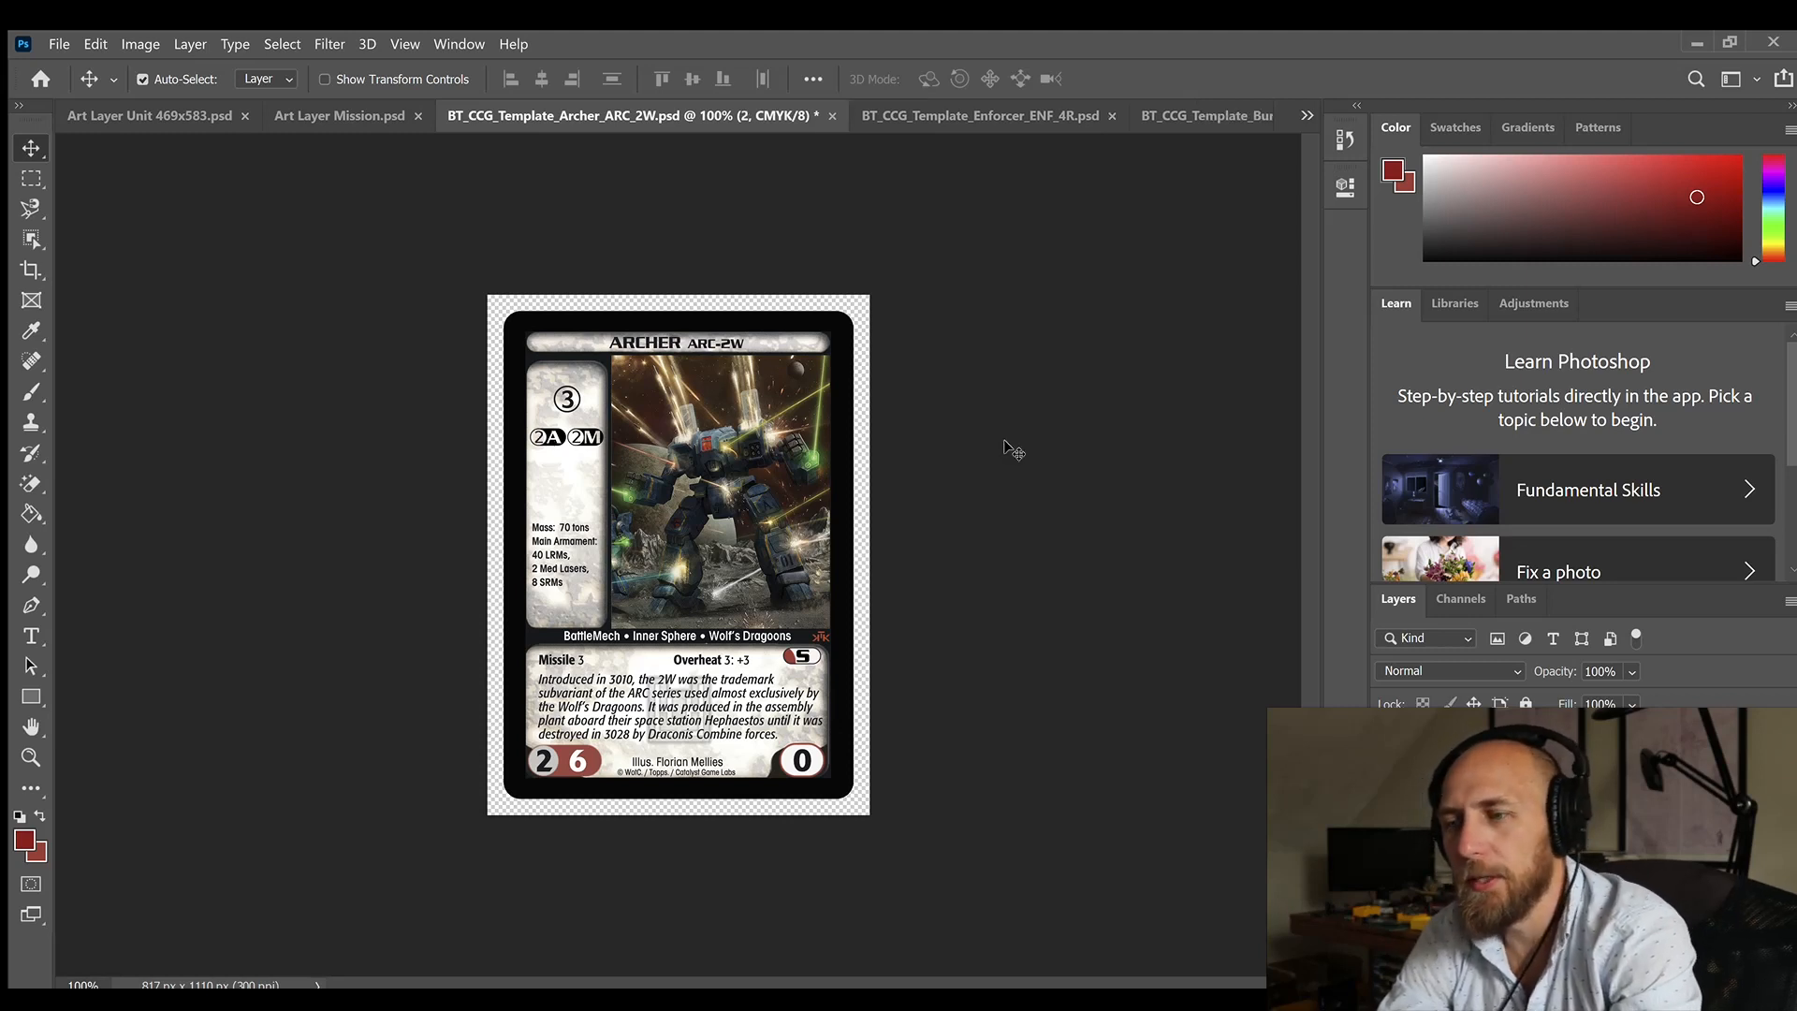